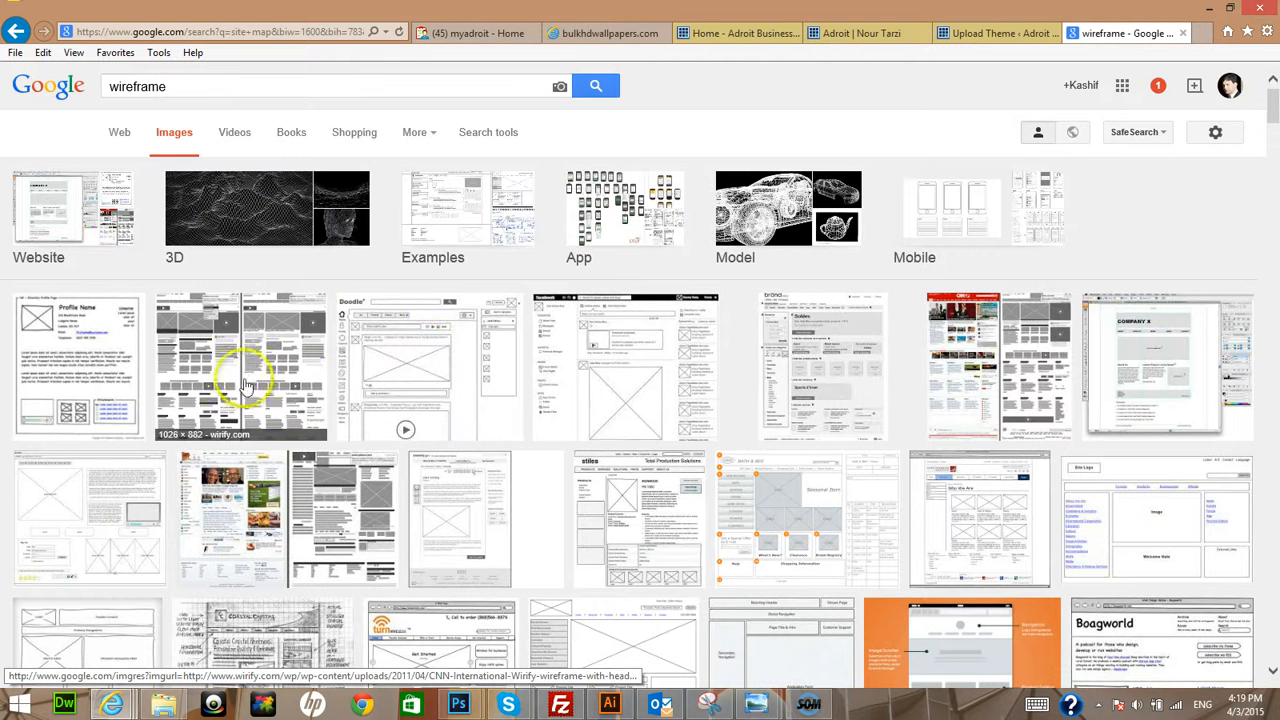
# View the full-size Google+ feed wireframe from FlairBuilder in the image results, and close its page when done
pyautogui.click(390, 373)
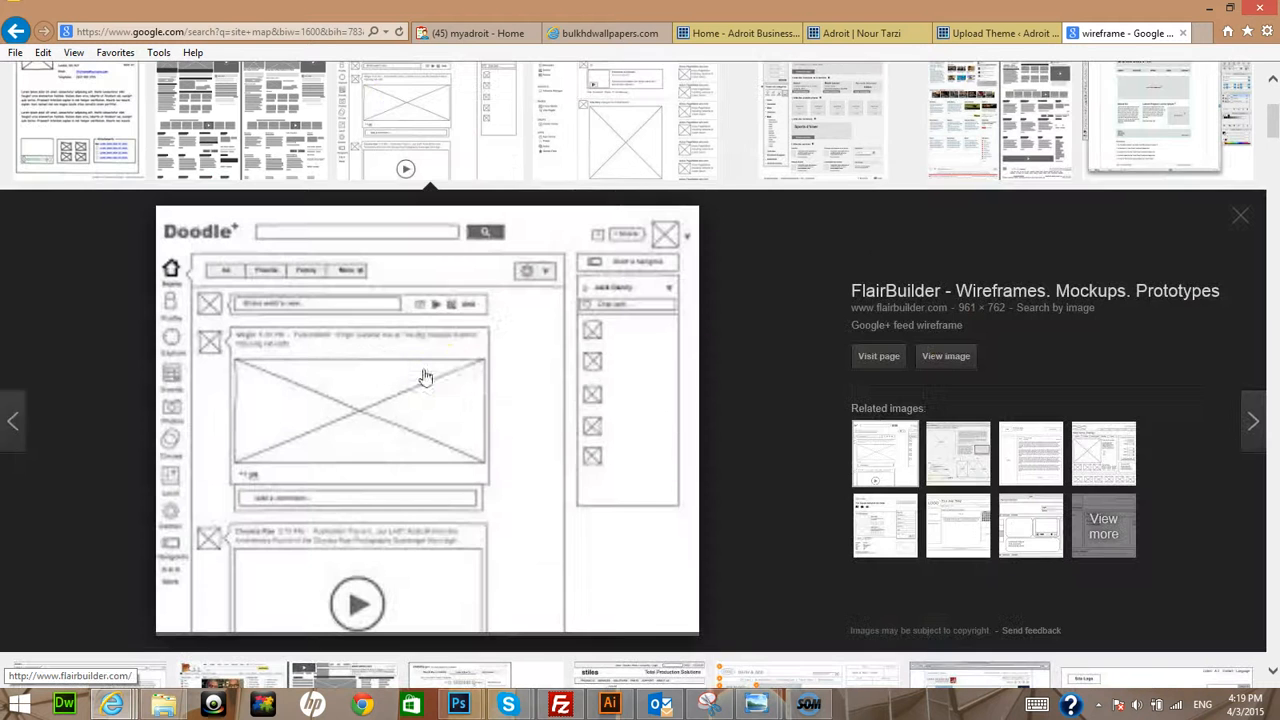
pyautogui.click(960, 356)
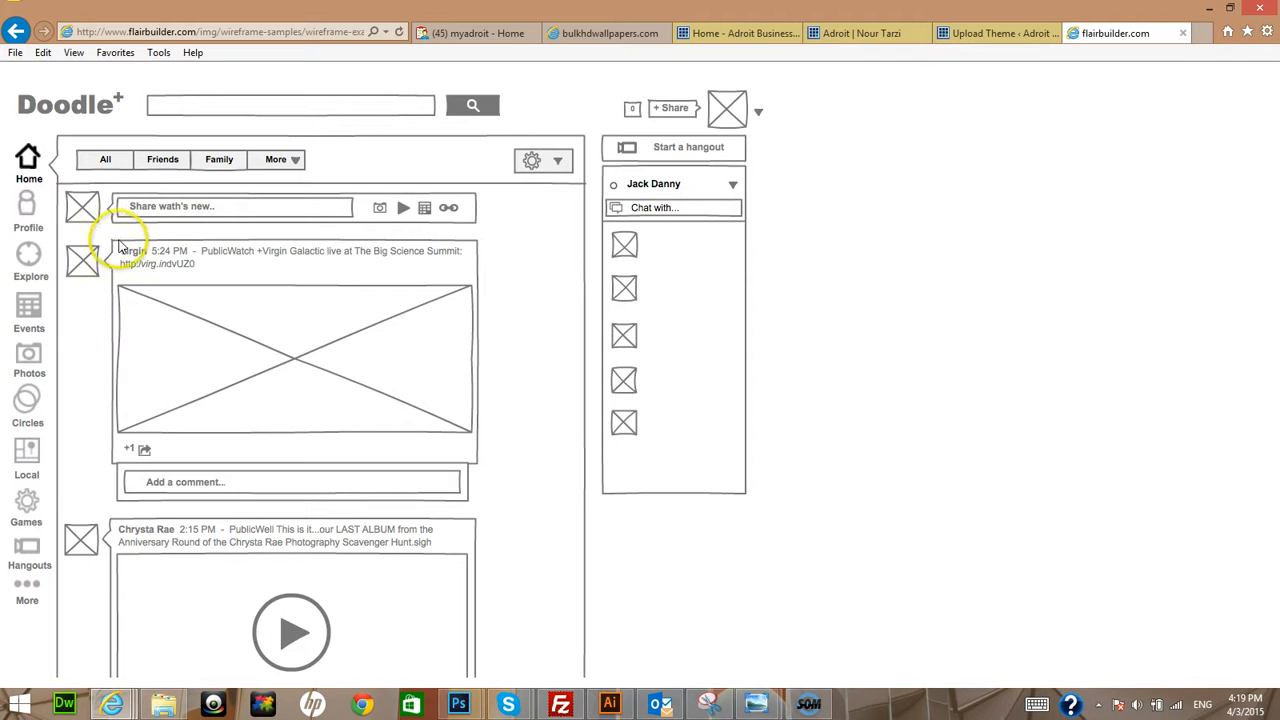
pyautogui.click(1184, 34)
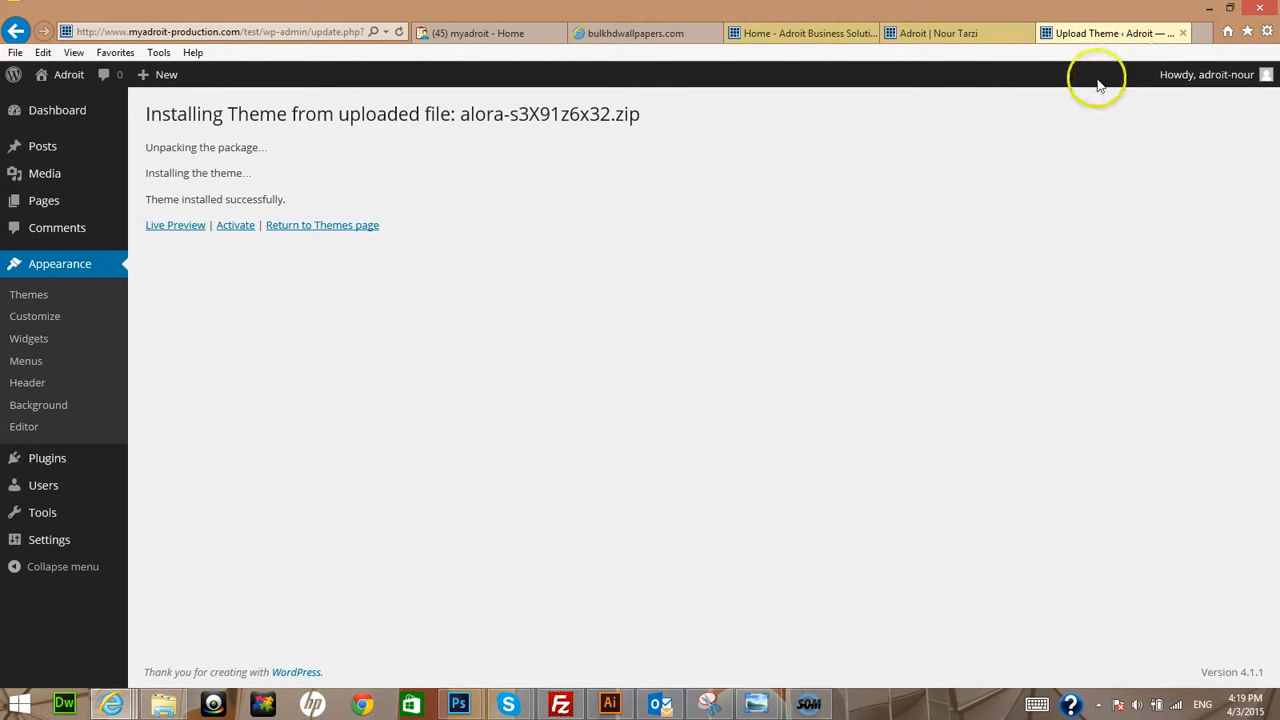
# Activate the uploaded alora theme, reload the test site to check its new look, and return to theme management
pyautogui.click(235, 226)
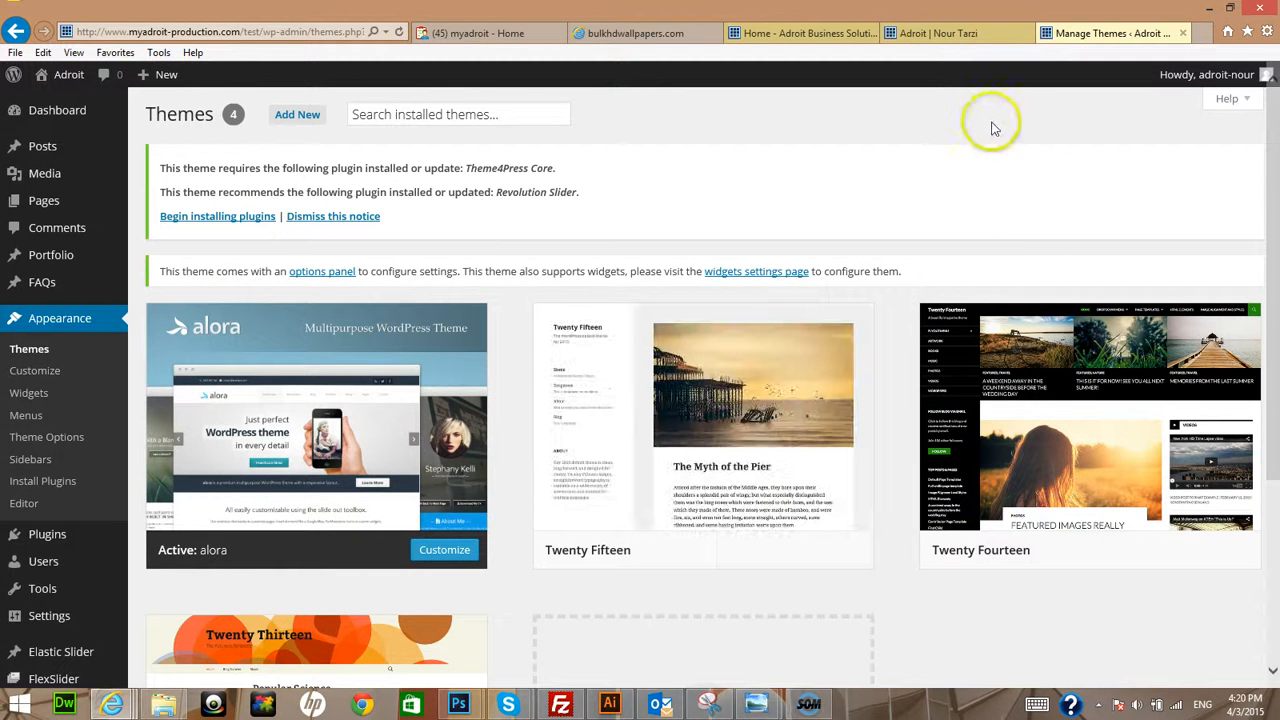
pyautogui.click(912, 33)
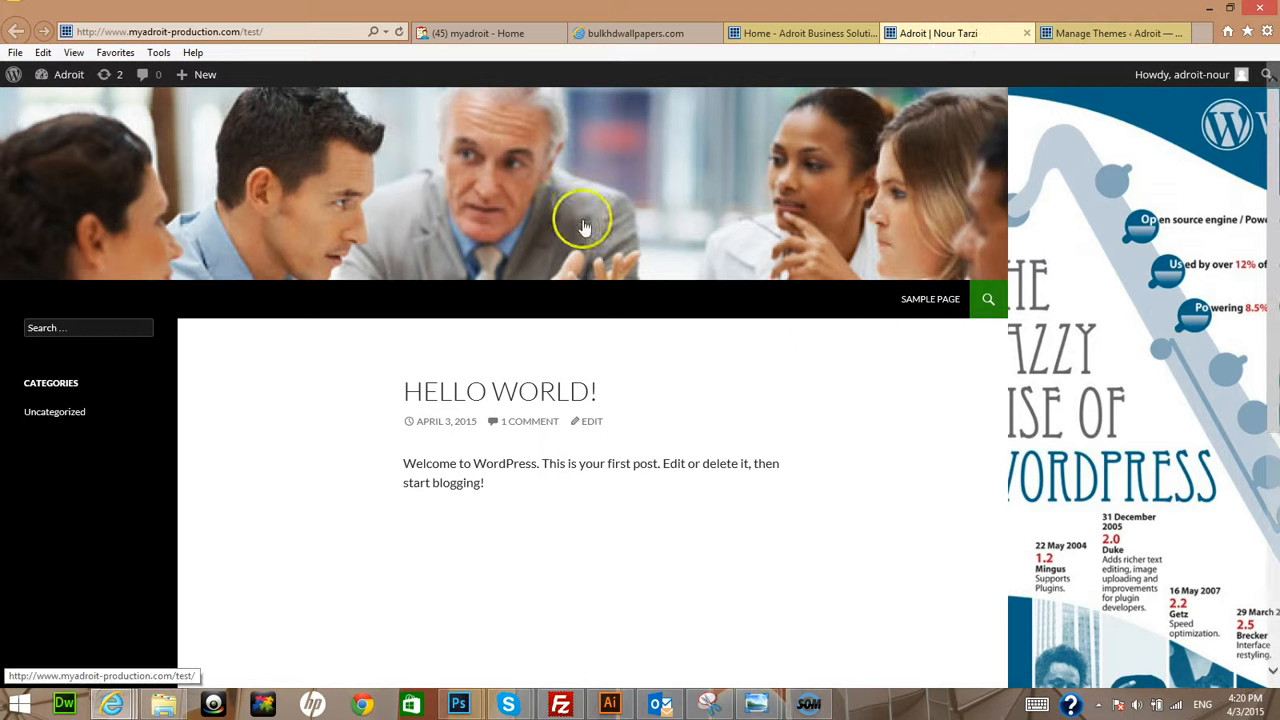
pyautogui.click(398, 32)
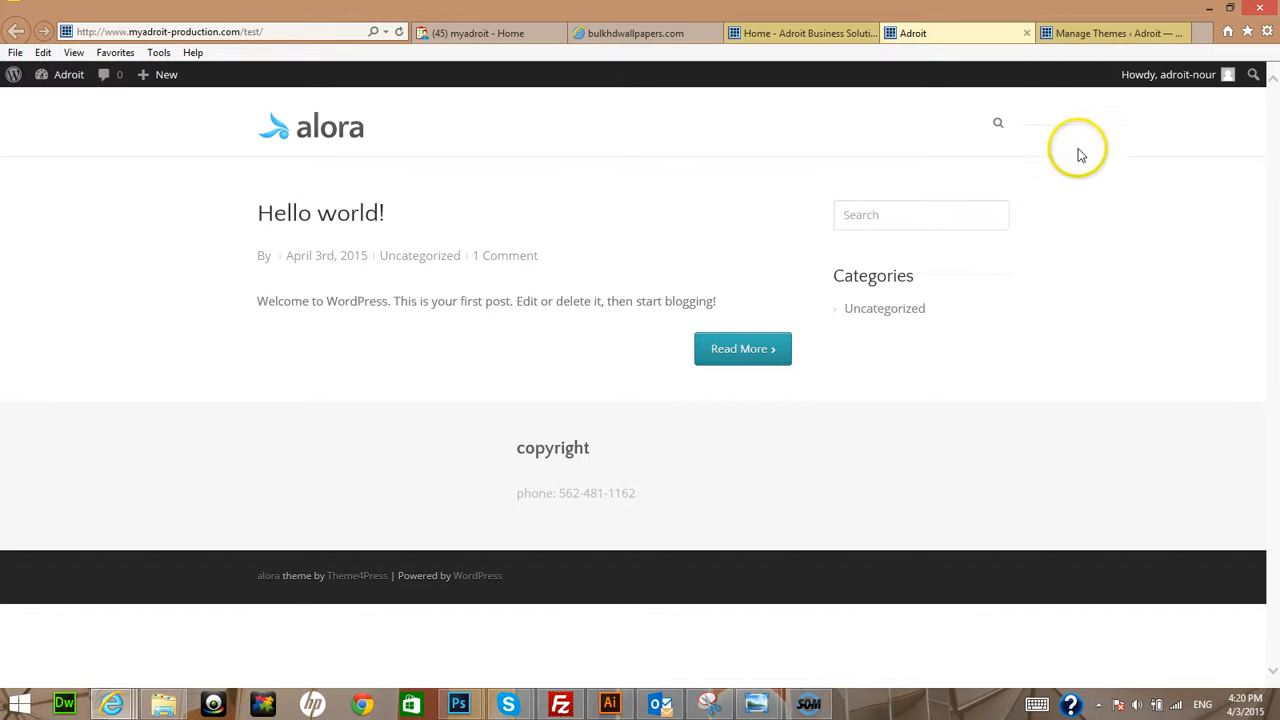
pyautogui.click(1063, 34)
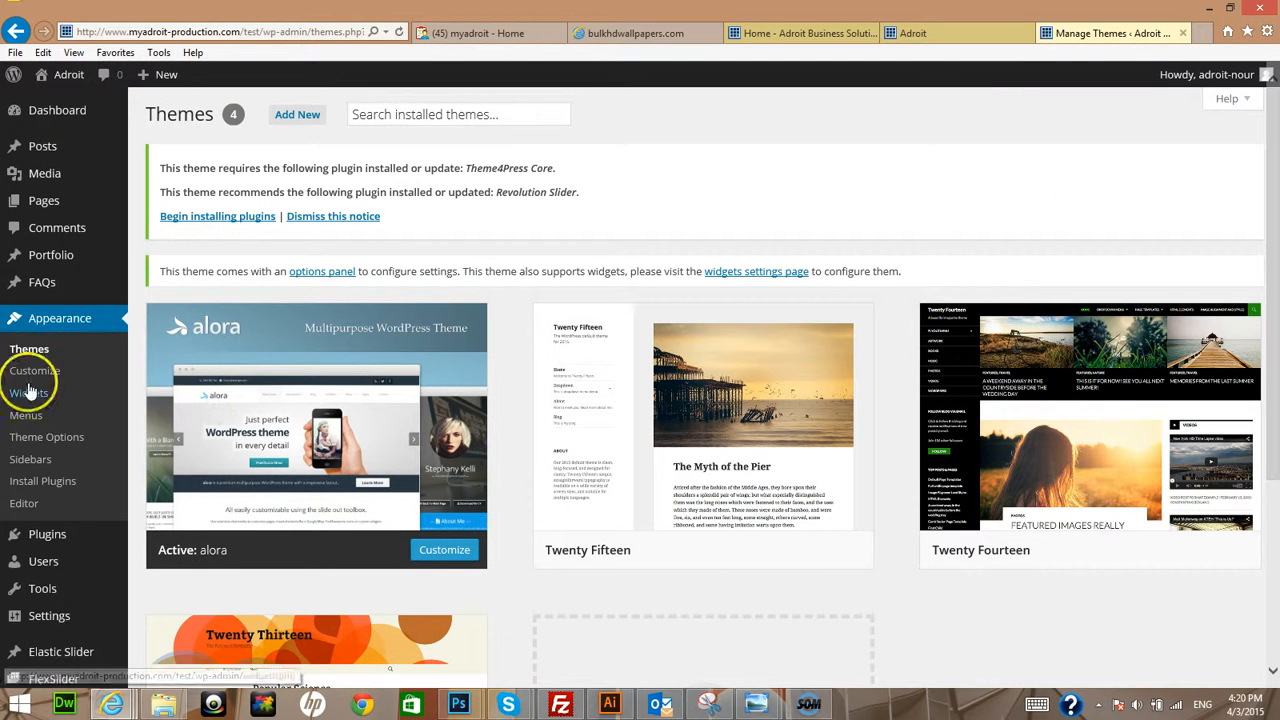
# Move the default Sample Page to the trash from the list of all pages
pyautogui.moveTo(82, 210)
pyautogui.click(155, 206)
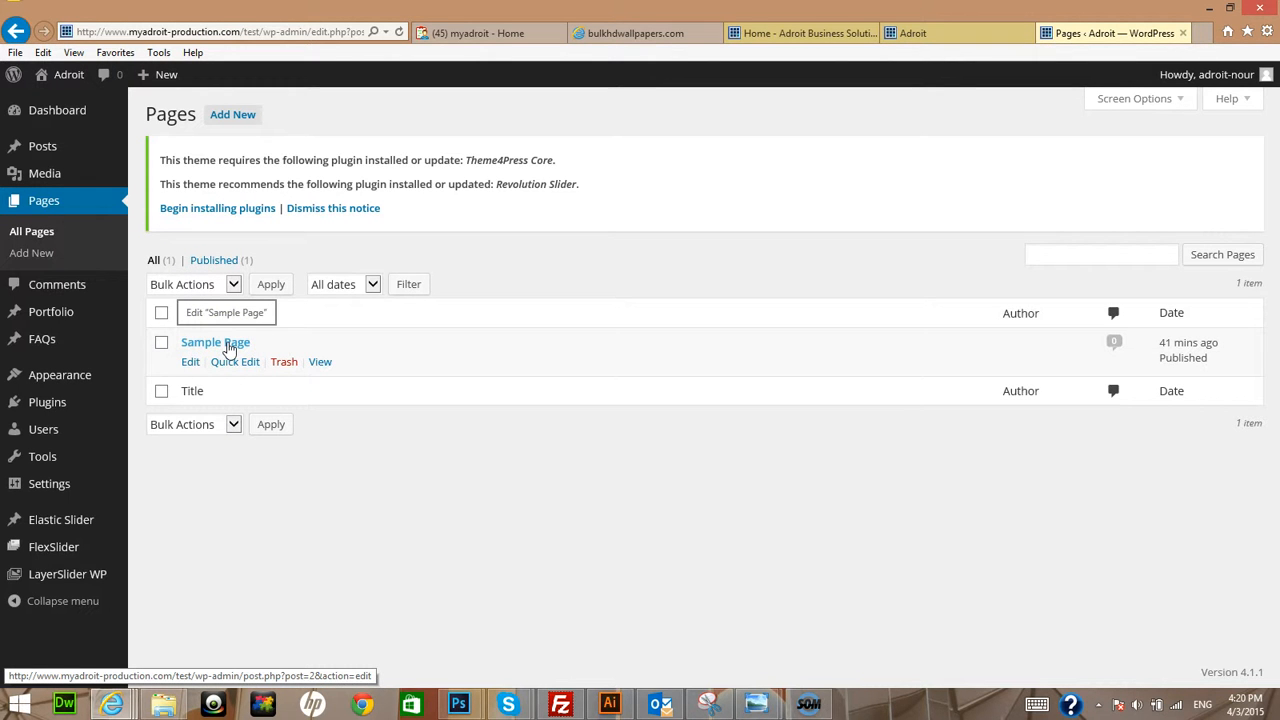
pyautogui.click(284, 362)
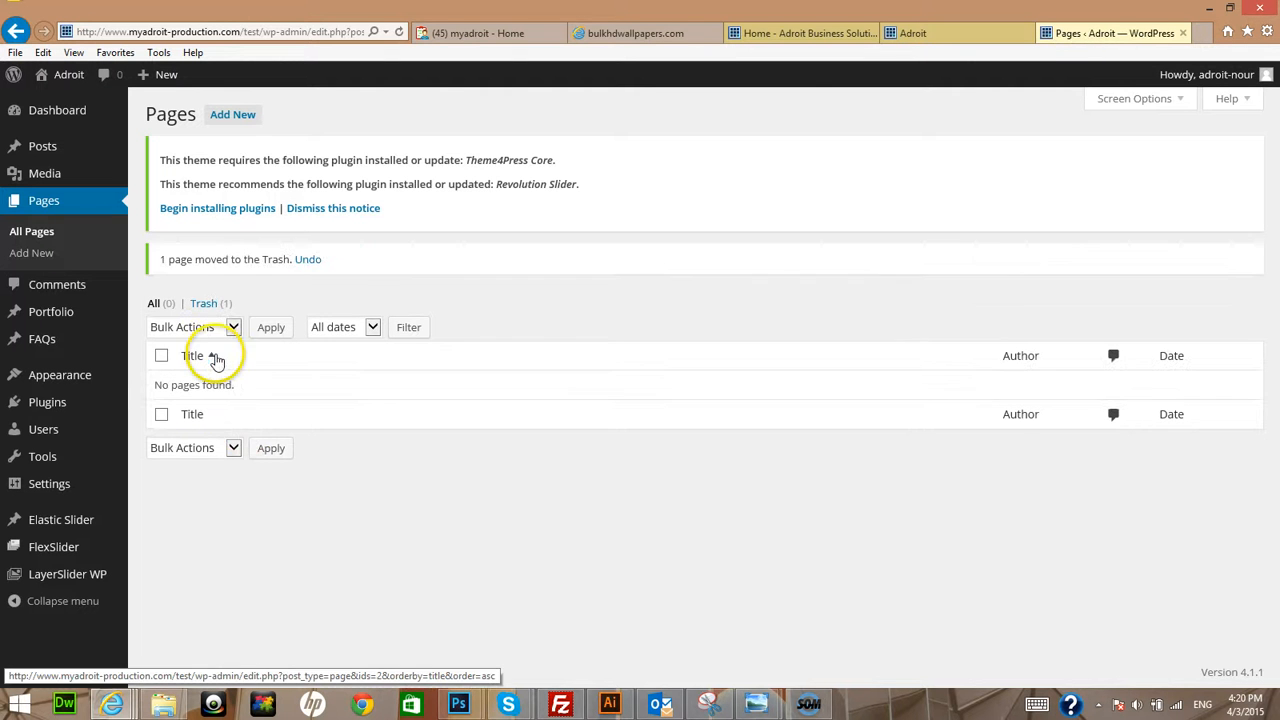
# Start a new page titled Home and assign it the Full Width template
pyautogui.click(232, 114)
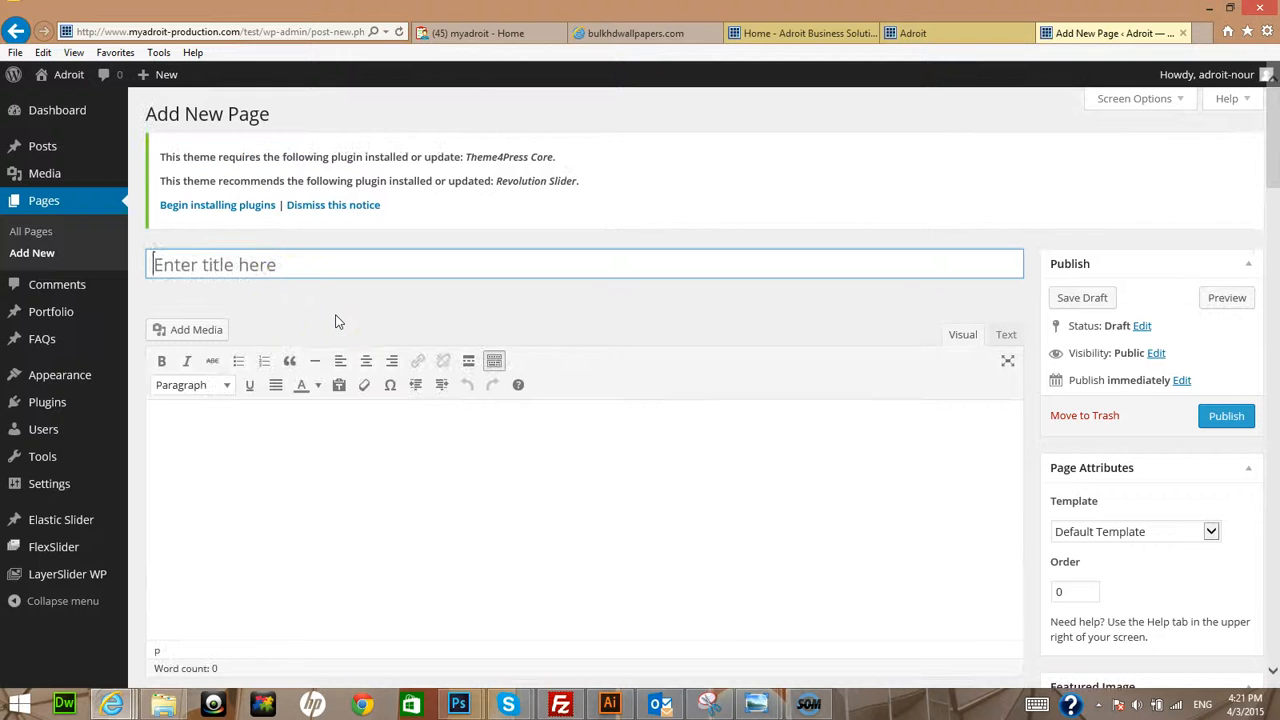
pyautogui.click(279, 273)
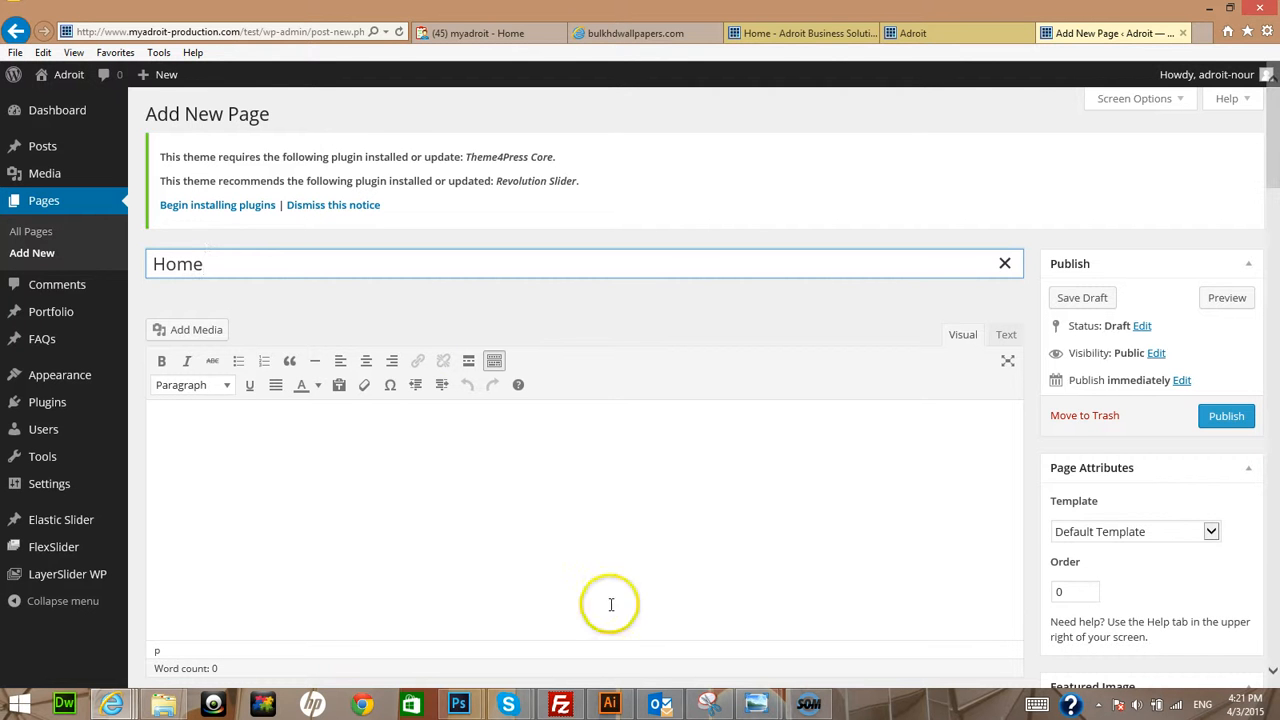
pyautogui.click(1114, 531)
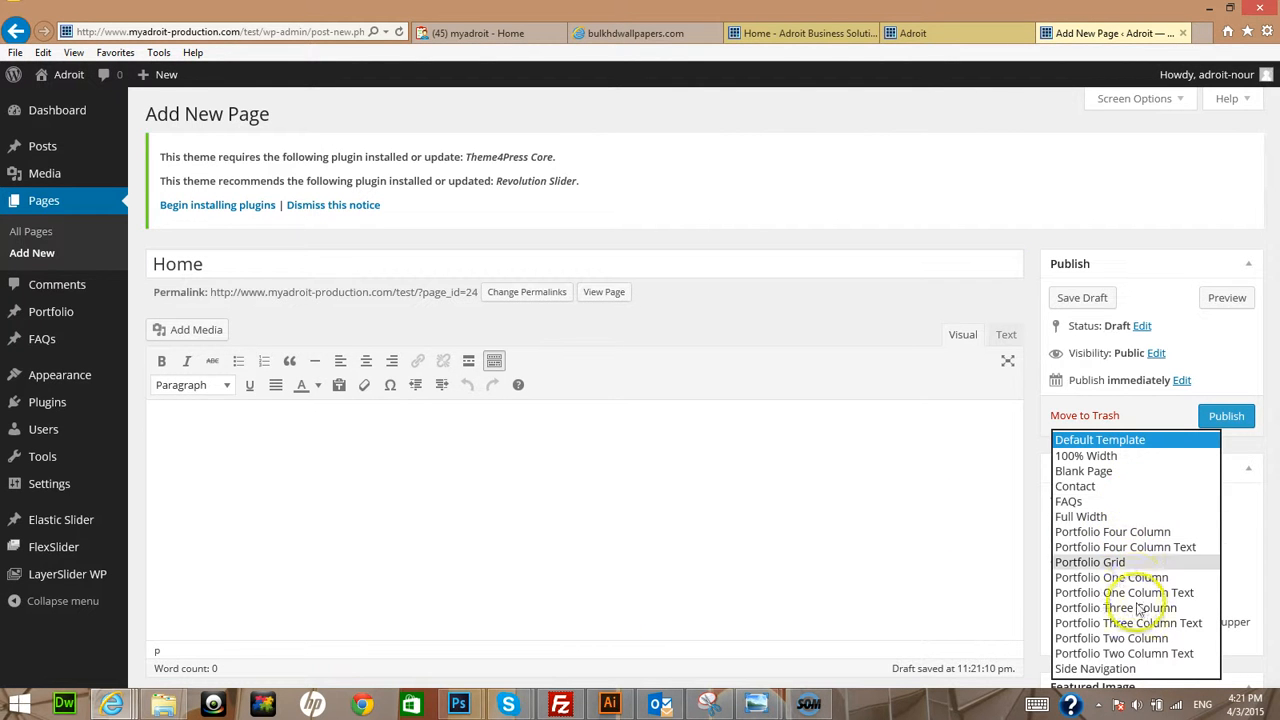
pyautogui.click(1083, 517)
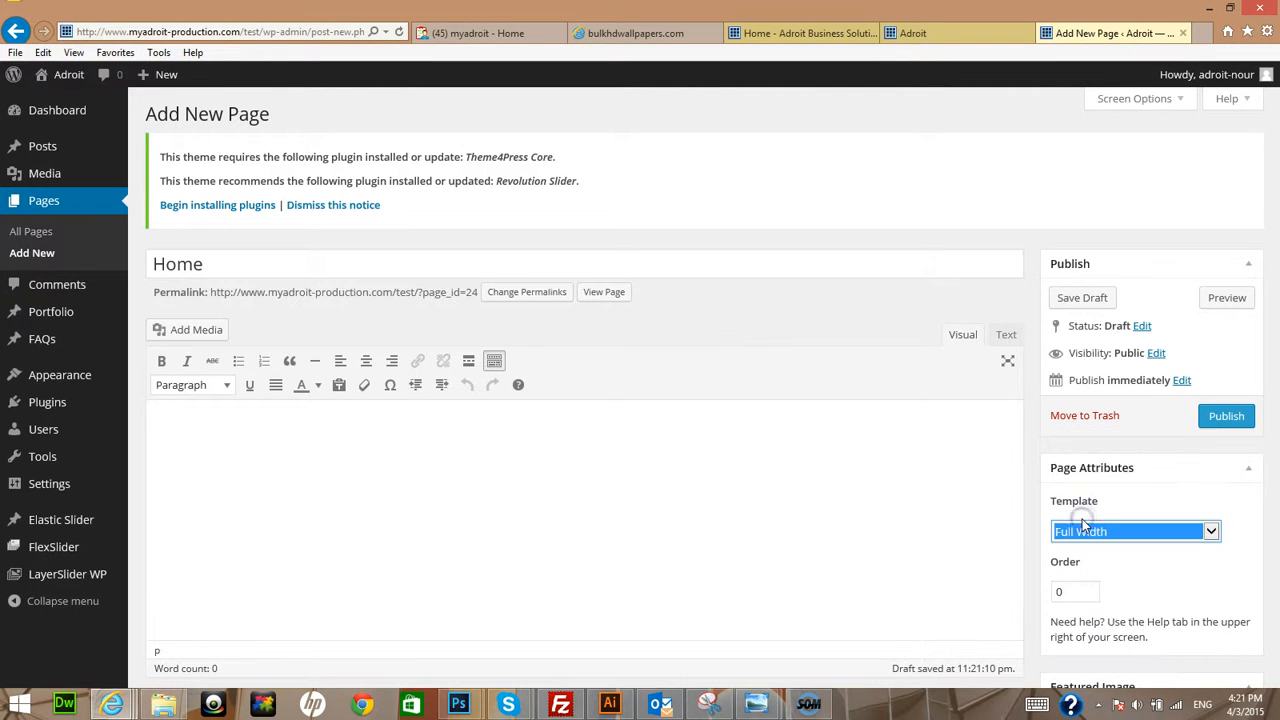
# Examine the full-width home page layout of myadroit.com and compare it with the test site's front page
pyautogui.click(789, 40)
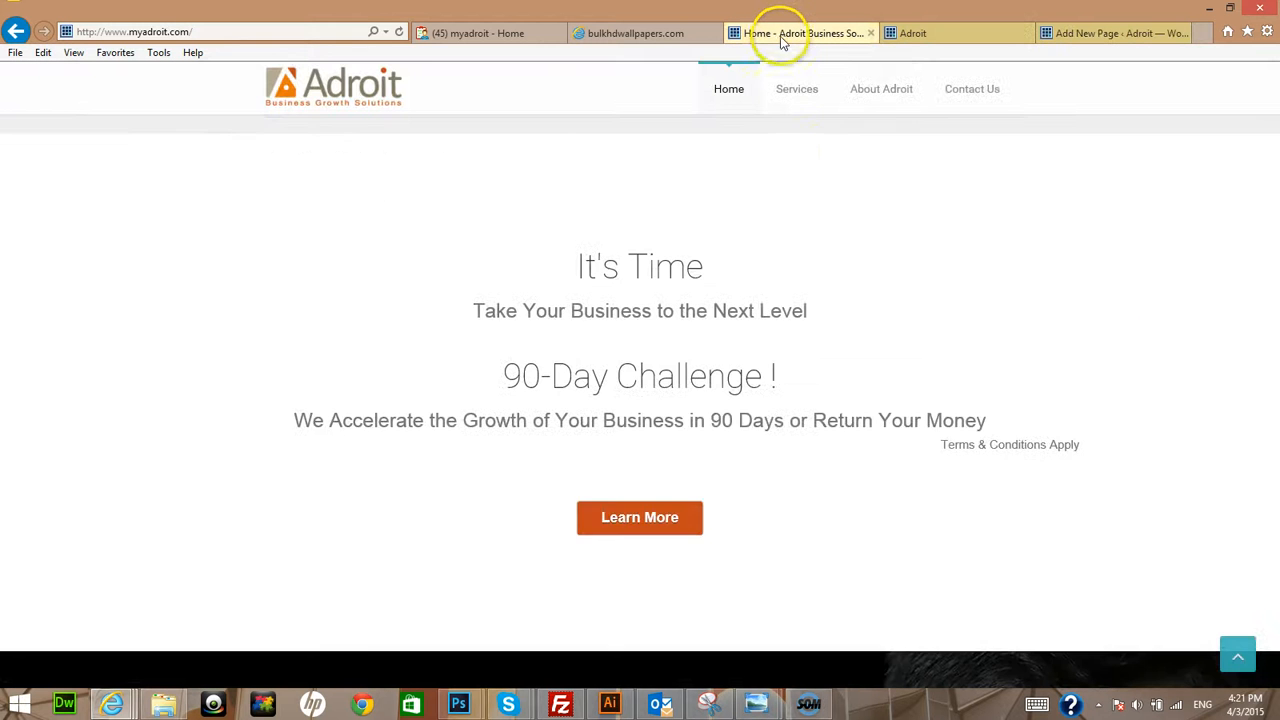
pyautogui.scroll(-10, 845, 291)
pyautogui.scroll(10, 845, 291)
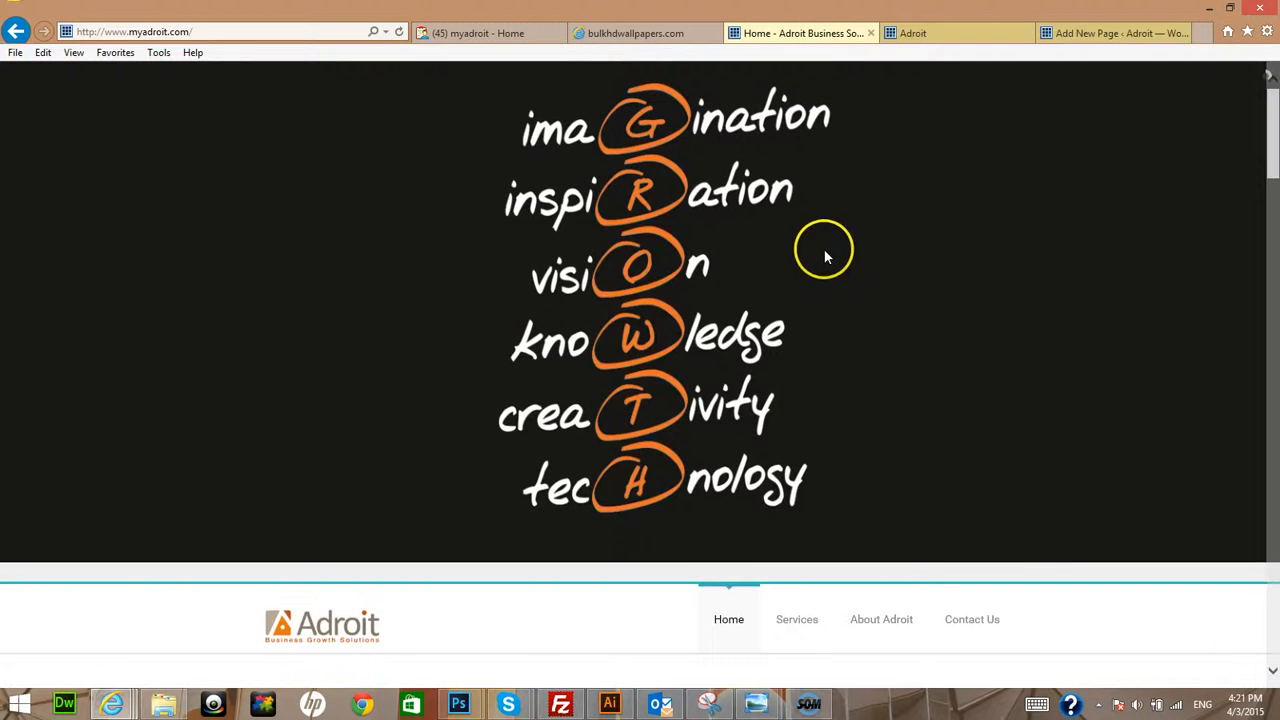
pyautogui.scroll(-1, 845, 262)
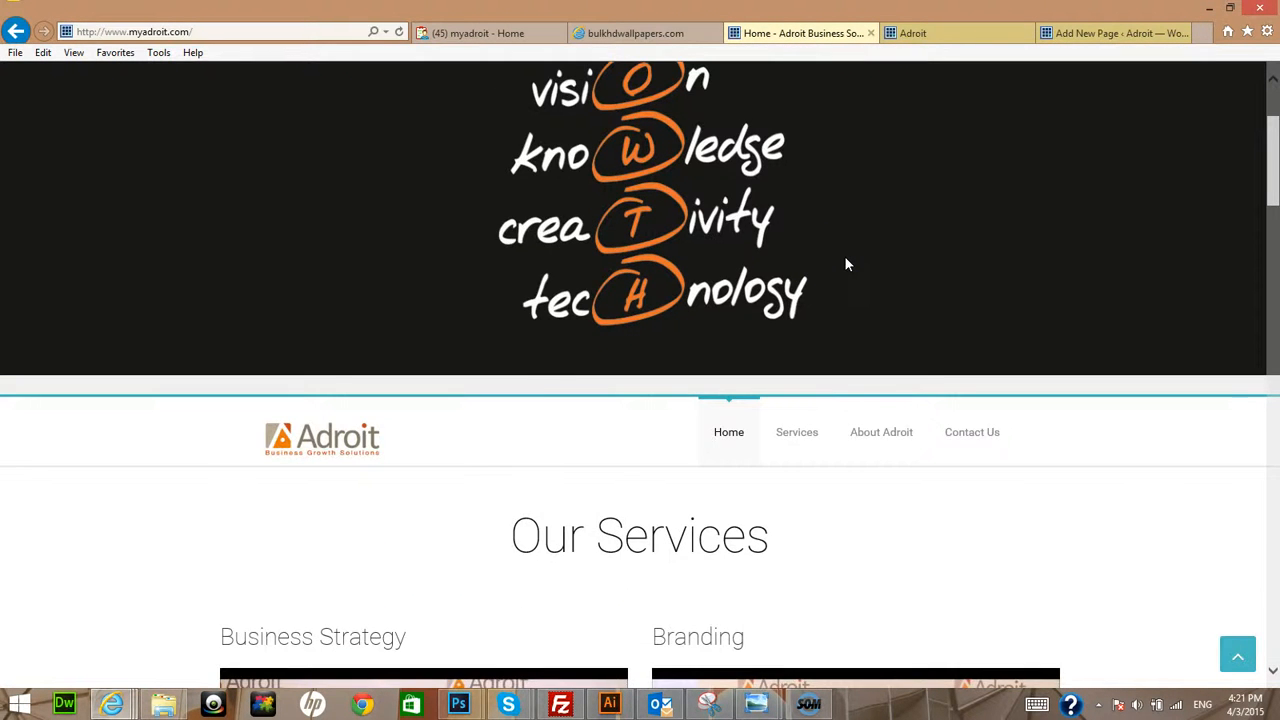
pyautogui.scroll(2, 844, 256)
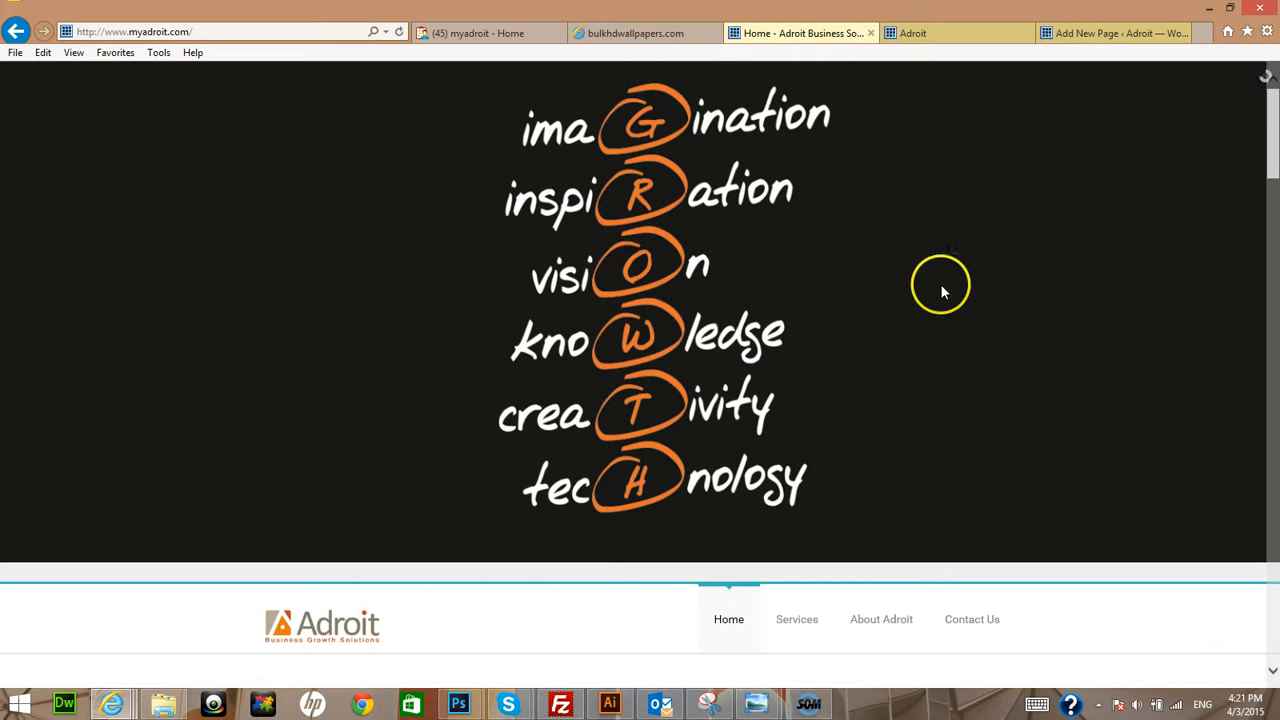
pyautogui.click(966, 34)
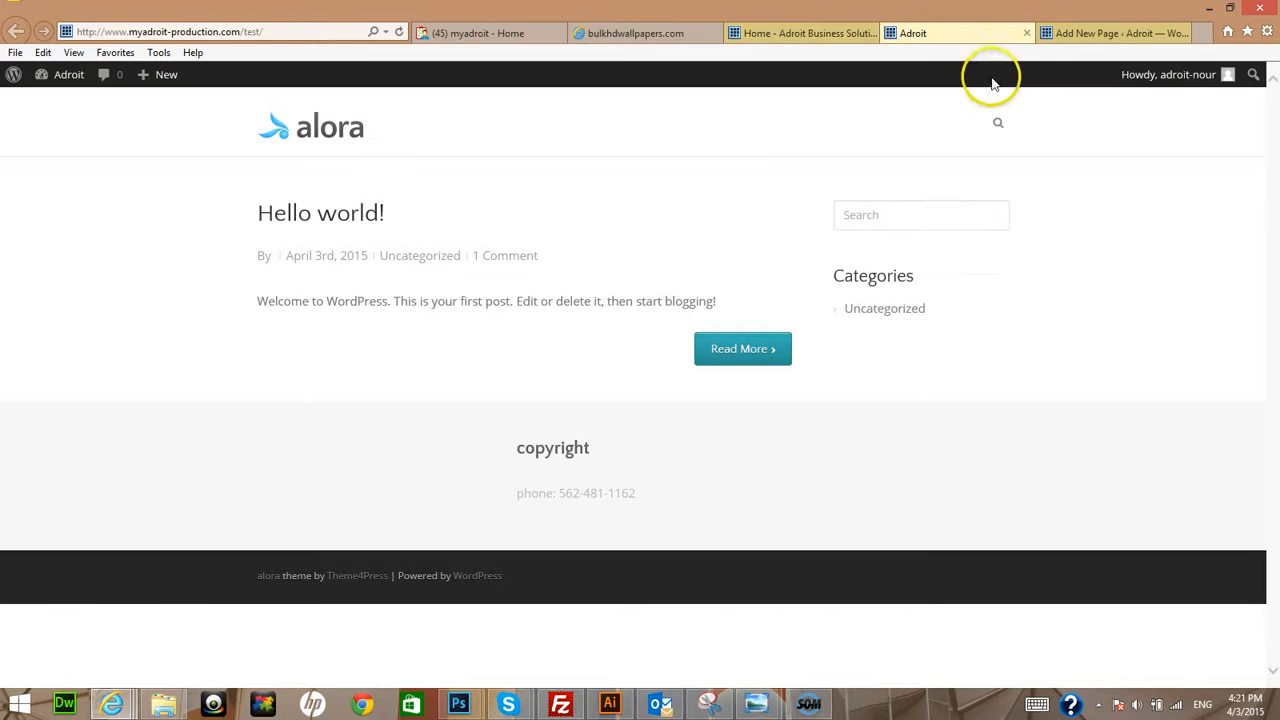
# Return to the new Home page, review its sidebar and slider options, and publish it
pyautogui.click(1090, 34)
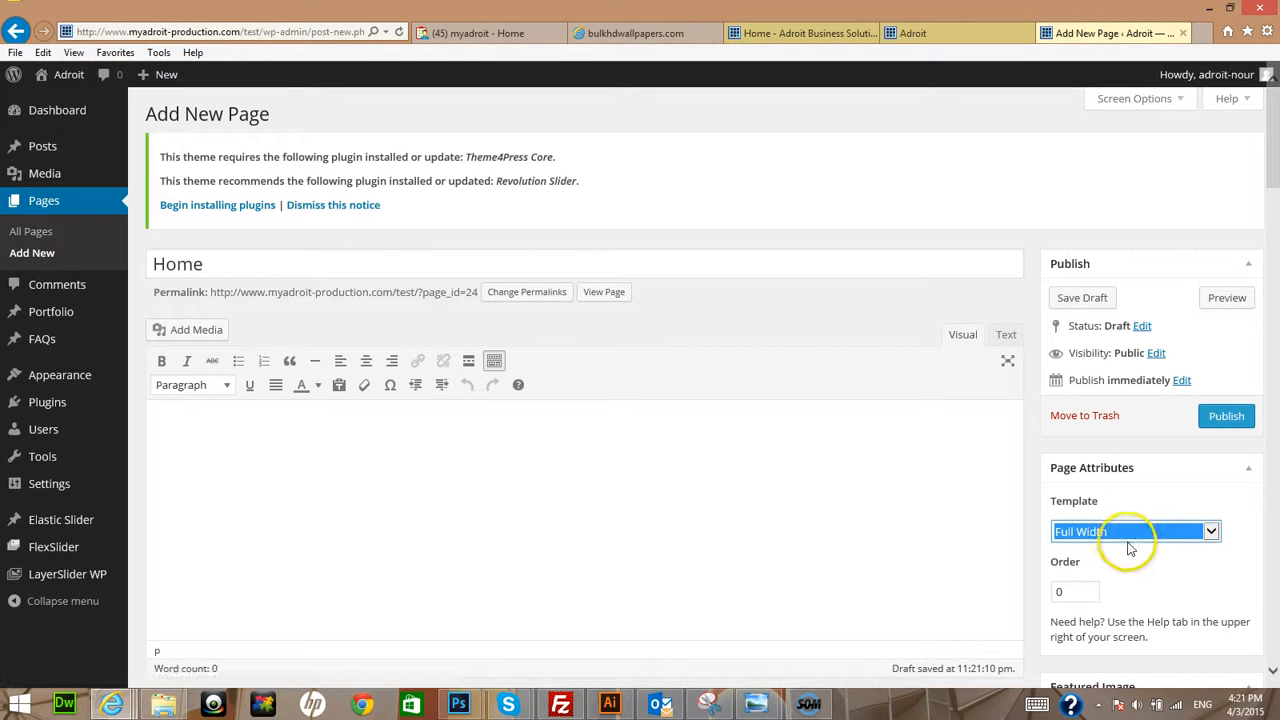
pyautogui.scroll(-3, 780, 405)
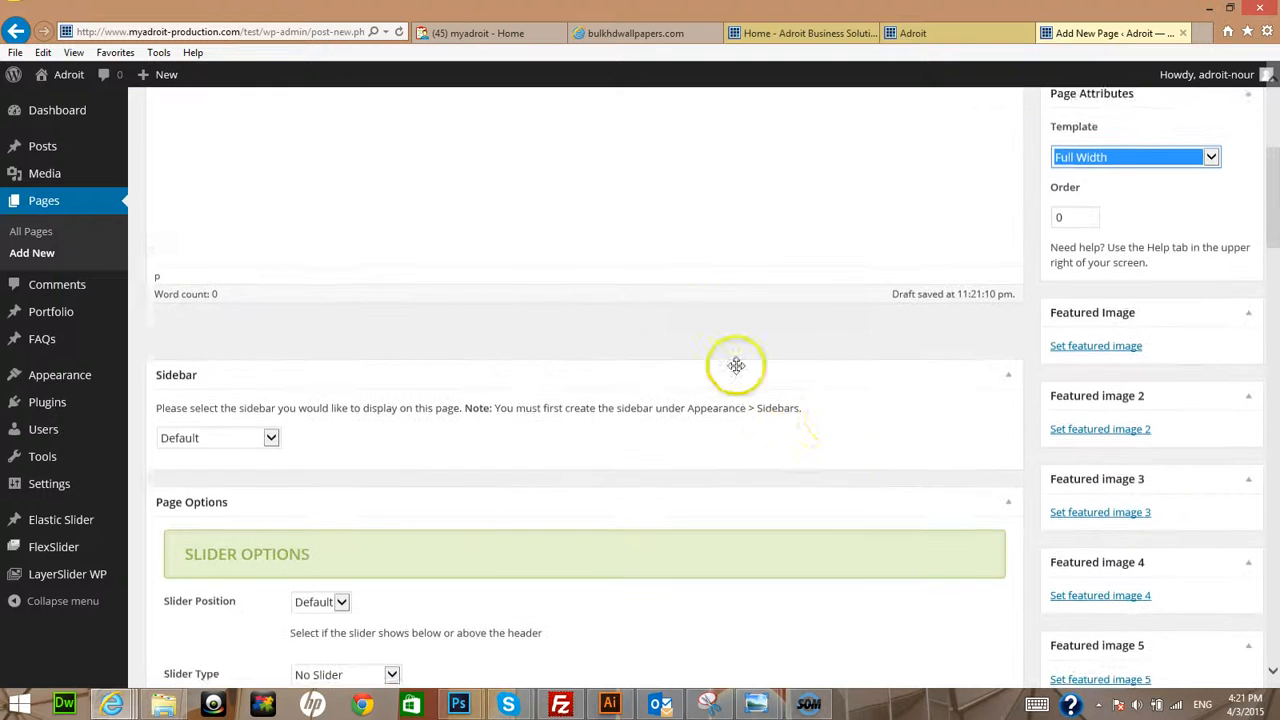
pyautogui.scroll(-1, 780, 405)
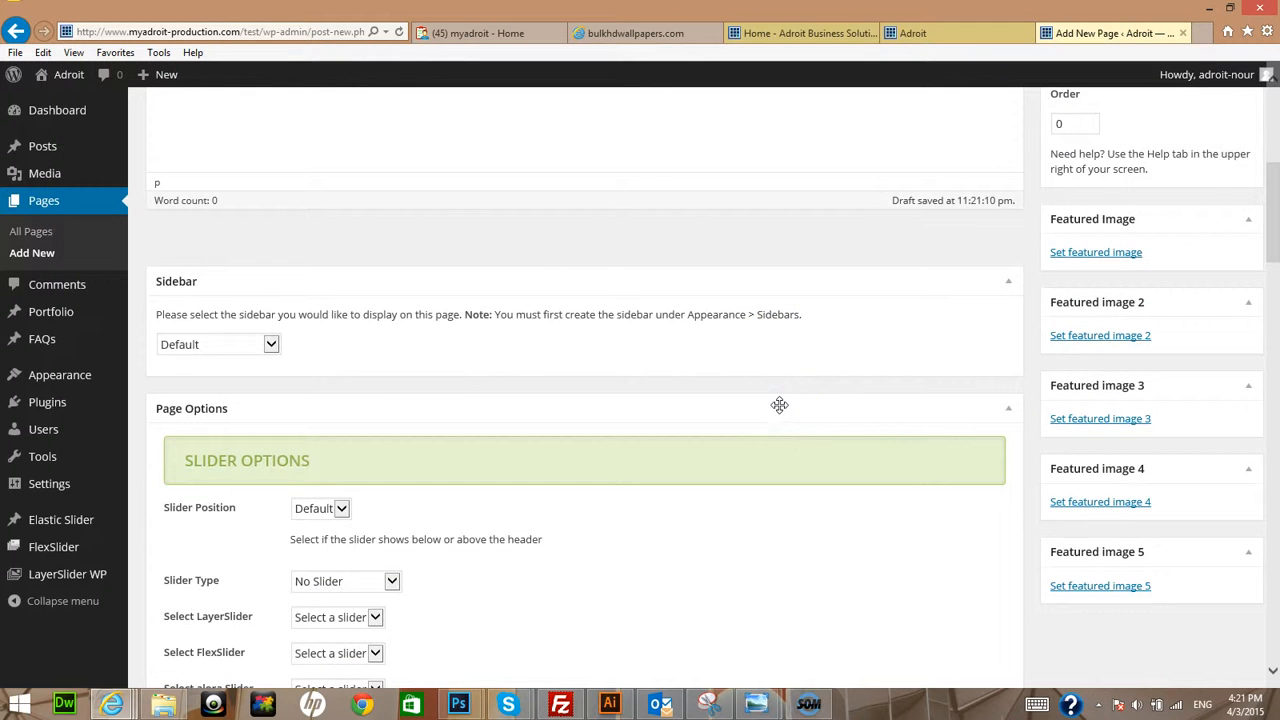
pyautogui.scroll(5, 780, 405)
pyautogui.click(1230, 420)
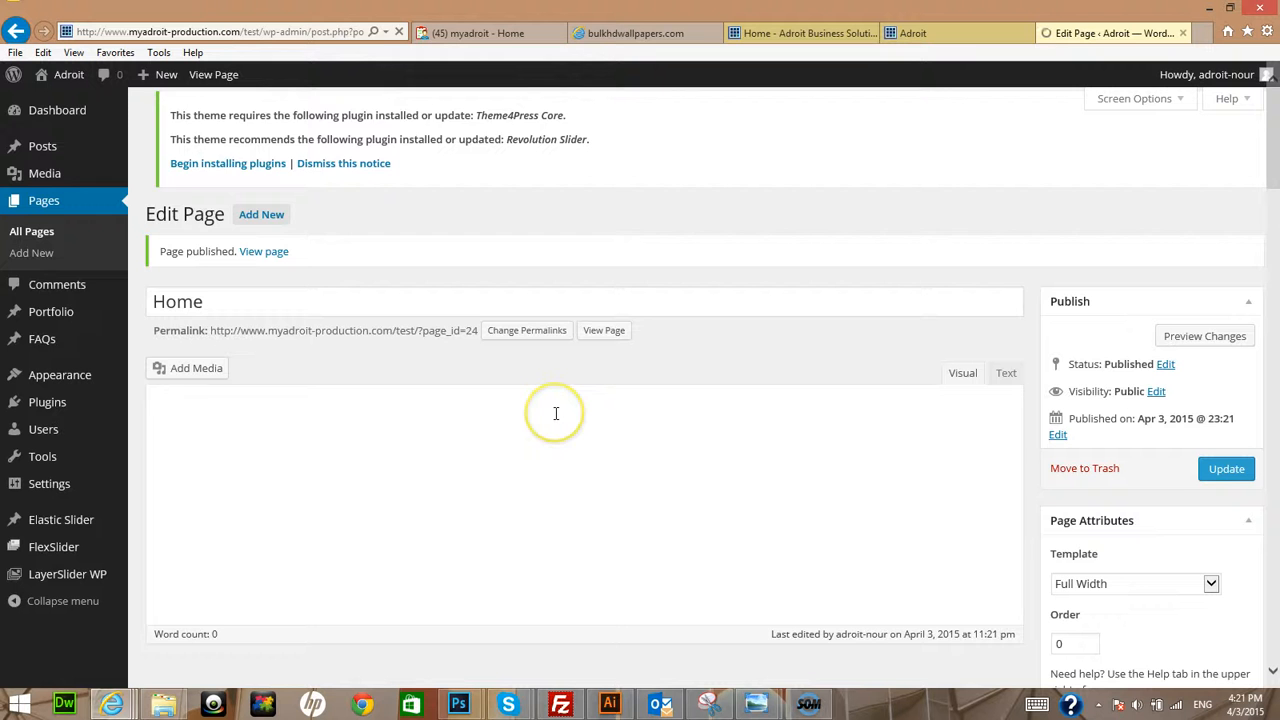
# Create a second page titled Blog with the Full Width template and publish it
pyautogui.click(40, 231)
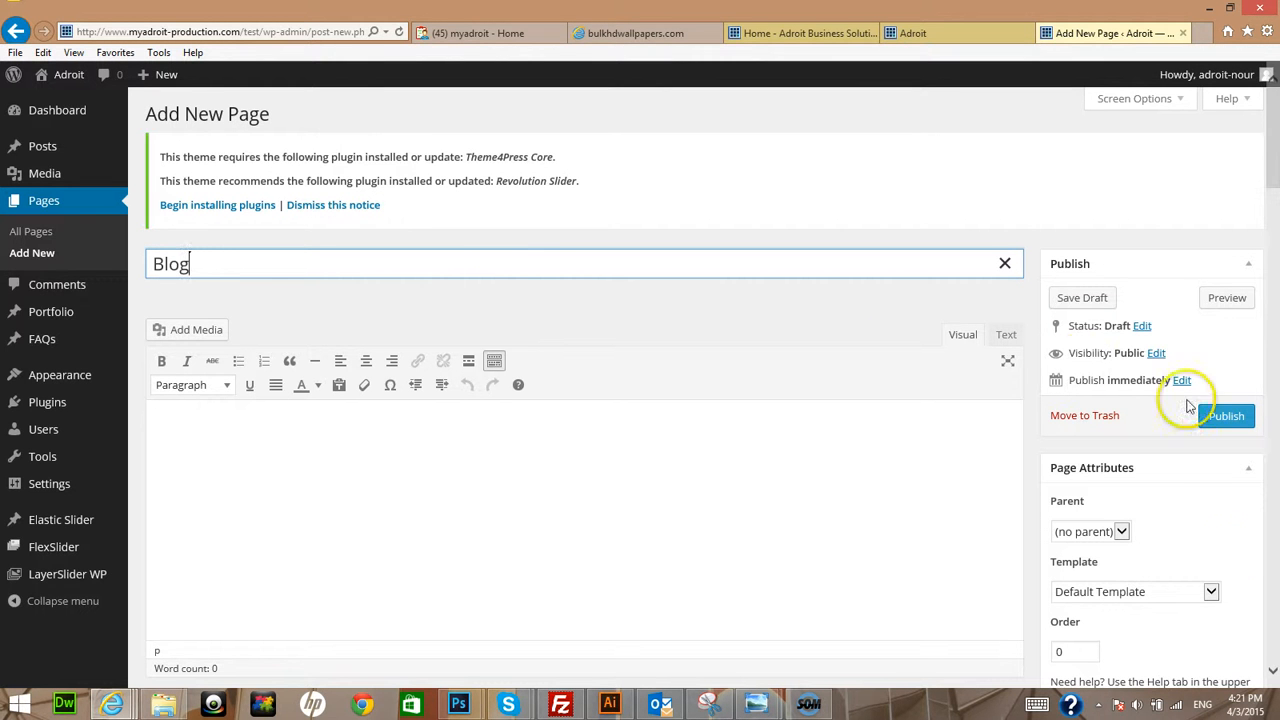
pyautogui.click(1117, 592)
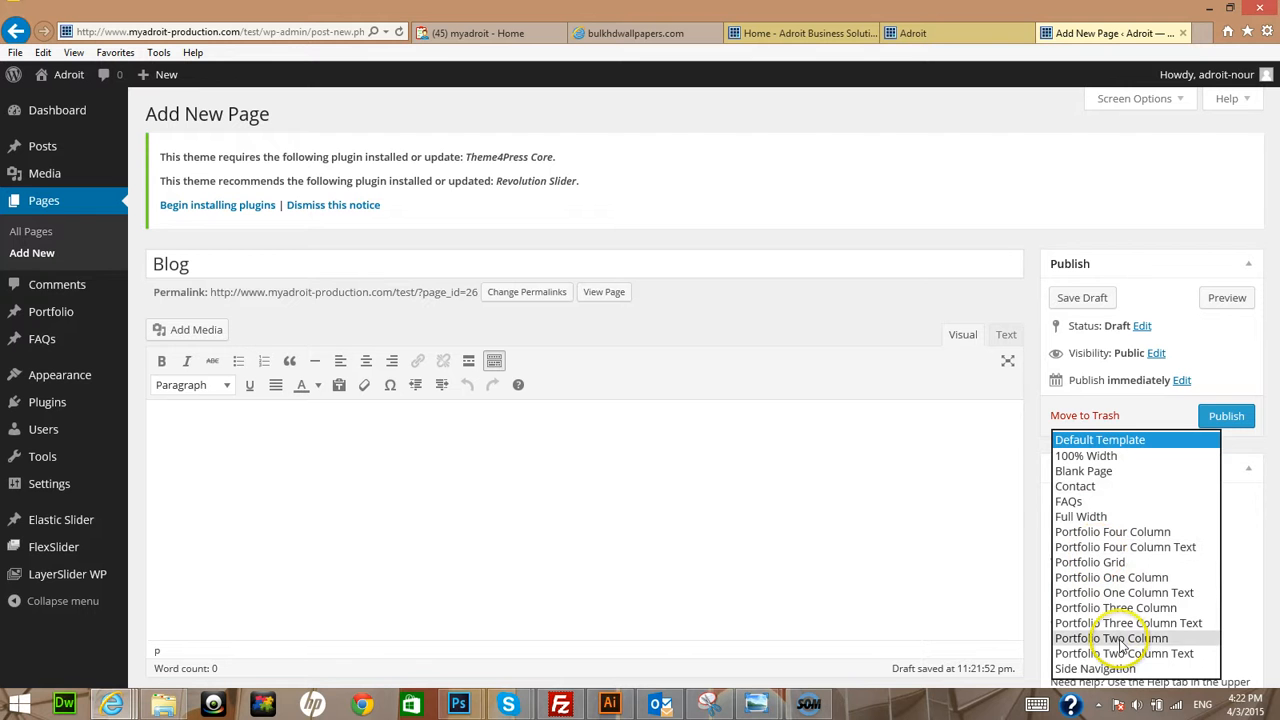
pyautogui.click(1100, 517)
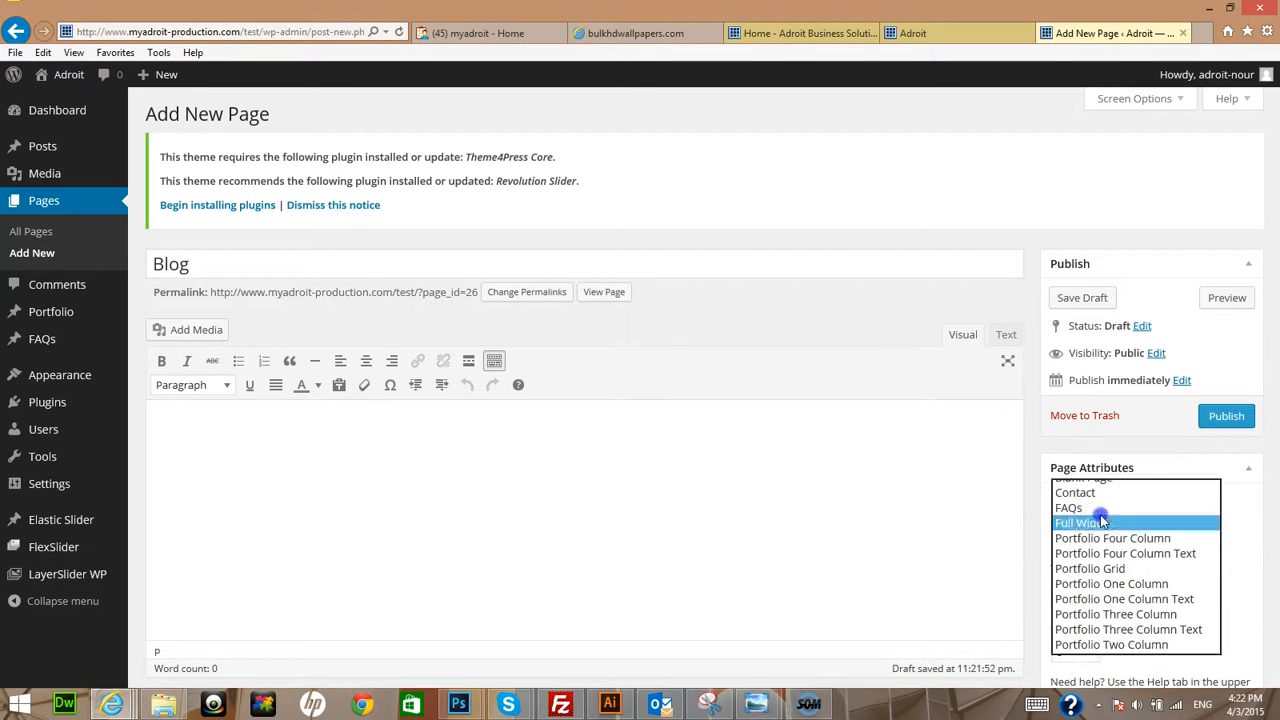
pyautogui.click(1232, 418)
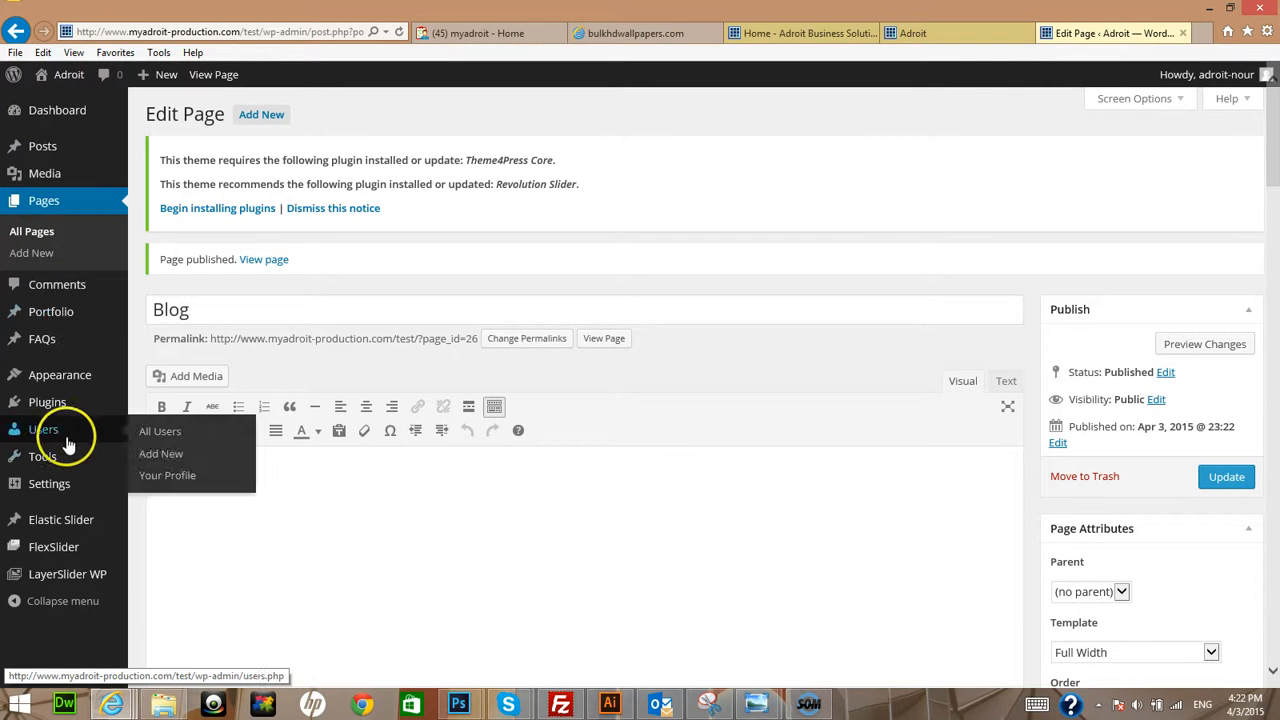
pyautogui.moveTo(62, 530)
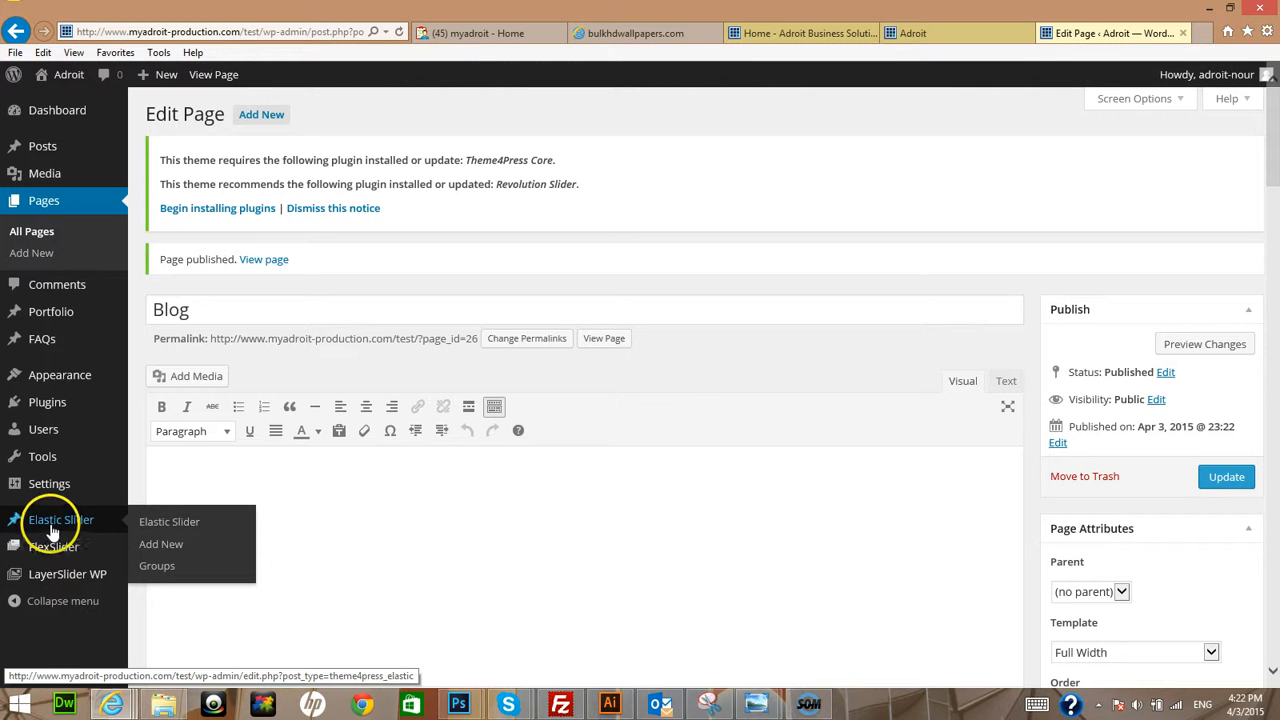
pyautogui.moveTo(55, 556)
pyautogui.moveTo(60, 590)
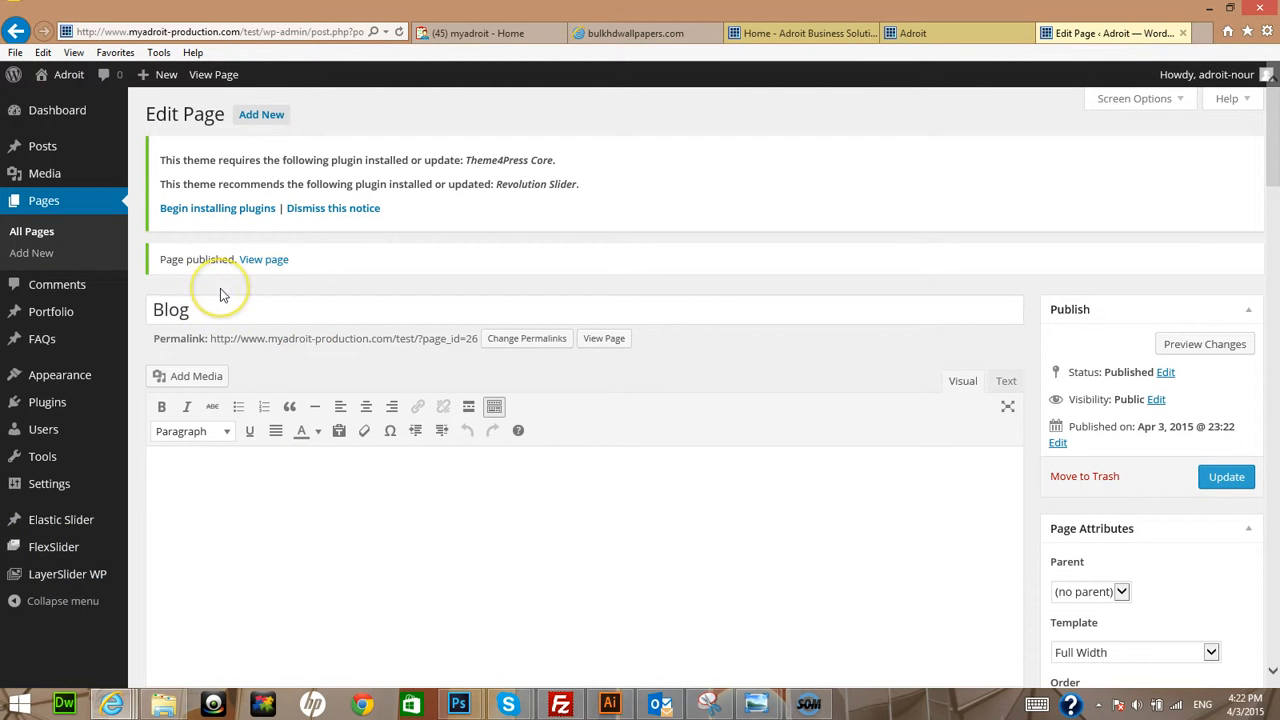
# In the reading settings, assign Home as the static front page and Blog as the posts page, and save the changes
pyautogui.moveTo(75, 489)
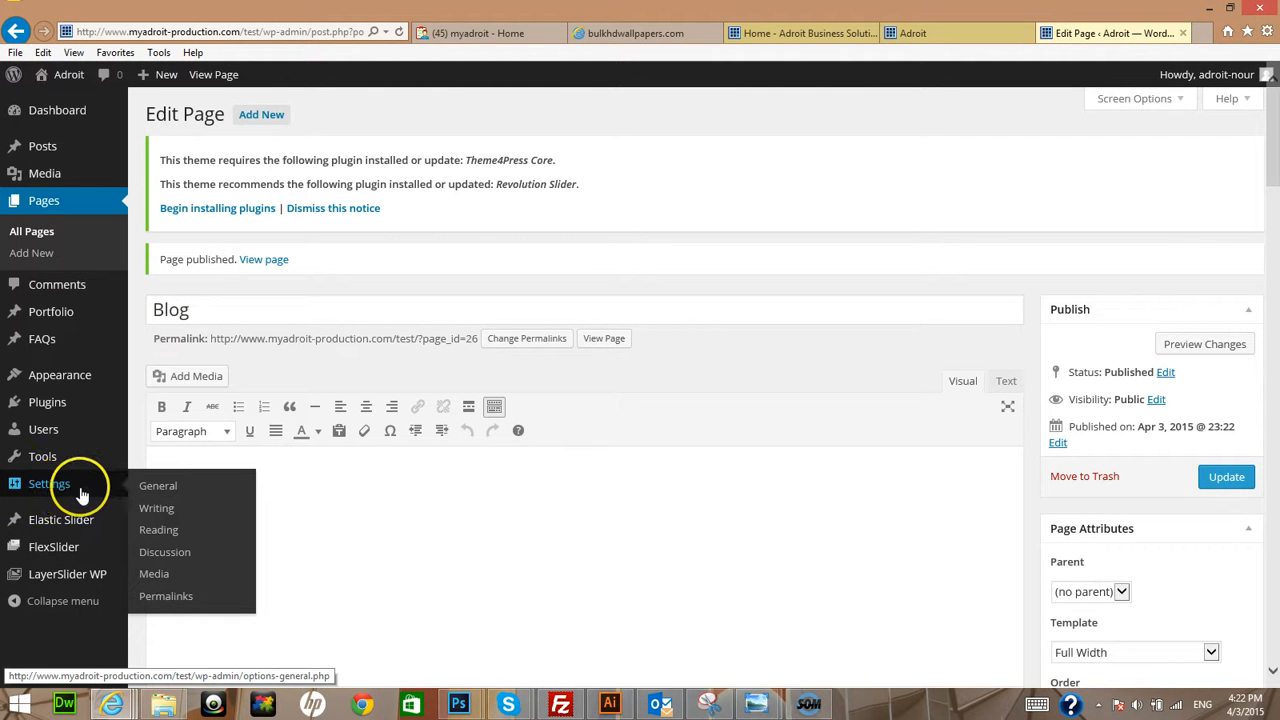
pyautogui.click(158, 487)
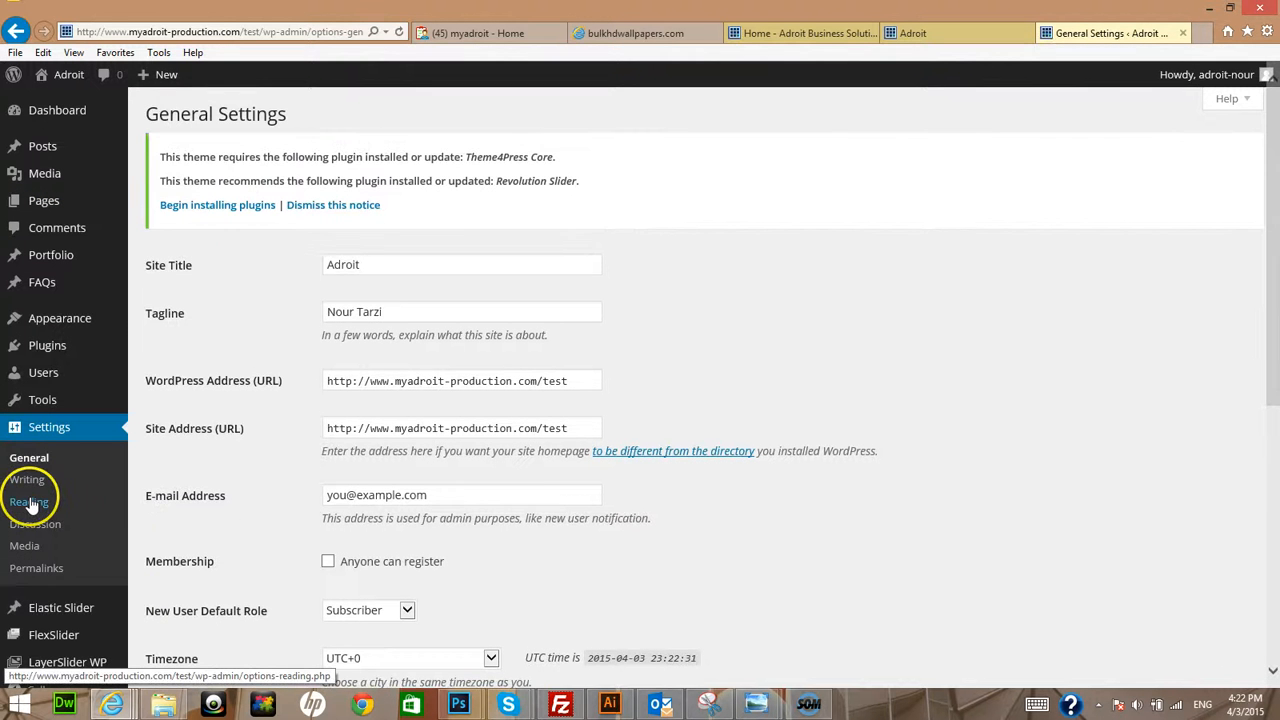
pyautogui.click(30, 503)
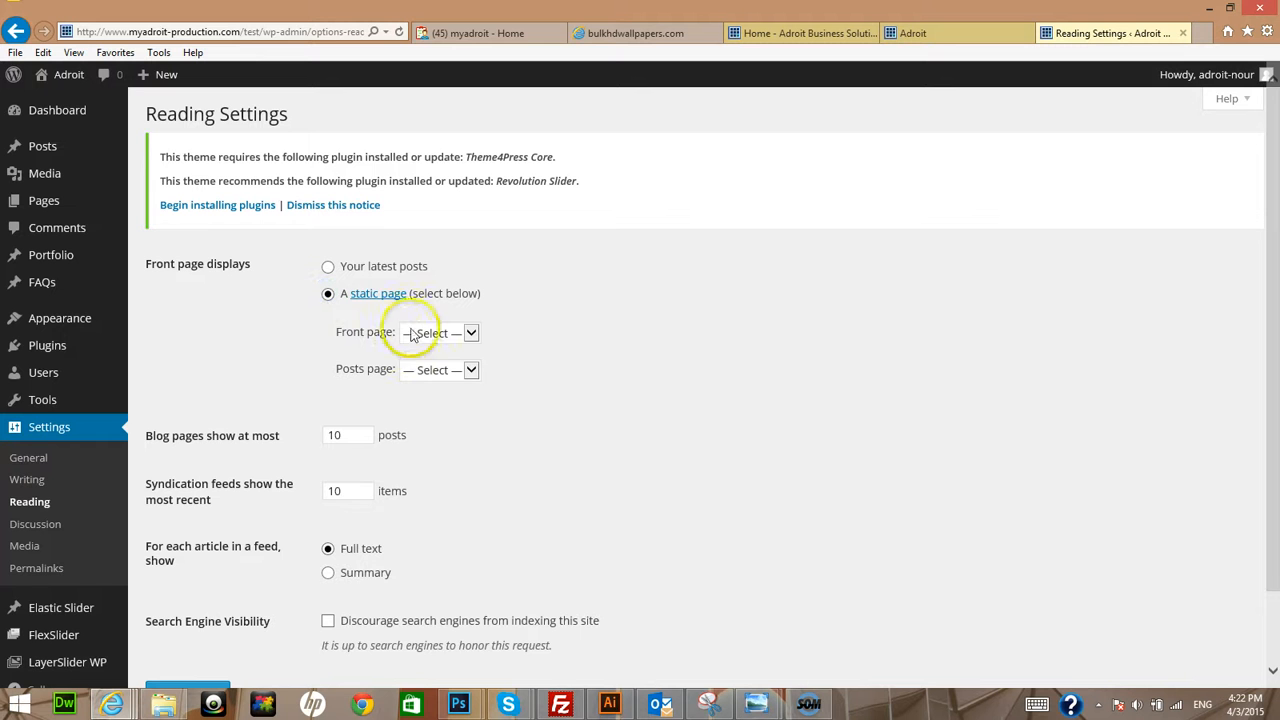
pyautogui.click(443, 334)
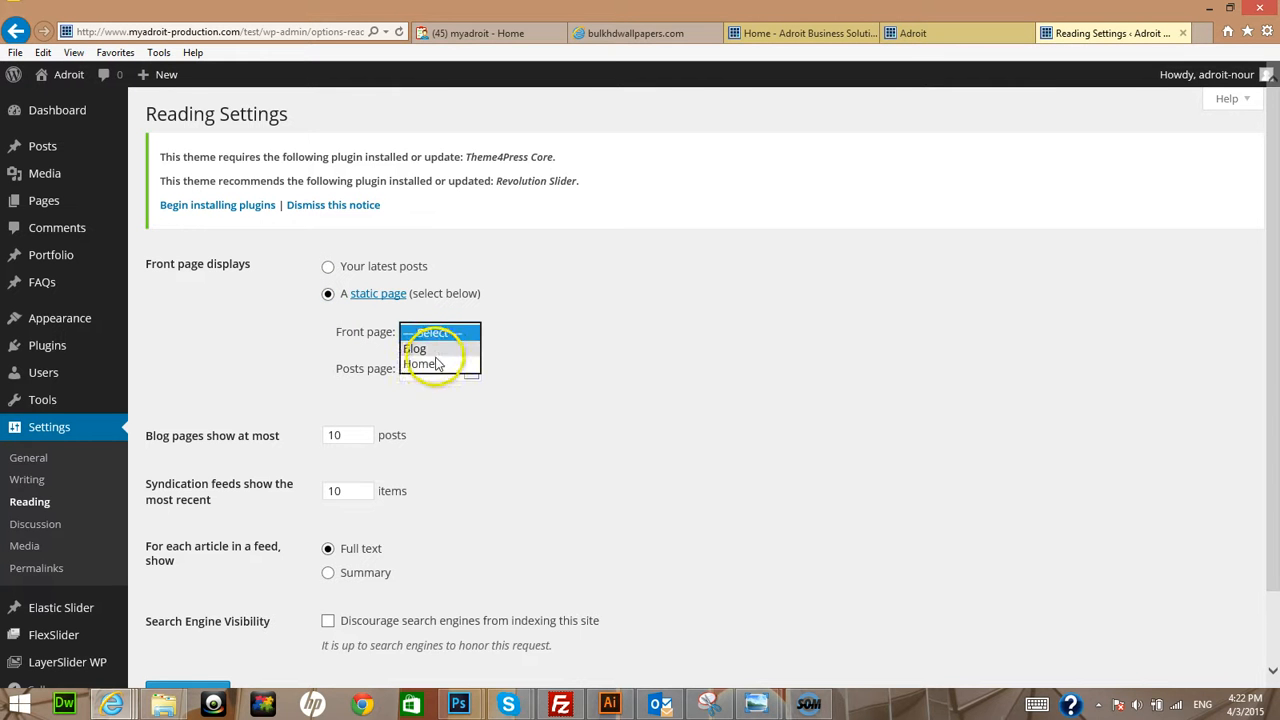
pyautogui.click(437, 364)
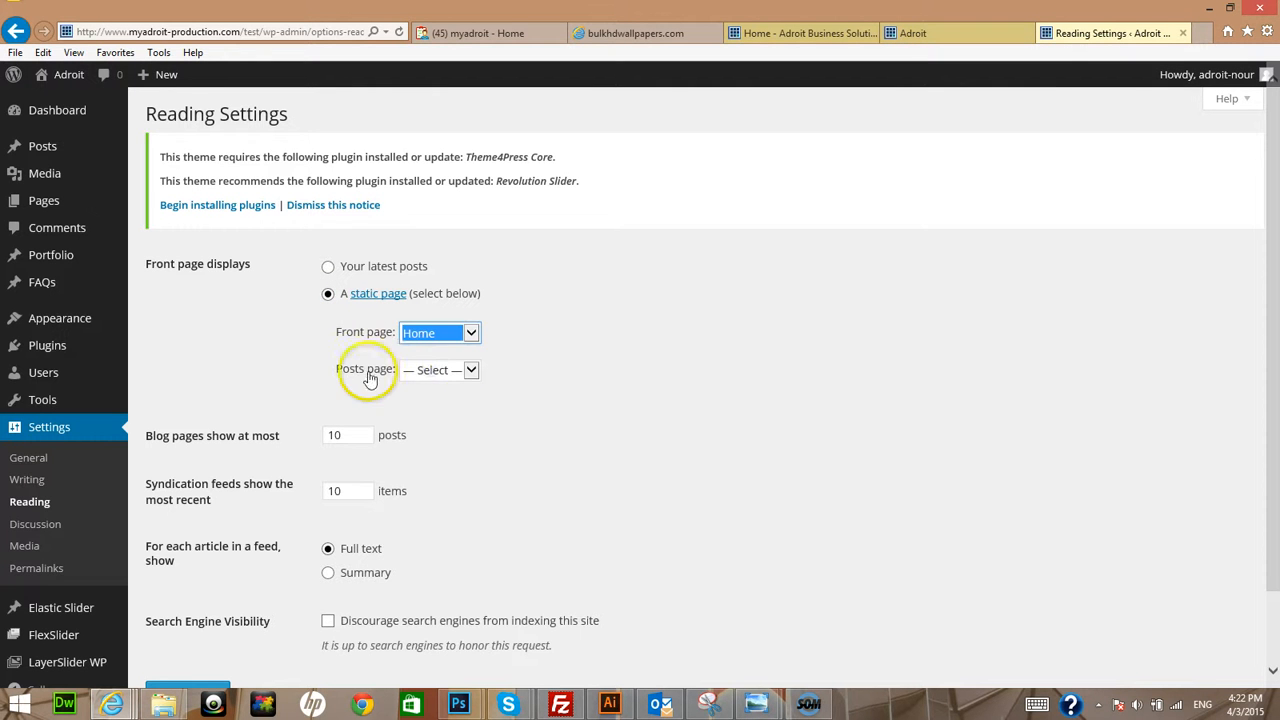
pyautogui.click(438, 376)
pyautogui.click(429, 386)
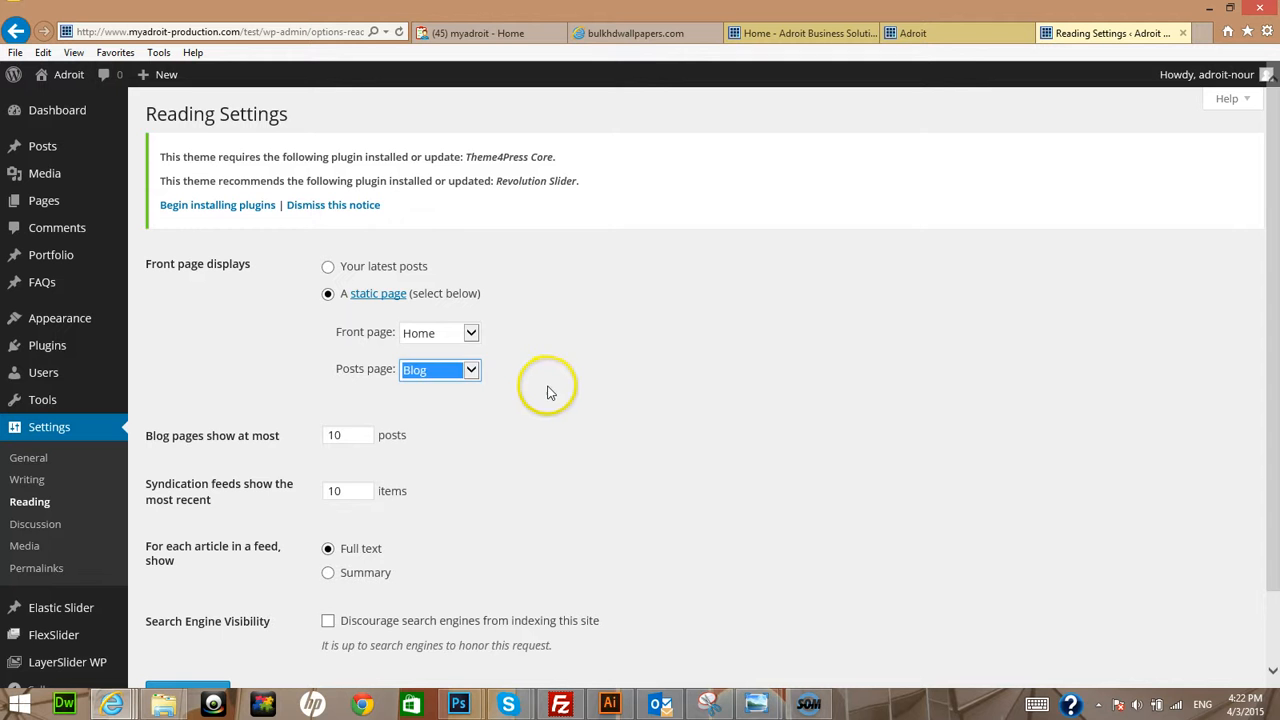
pyautogui.click(538, 385)
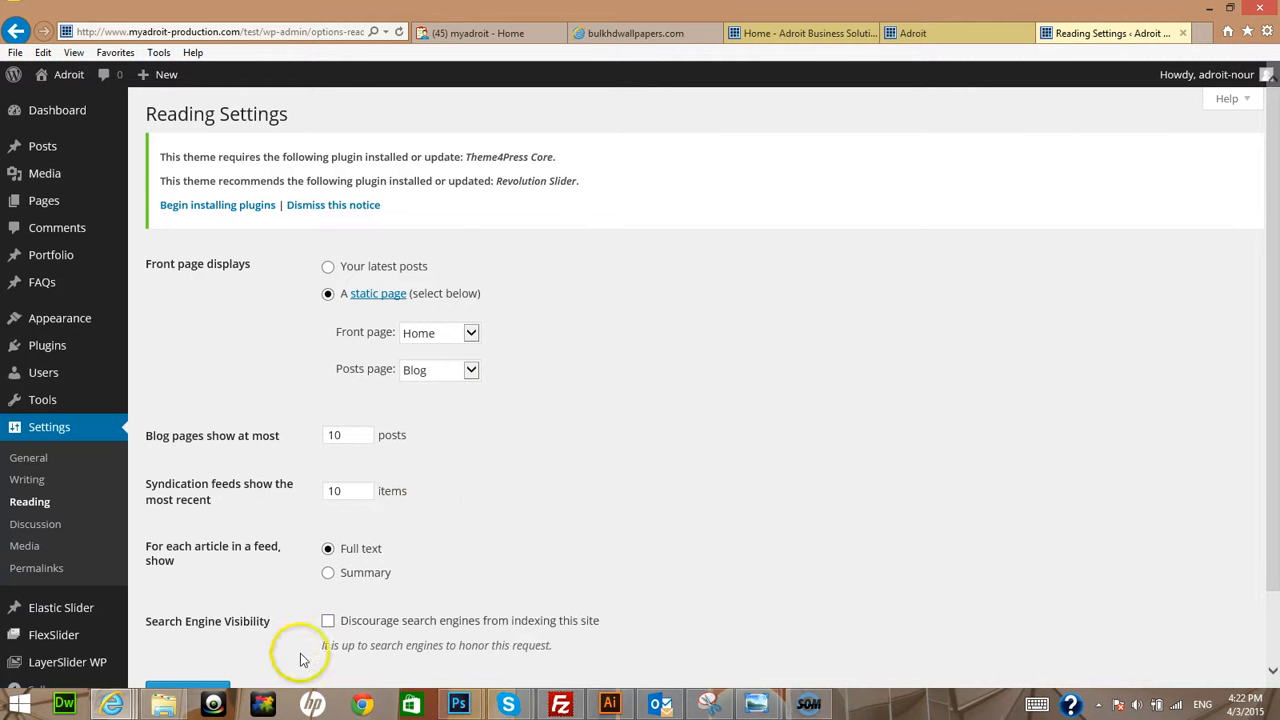
pyautogui.click(205, 688)
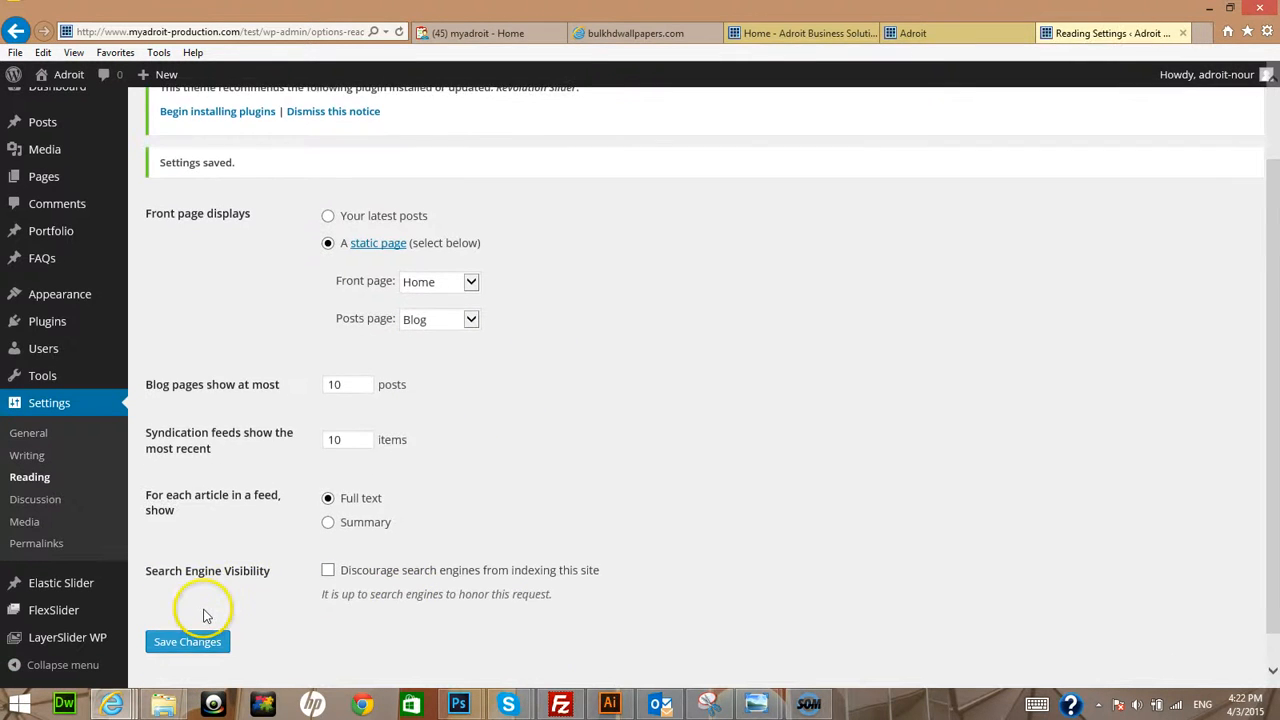
# Install the theme's required Theme4Press Core plugin and return to the required plugins installer
pyautogui.scroll(2, 186, 586)
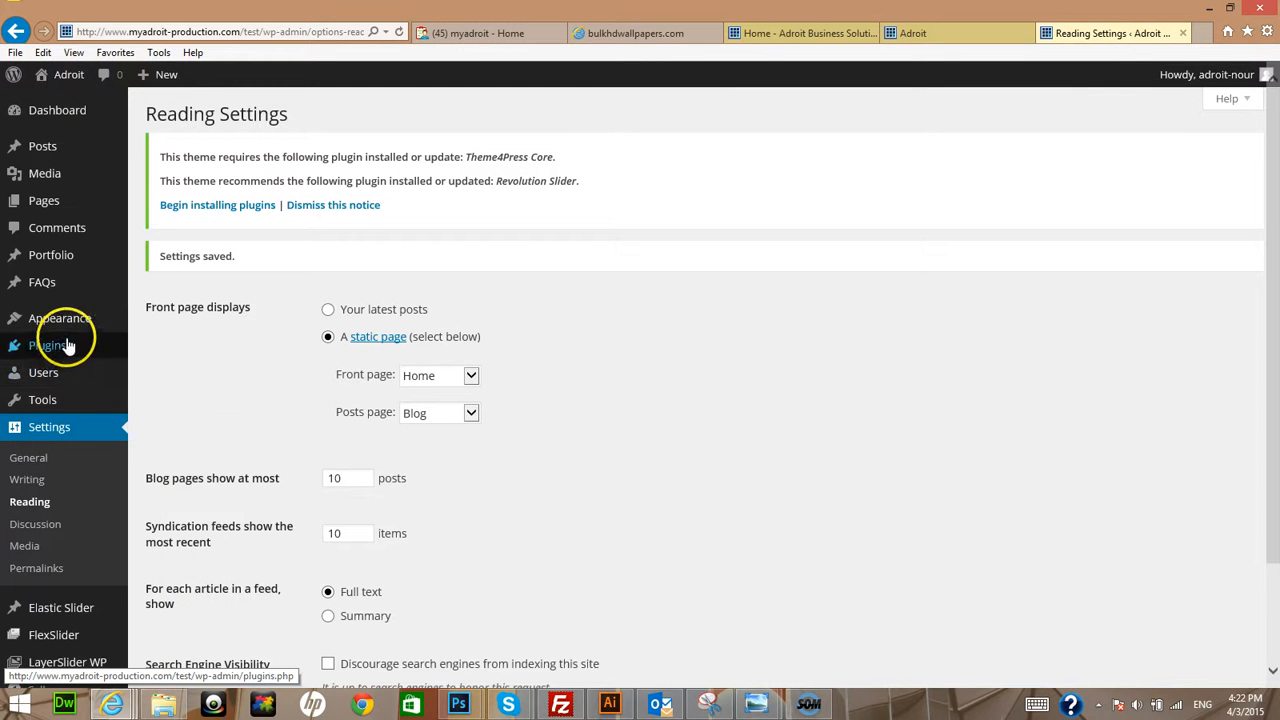
pyautogui.moveTo(62, 345)
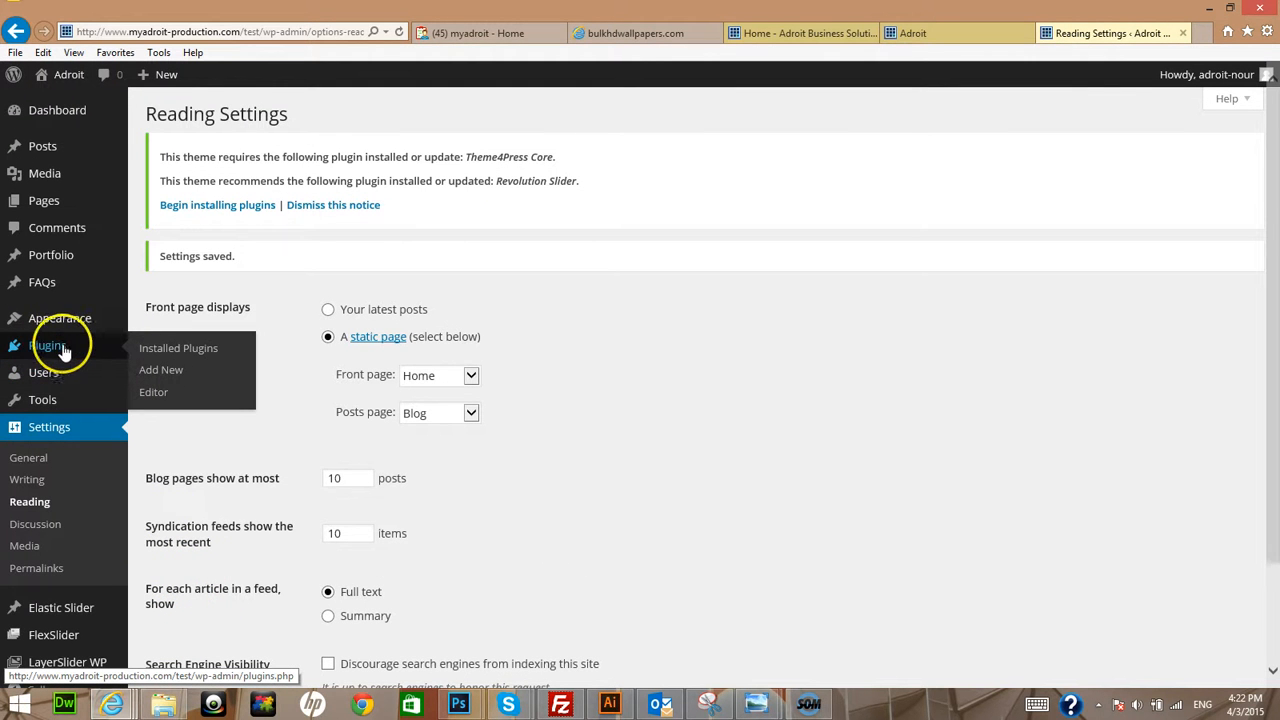
pyautogui.click(78, 348)
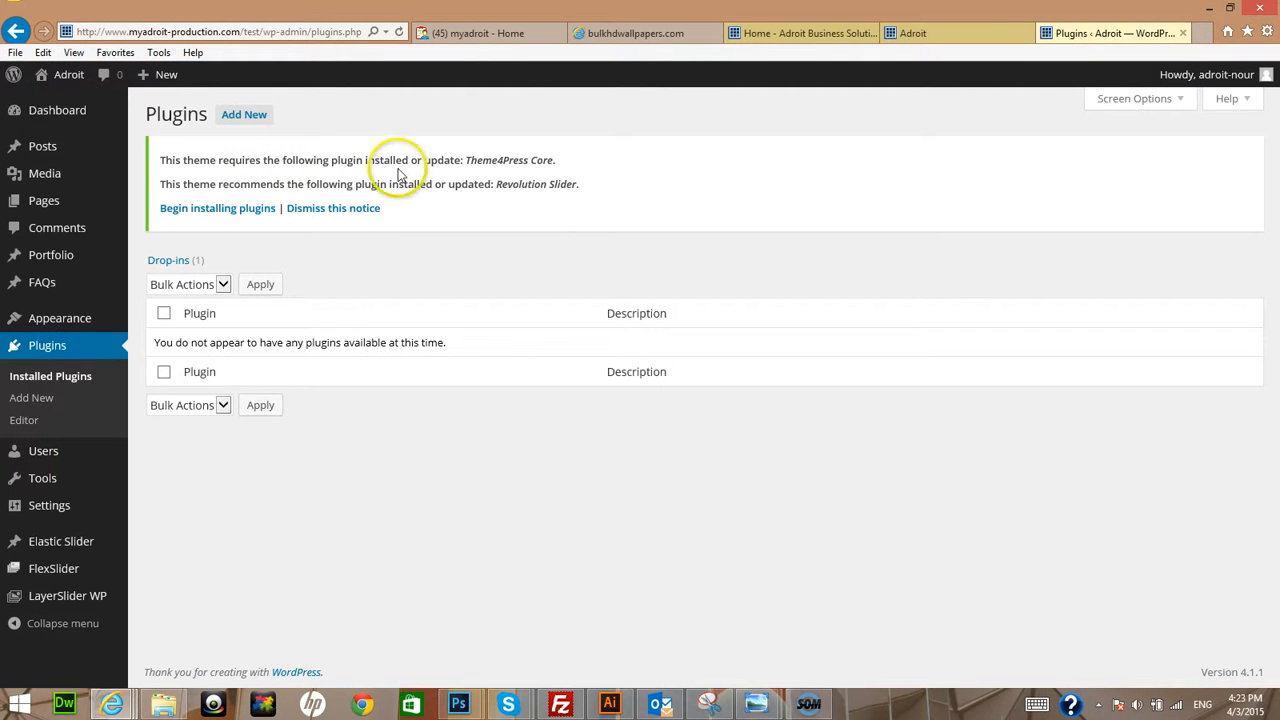
pyautogui.click(220, 212)
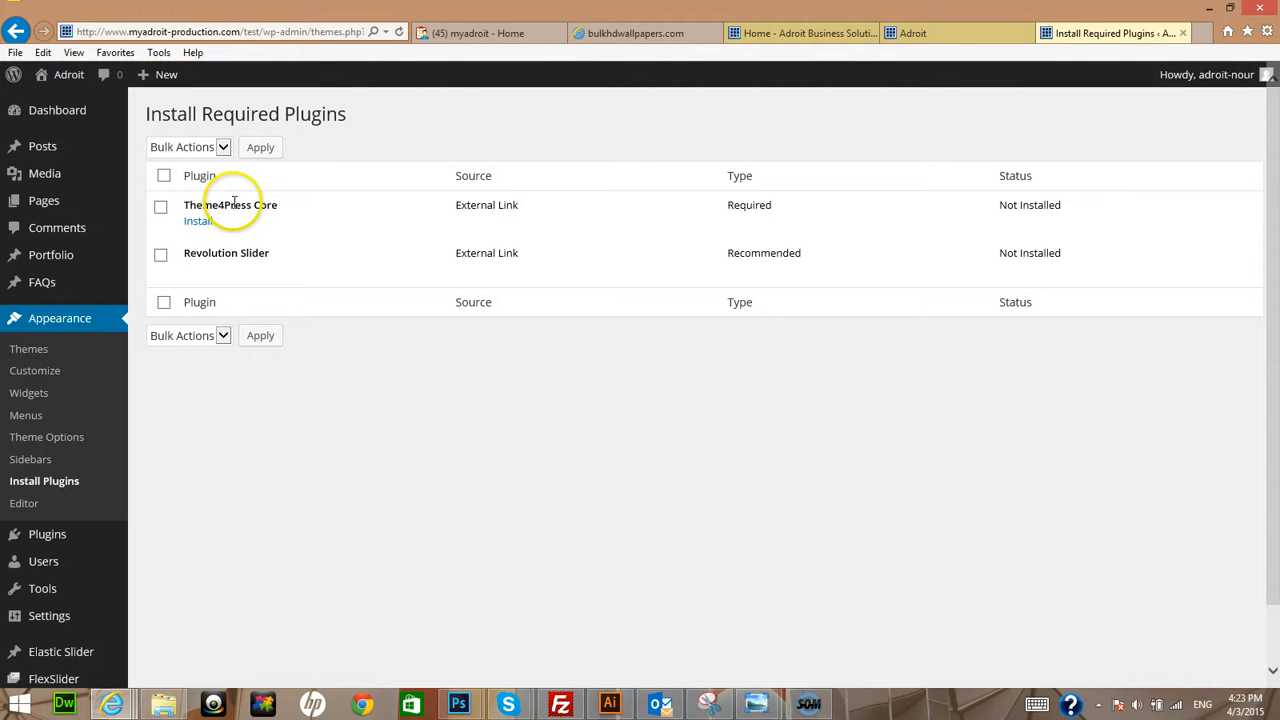
pyautogui.click(199, 222)
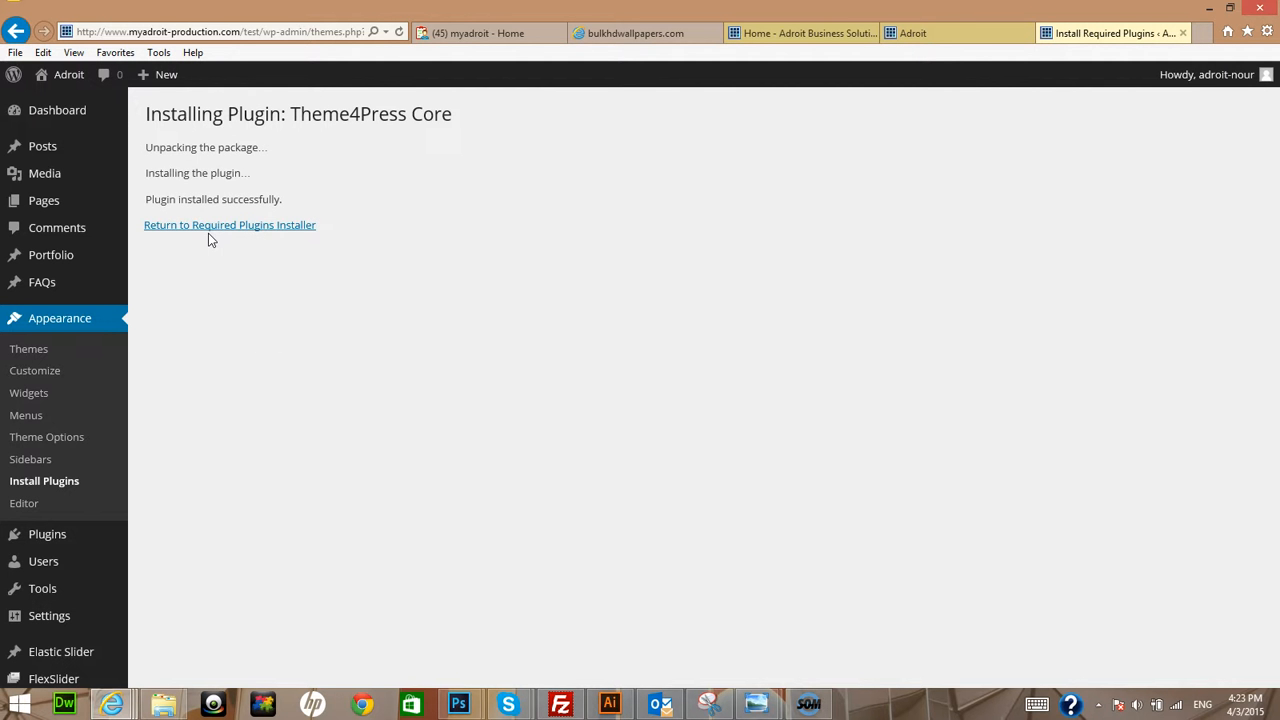
pyautogui.click(207, 226)
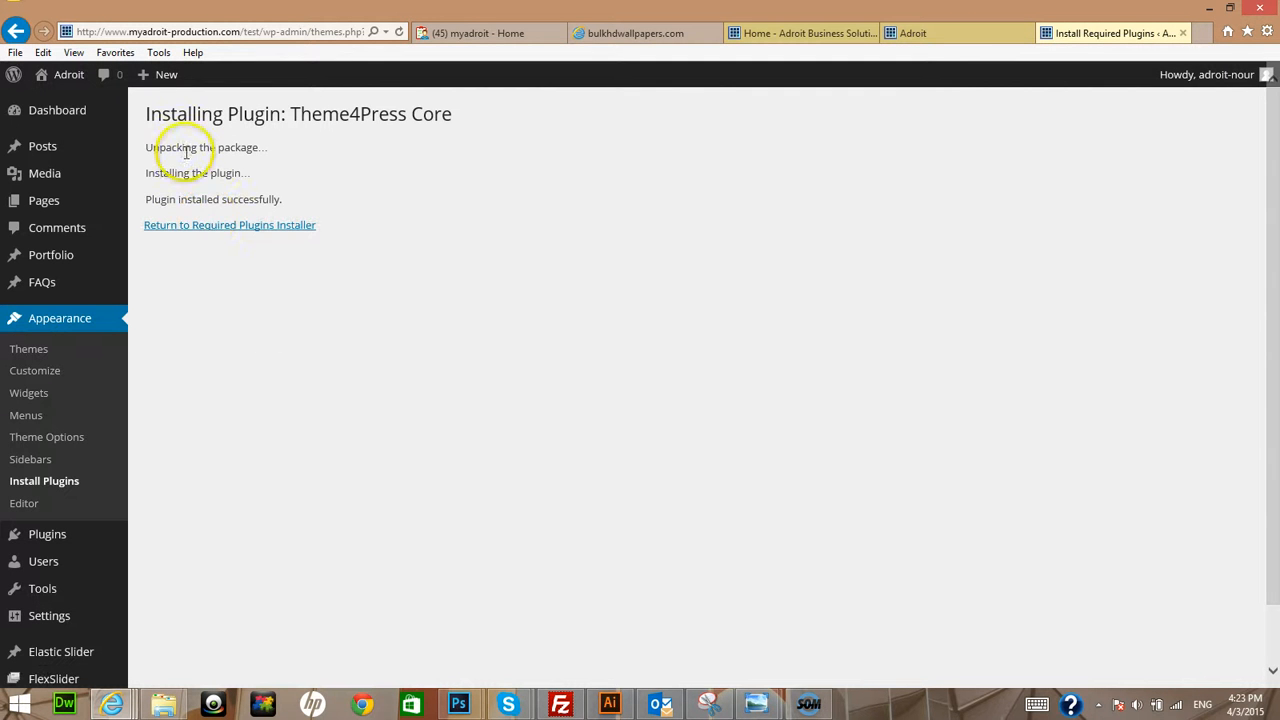
pyautogui.click(212, 230)
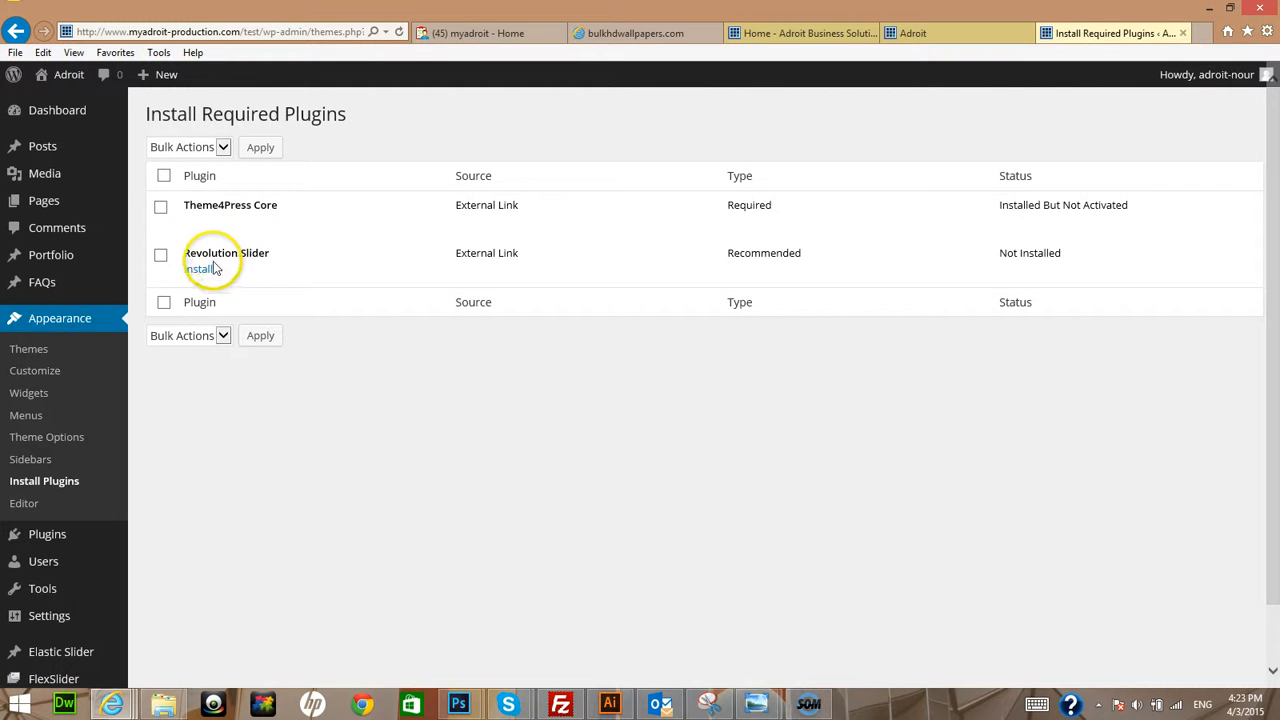
# Install the recommended Revolution Slider plugin, and activate both Theme4Press Core and Revolution Slider
pyautogui.click(198, 271)
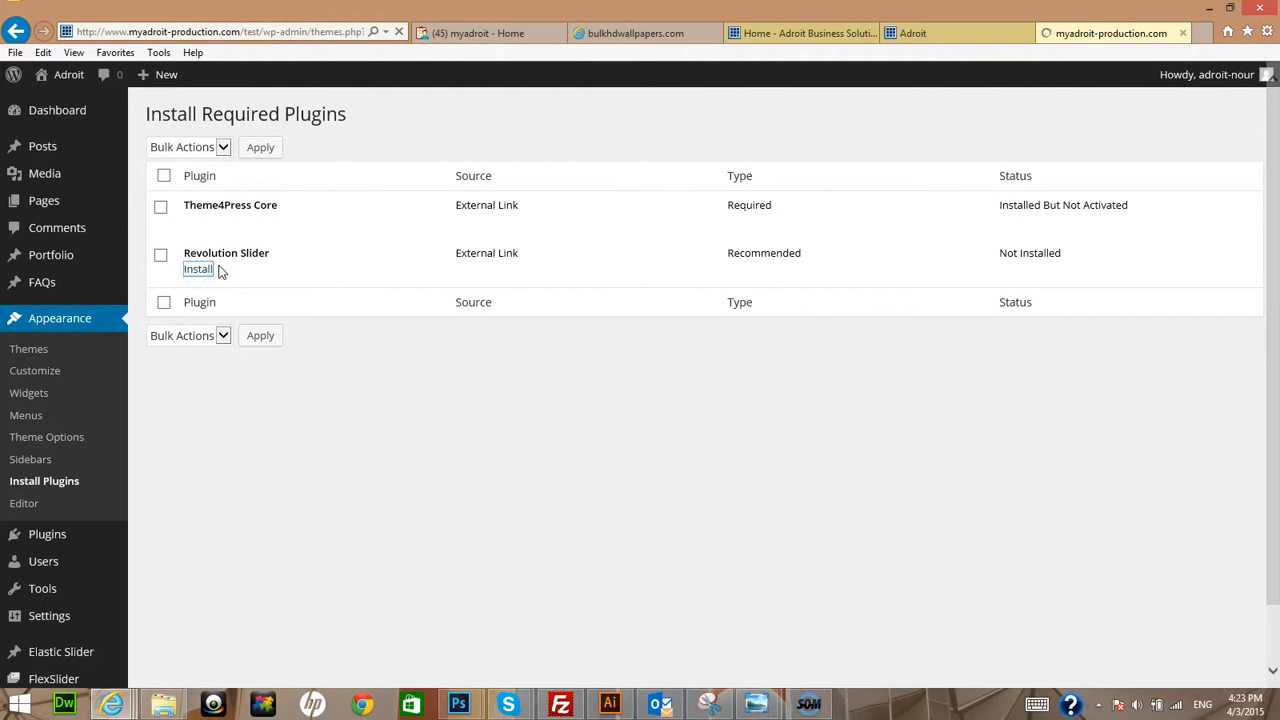
pyautogui.click(205, 226)
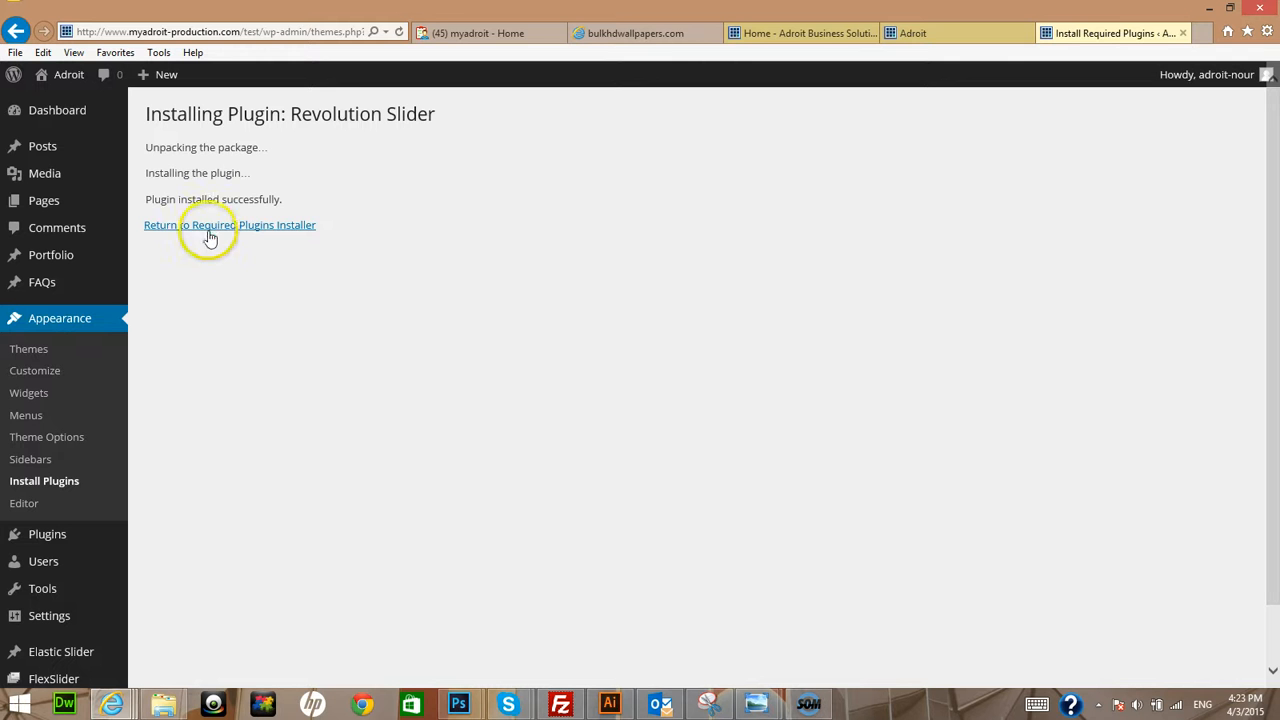
pyautogui.click(225, 226)
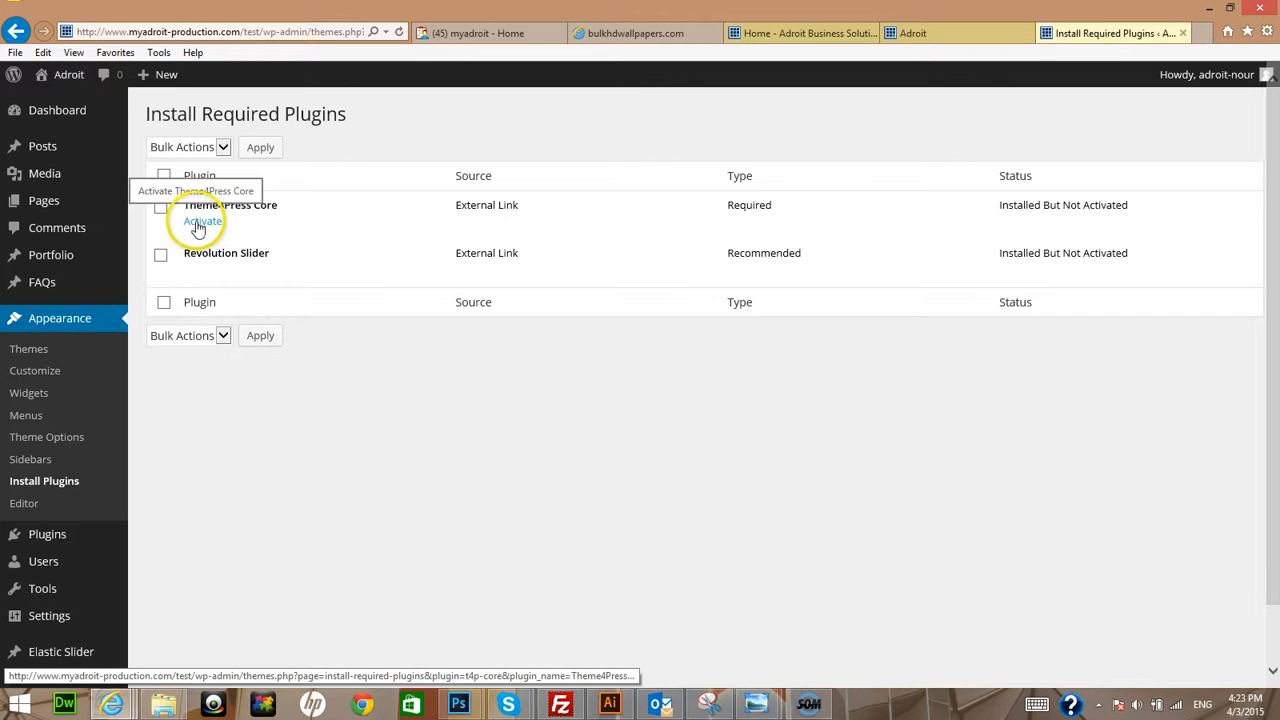
pyautogui.click(197, 229)
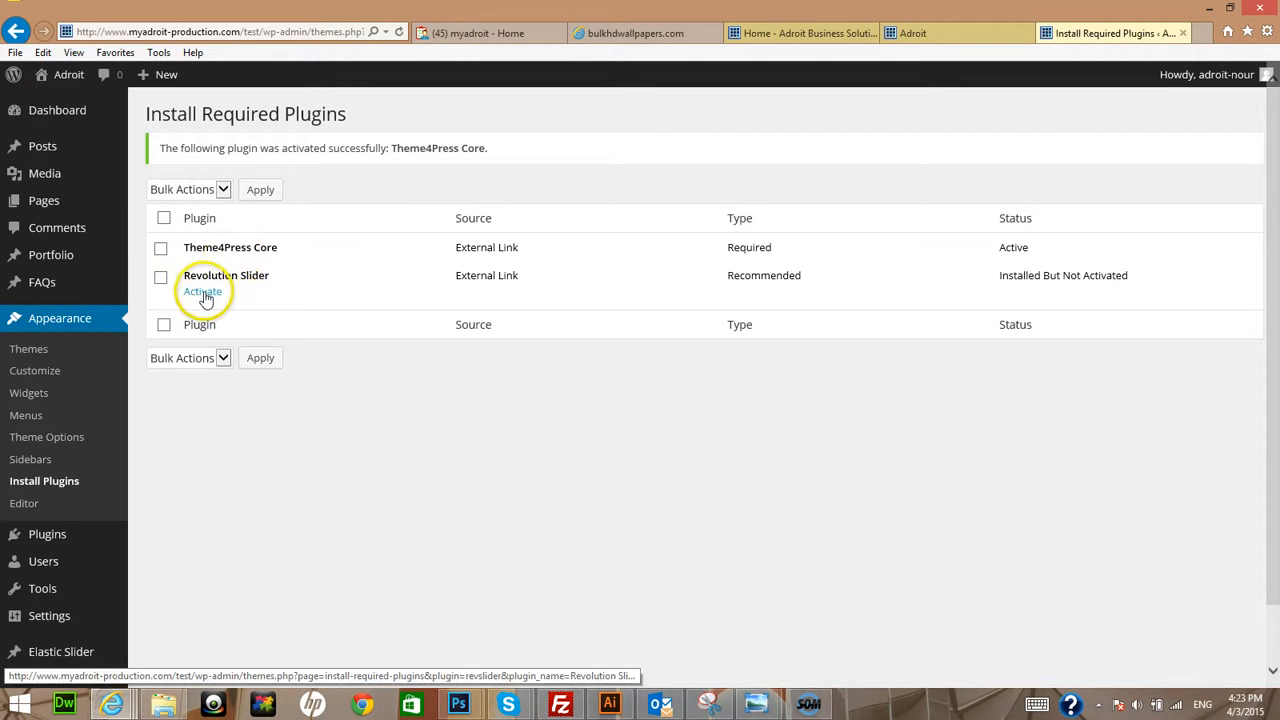
pyautogui.click(204, 293)
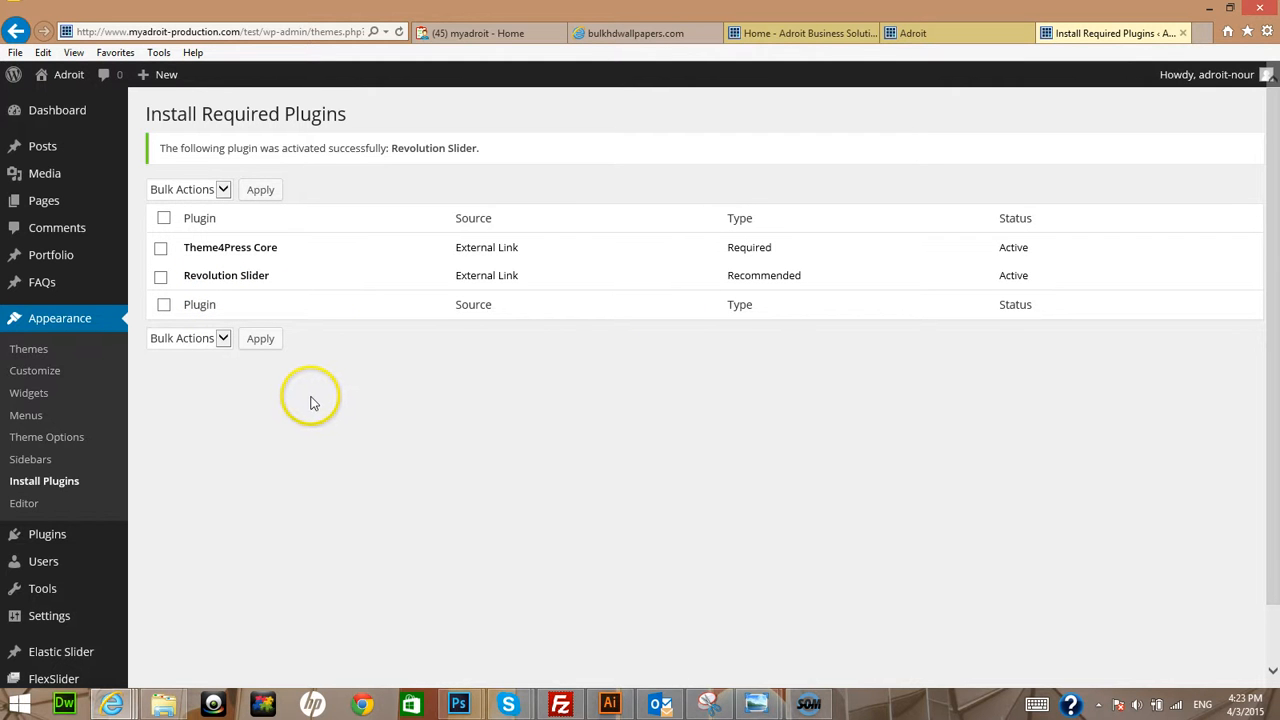
# Open the list of all pages, look at the myadroit.com home page, and reload the test site's front page to check it
pyautogui.moveTo(57, 200)
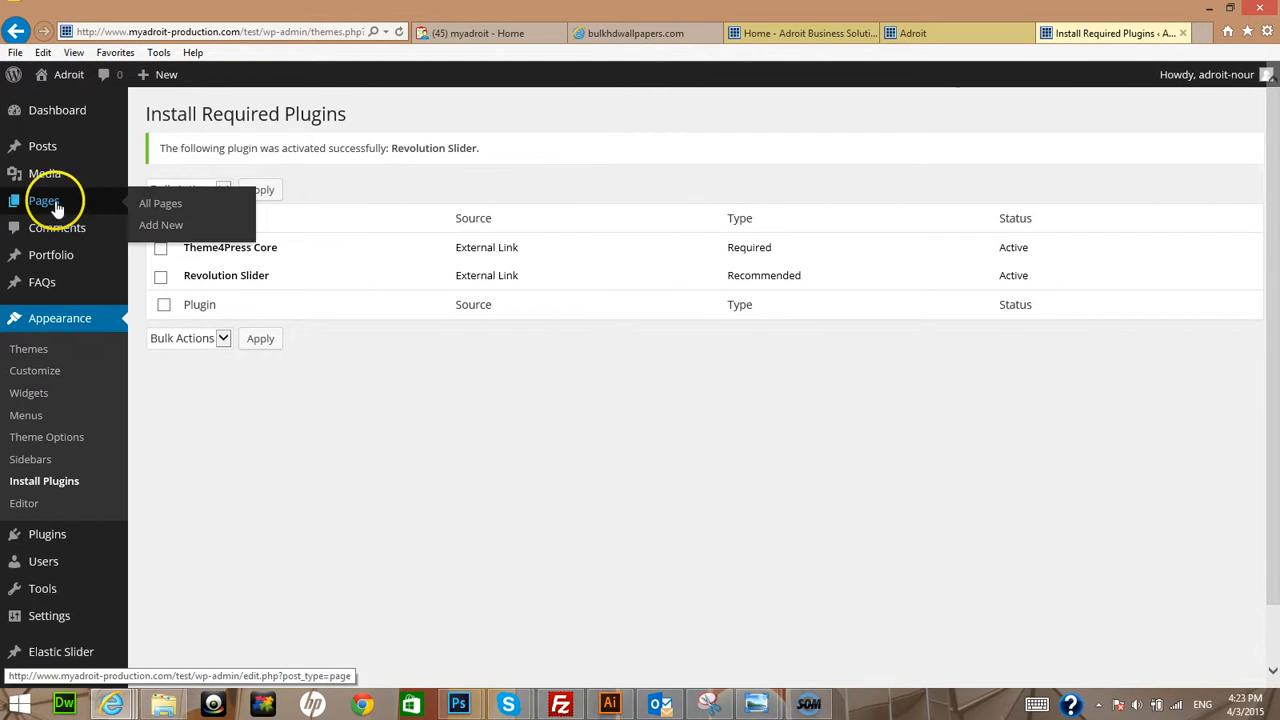
pyautogui.click(193, 210)
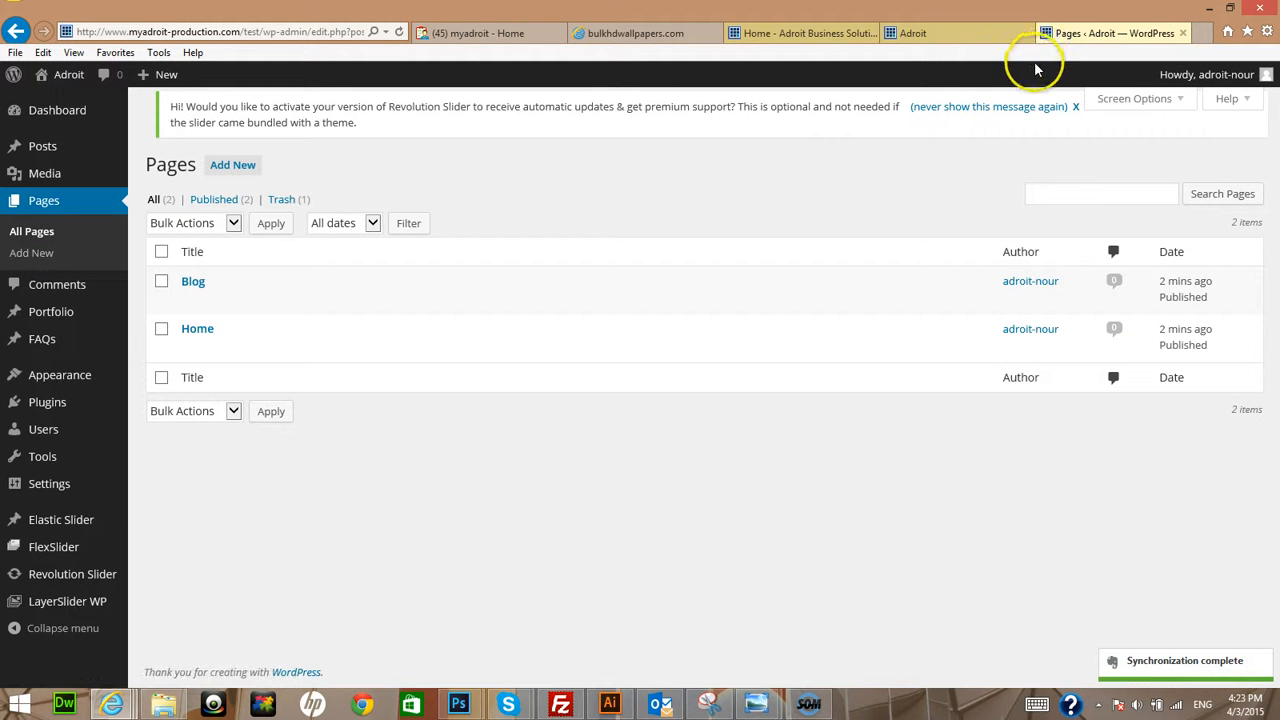
pyautogui.click(780, 33)
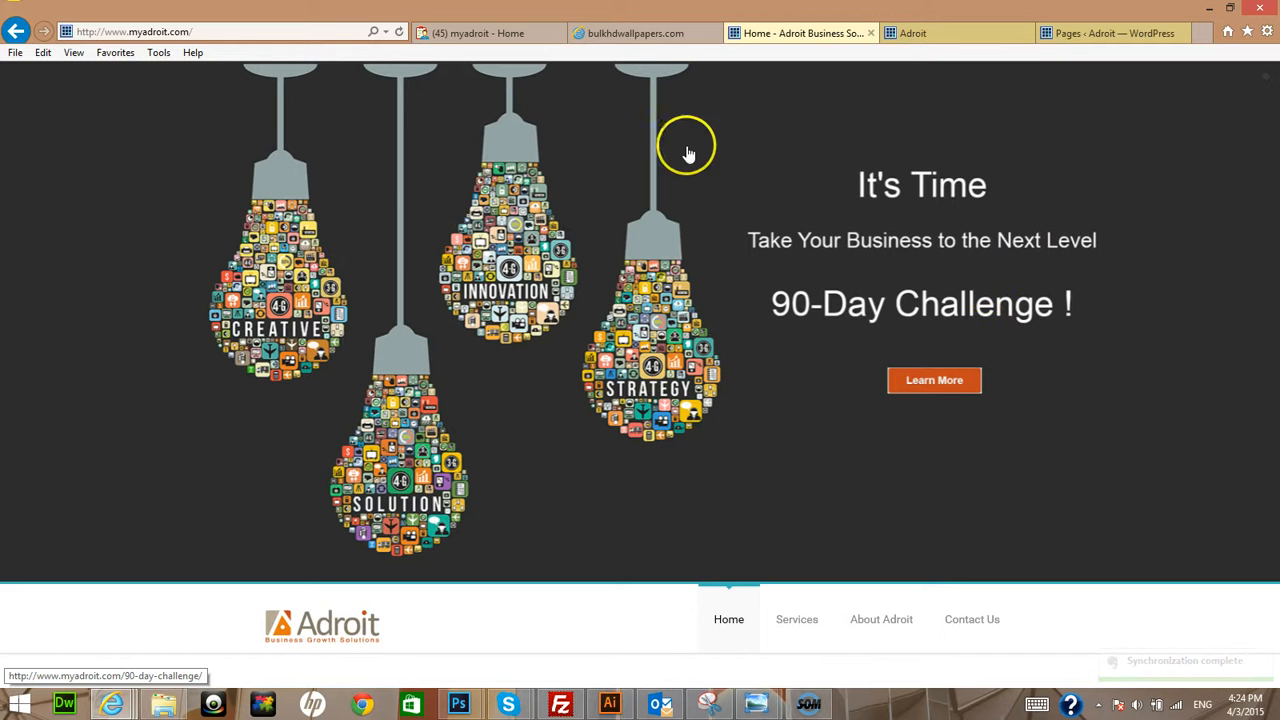
pyautogui.click(978, 38)
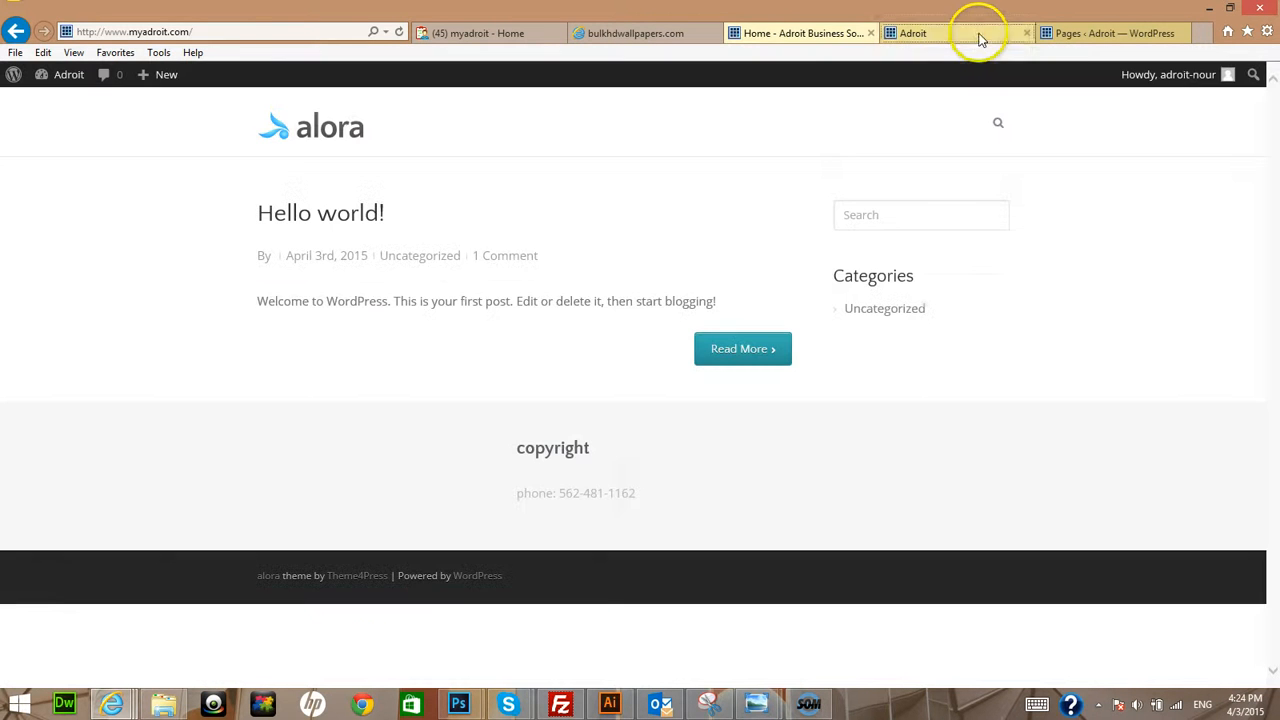
pyautogui.click(1090, 36)
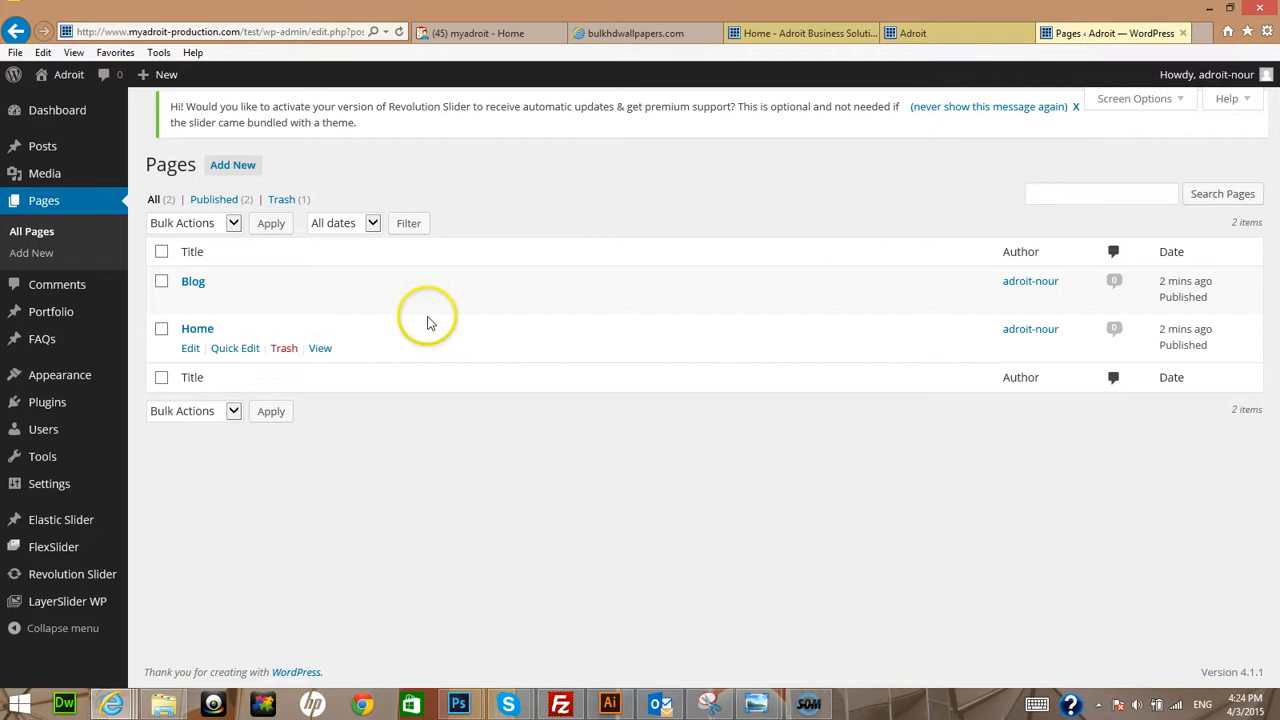
pyautogui.click(914, 38)
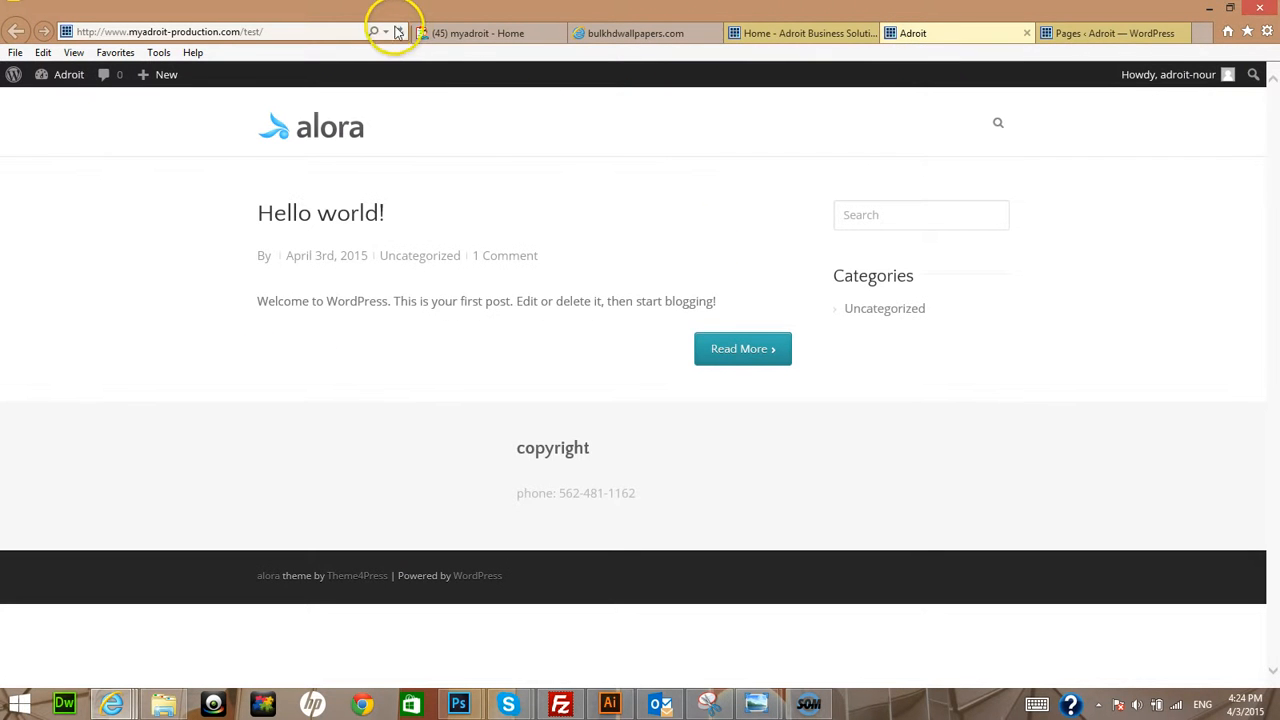
pyautogui.click(400, 33)
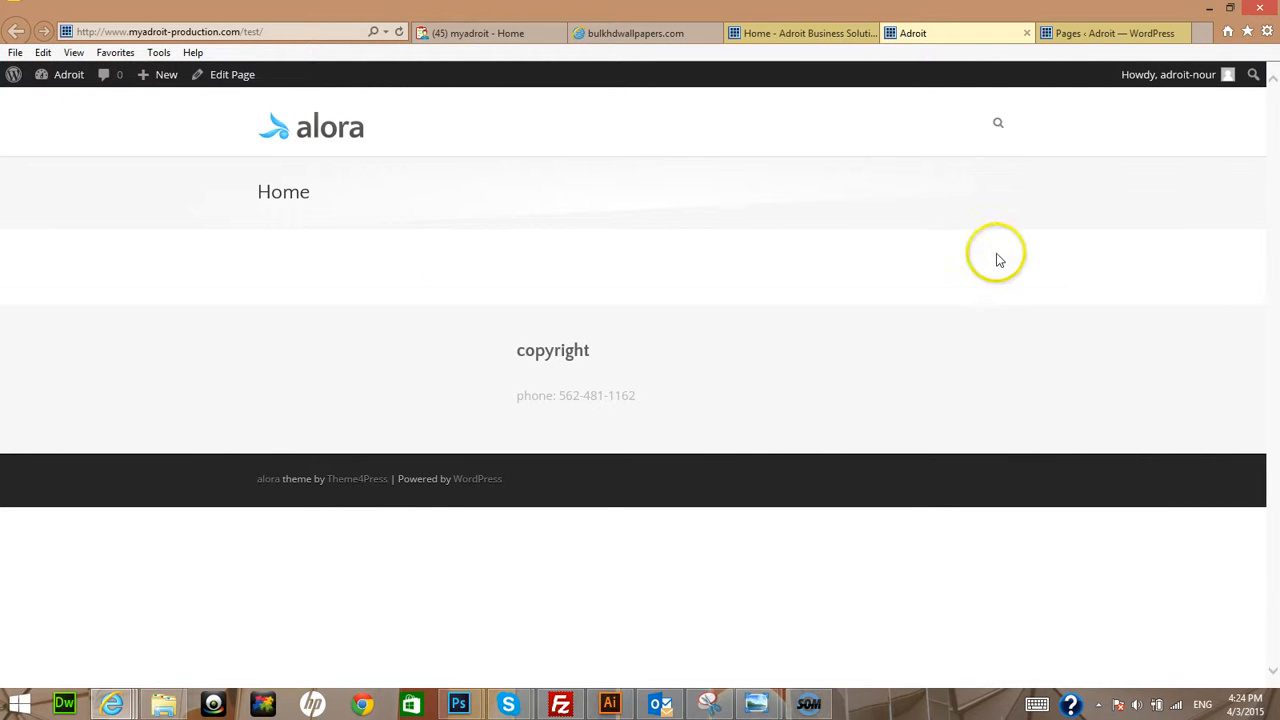
# Create a new page titled Services with the Full Width template, using the myadroit.com navigation as reference, and publish it
pyautogui.click(1093, 33)
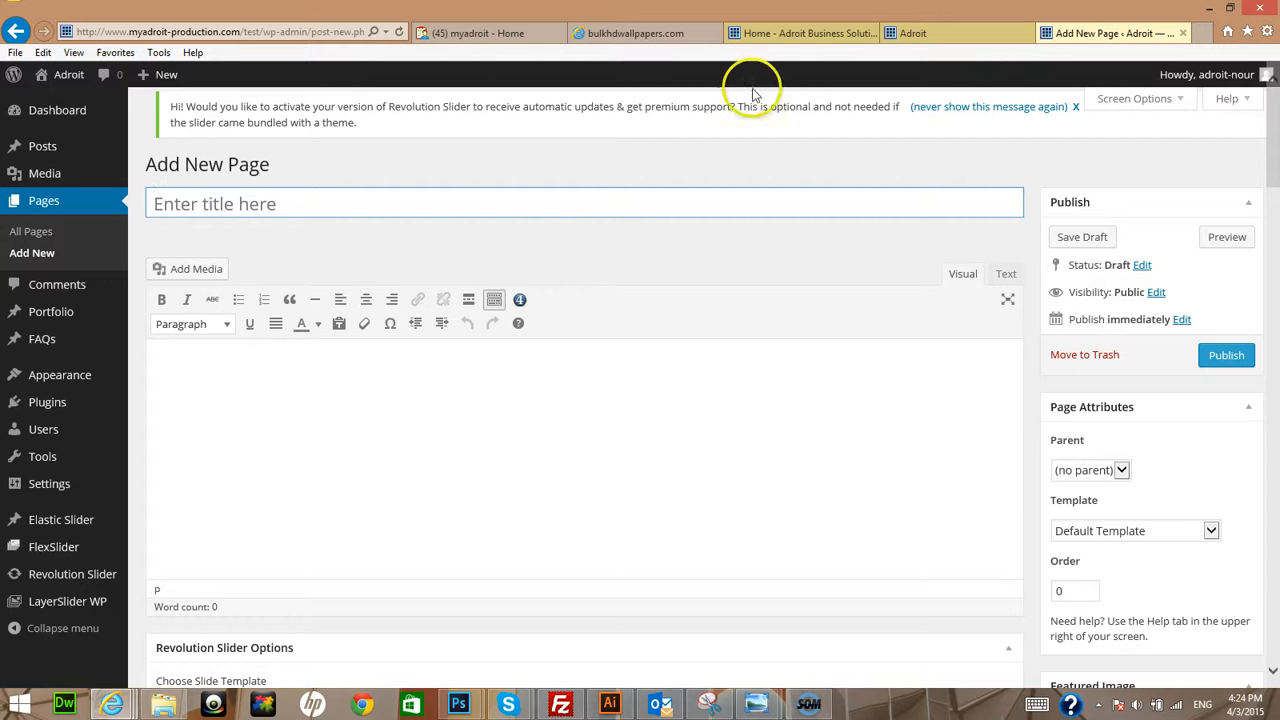
pyautogui.click(830, 33)
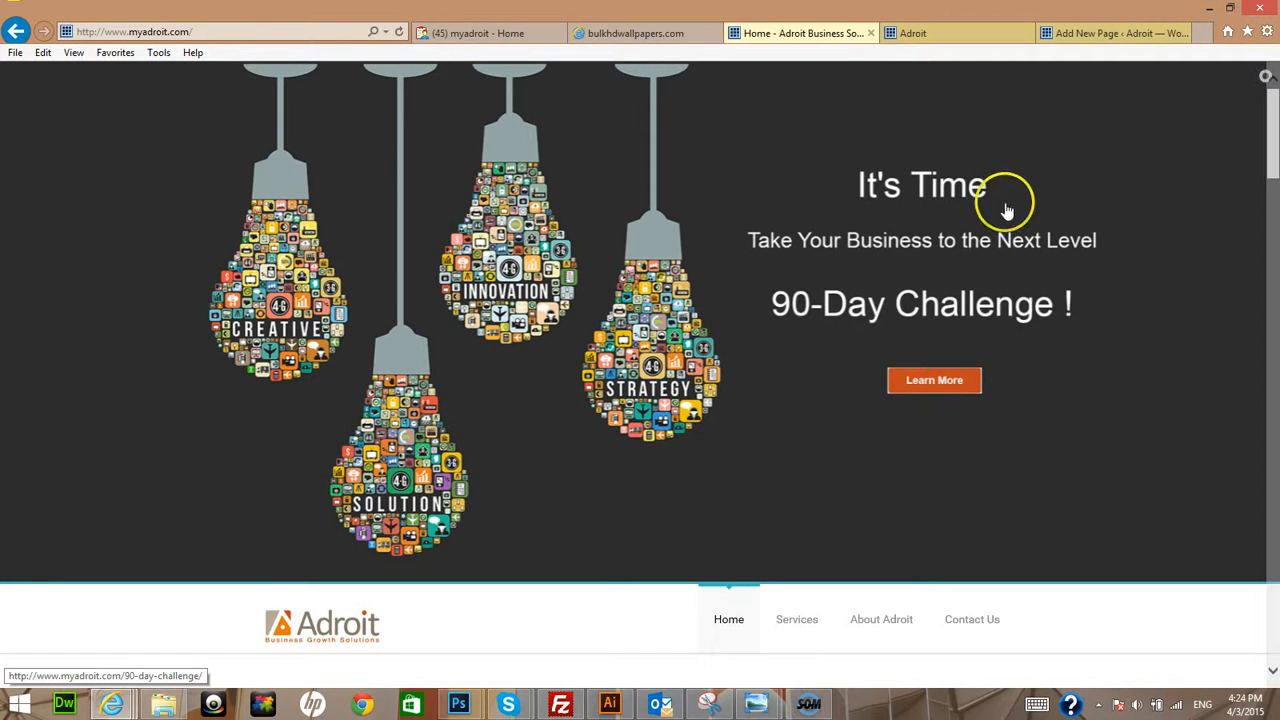
pyautogui.click(1080, 31)
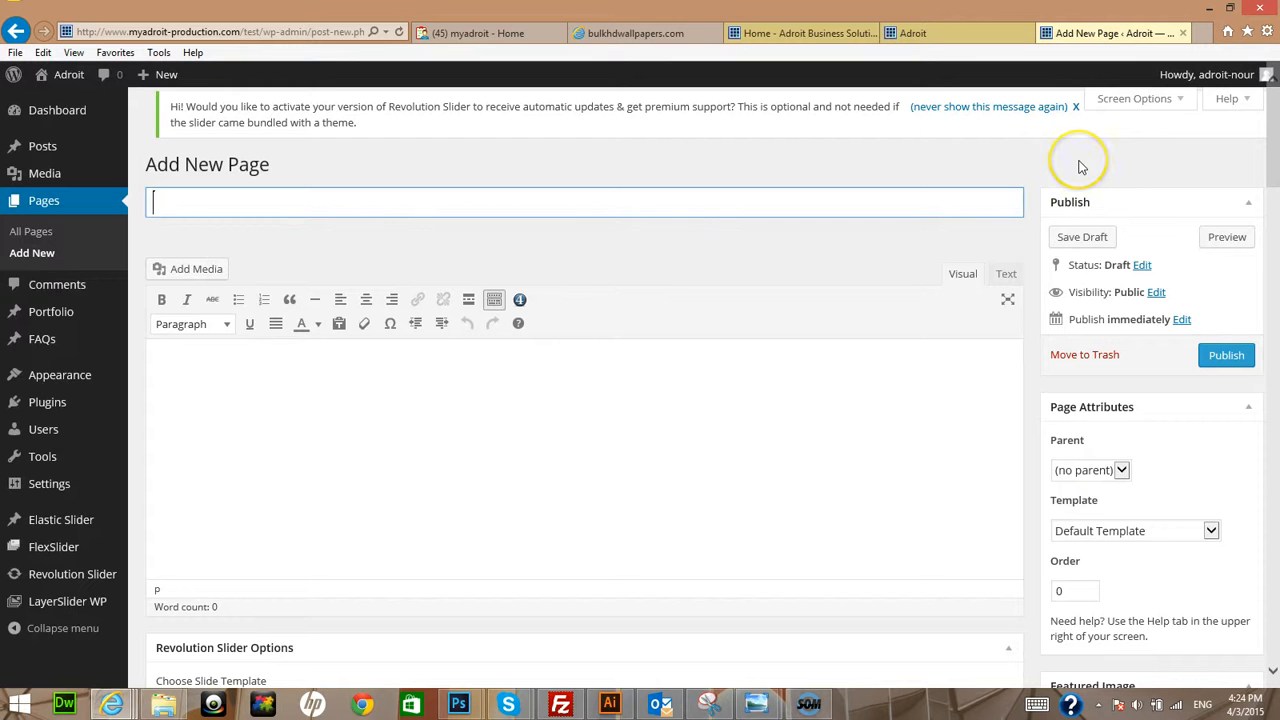
pyautogui.write('Services')
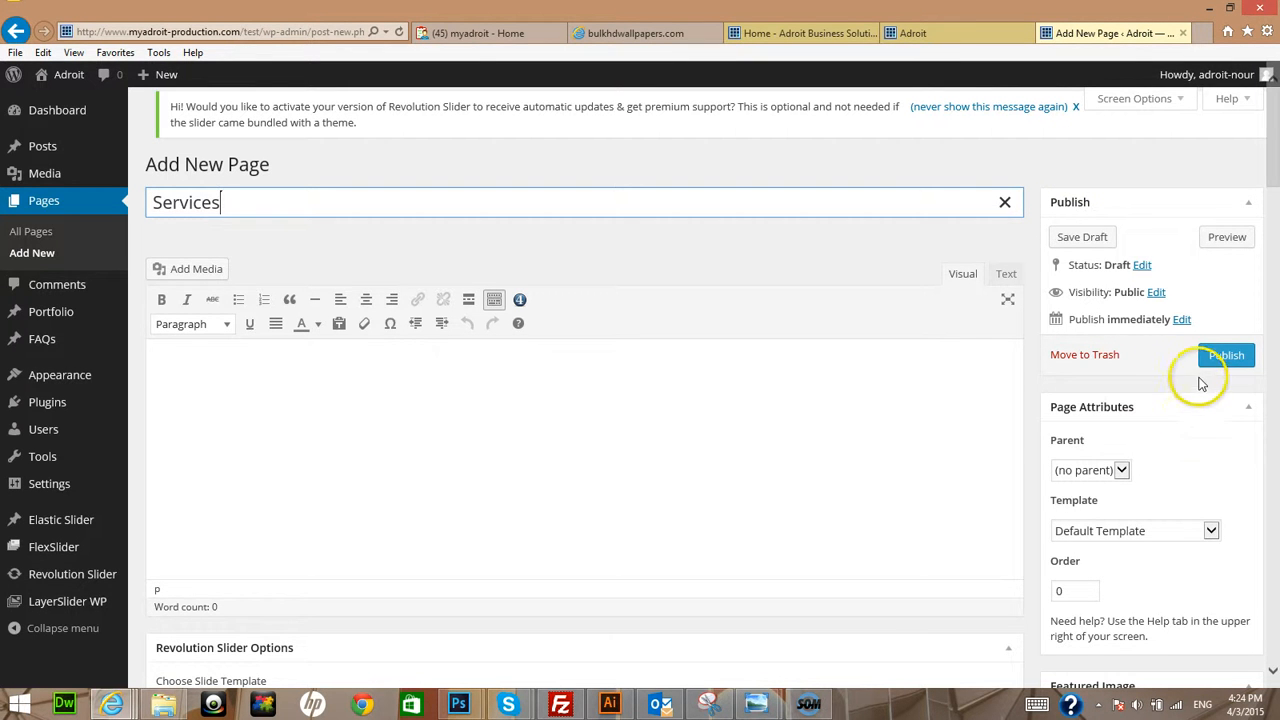
pyautogui.click(1150, 531)
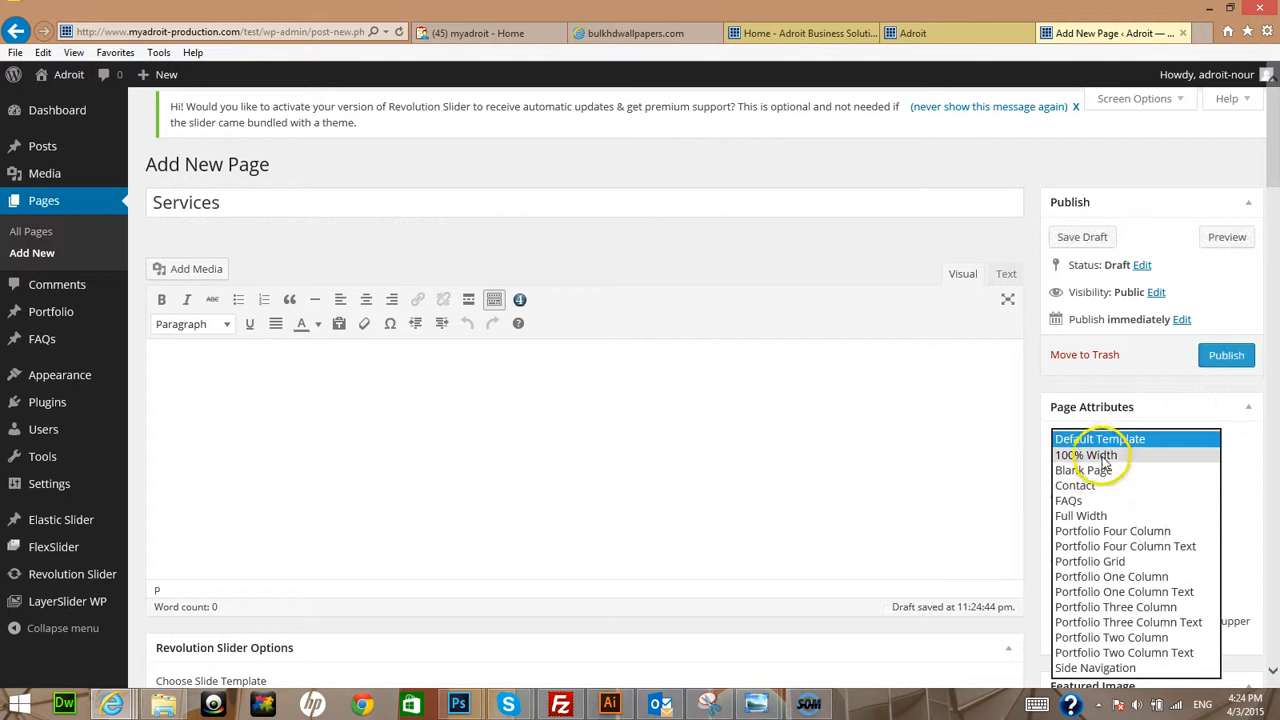
pyautogui.click(1085, 515)
pyautogui.click(1228, 357)
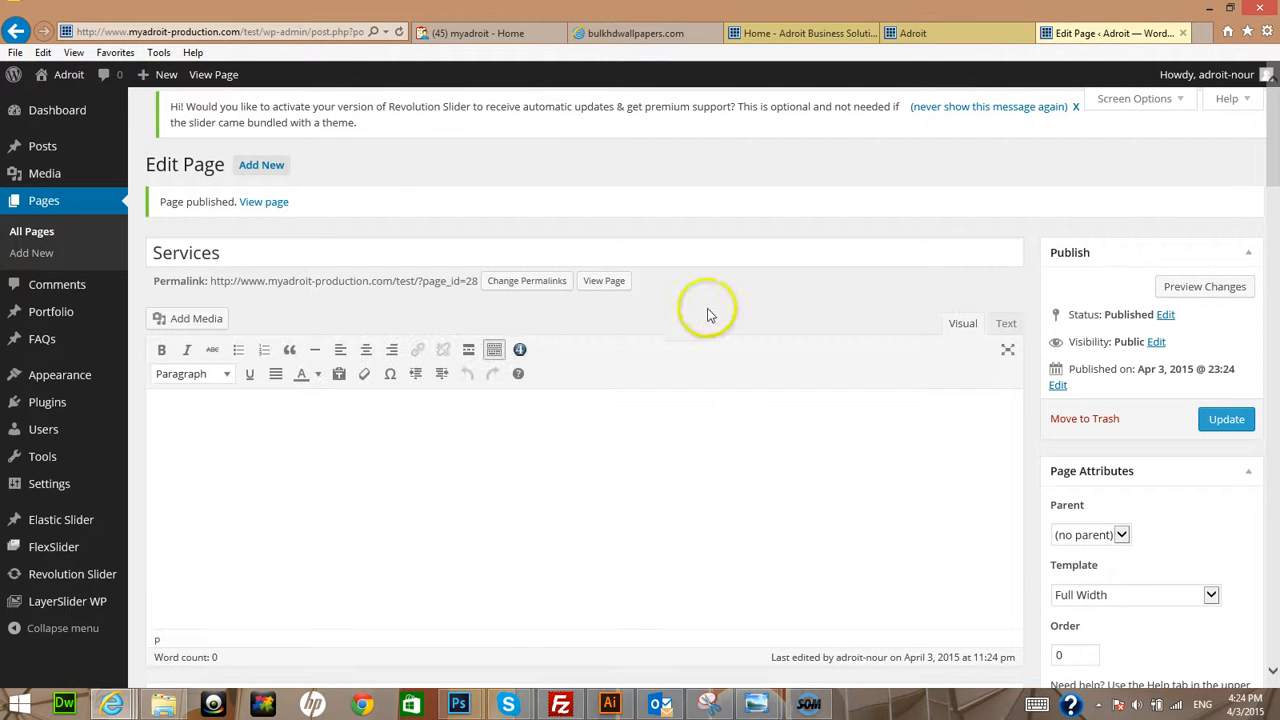
# Create a new page titled Contact us with the Full Width template, publish it, and look at the test site's front page
pyautogui.click(263, 166)
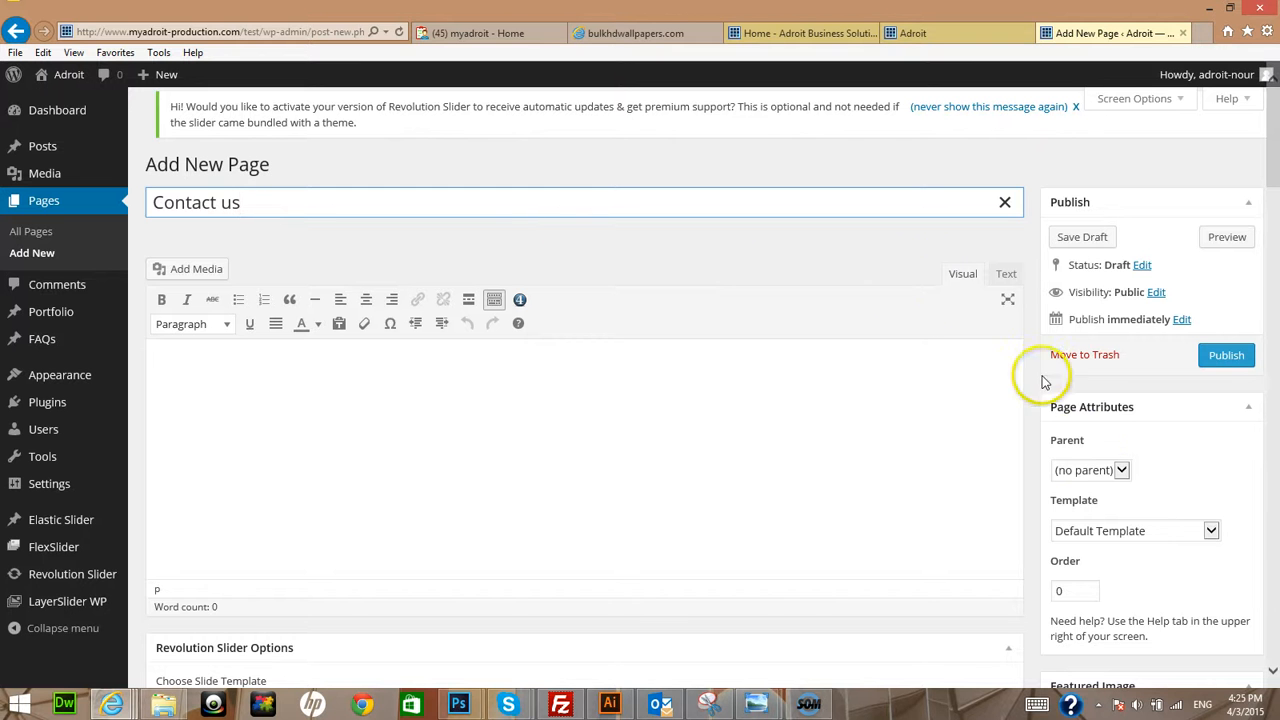
pyautogui.click(1113, 541)
pyautogui.click(1100, 517)
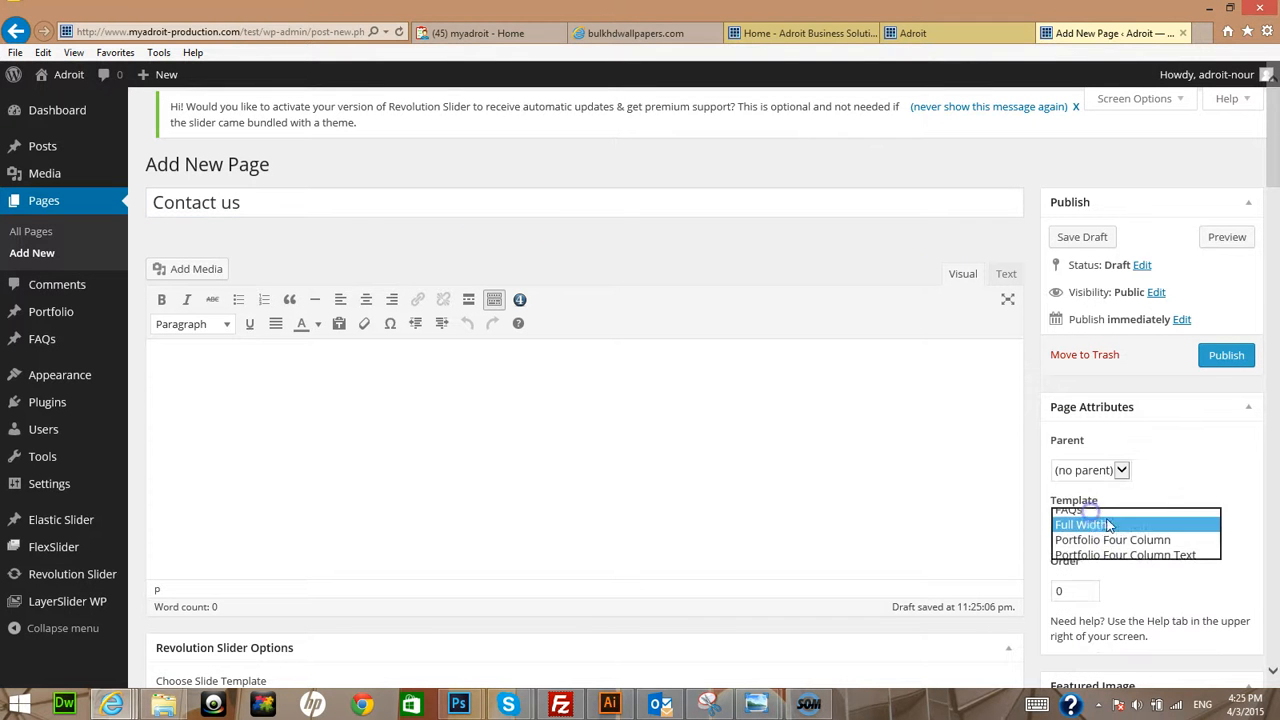
pyautogui.click(1220, 357)
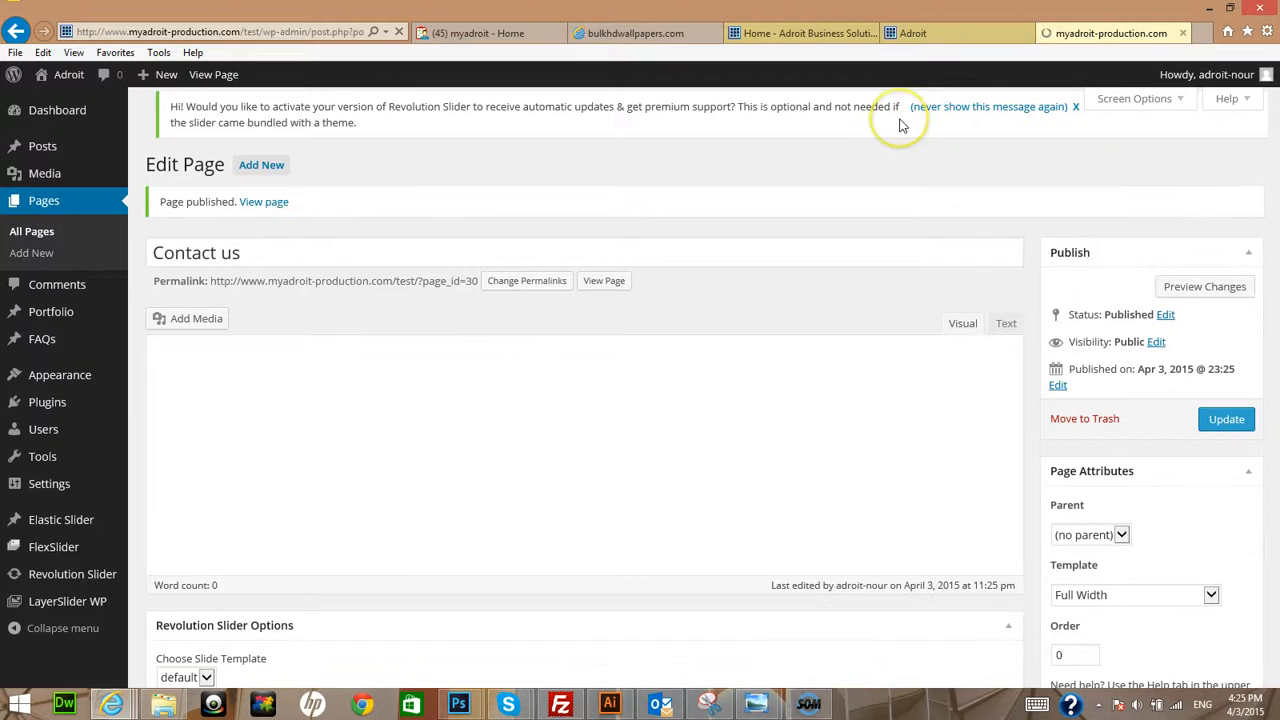
pyautogui.click(917, 40)
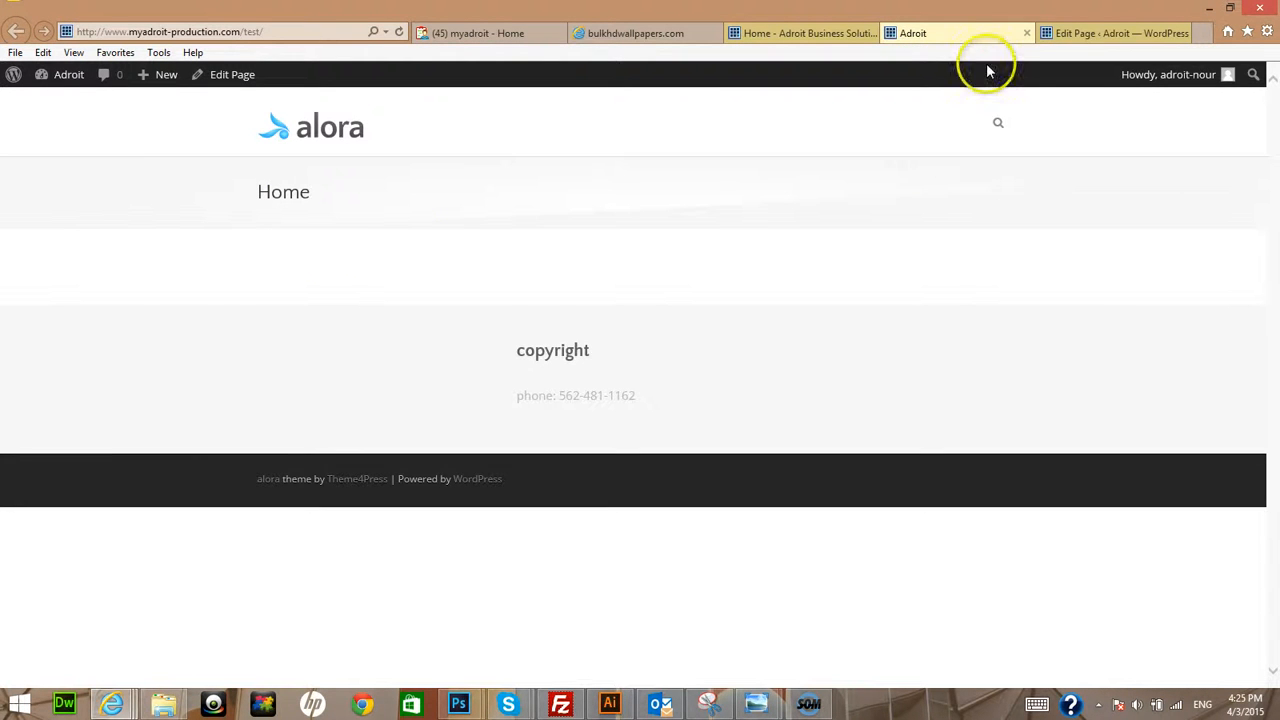
pyautogui.click(1094, 38)
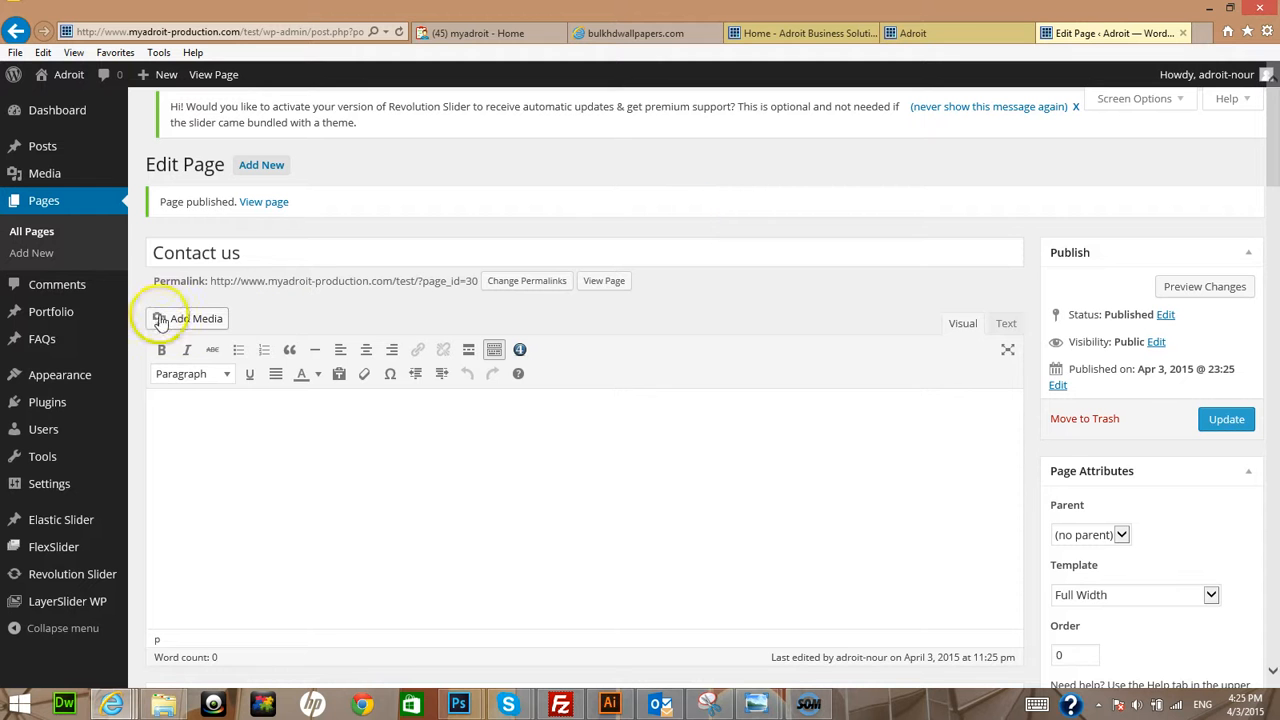
# Remove the Sample Page item from the header menu and save the menu
pyautogui.moveTo(66, 383)
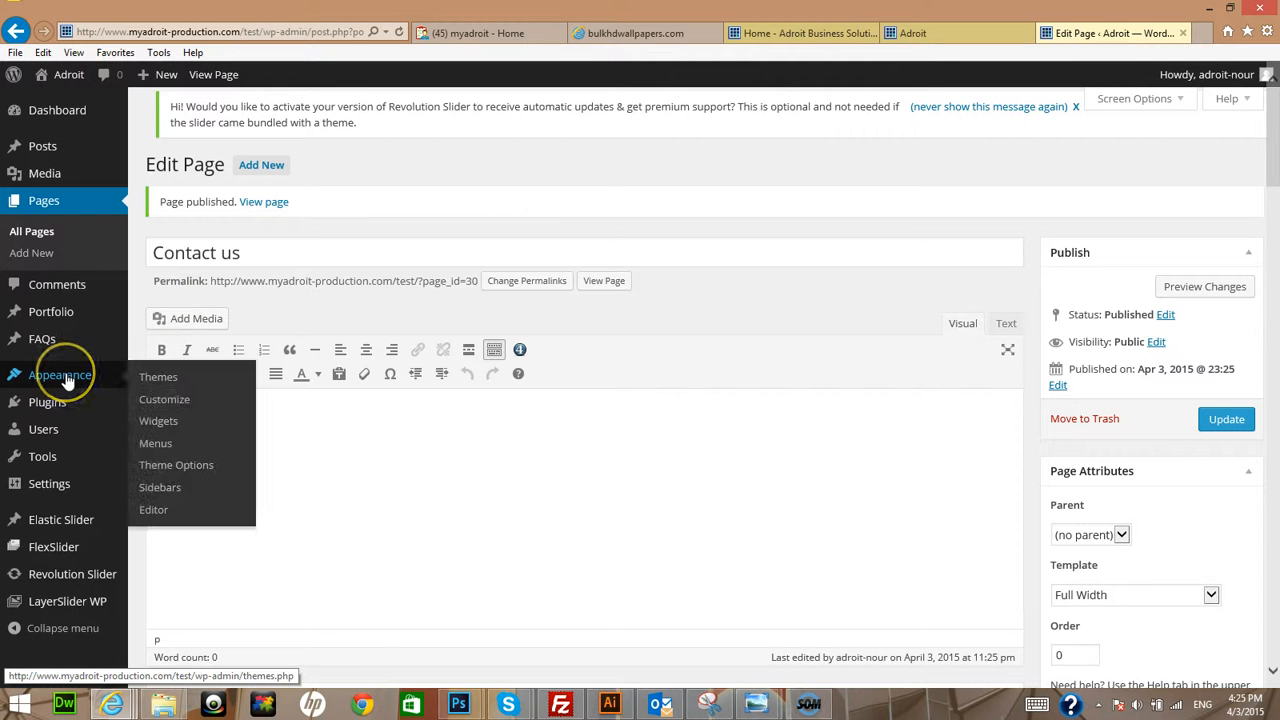
pyautogui.click(150, 444)
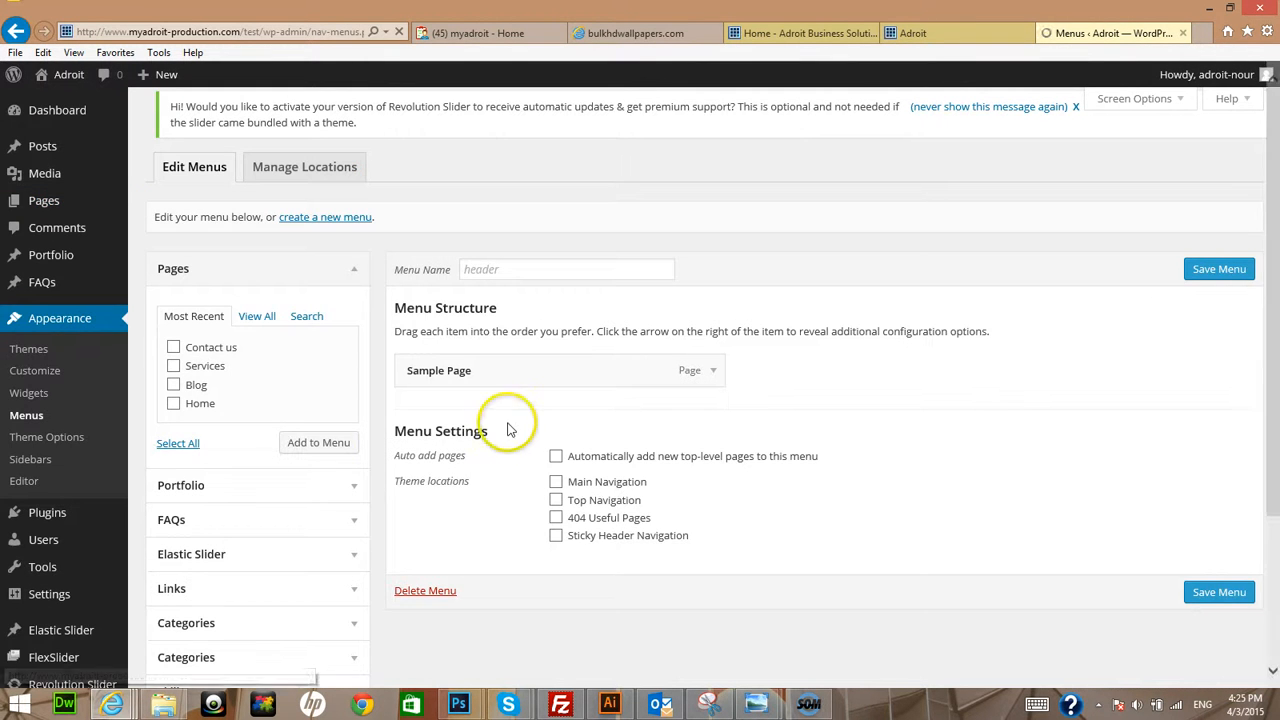
pyautogui.click(716, 371)
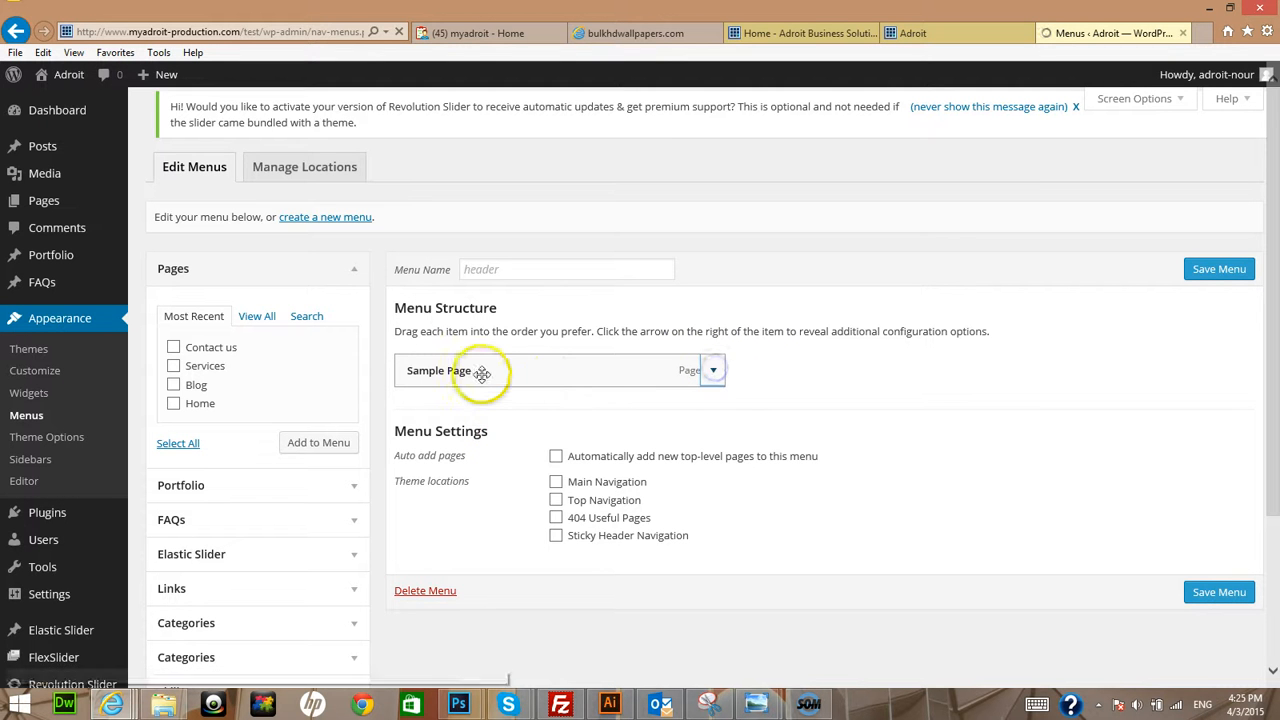
pyautogui.click(714, 371)
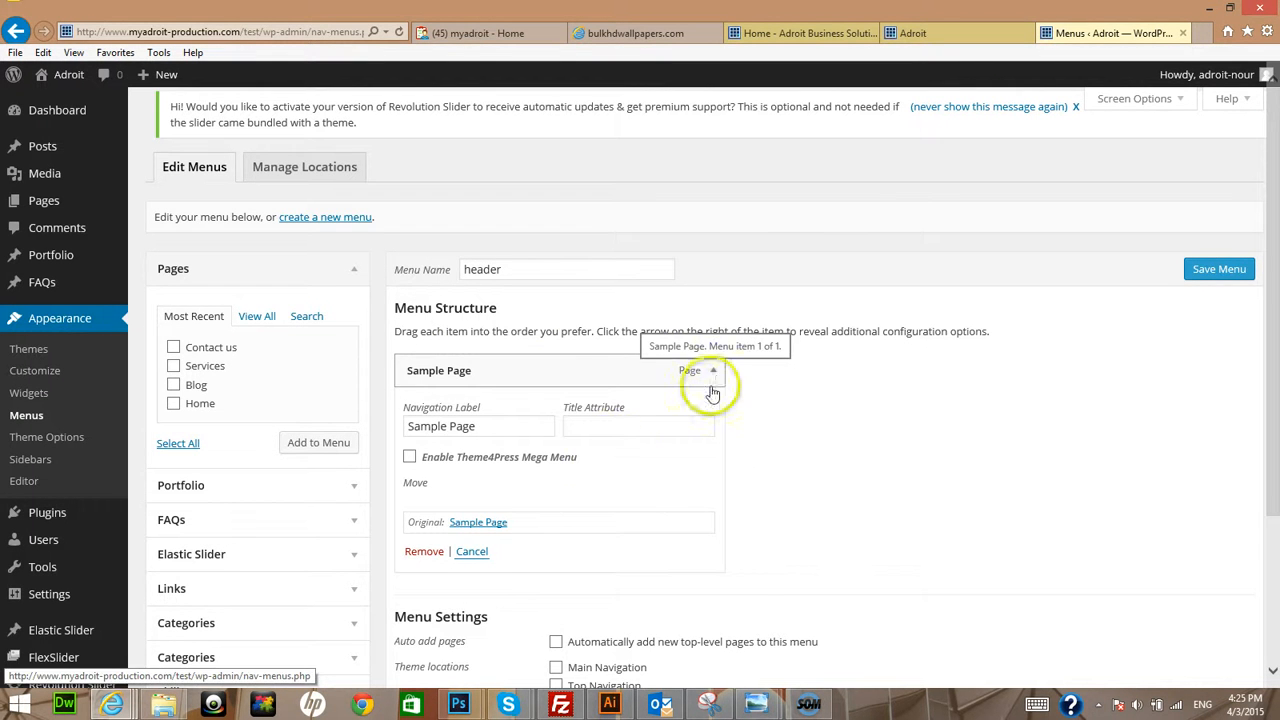
pyautogui.click(424, 551)
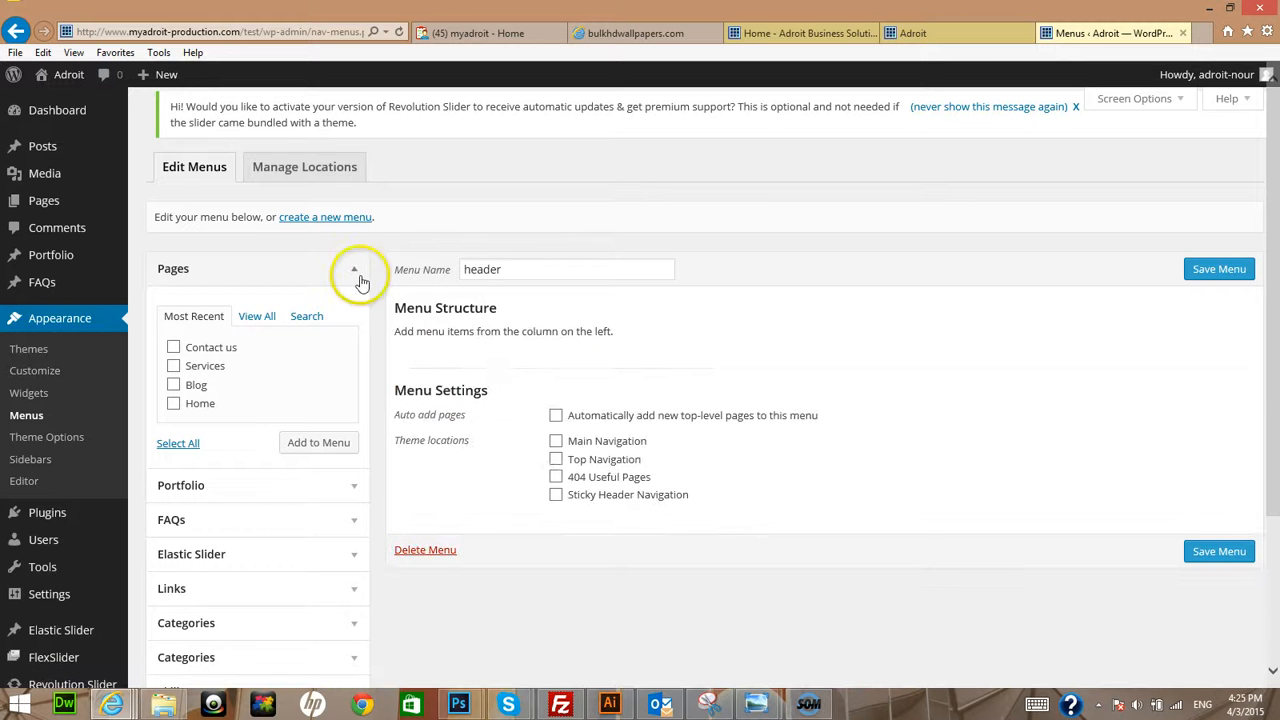
pyautogui.click(330, 172)
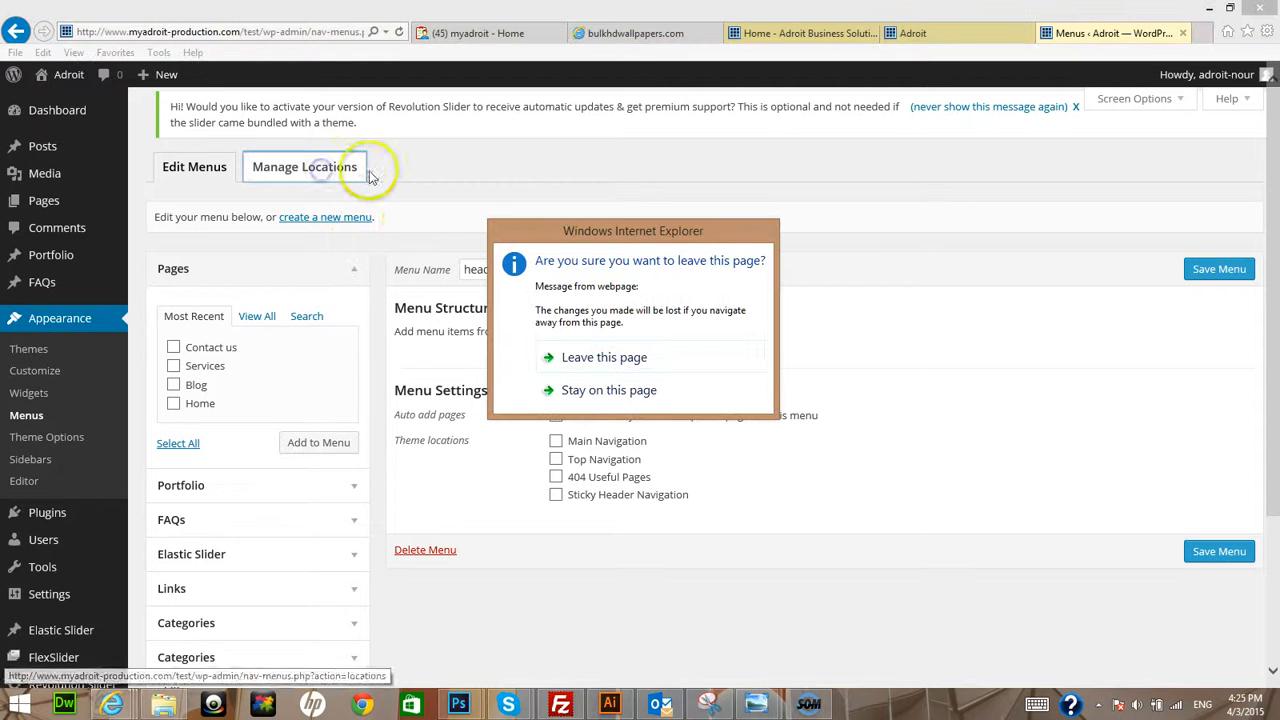
pyautogui.click(597, 391)
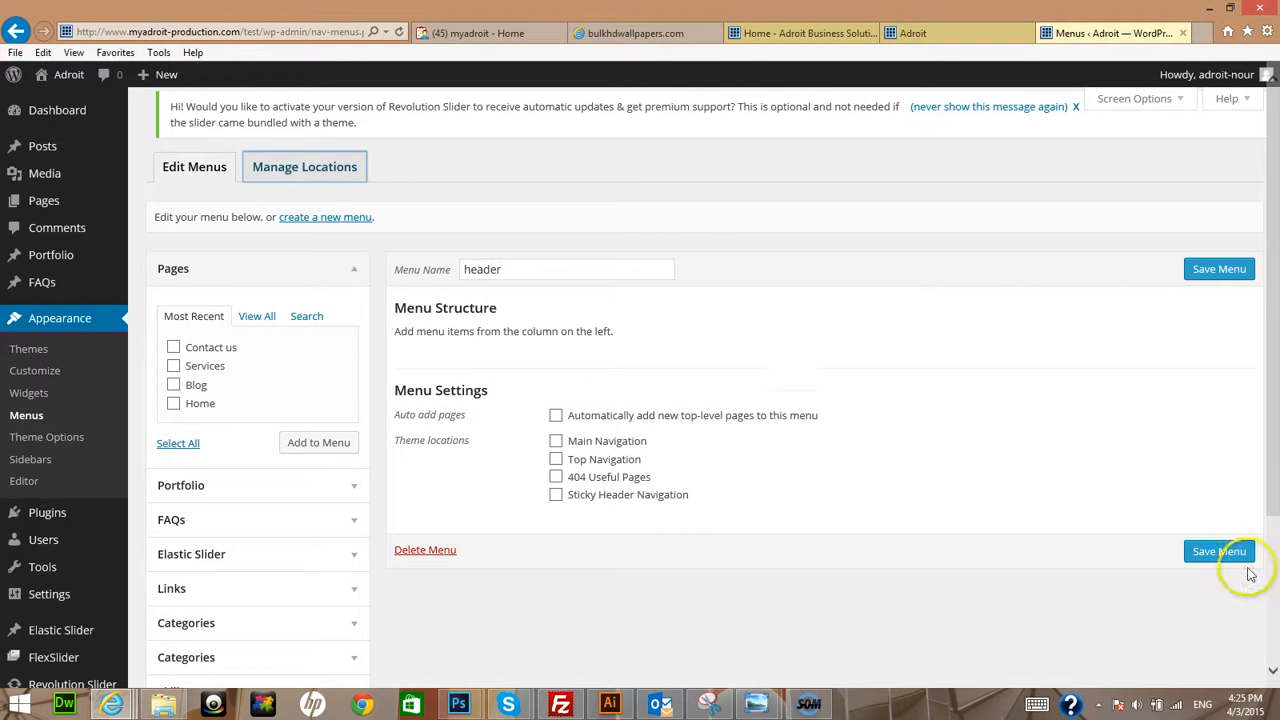
pyautogui.click(1220, 551)
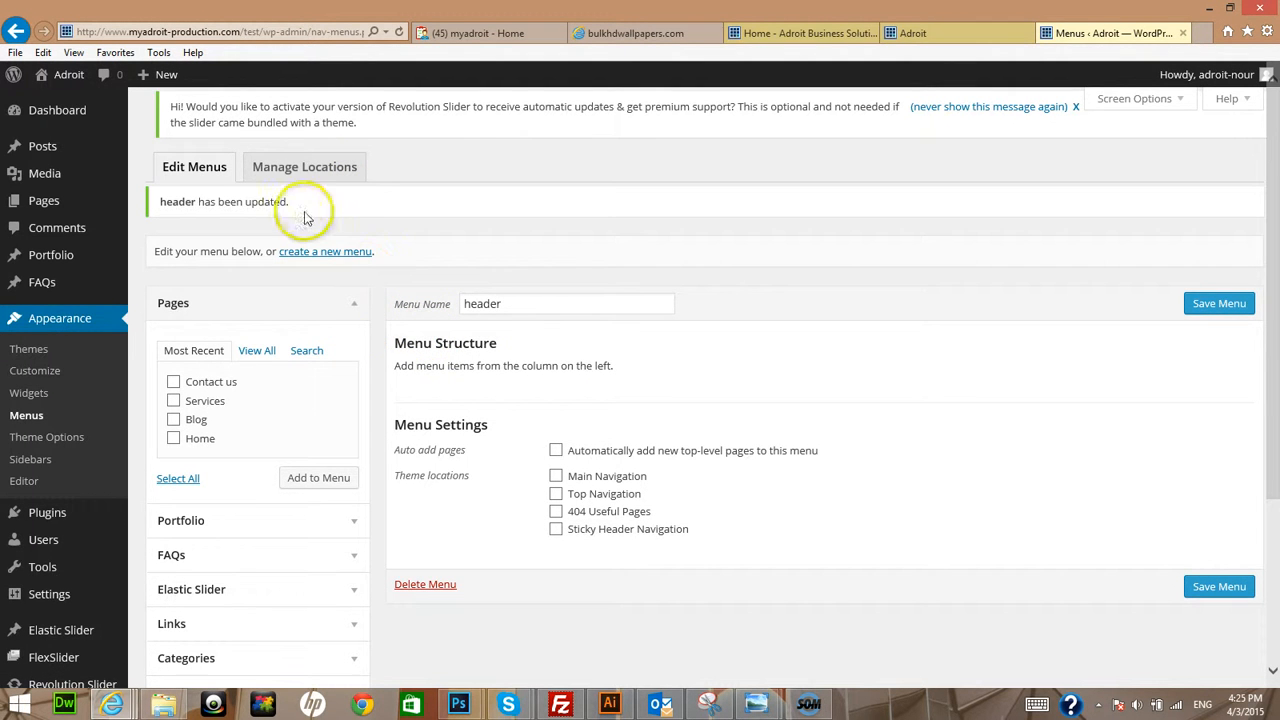
# Assign the header menu to the theme's Main Navigation location
pyautogui.click(283, 170)
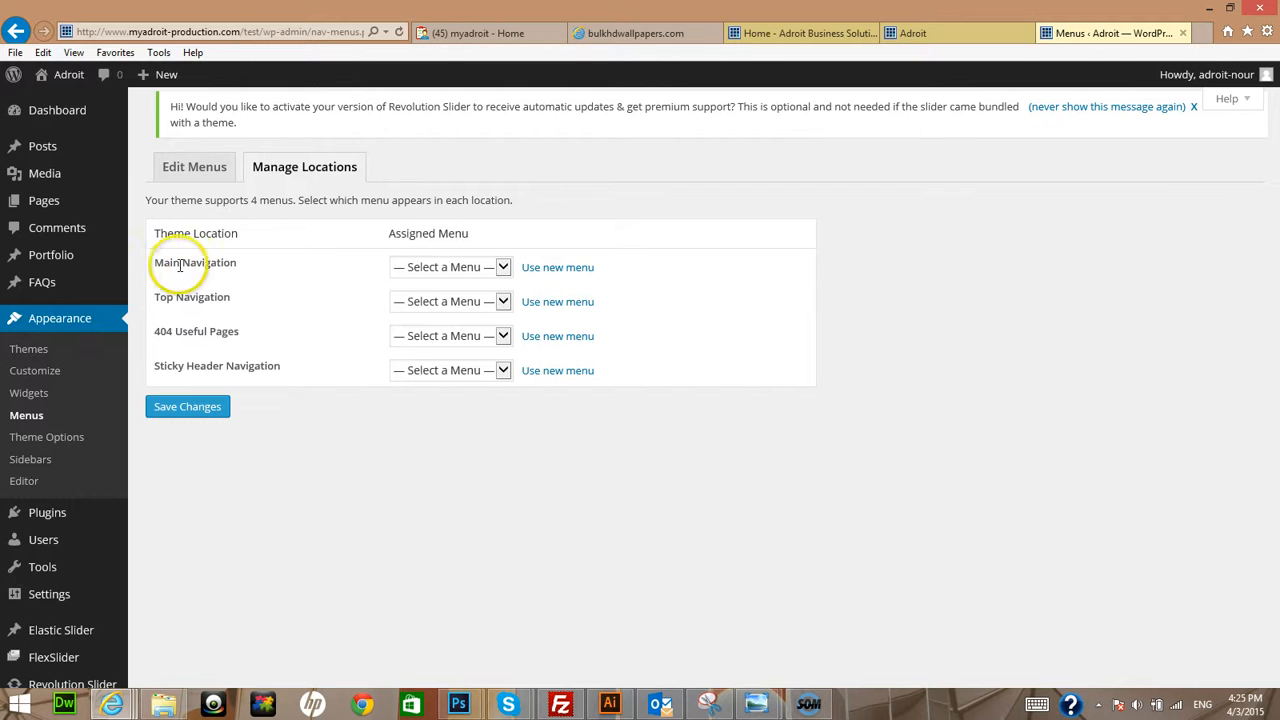
pyautogui.click(465, 274)
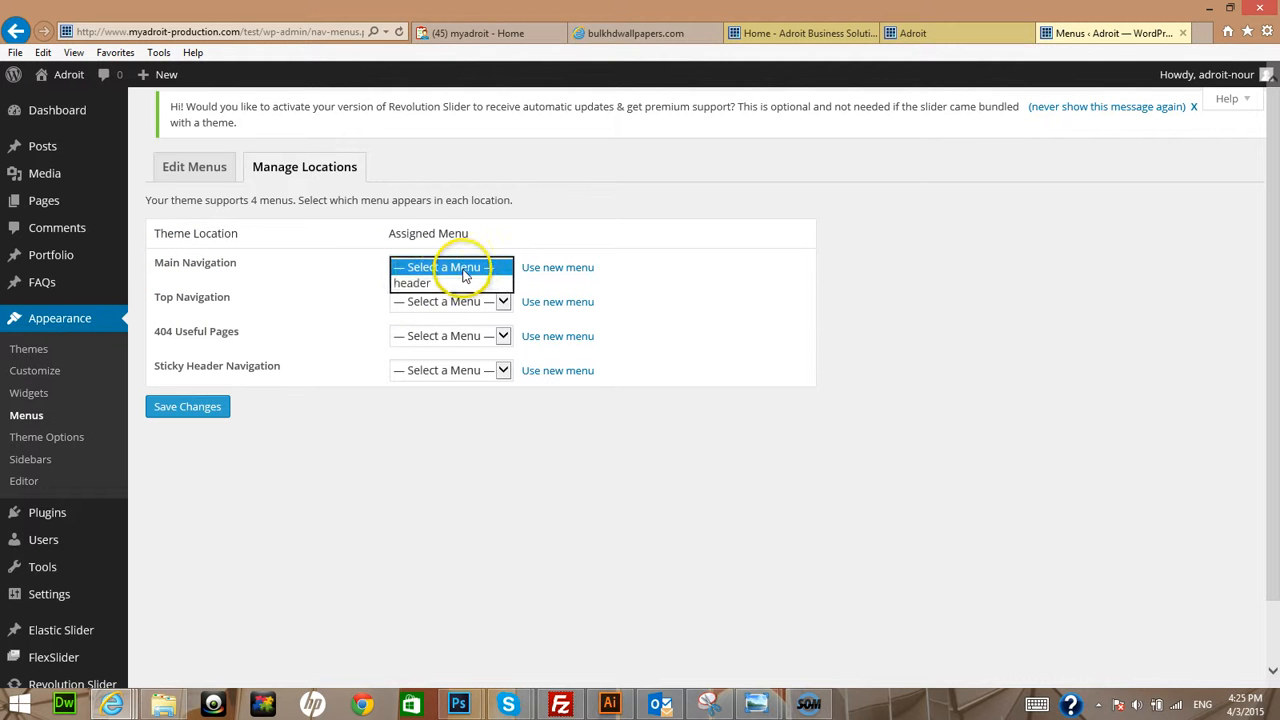
pyautogui.click(417, 284)
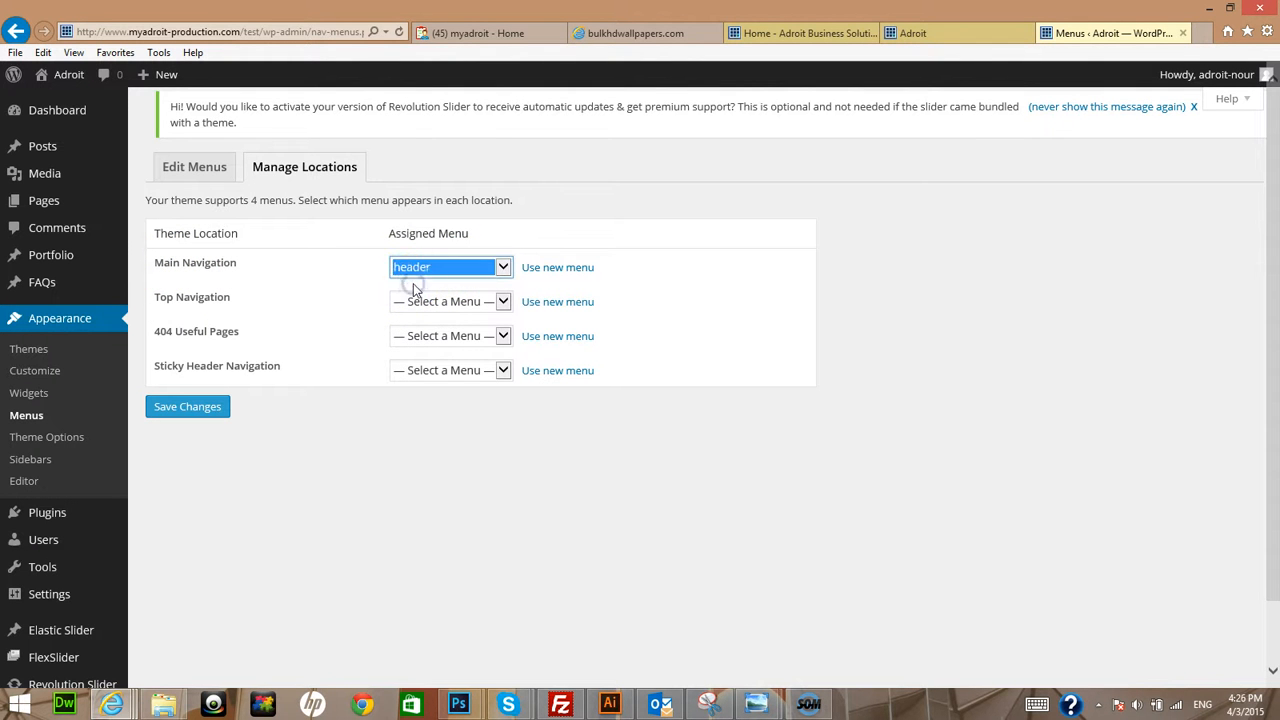
pyautogui.click(220, 407)
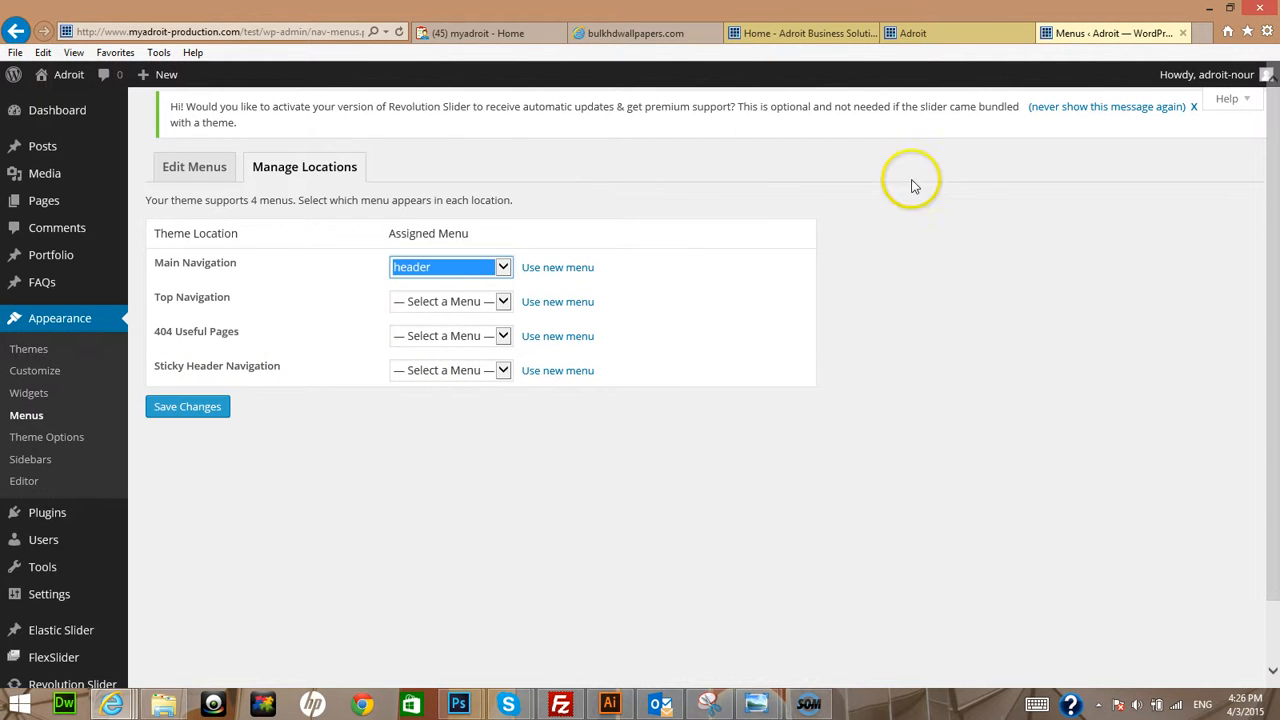
# Use the myadroit.com home page as sticky header reference, assign the header menu to Sticky Header Navigation, and save the menu locations
pyautogui.click(784, 40)
pyautogui.scroll(-7, 663, 351)
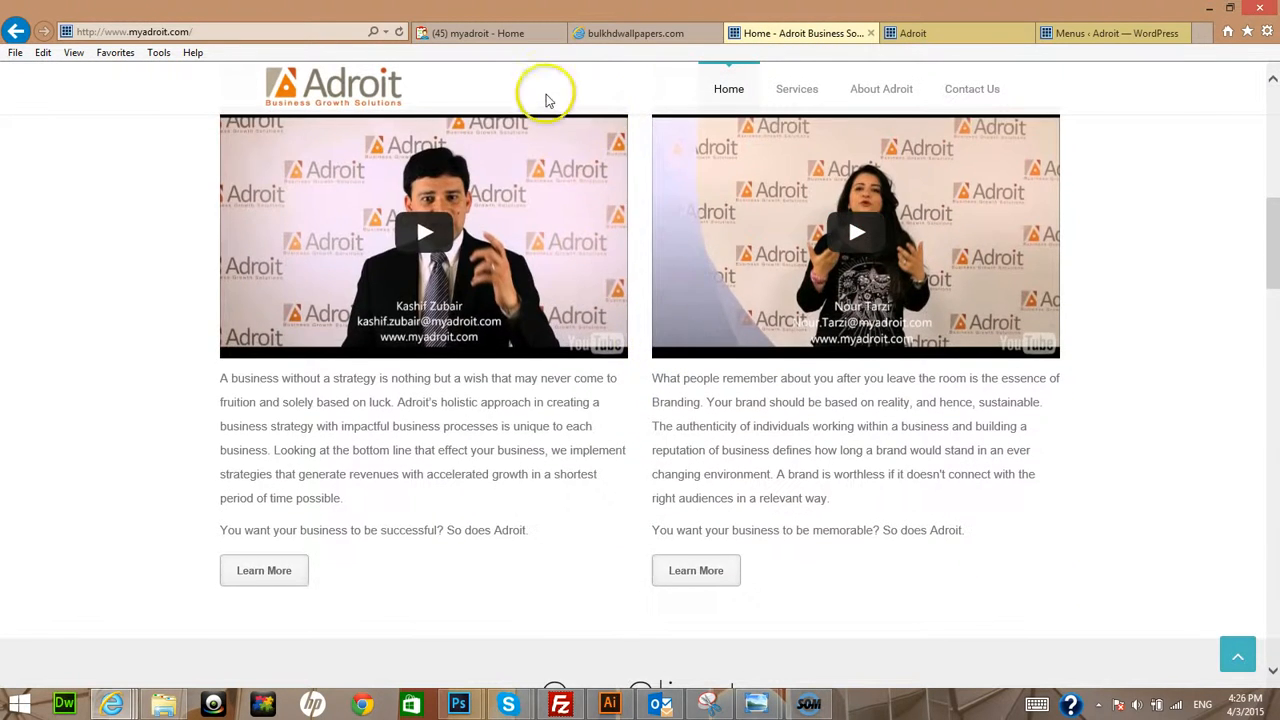
pyautogui.scroll(-2, 577, 255)
pyautogui.scroll(-3, 571, 251)
pyautogui.scroll(10, 574, 249)
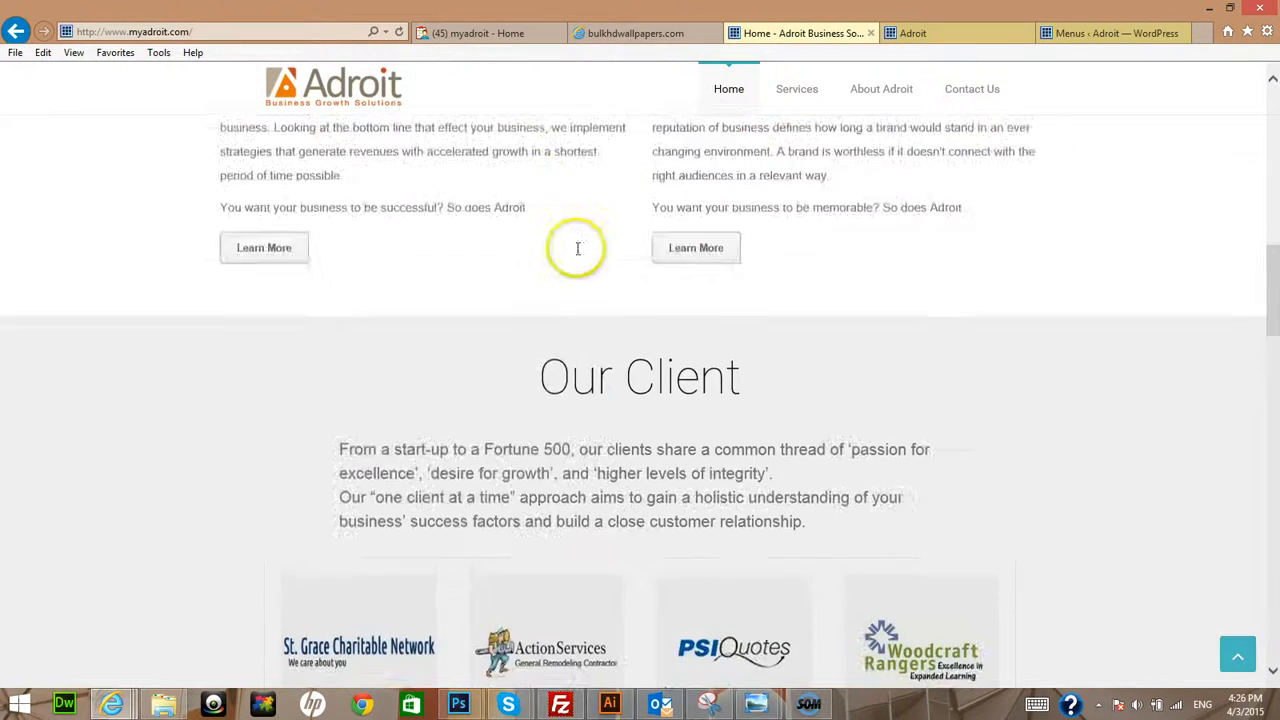
pyautogui.scroll(3, 588, 280)
pyautogui.click(1108, 38)
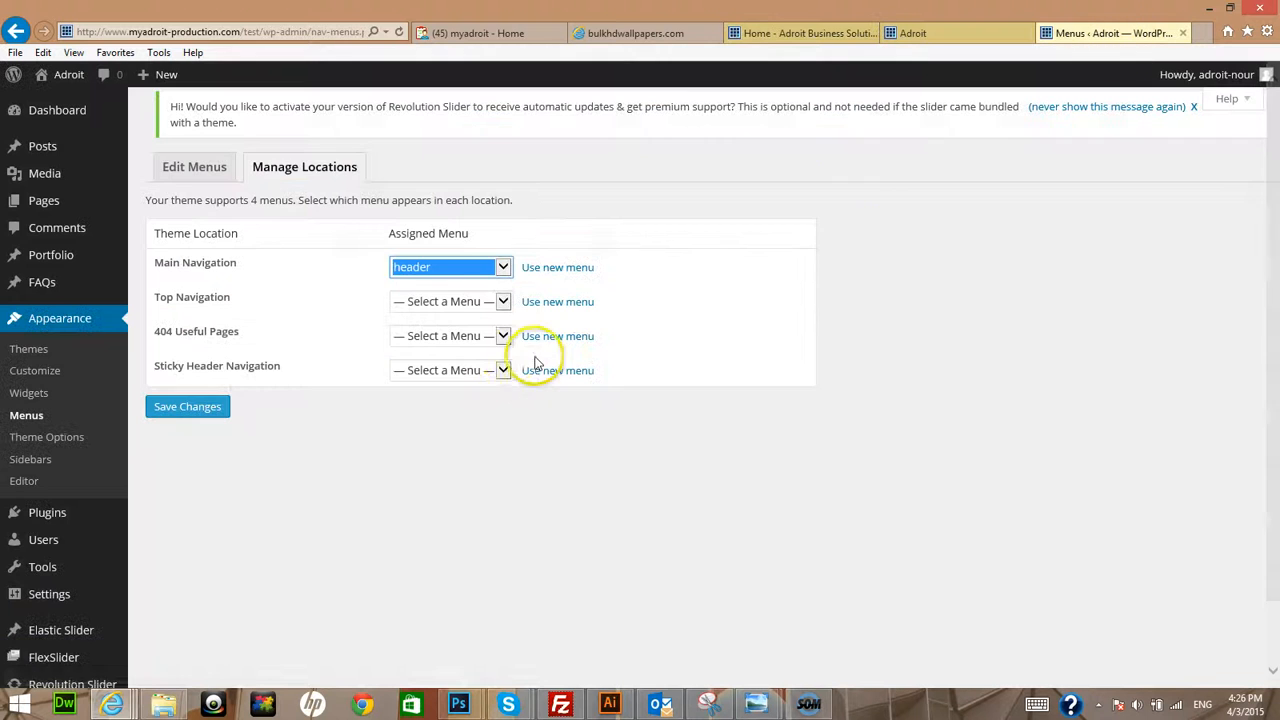
pyautogui.click(488, 371)
pyautogui.click(458, 389)
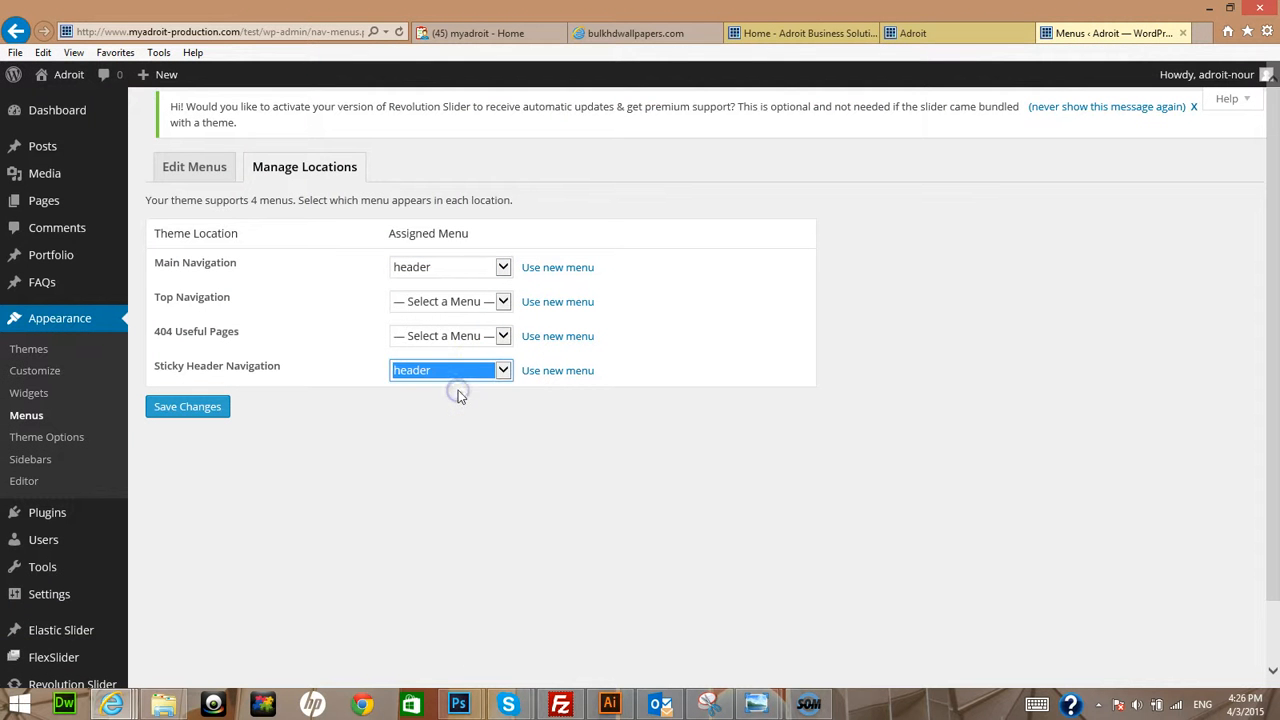
pyautogui.click(186, 406)
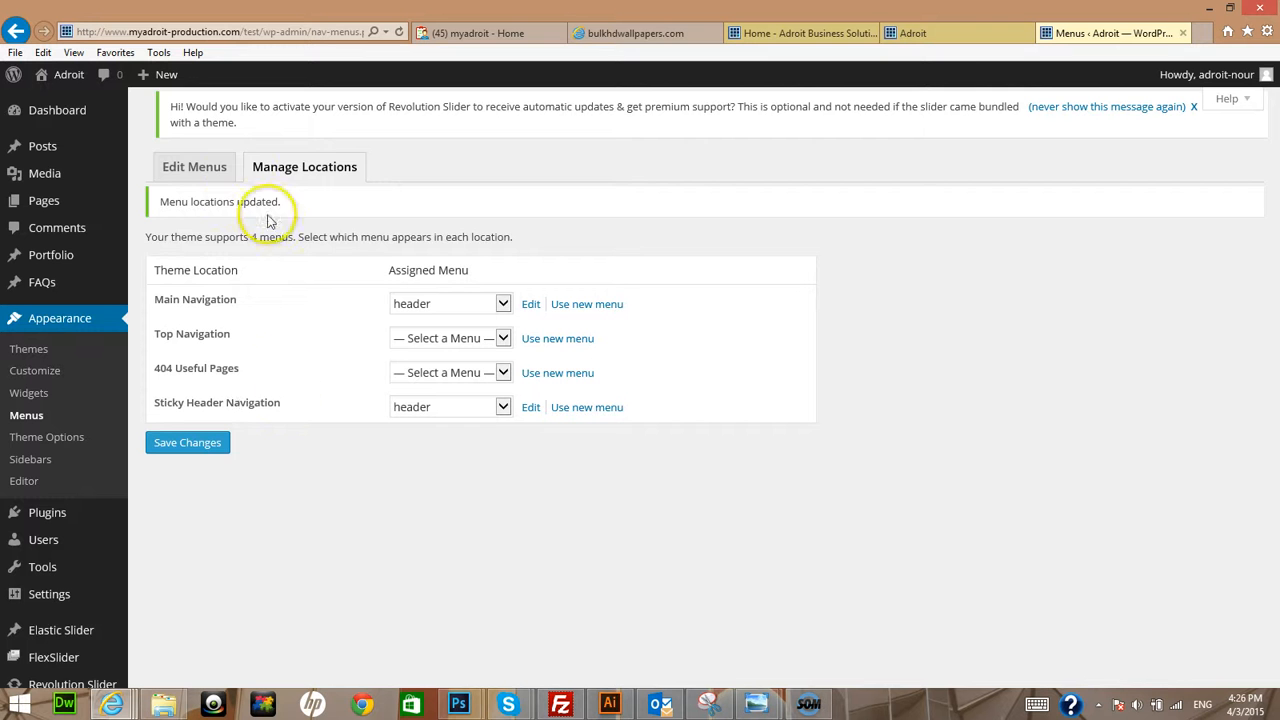
# Add the Contact us, Services, Blog and Home pages to the header menu, ordered Home, Services, Blog, Contact us
pyautogui.click(209, 170)
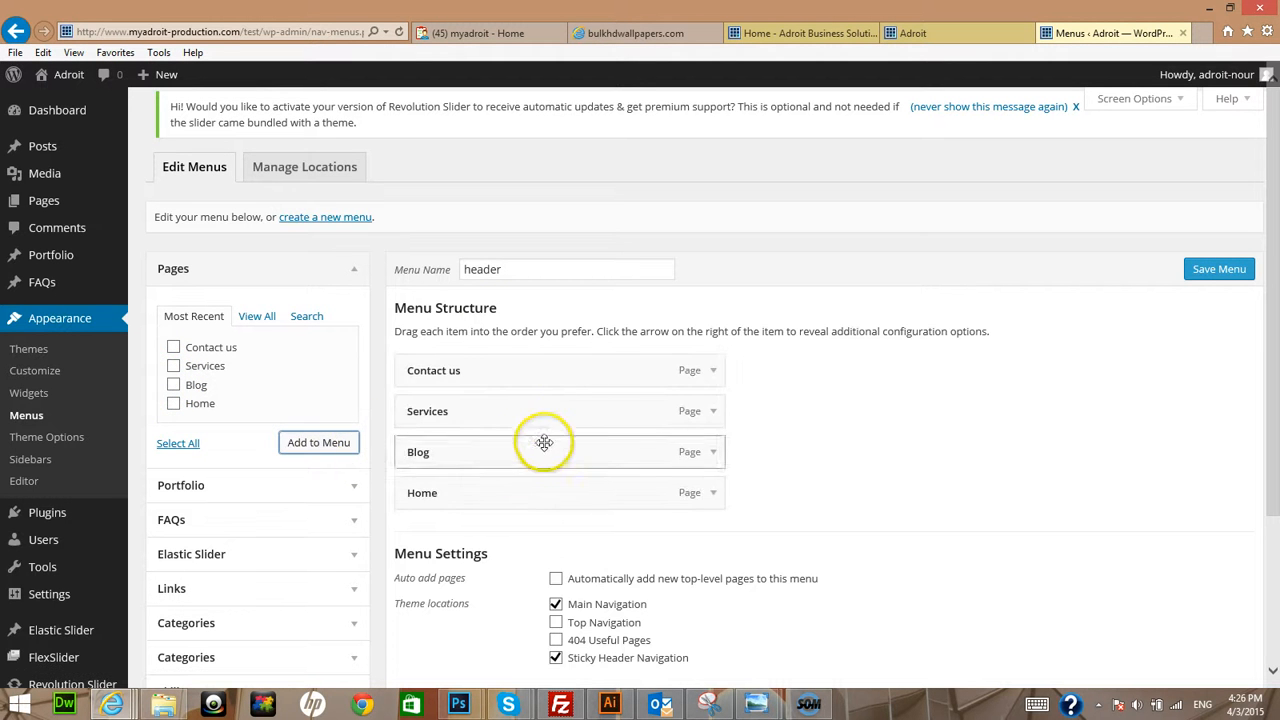
pyautogui.moveTo(444, 498); pyautogui.dragTo(443, 371)
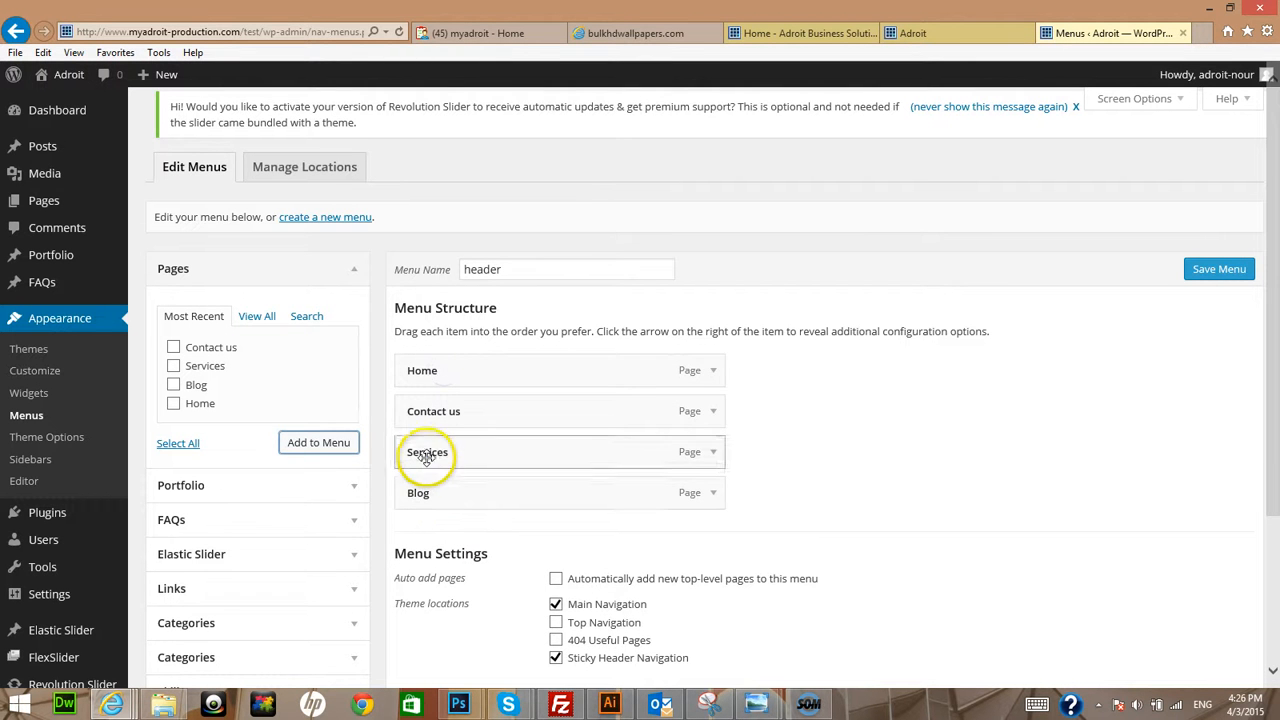
pyautogui.moveTo(429, 452); pyautogui.dragTo(420, 410)
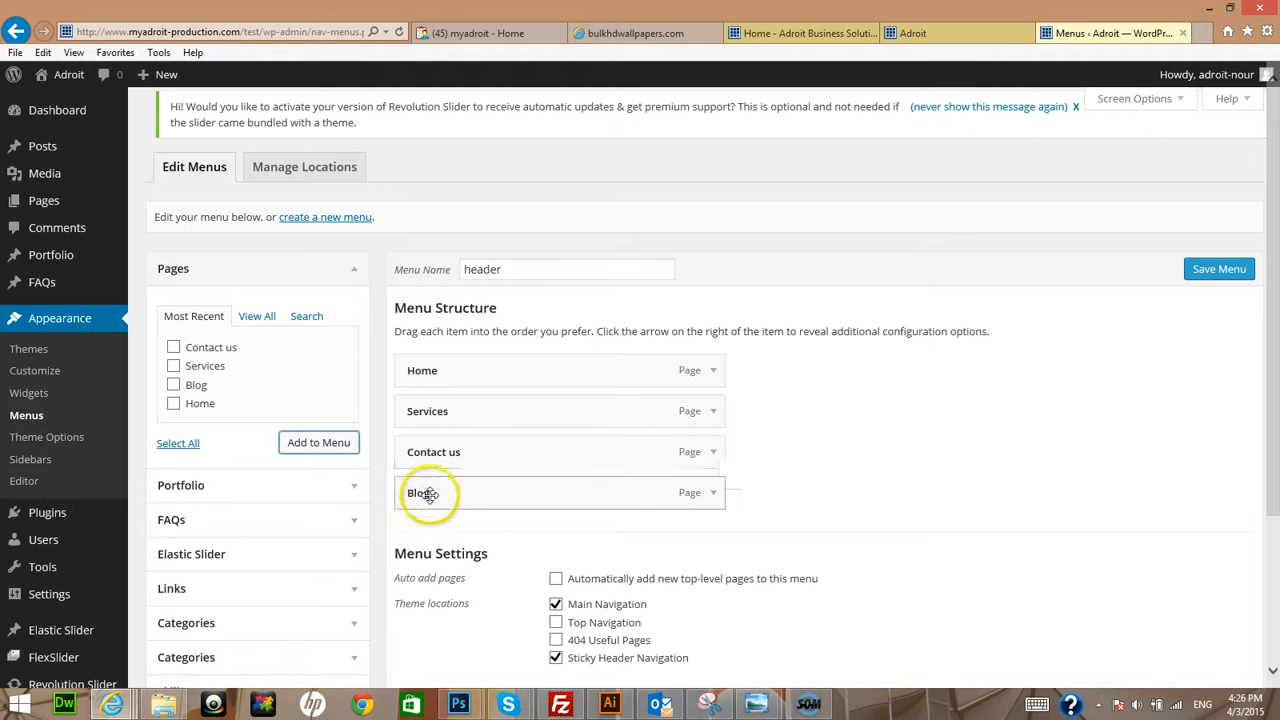
pyautogui.moveTo(423, 491); pyautogui.dragTo(424, 455)
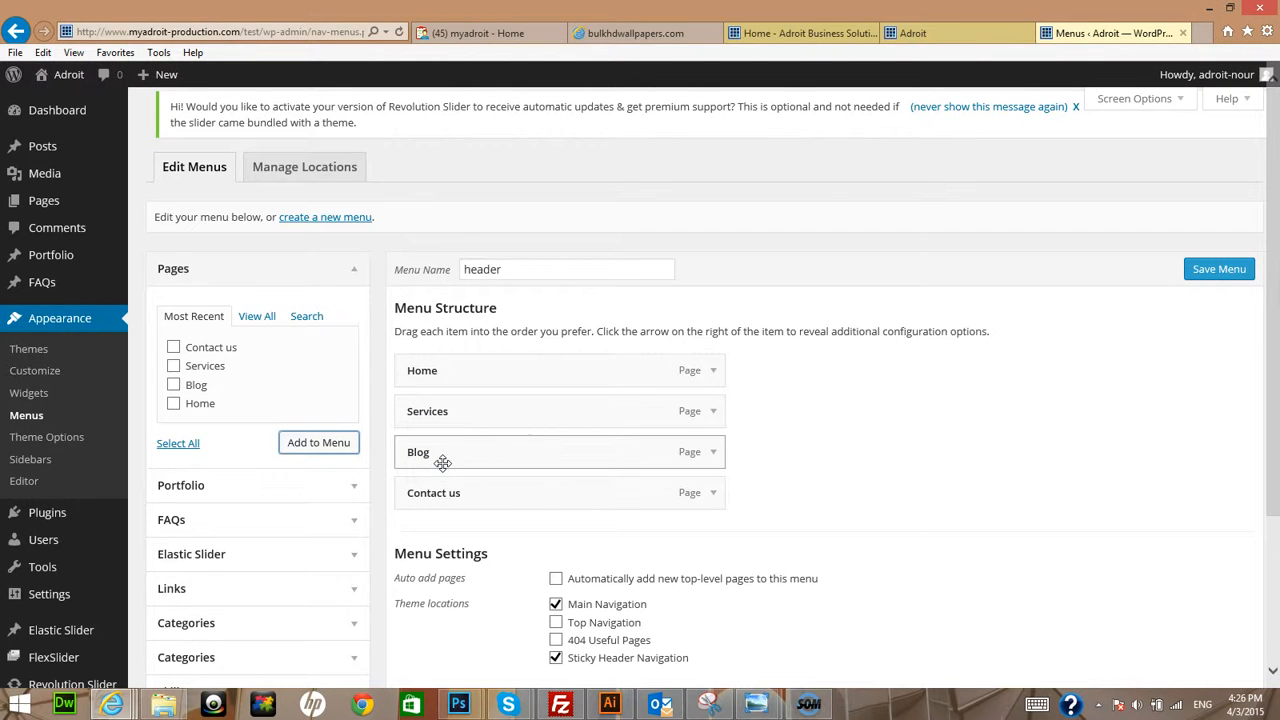
# Try nesting Blog as a sub item under Contact us, and move it back to the top level above Contact us
pyautogui.scroll(-2, 442, 462)
pyautogui.scroll(1, 443, 449)
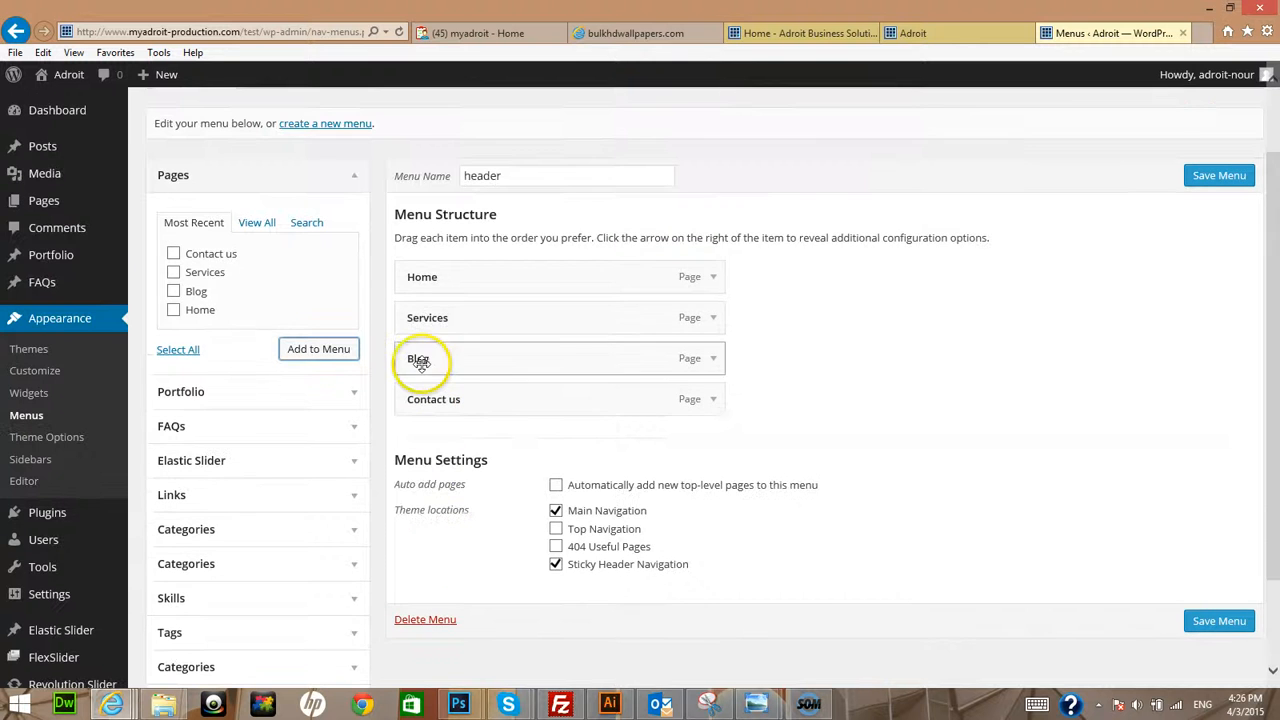
pyautogui.click(447, 405)
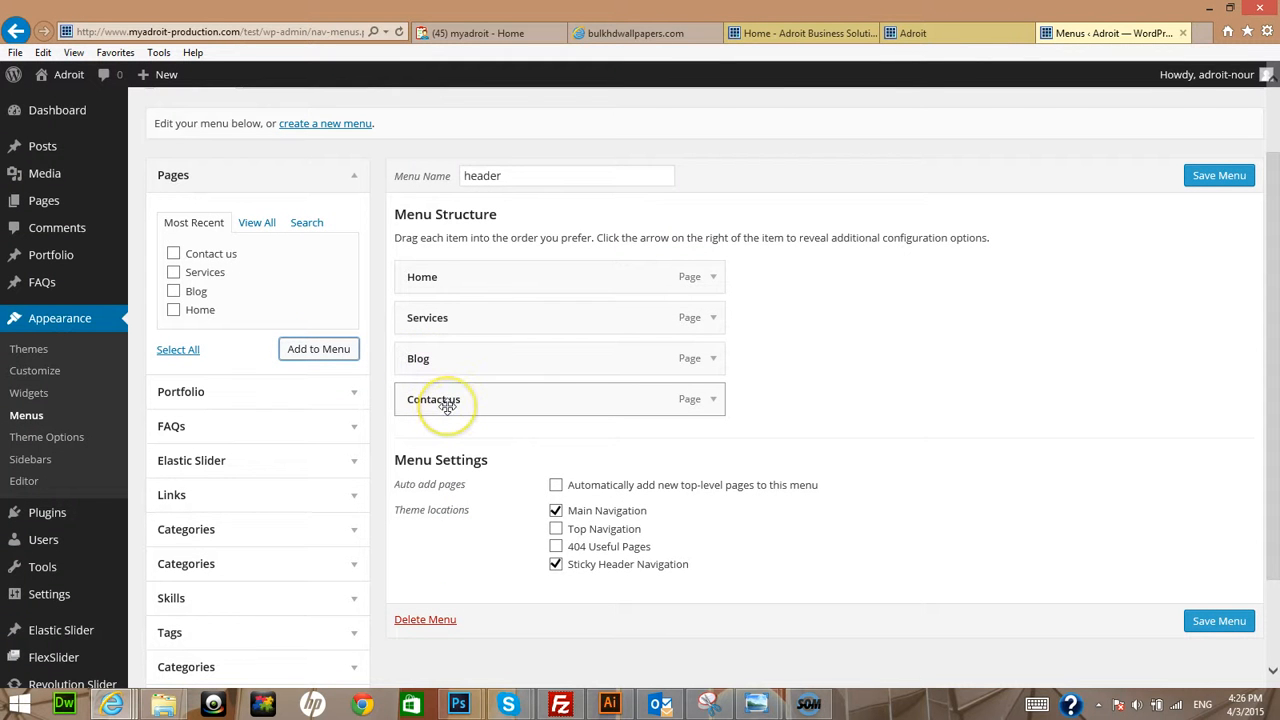
pyautogui.moveTo(426, 358); pyautogui.dragTo(423, 402)
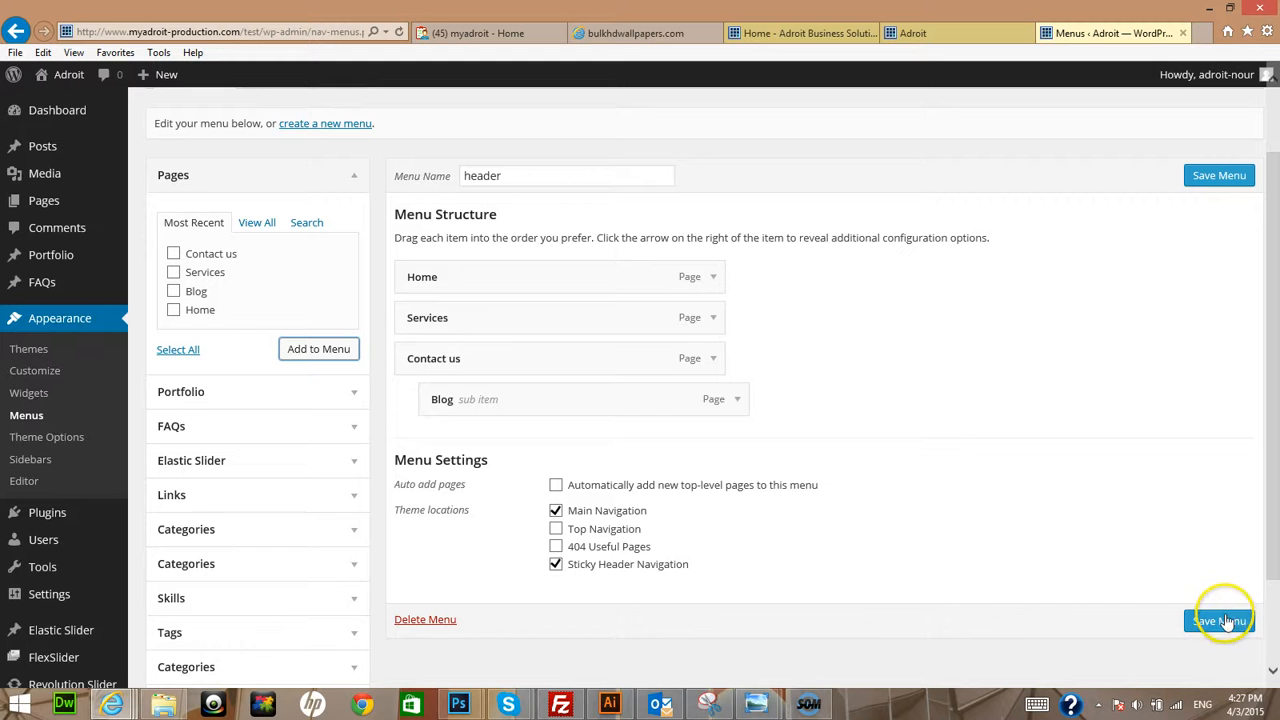
pyautogui.moveTo(574, 403); pyautogui.dragTo(537, 360)
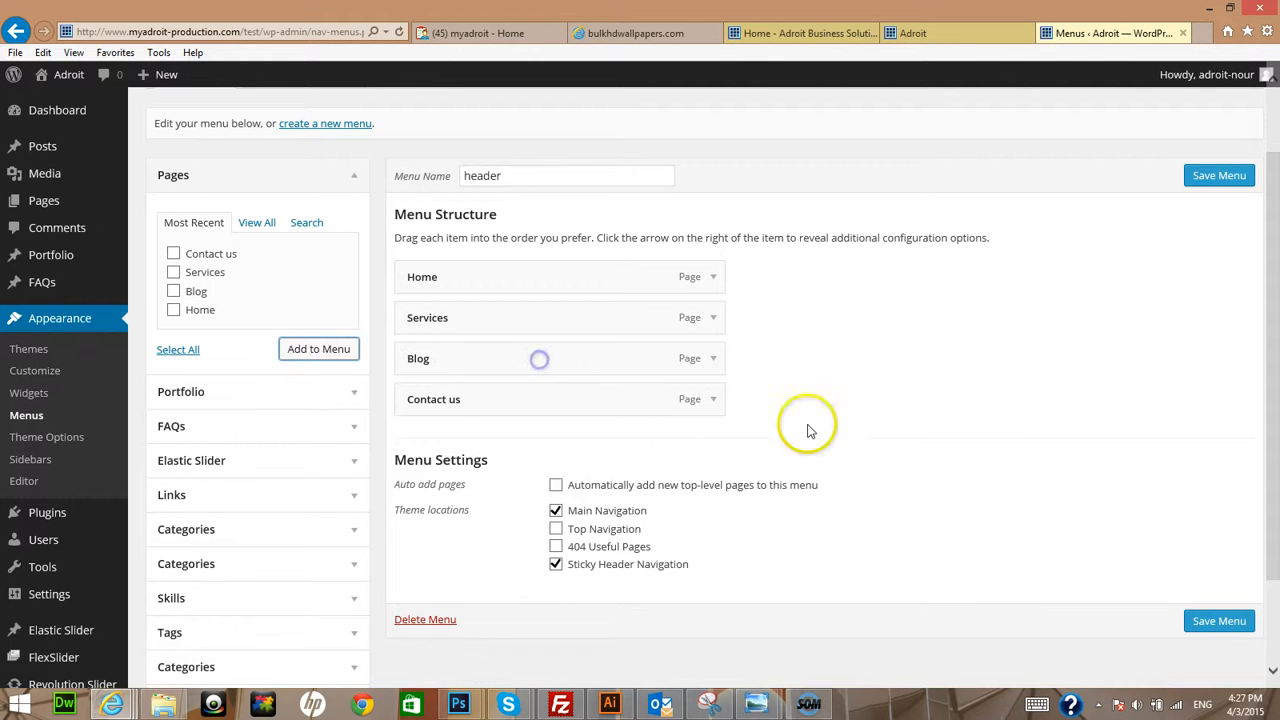
# Save the header menu and reload the test site's front page to check its navigation
pyautogui.click(1210, 624)
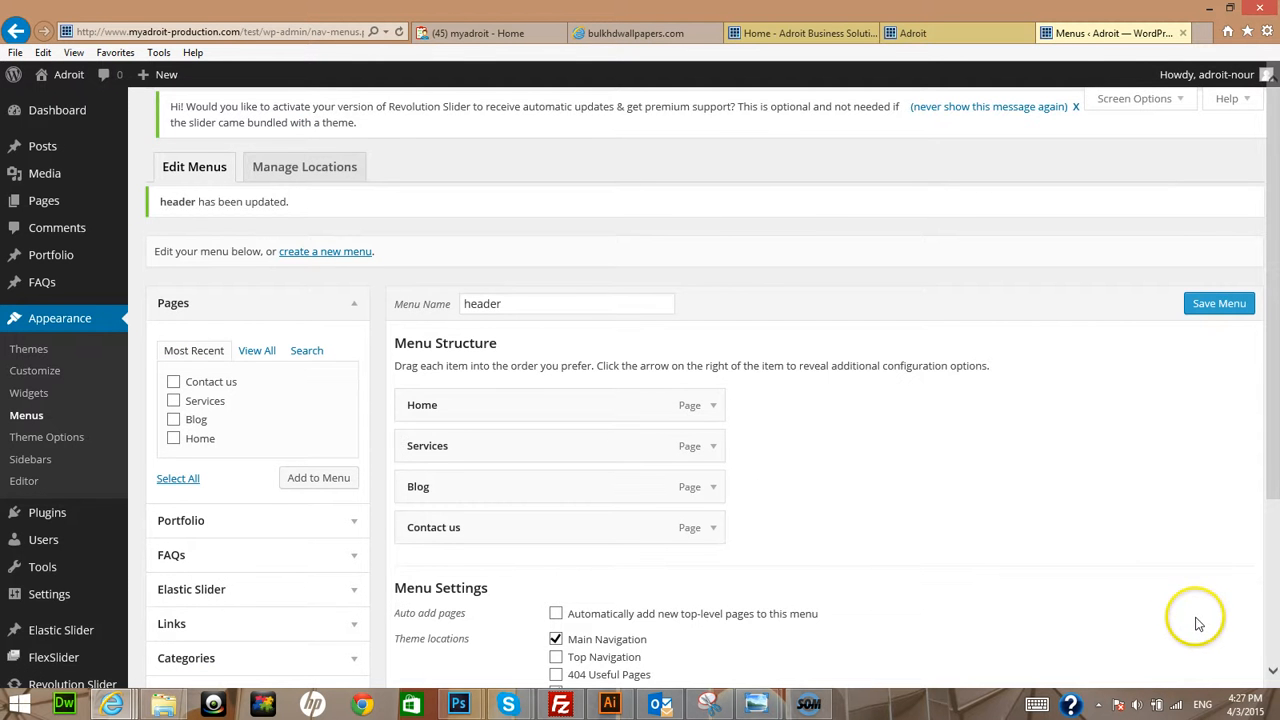
pyautogui.click(920, 34)
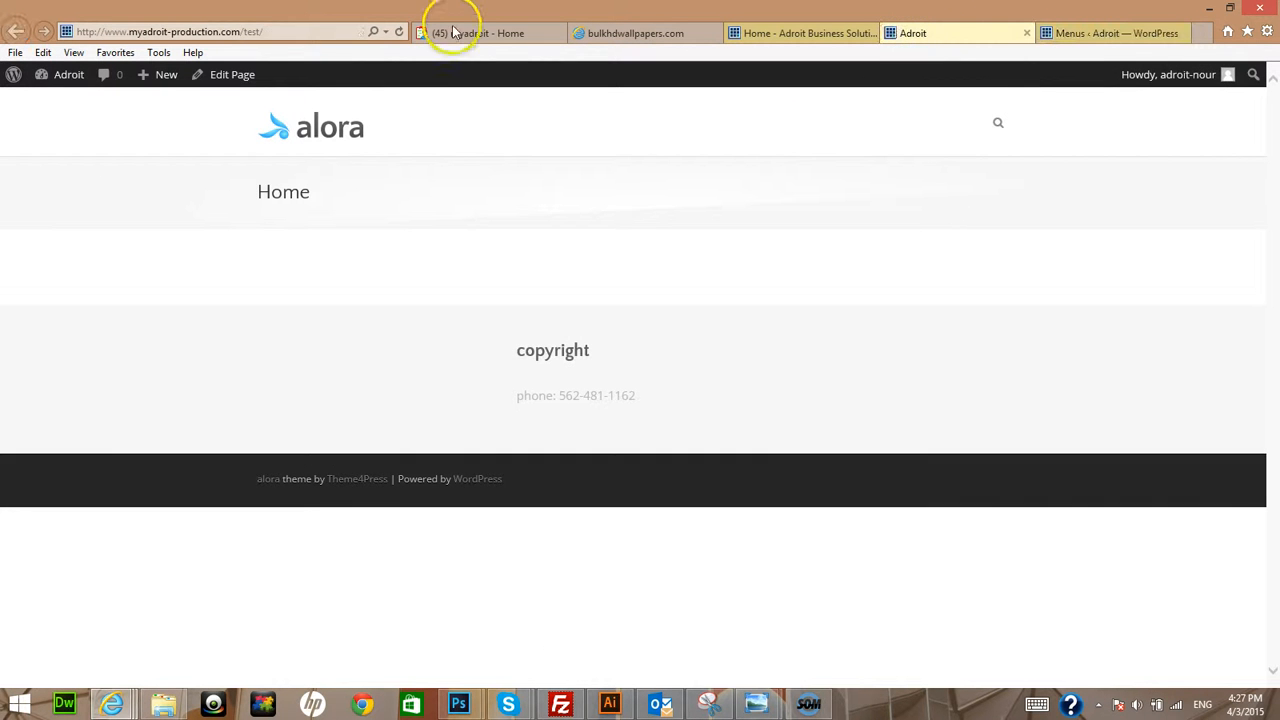
pyautogui.click(398, 31)
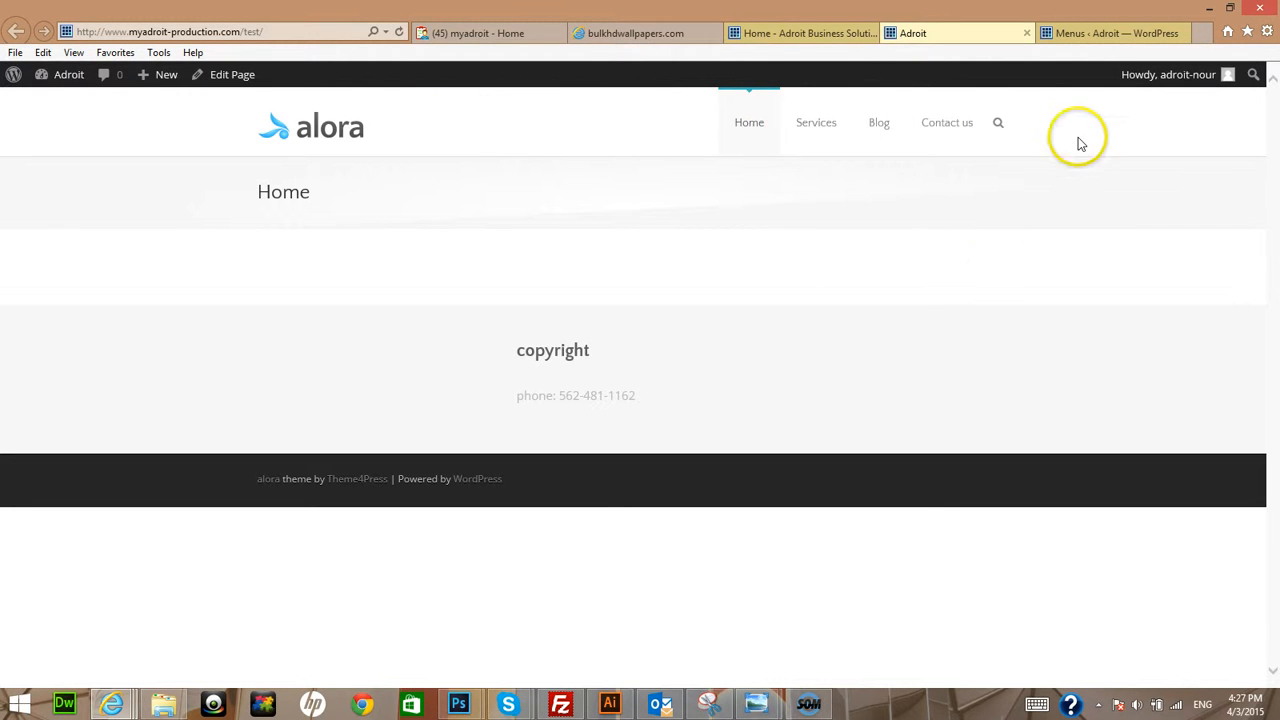
pyautogui.click(1088, 34)
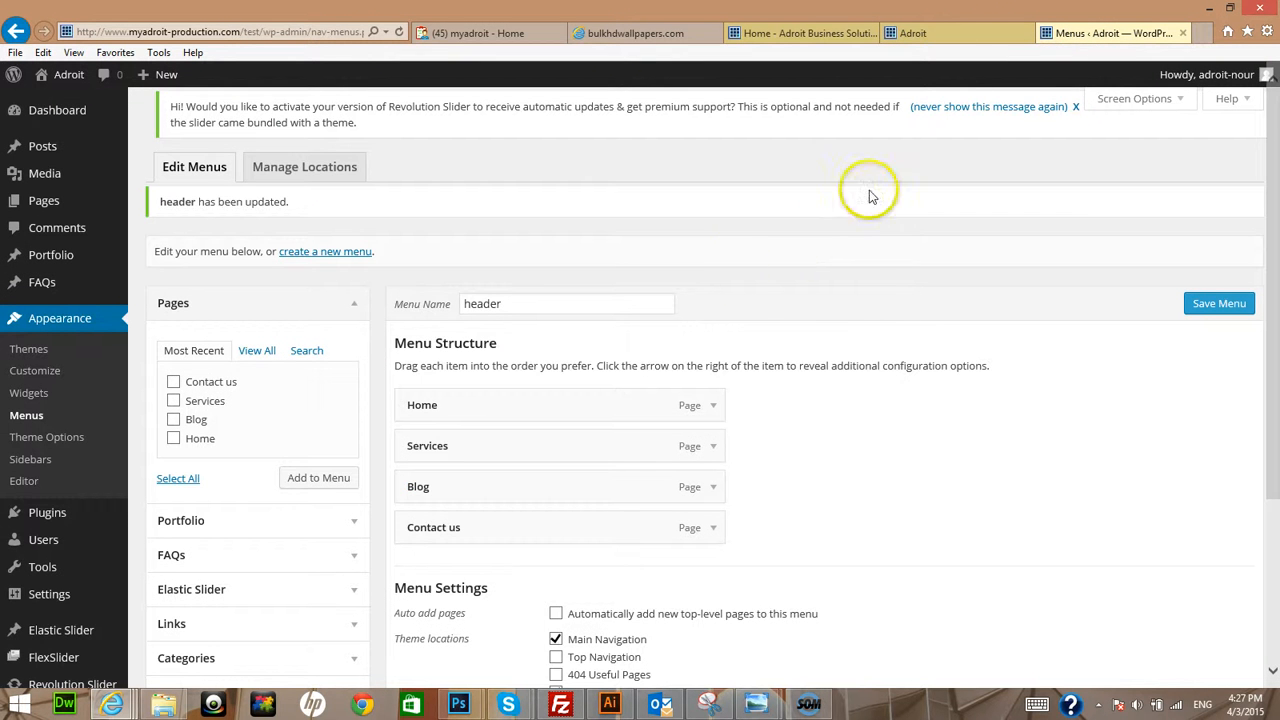
pyautogui.click(950, 38)
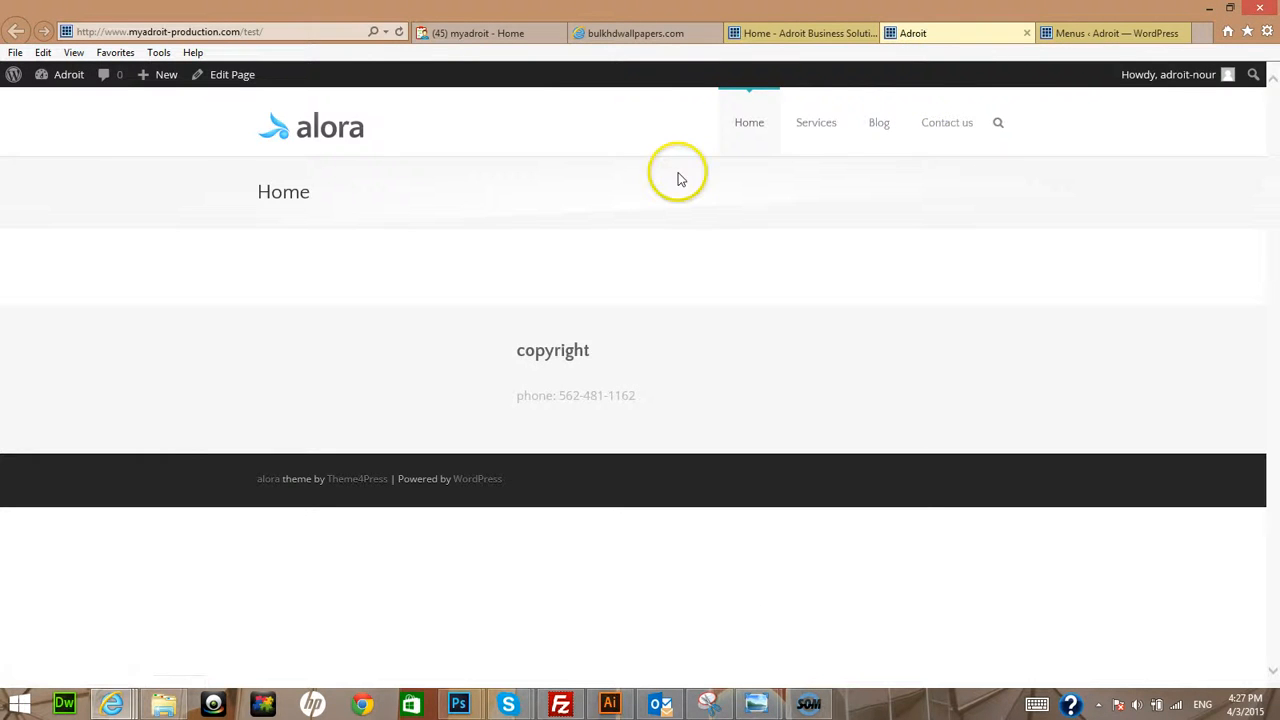
# Open the alora Theme Options in the site admin and review the general element, responsive and tracking code settings
pyautogui.click(1100, 33)
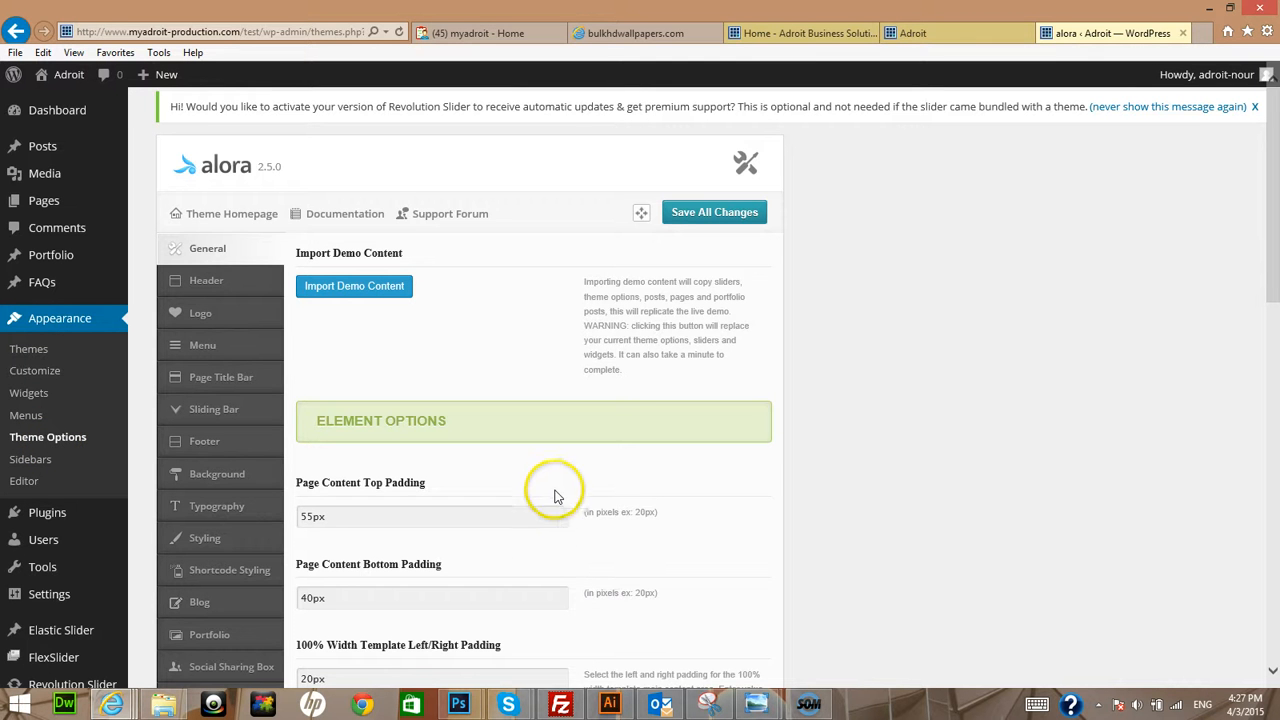
pyautogui.scroll(-3, 566, 494)
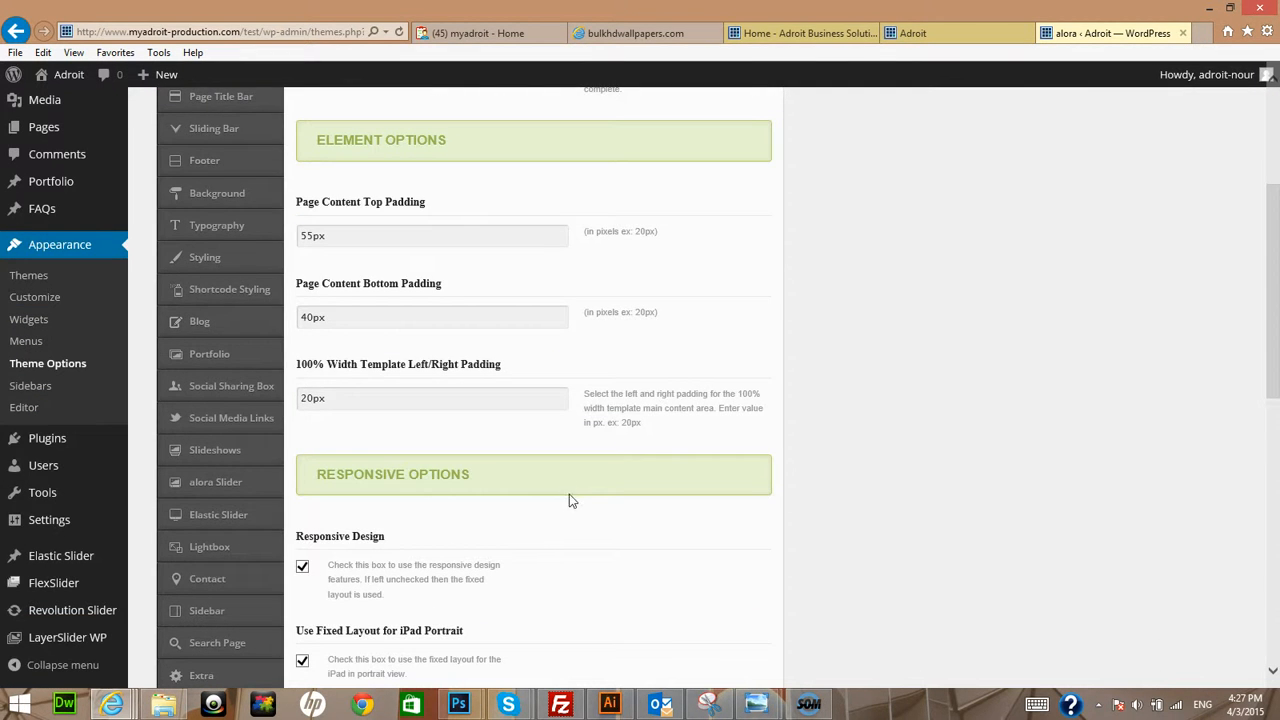
pyautogui.scroll(-5, 570, 515)
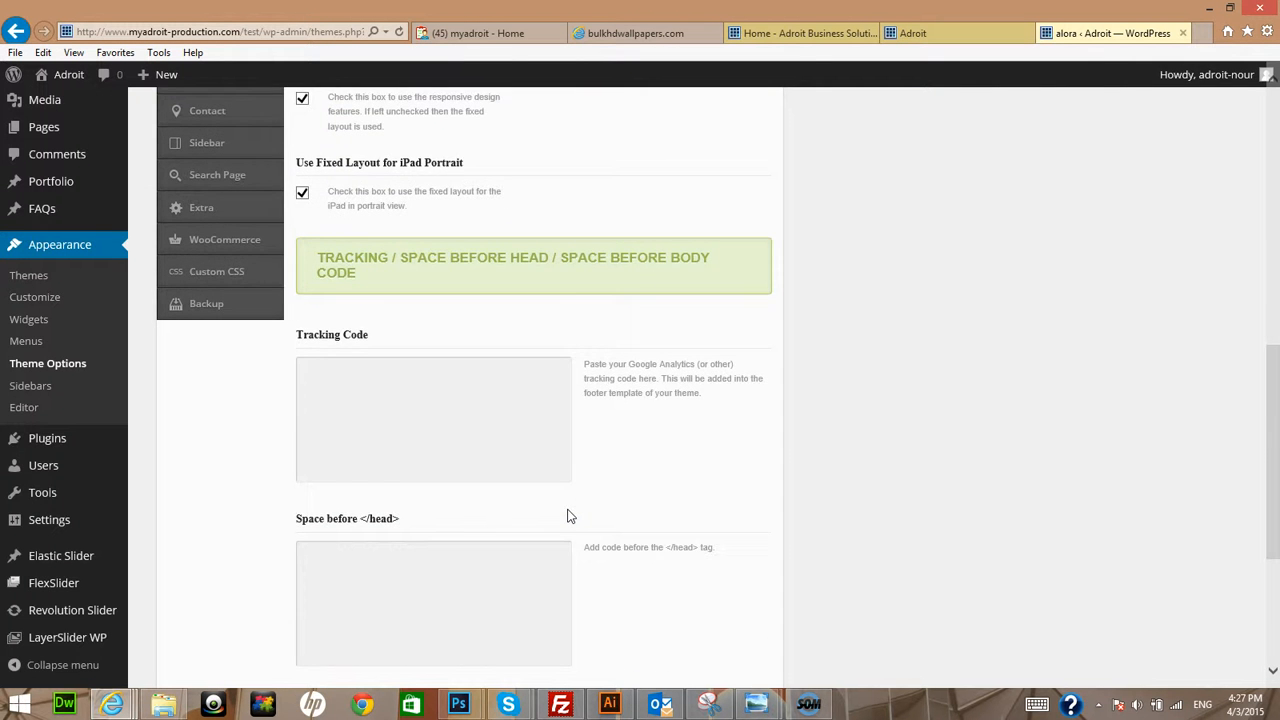
pyautogui.scroll(-3, 567, 516)
pyautogui.scroll(20, 514, 497)
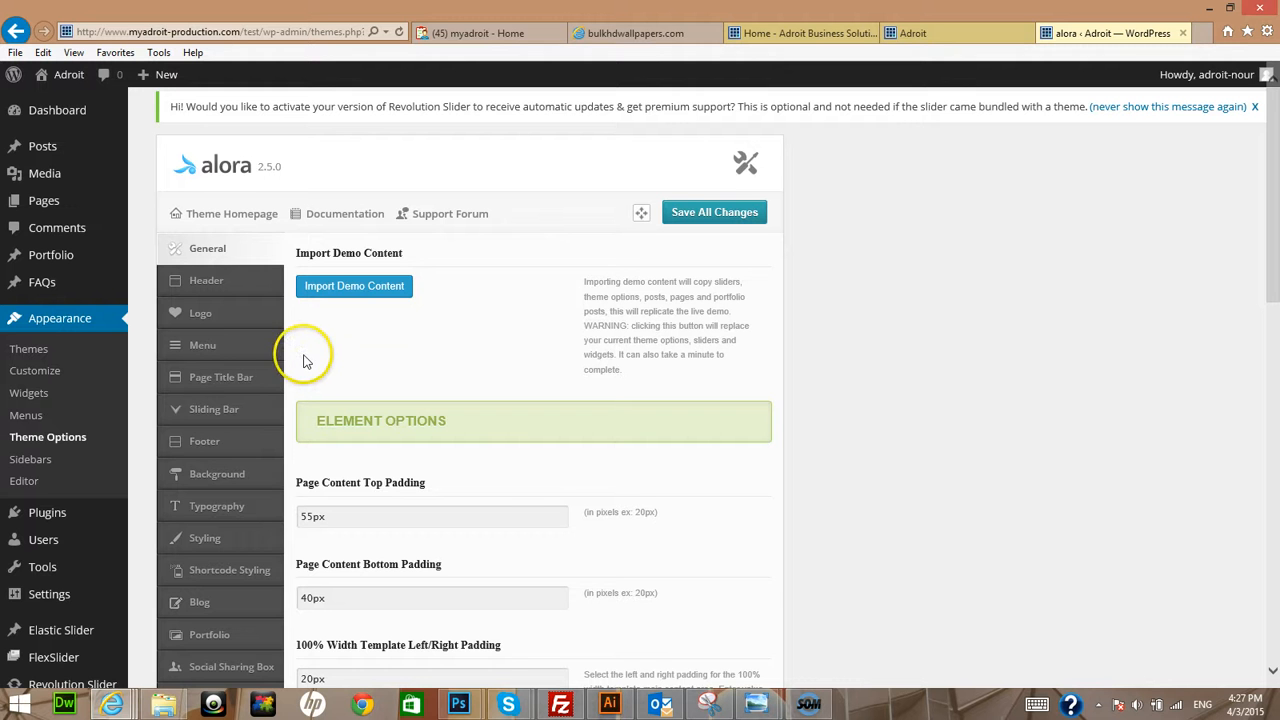
# Examine the available header layouts and the header content options in the theme's Header settings
pyautogui.click(195, 282)
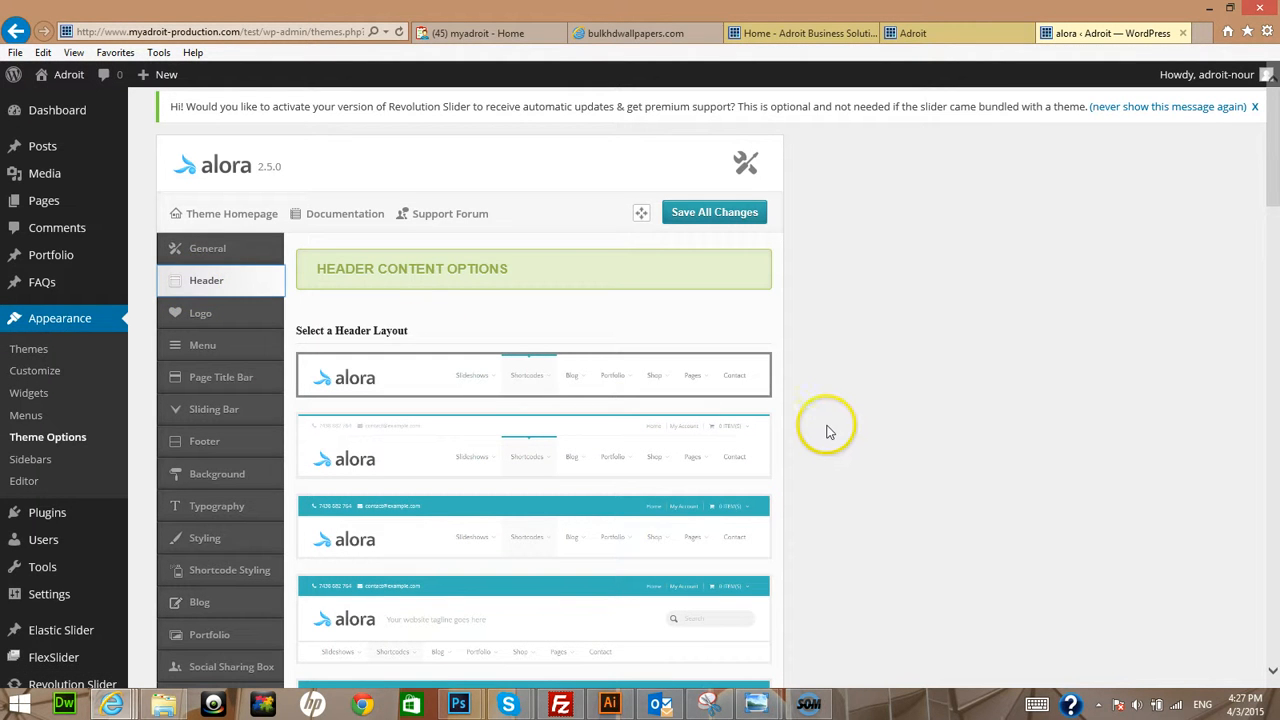
pyautogui.scroll(-1, 826, 425)
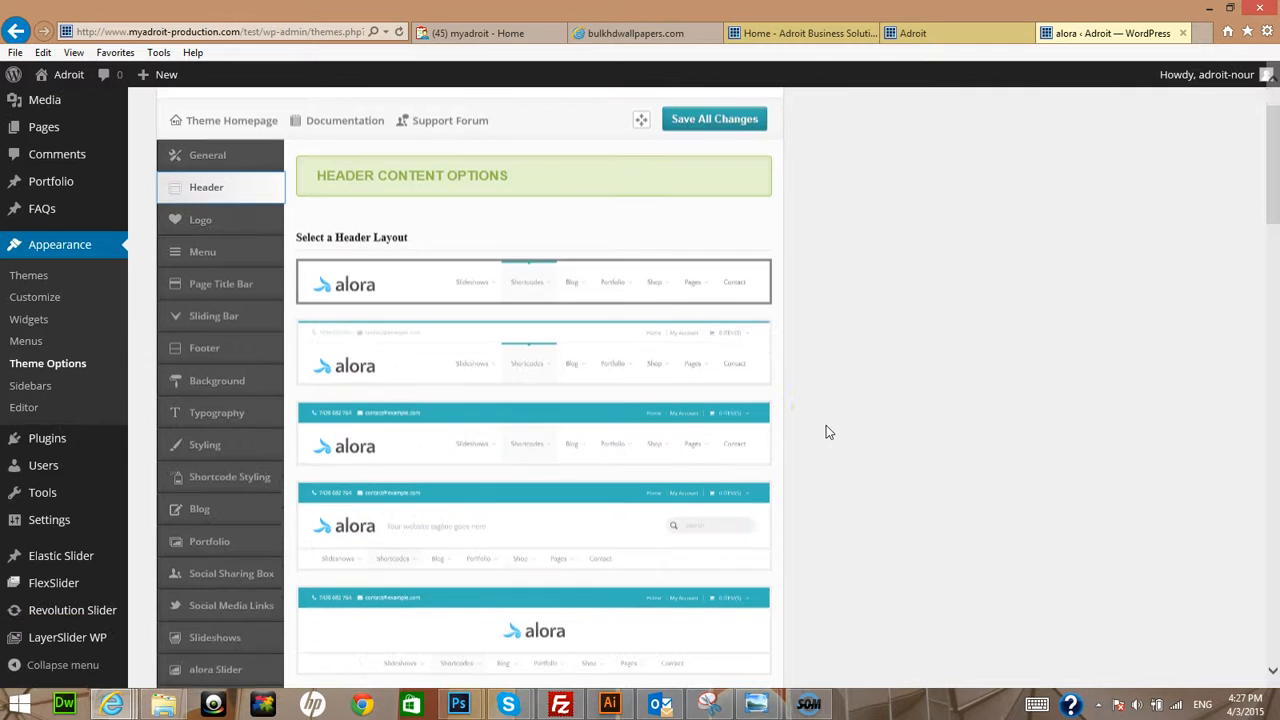
pyautogui.click(826, 425)
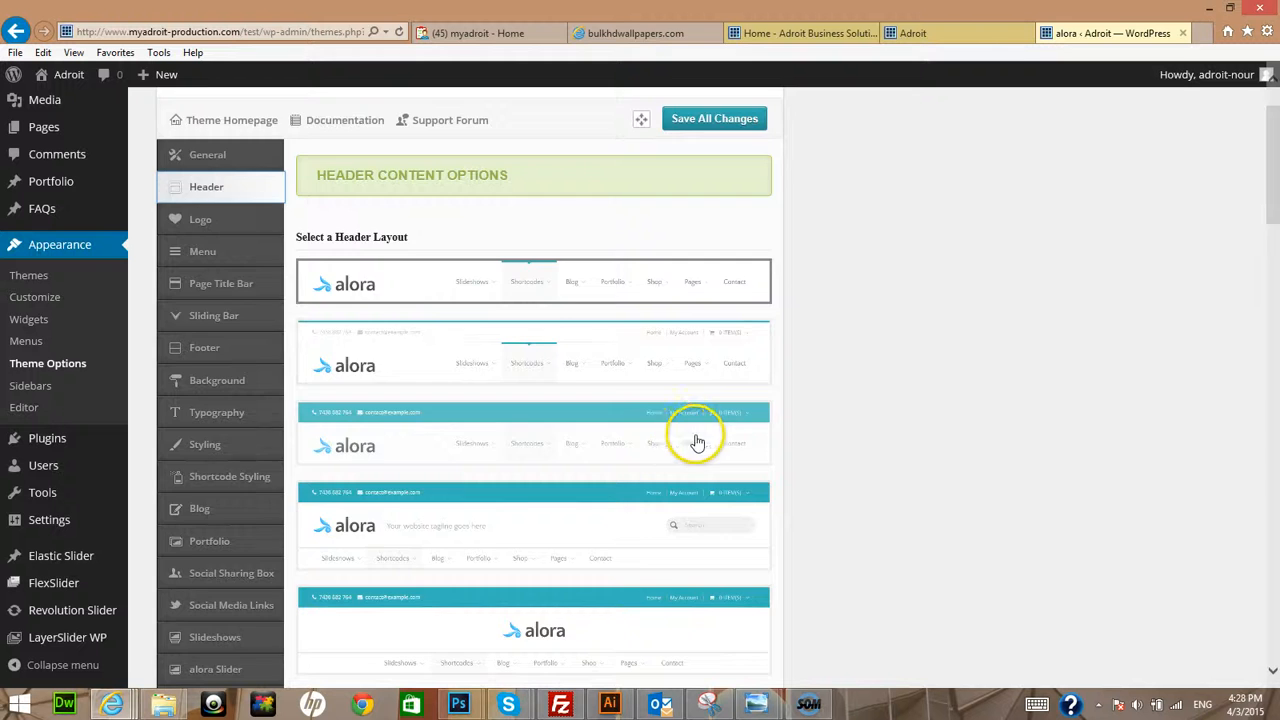
pyautogui.scroll(-3, 697, 442)
pyautogui.scroll(1, 671, 443)
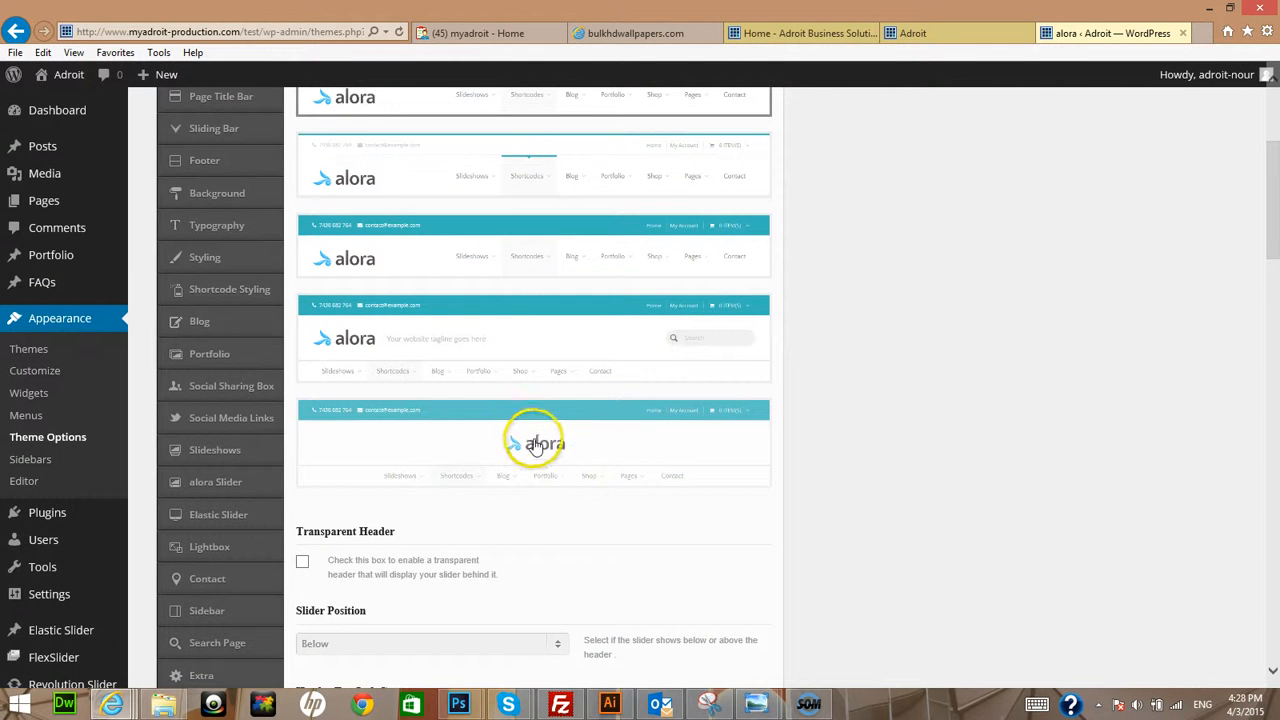
pyautogui.scroll(2, 644, 463)
pyautogui.scroll(1, 600, 420)
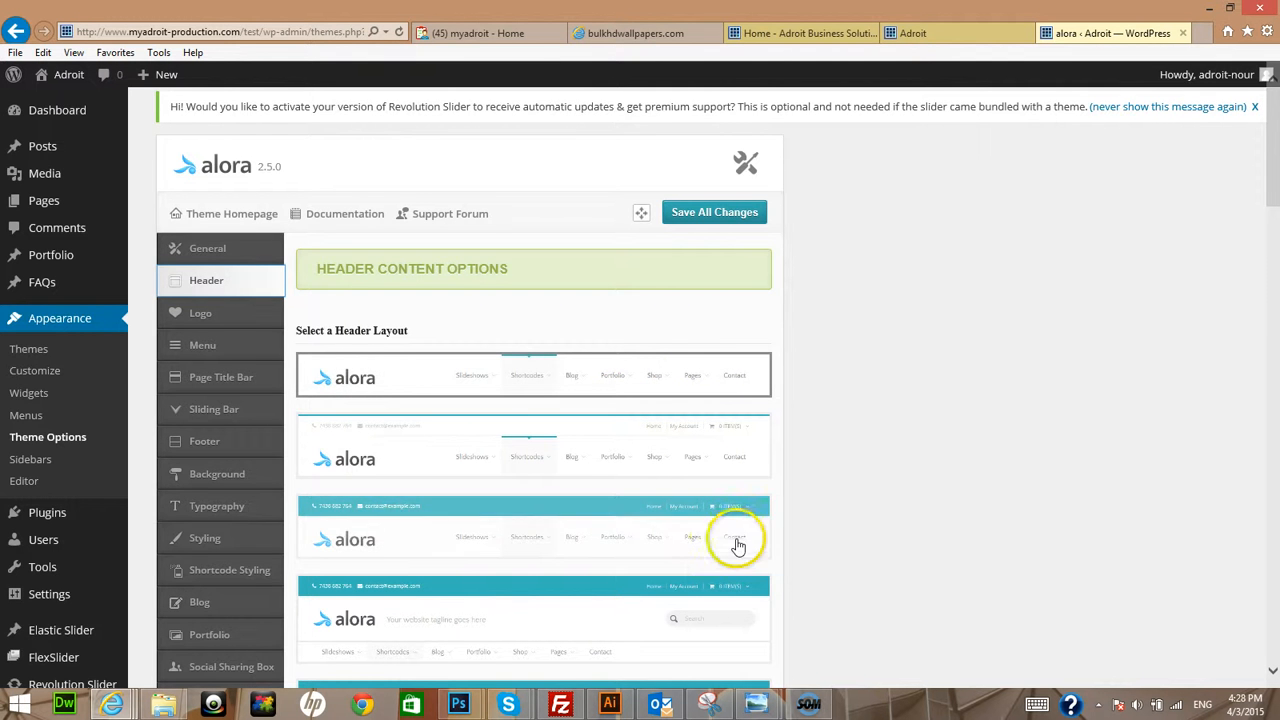
pyautogui.scroll(-7, 794, 514)
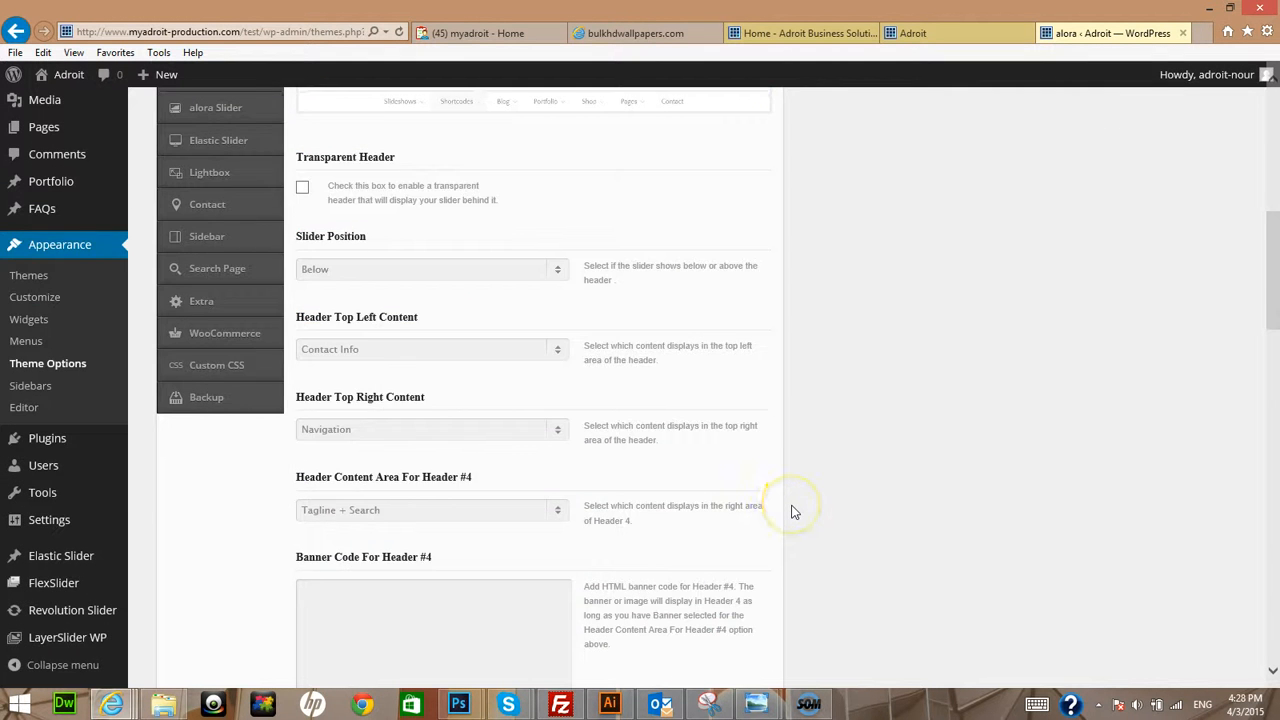
pyautogui.scroll(8, 794, 514)
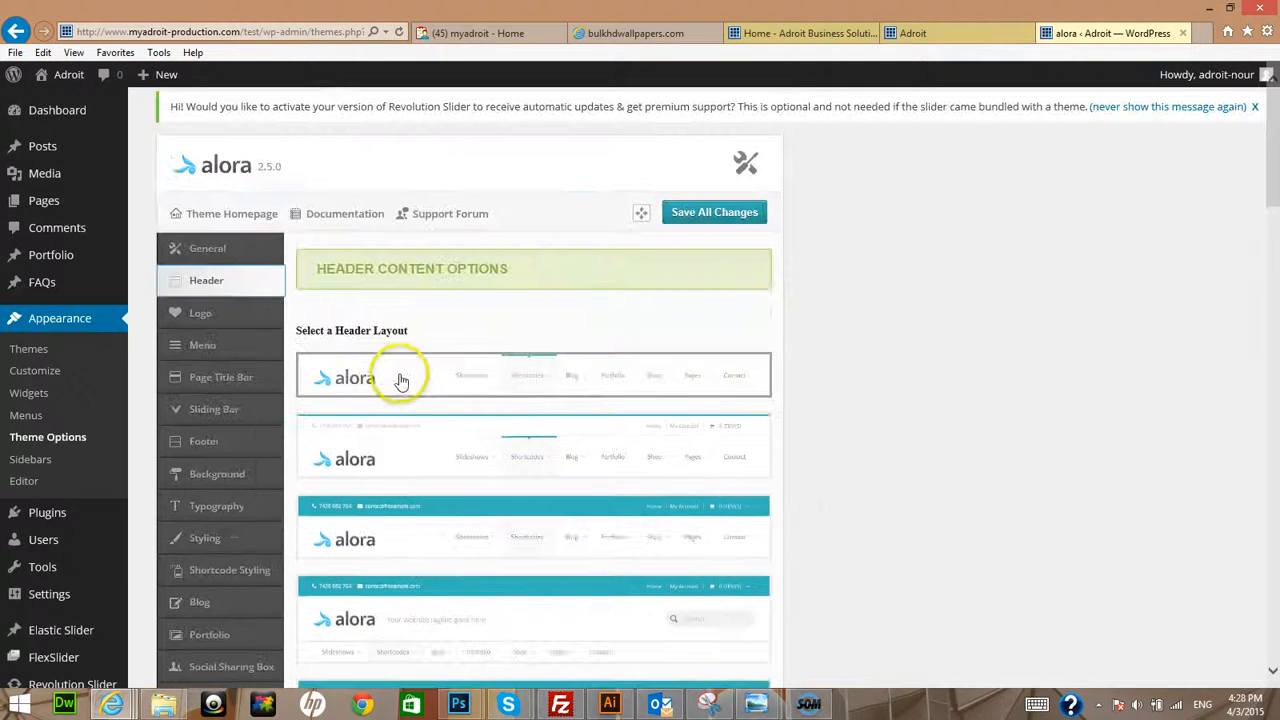
# Remove the default alora logo in the theme's logo options and open the uploader for a replacement
pyautogui.click(210, 314)
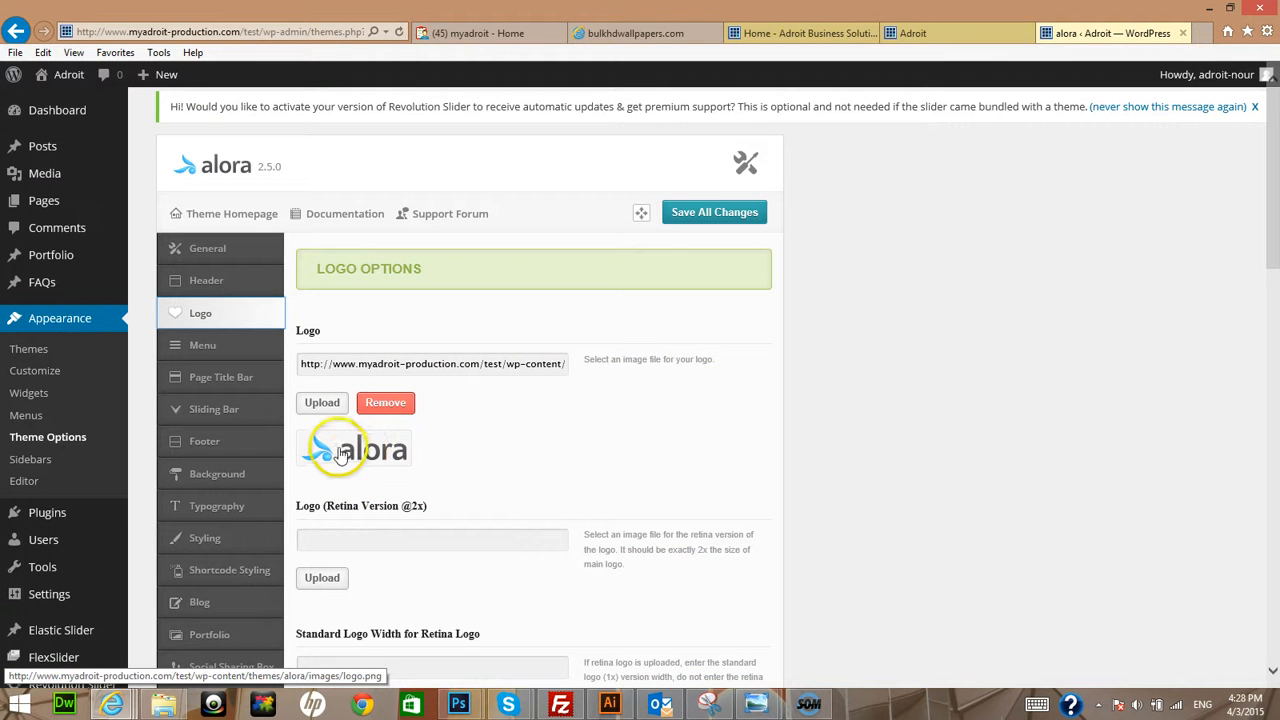
pyautogui.click(385, 402)
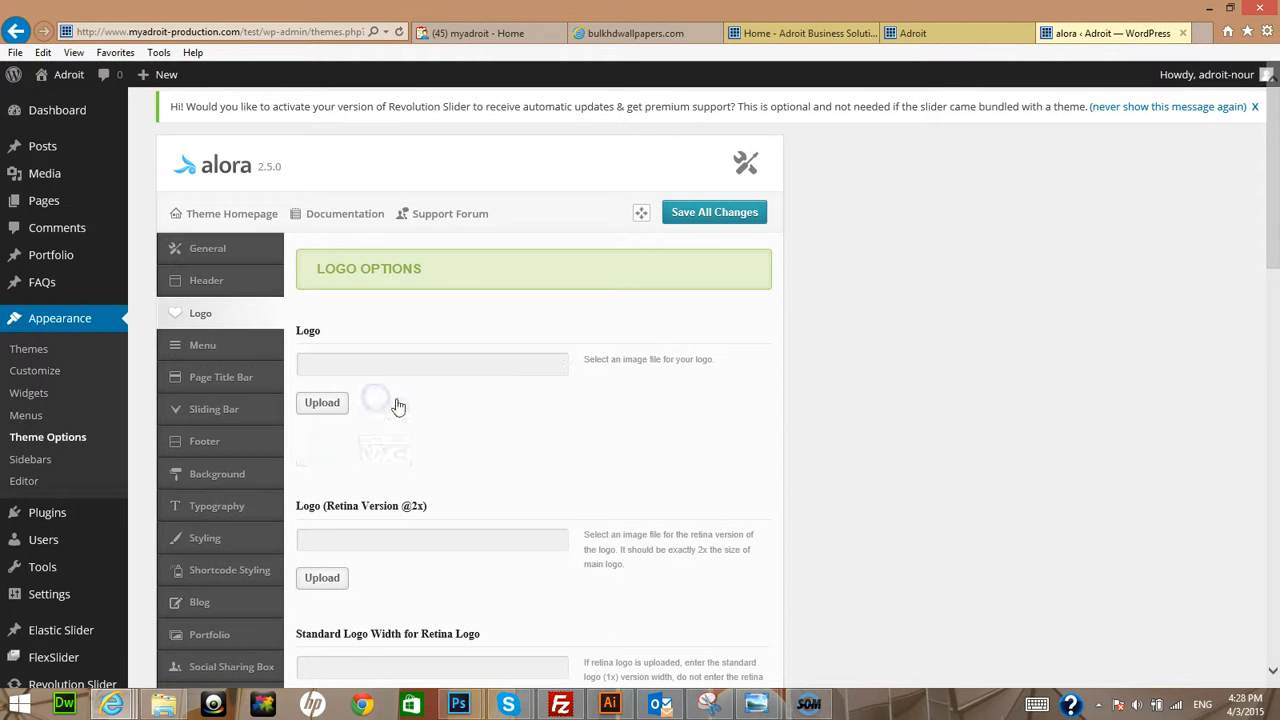
pyautogui.click(320, 405)
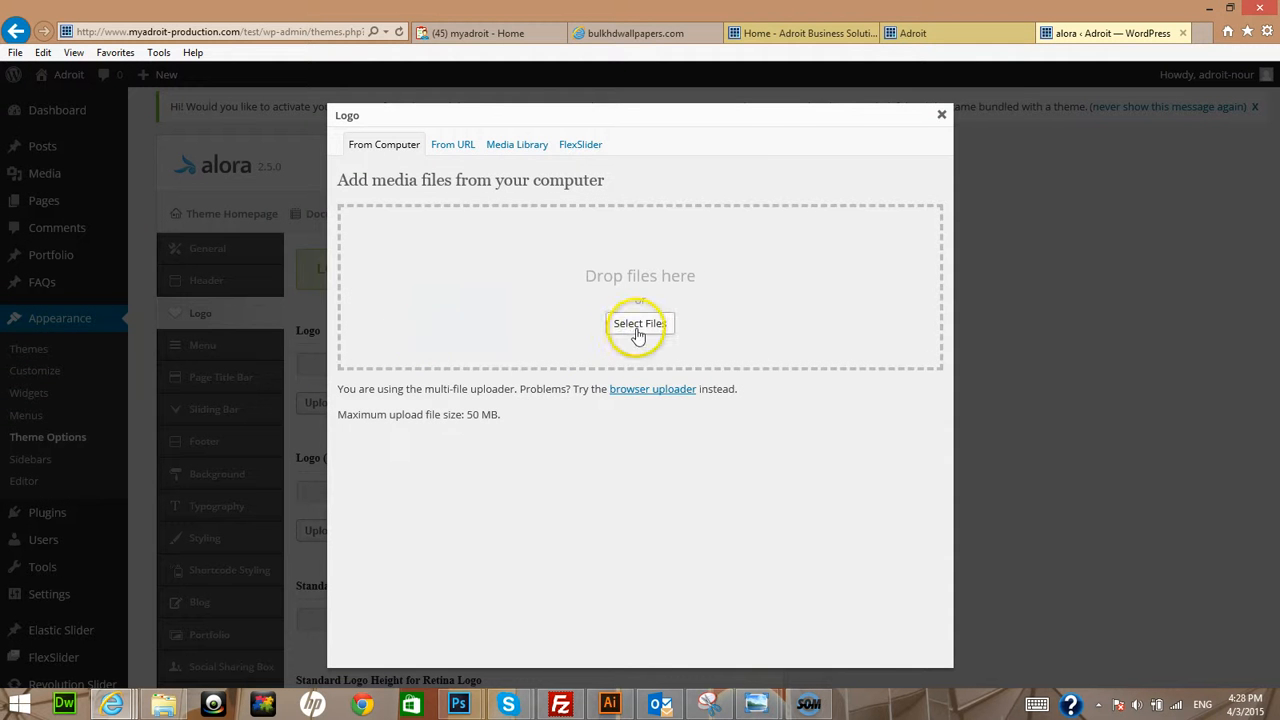
# Upload myAdroit_Signature.jpg from the Dropbox folder client/Adroit/Logo and use it at full size as the theme logo
pyautogui.click(638, 325)
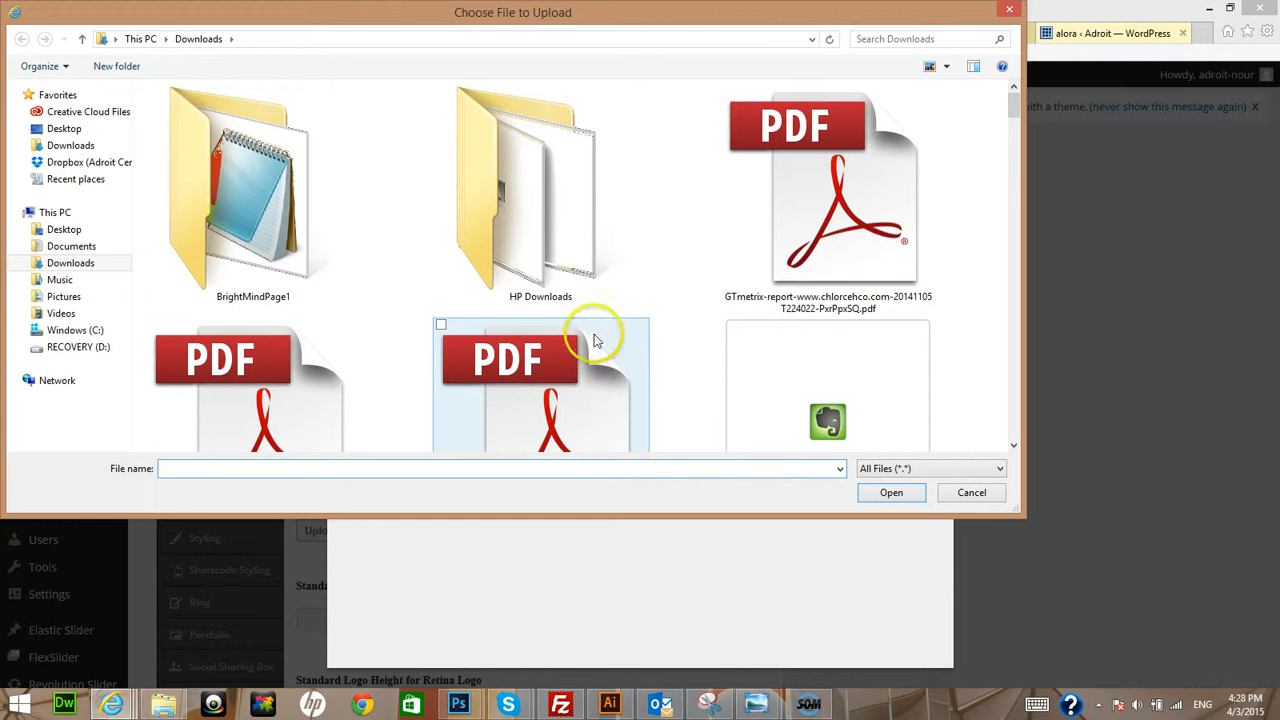
pyautogui.moveTo(1017, 113); pyautogui.dragTo(1013, 410)
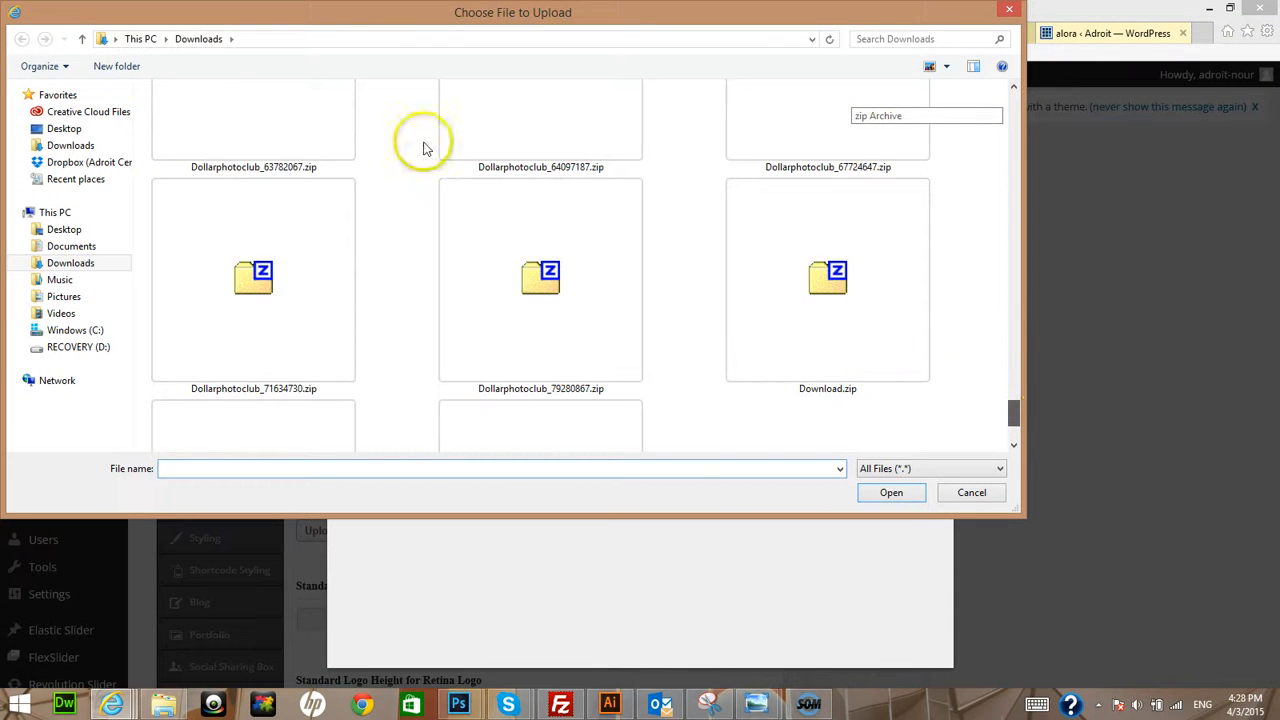
pyautogui.click(100, 162)
pyautogui.doubleClick(476, 140)
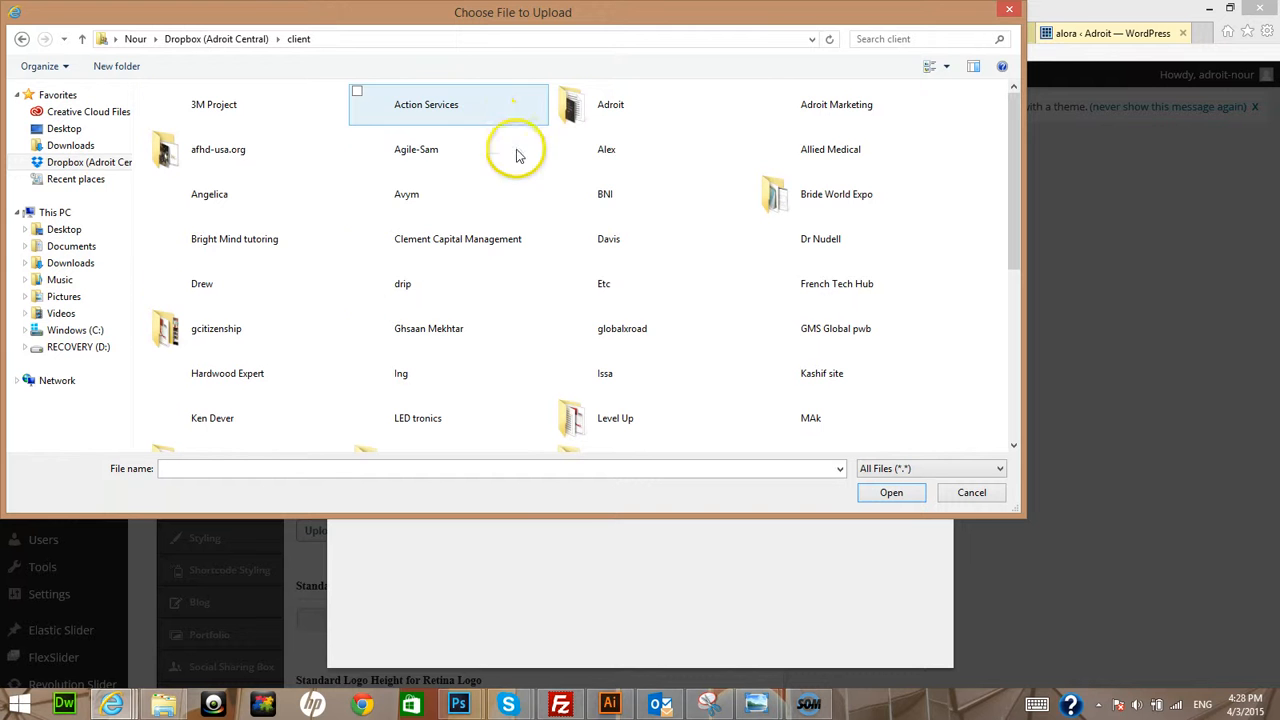
pyautogui.doubleClick(586, 105)
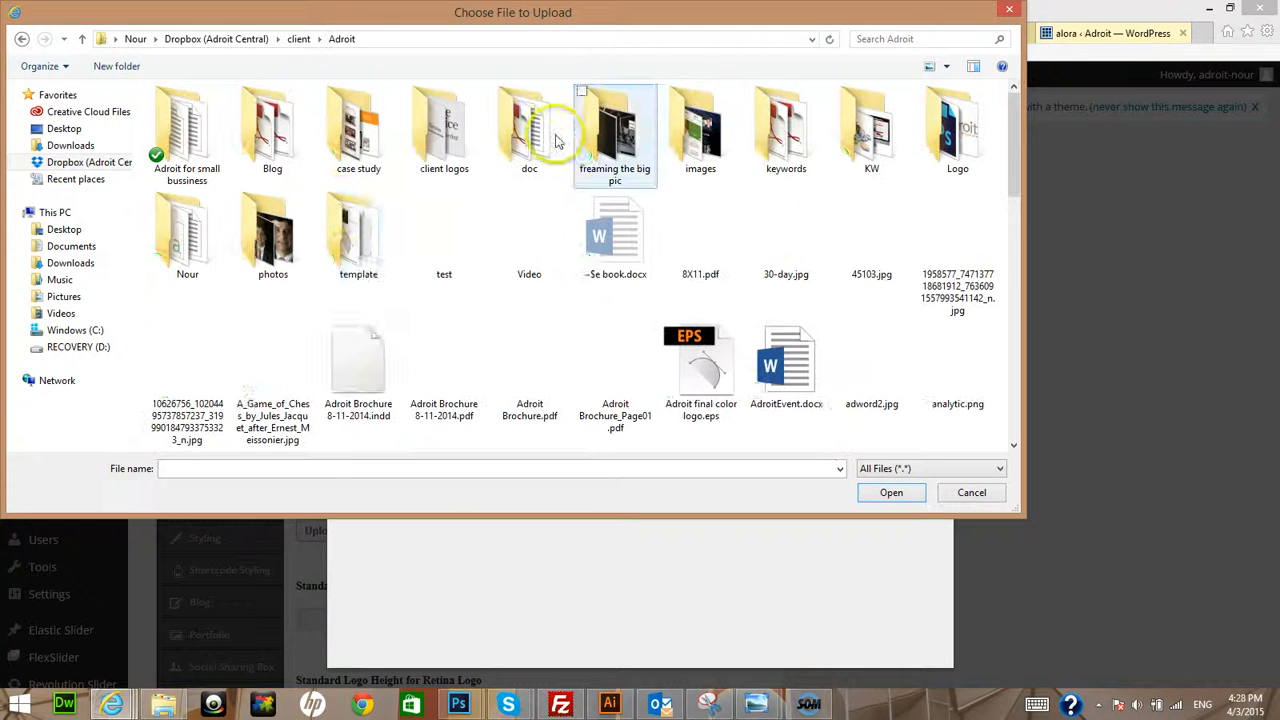
pyautogui.click(444, 238)
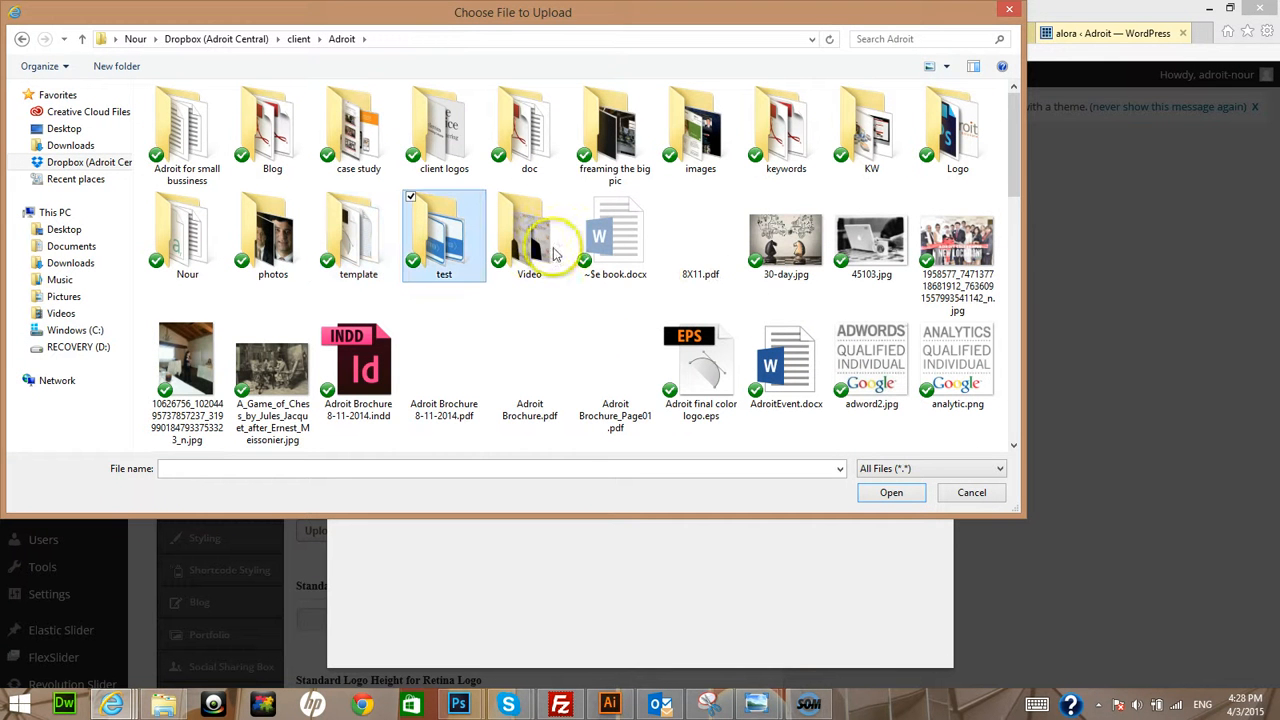
pyautogui.press('l')
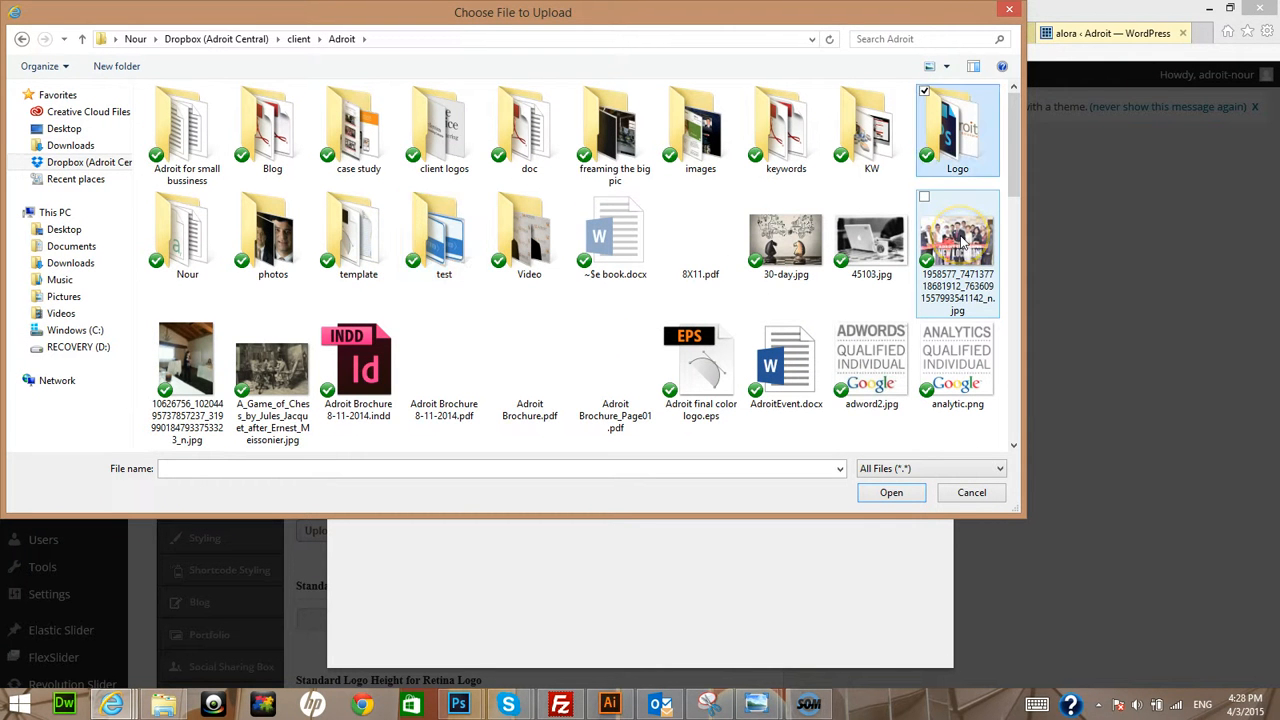
pyautogui.doubleClick(964, 100)
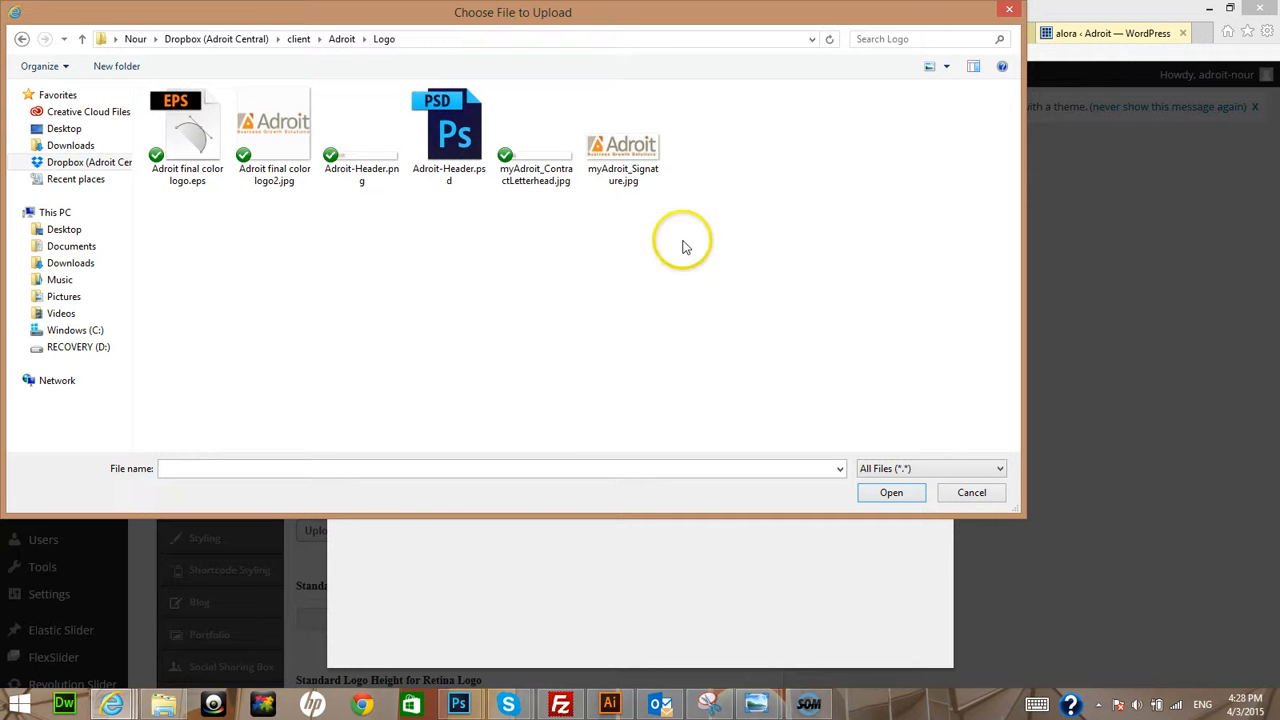
pyautogui.doubleClick(657, 172)
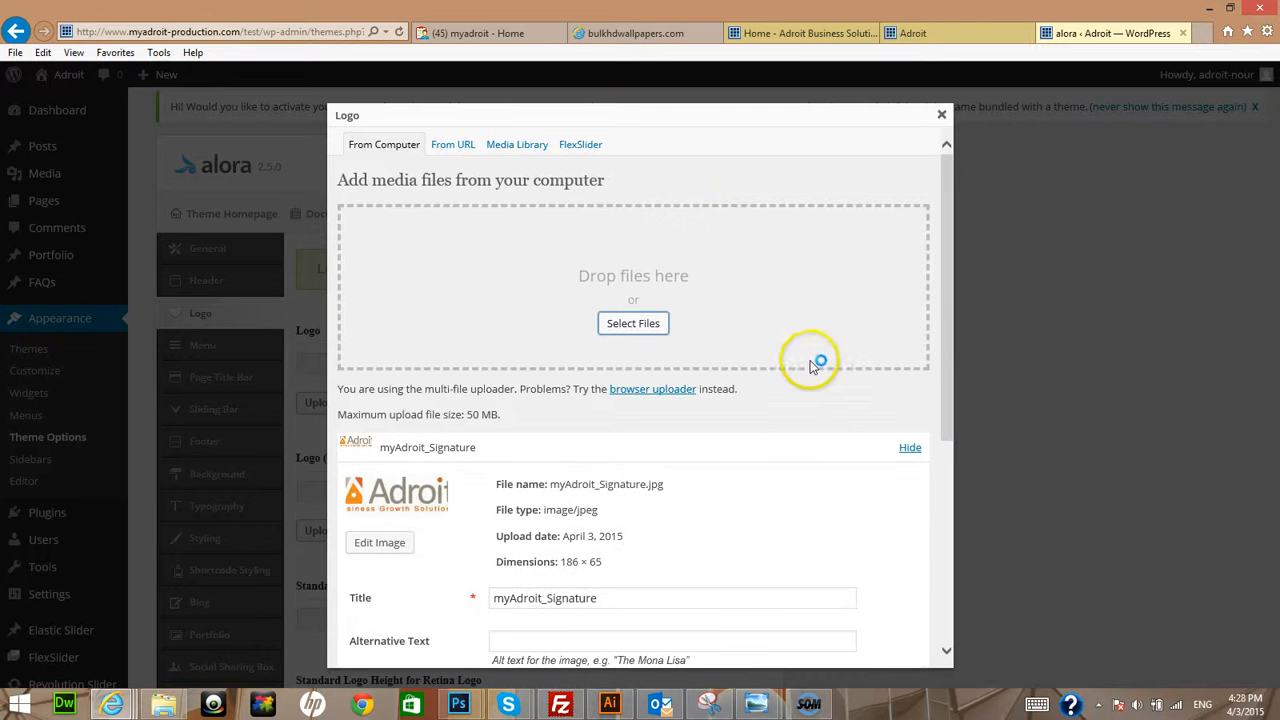
pyautogui.scroll(-5, 926, 424)
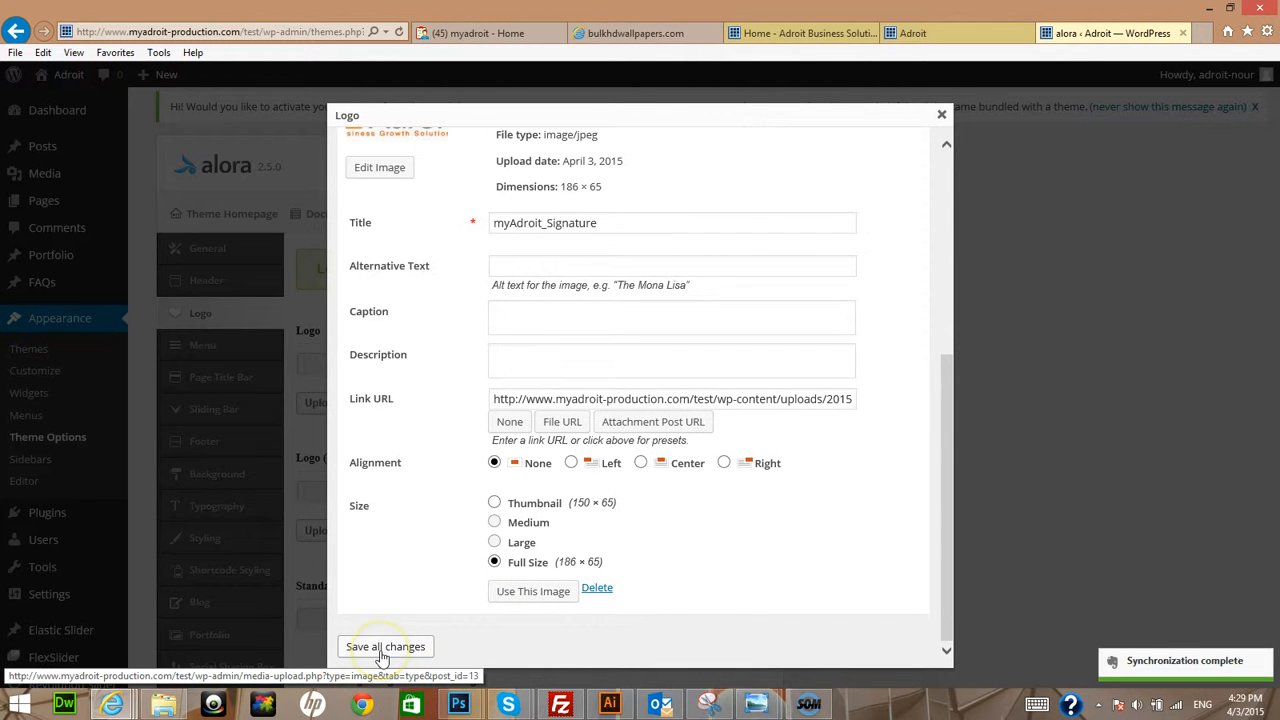
pyautogui.click(512, 594)
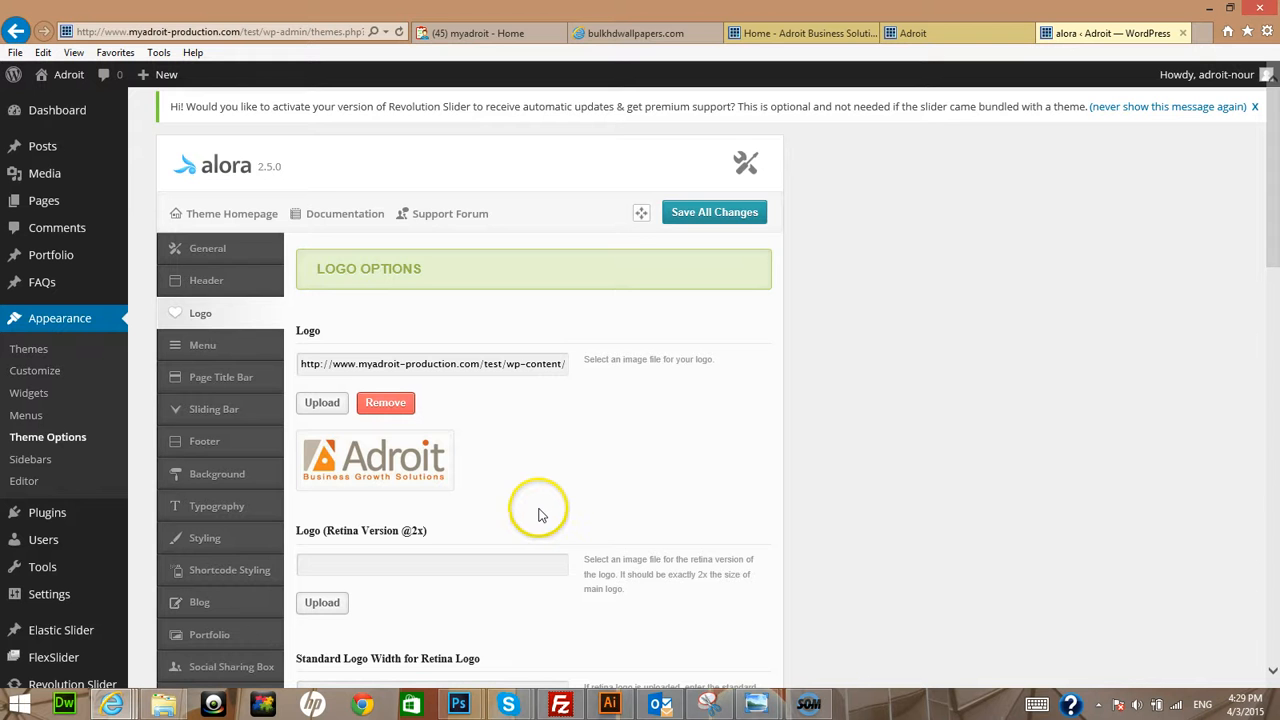
# Upload myAdroit_Signature.jpg as the site favicon and save all theme option changes
pyautogui.scroll(-3, 600, 507)
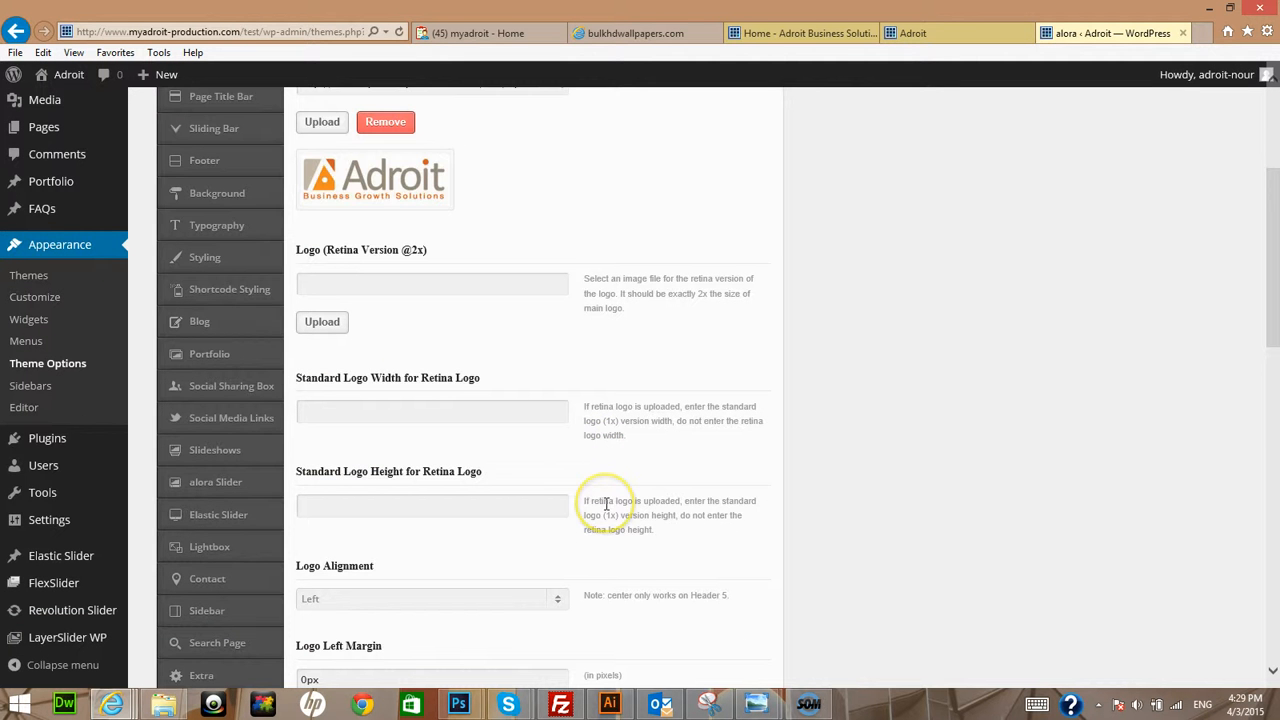
pyautogui.scroll(-9, 570, 497)
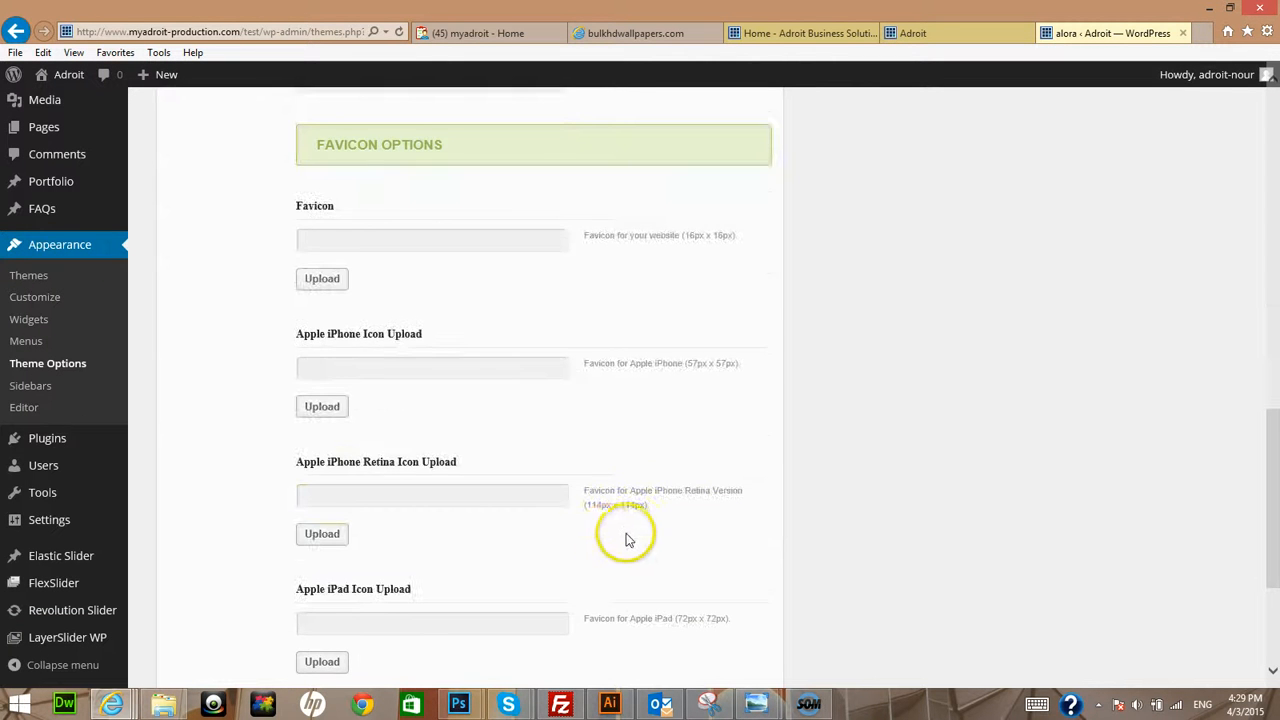
pyautogui.scroll(2, 600, 540)
pyautogui.scroll(2, 486, 443)
pyautogui.scroll(-3, 400, 405)
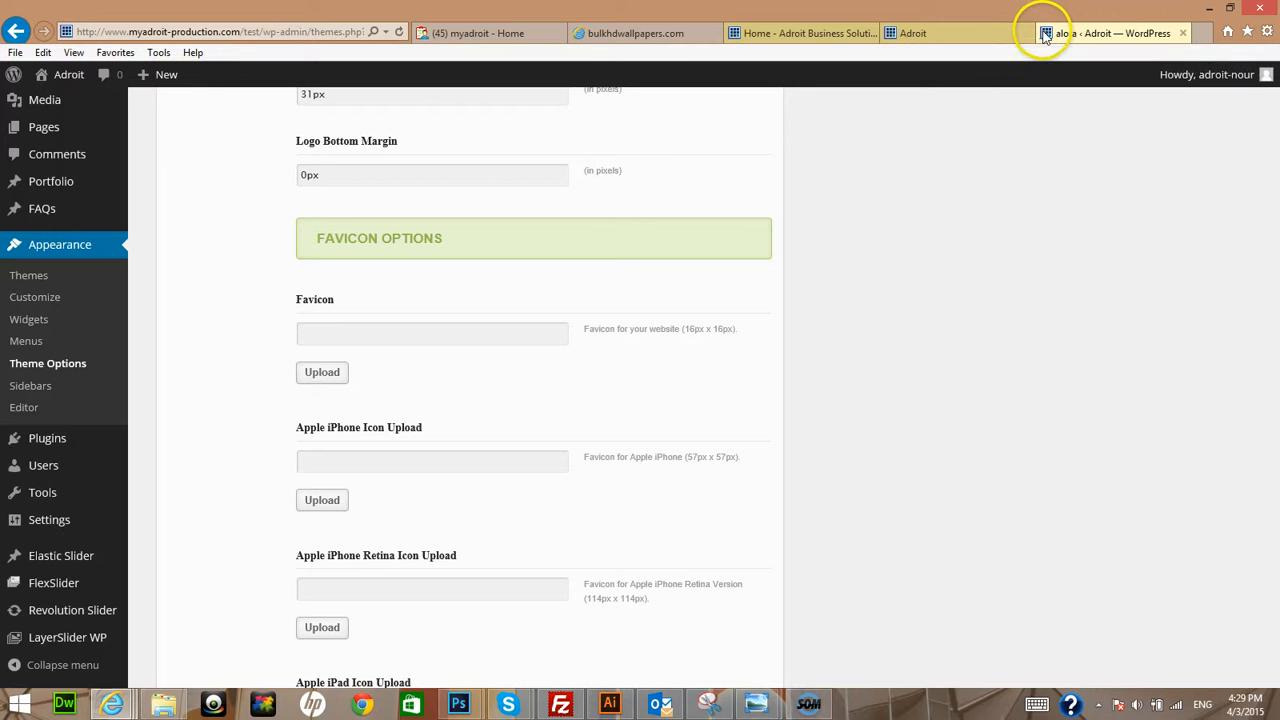
pyautogui.click(330, 372)
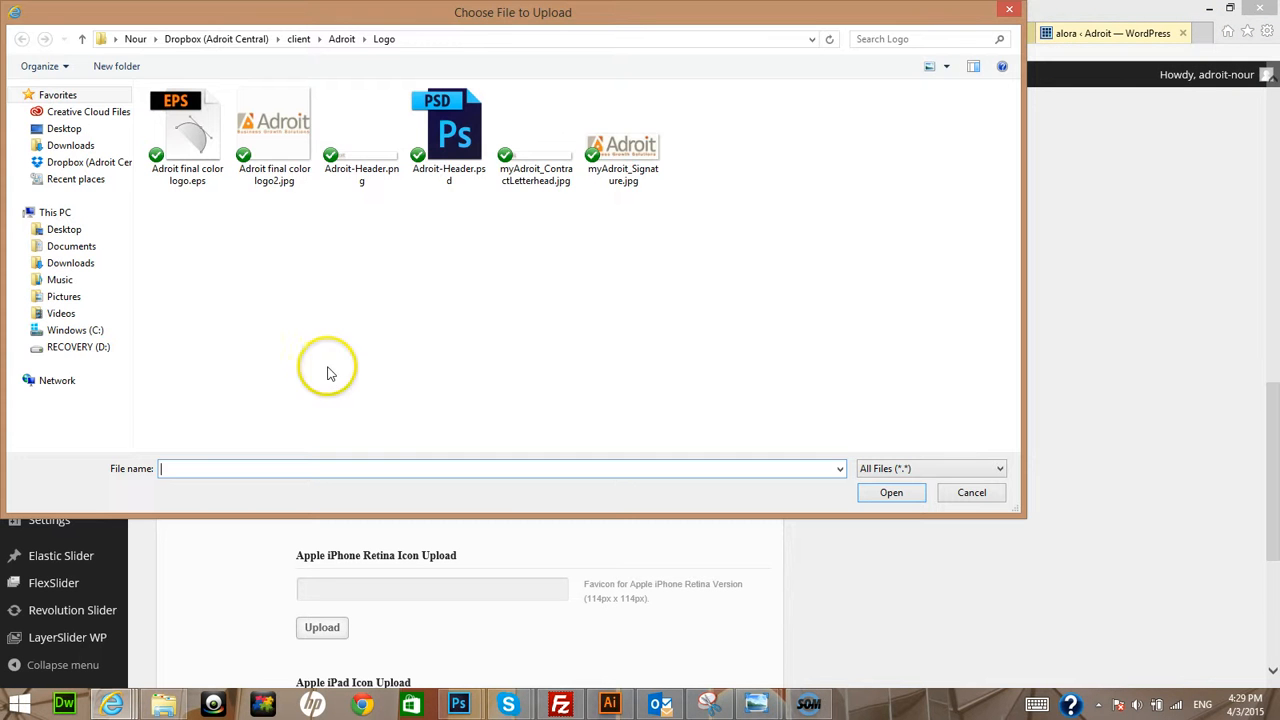
pyautogui.doubleClick(620, 170)
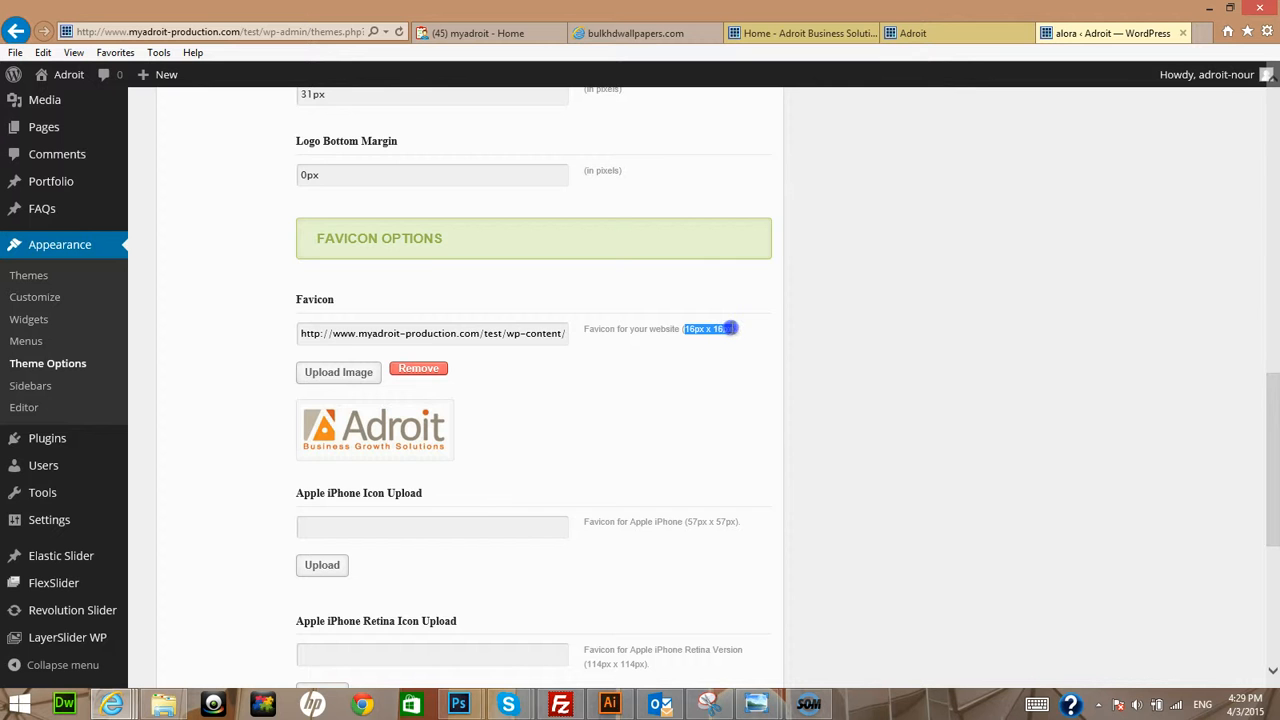
pyautogui.scroll(-5, 617, 423)
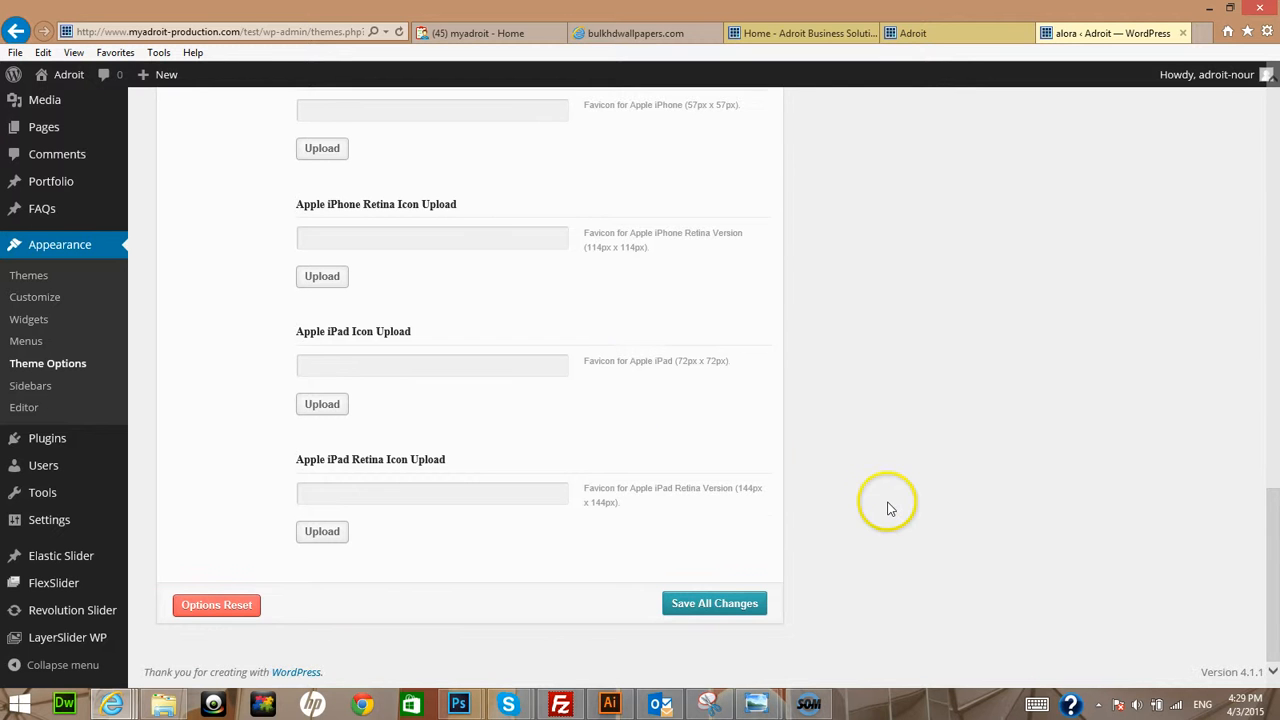
pyautogui.click(714, 606)
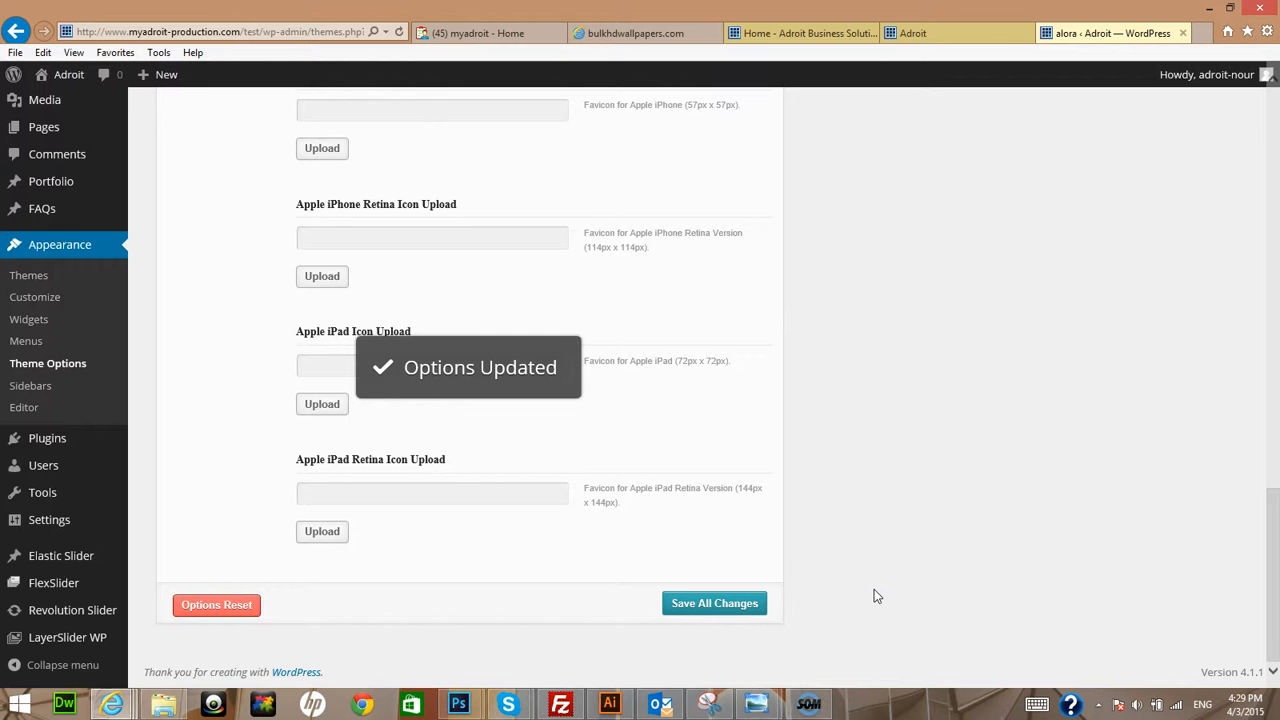
# Reload the test site's front page to check the new logo, and return to the theme's logo options
pyautogui.scroll(15, 874, 589)
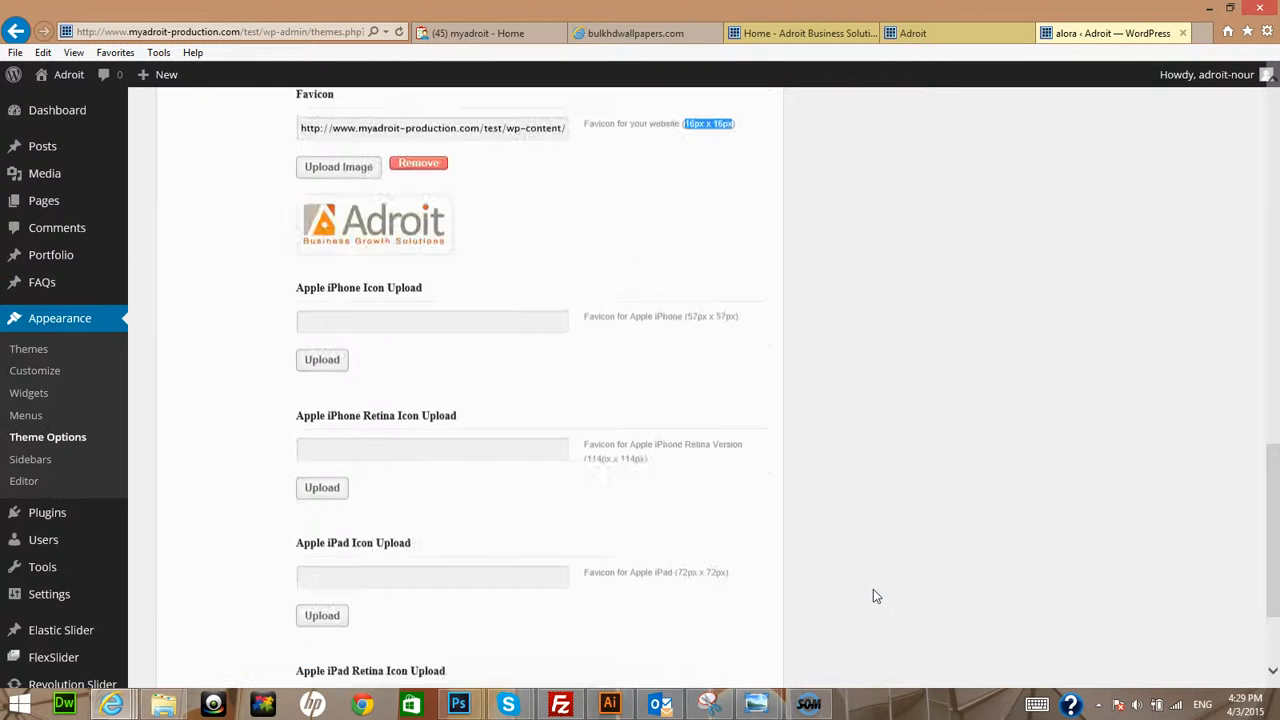
pyautogui.click(955, 30)
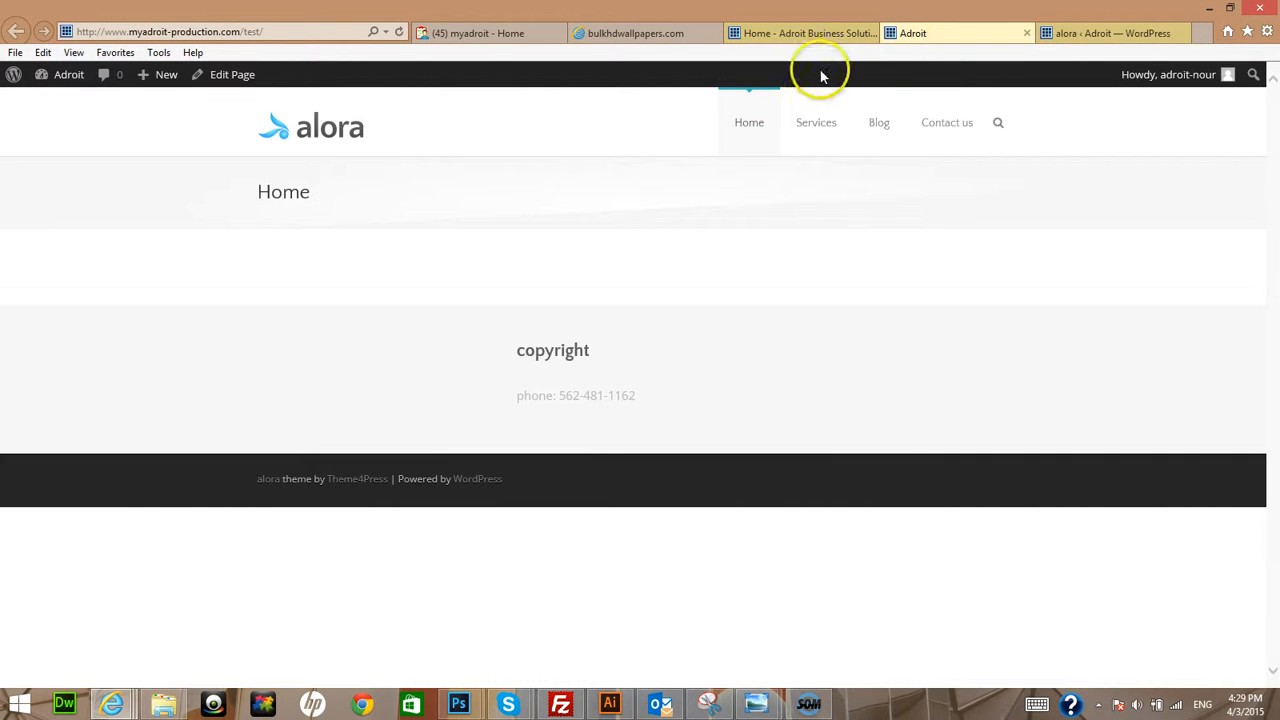
pyautogui.click(399, 31)
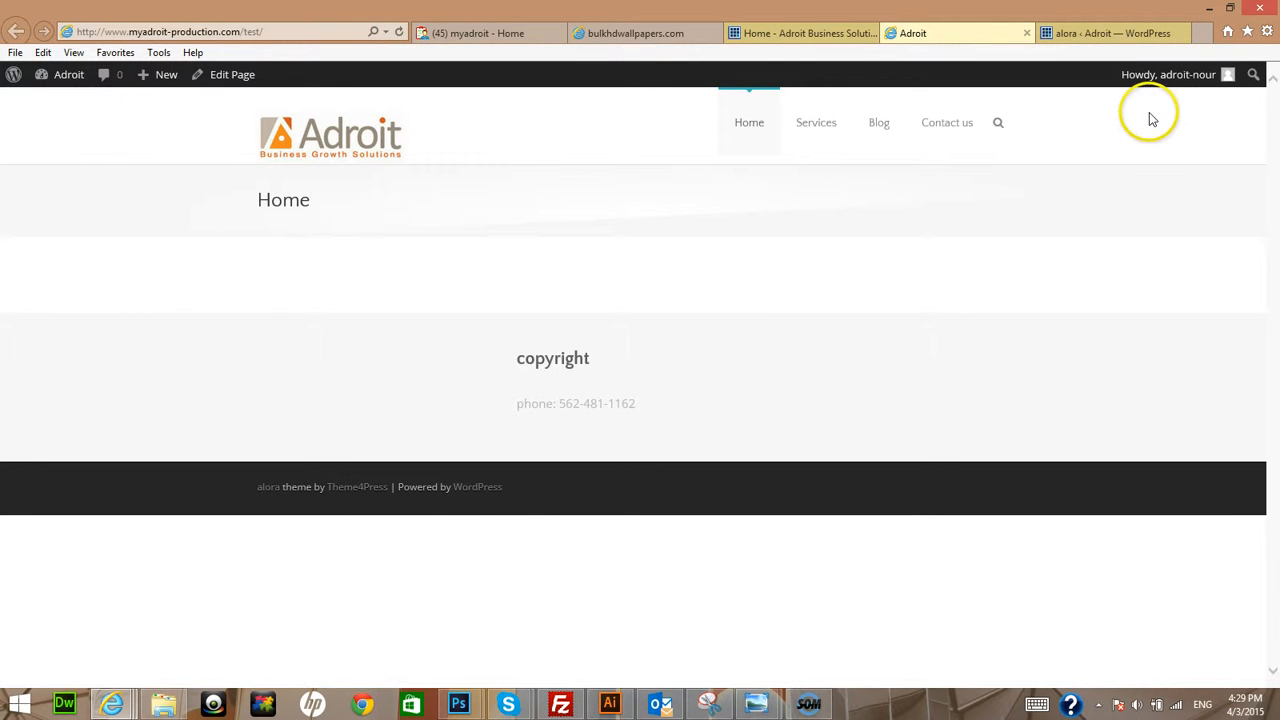
pyautogui.click(1071, 33)
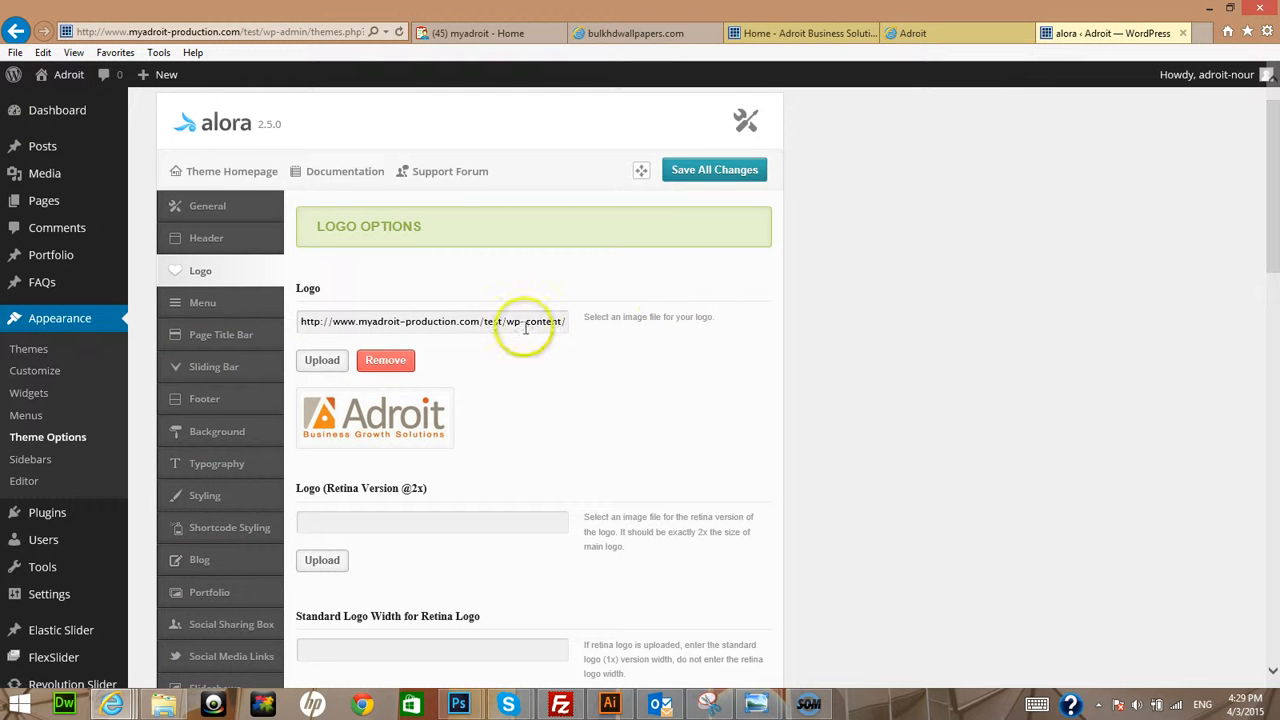
# View the header on the test site's front page and return to the theme options
pyautogui.moveTo(93, 255)
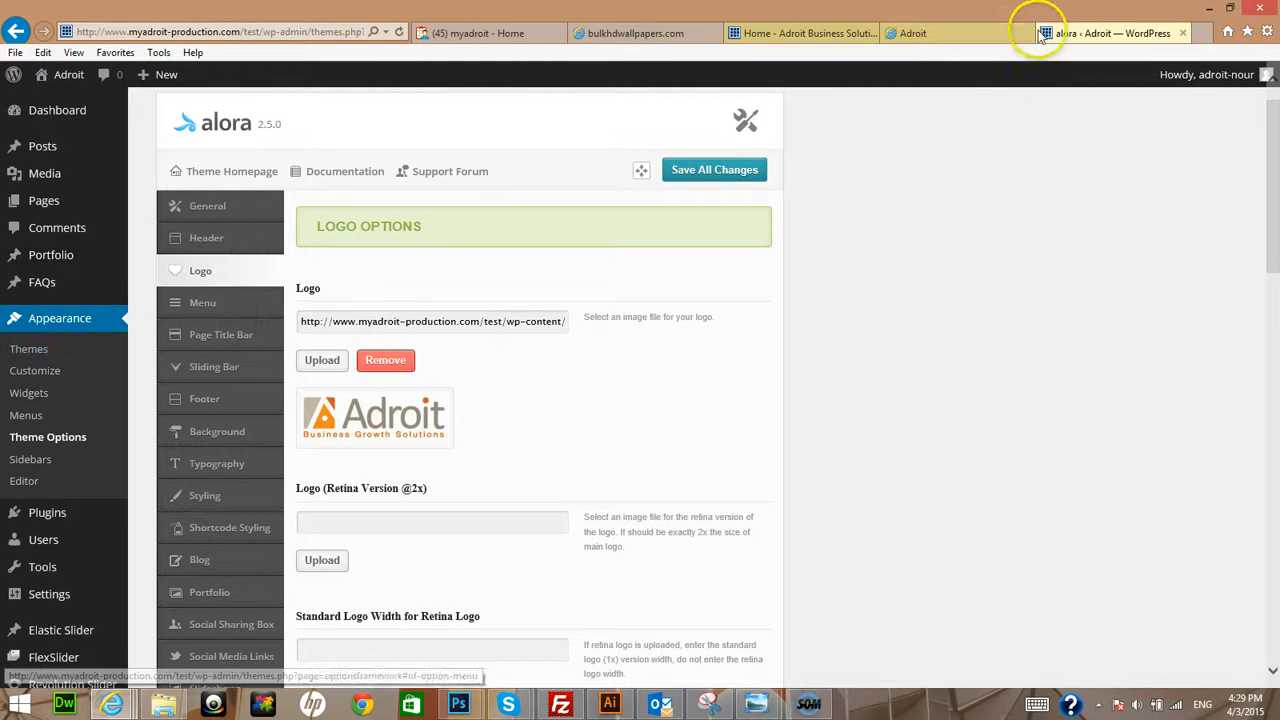
pyautogui.click(932, 33)
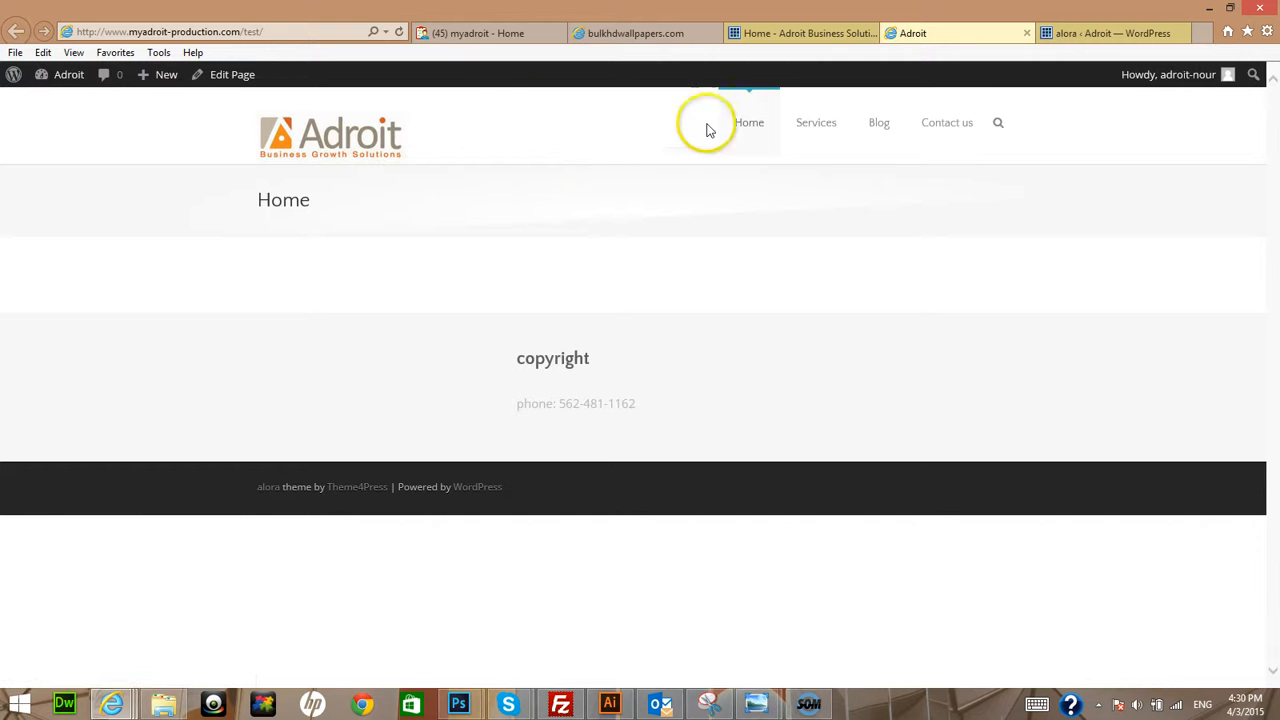
pyautogui.click(1090, 33)
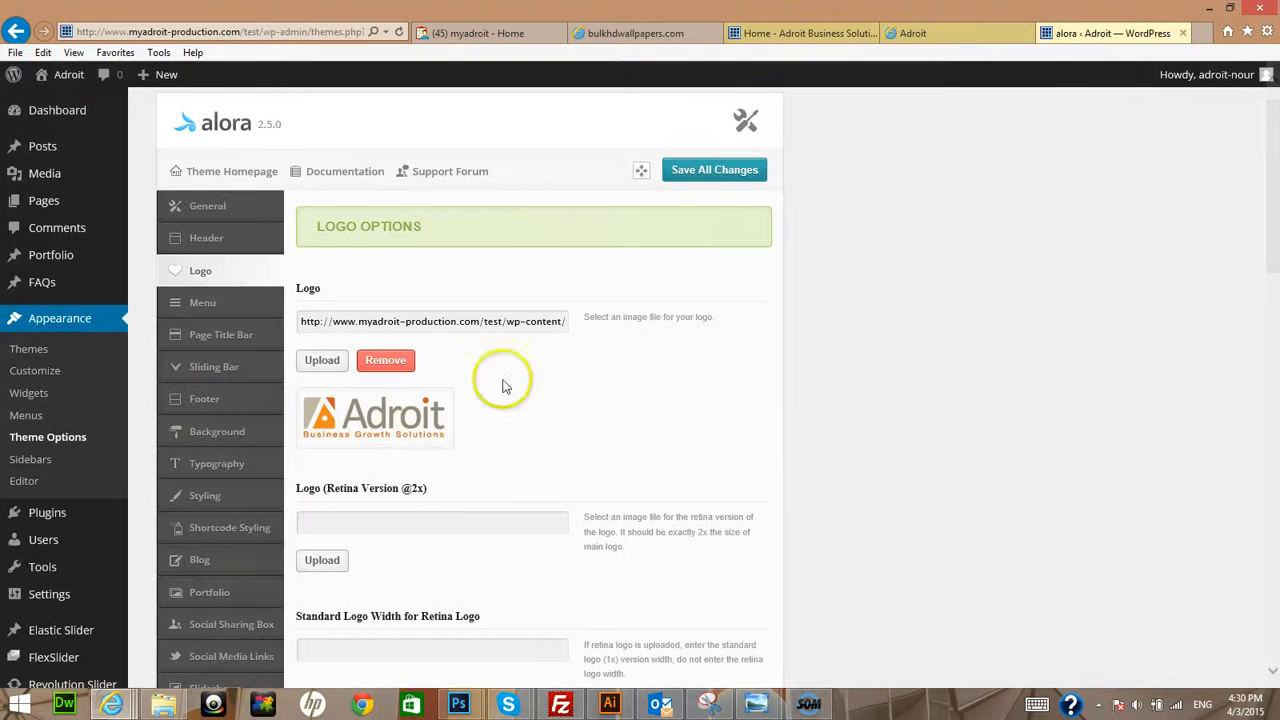
# Open the LayerSlider WP slider list and dismiss its documentation tip
pyautogui.scroll(-5, 90, 390)
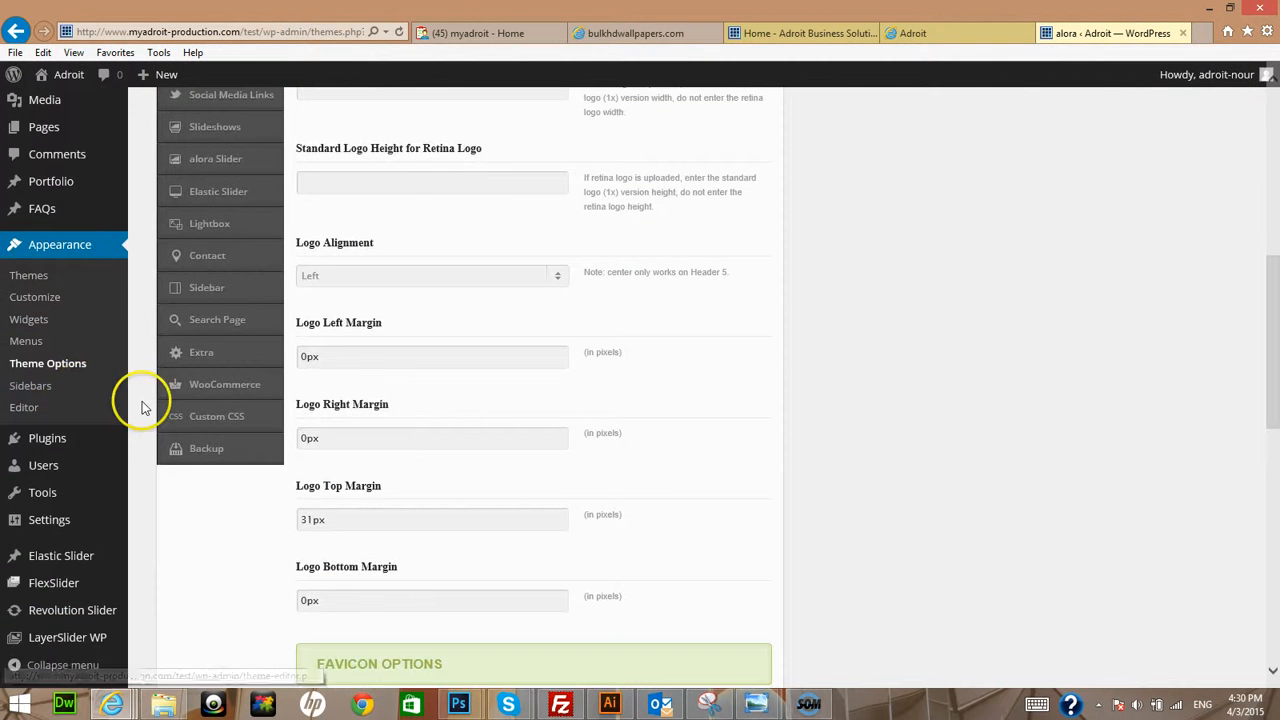
pyautogui.moveTo(48, 645)
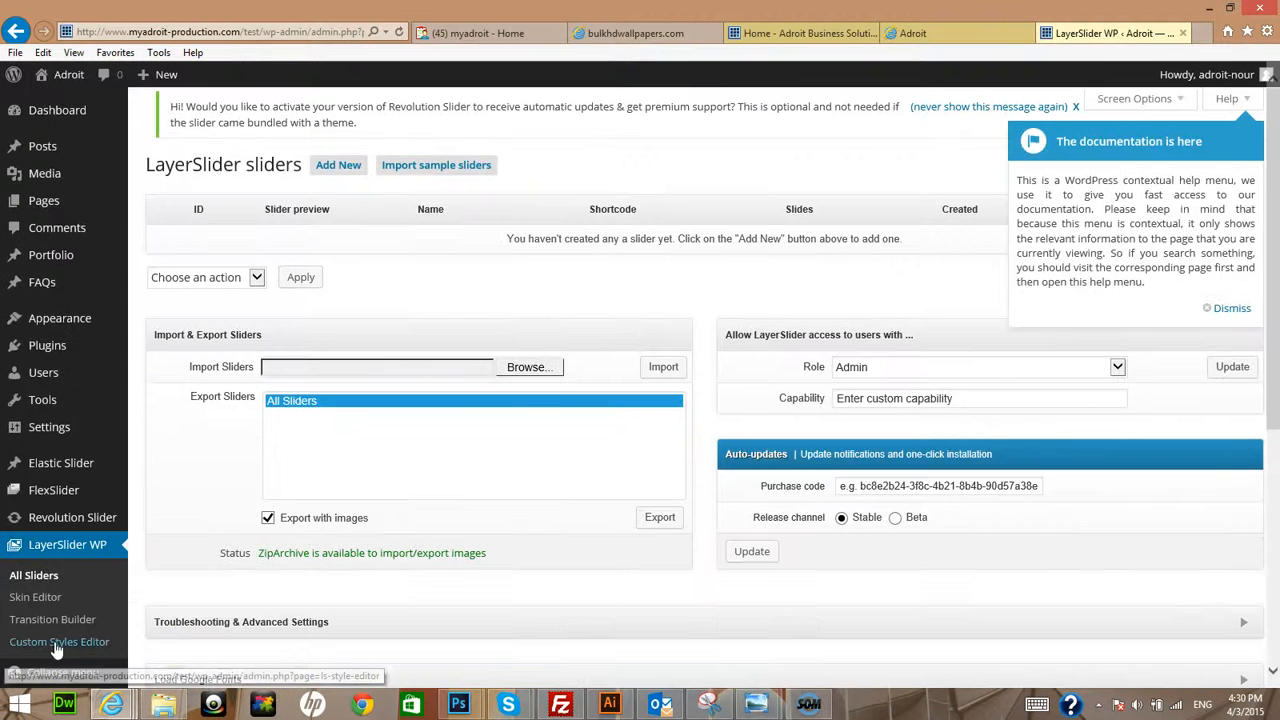
pyautogui.scroll(-5, 258, 463)
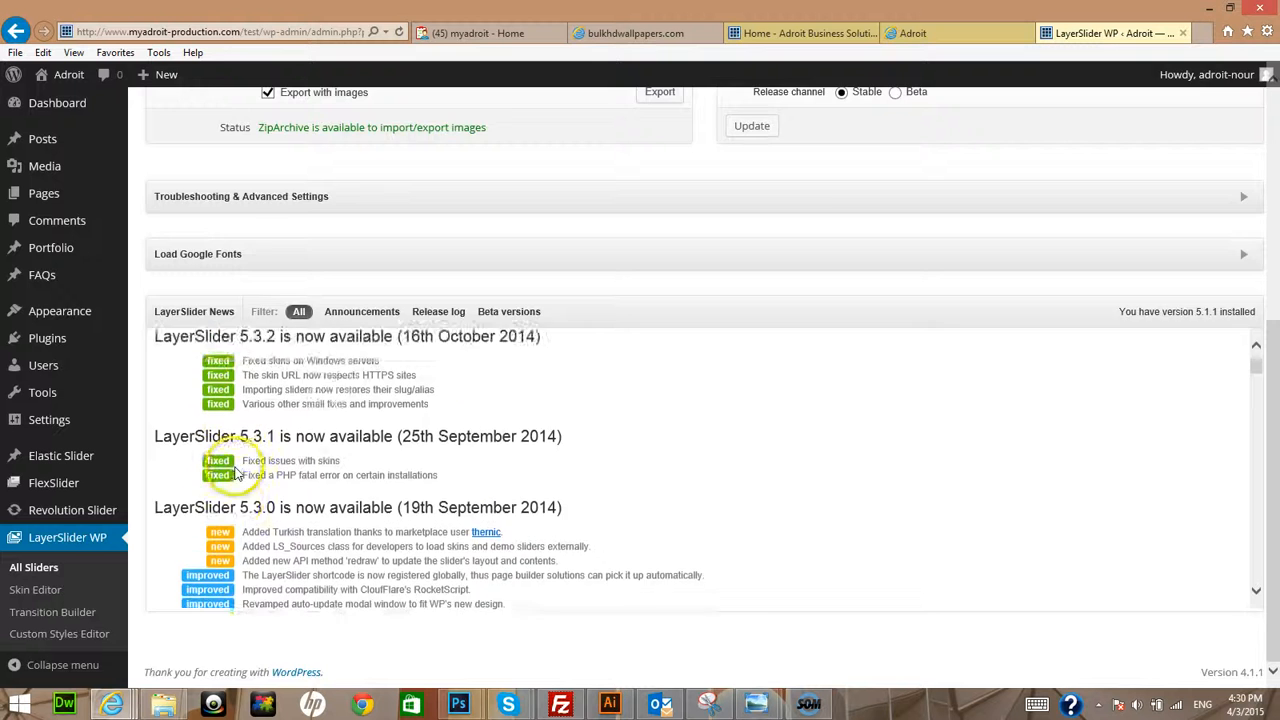
pyautogui.scroll(3, 240, 470)
pyautogui.scroll(4, 238, 472)
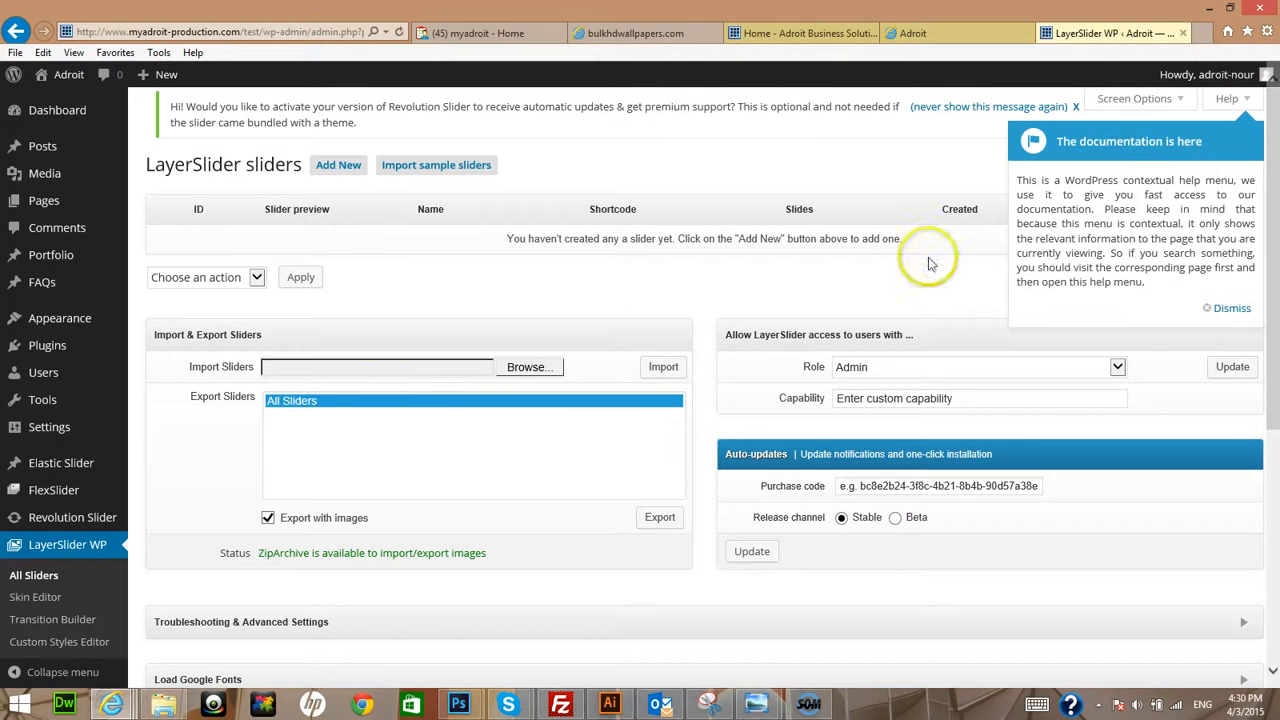
pyautogui.click(1221, 310)
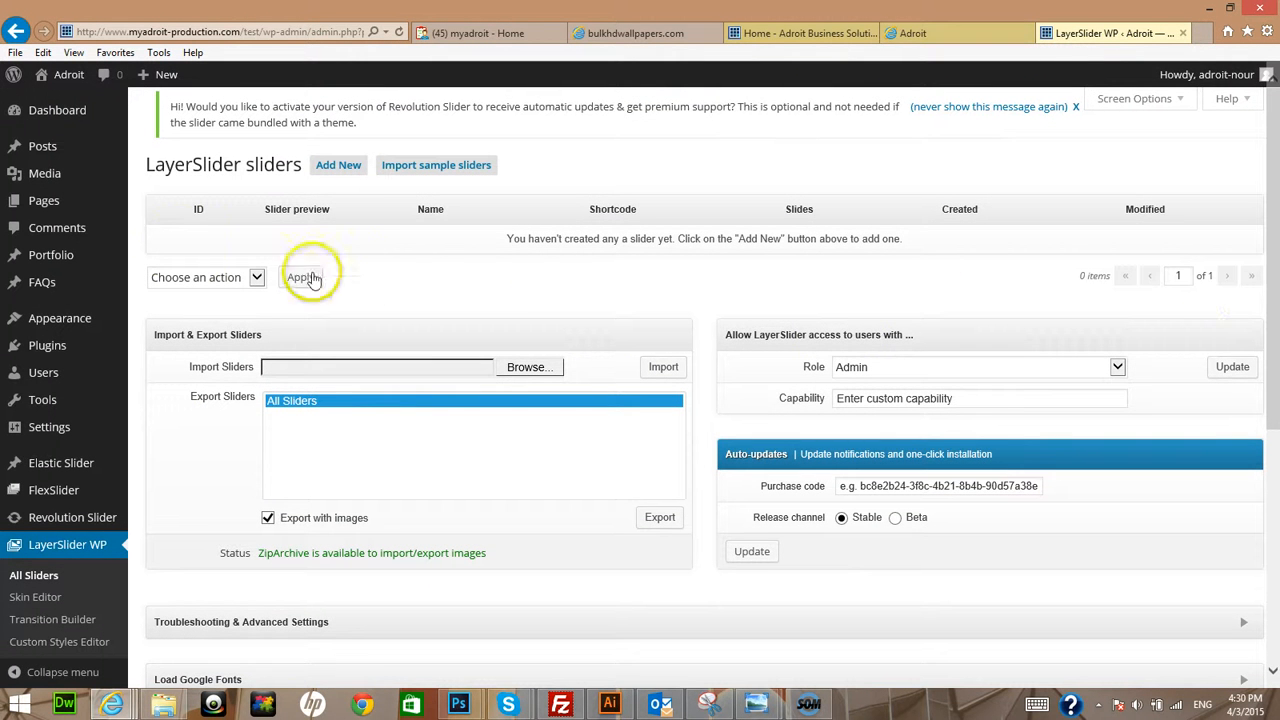
# Create a new LayerSlider slider named "Home page slider"
pyautogui.click(337, 168)
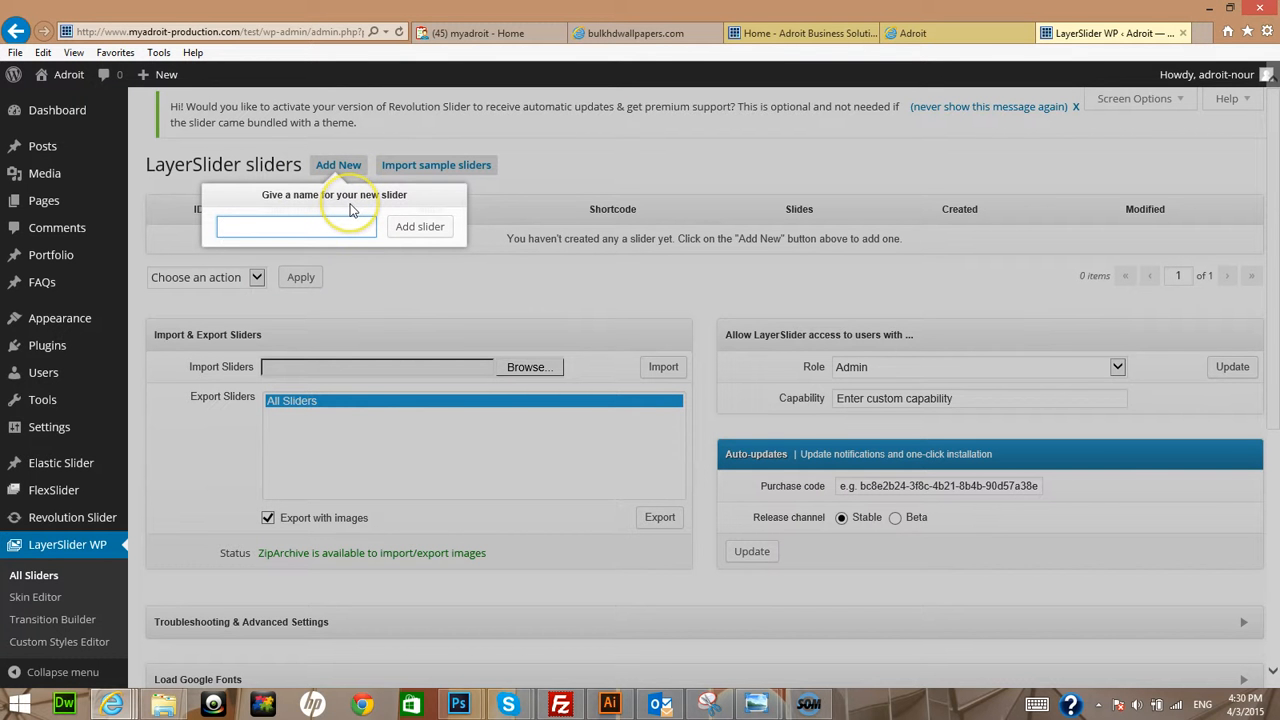
pyautogui.write('H')
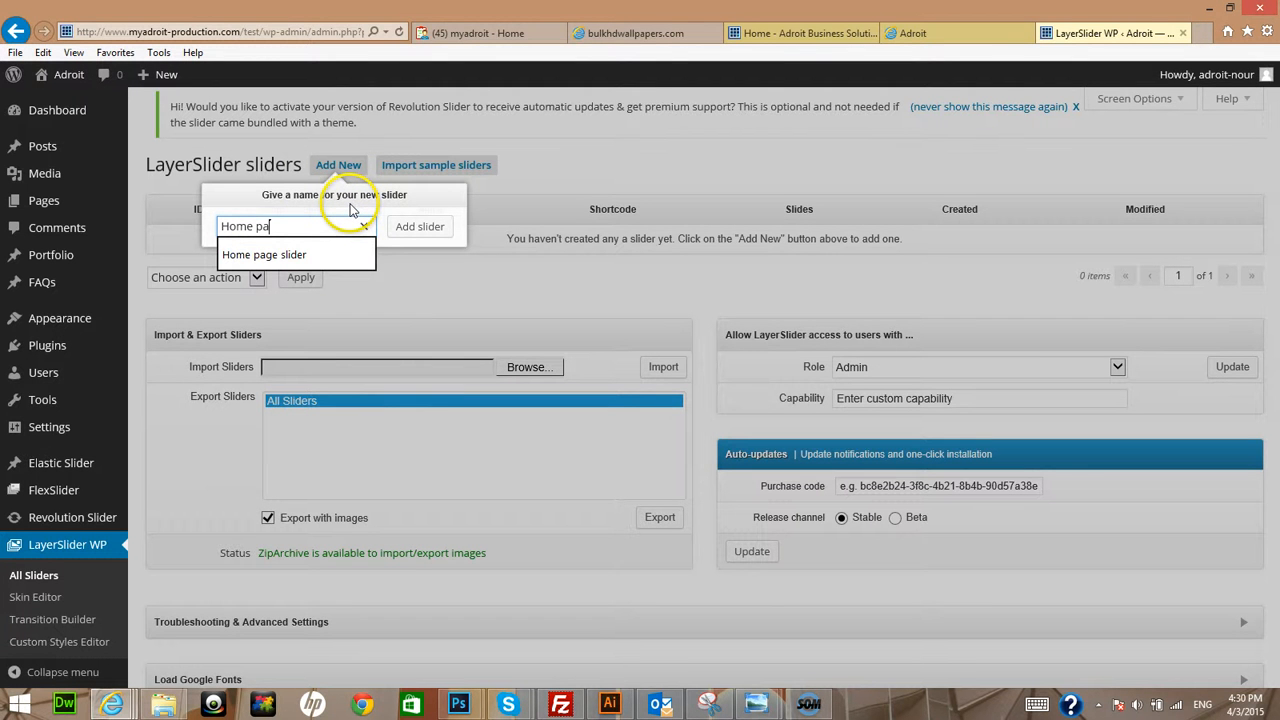
pyautogui.write('ome pa')
pyautogui.press('Down')
pyautogui.press('Return')
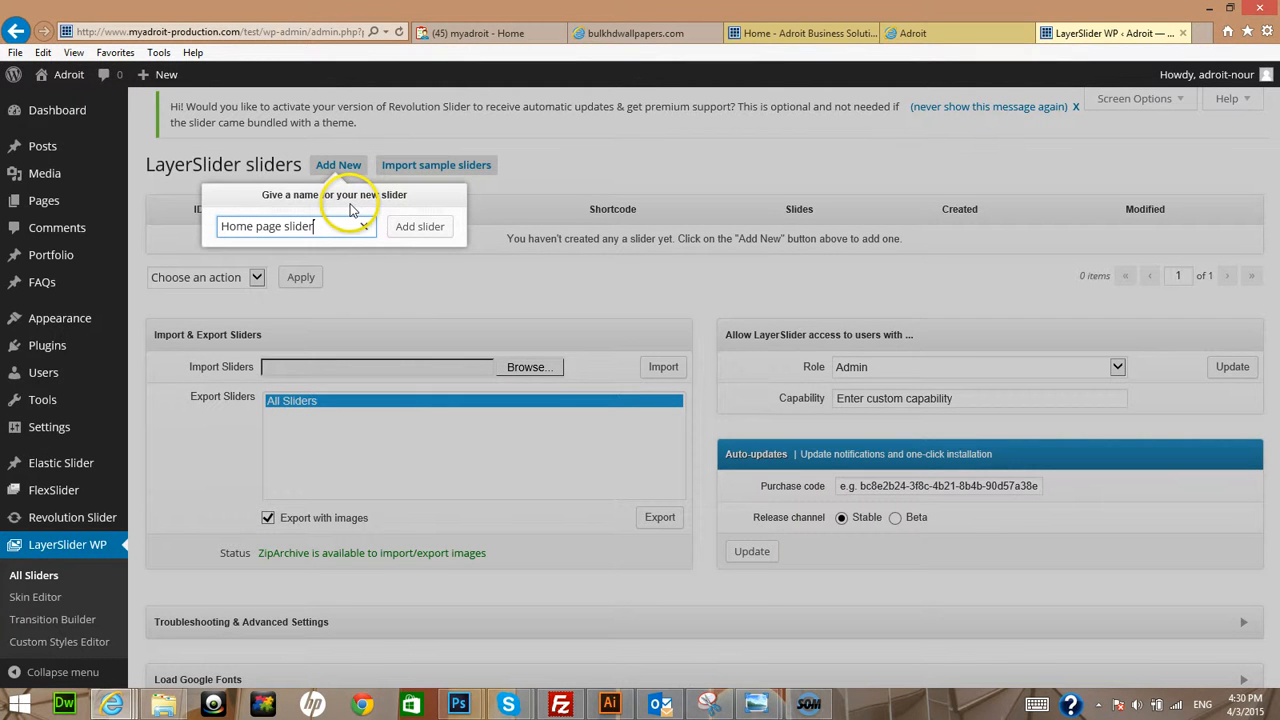
pyautogui.click(402, 228)
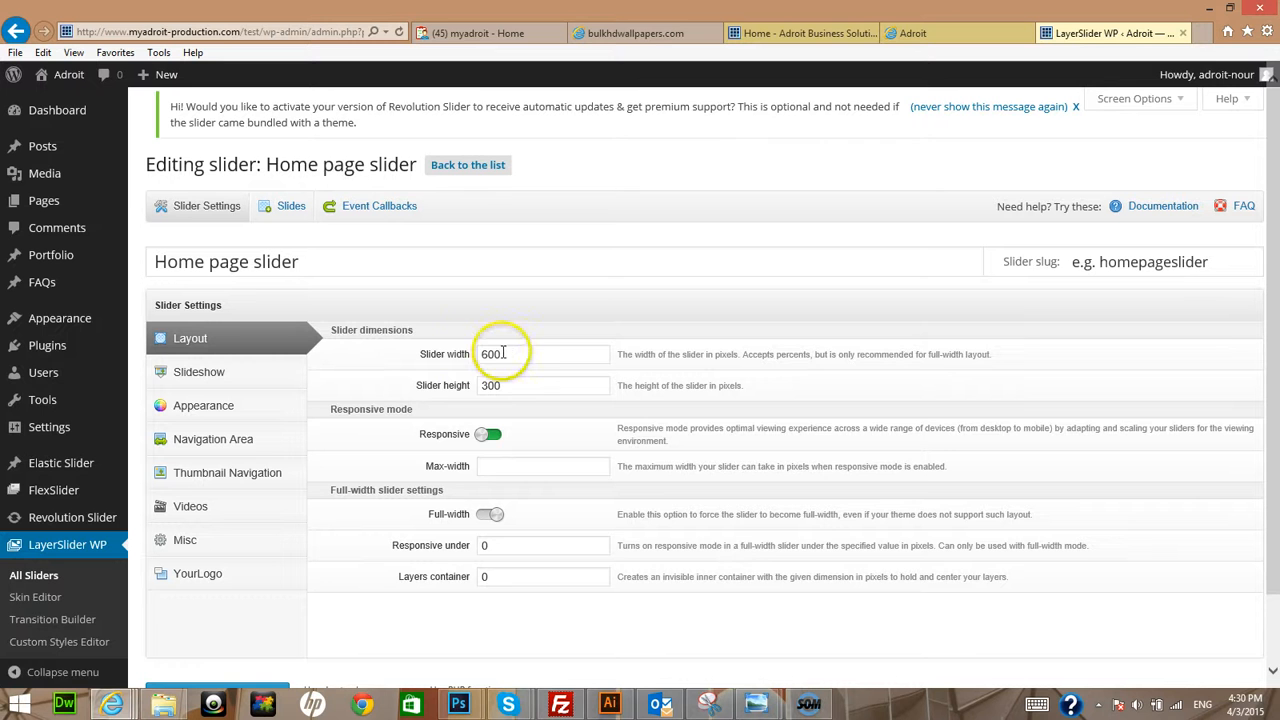
# Set the slider's width to 100% in its layout settings
pyautogui.moveTo(500, 353); pyautogui.dragTo(455, 353)
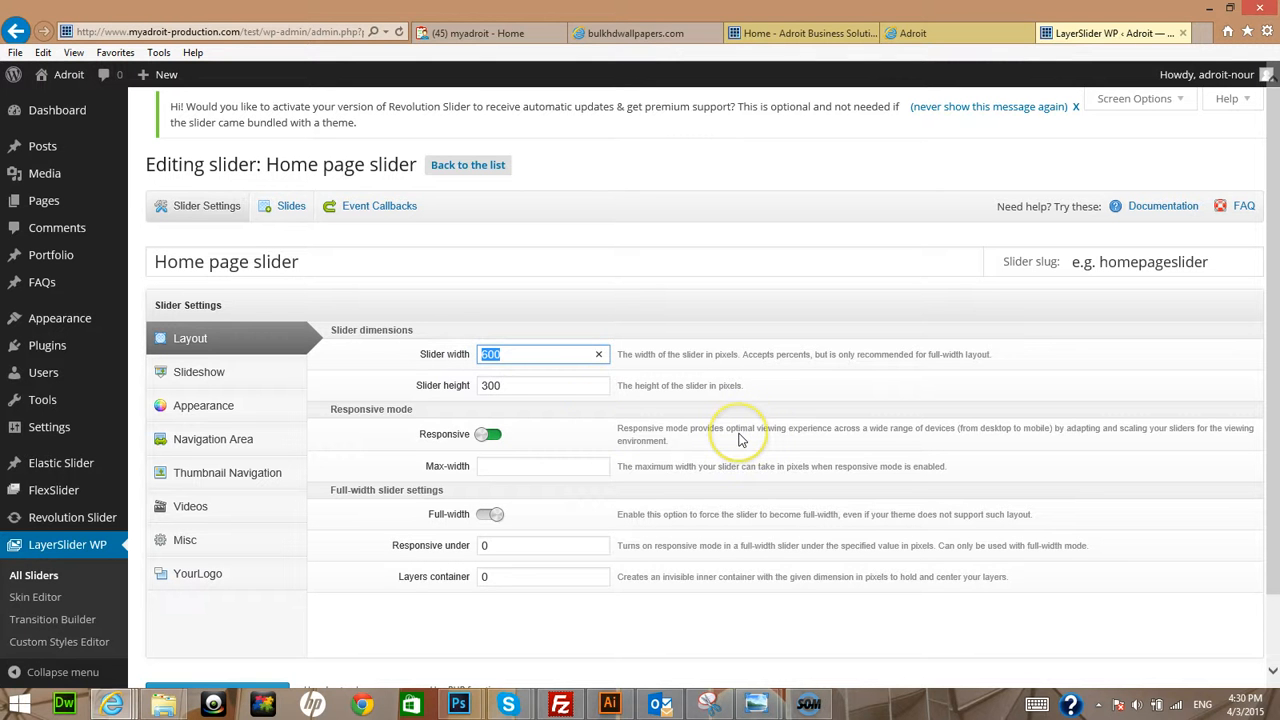
pyautogui.write('100')
pyautogui.press('Down')
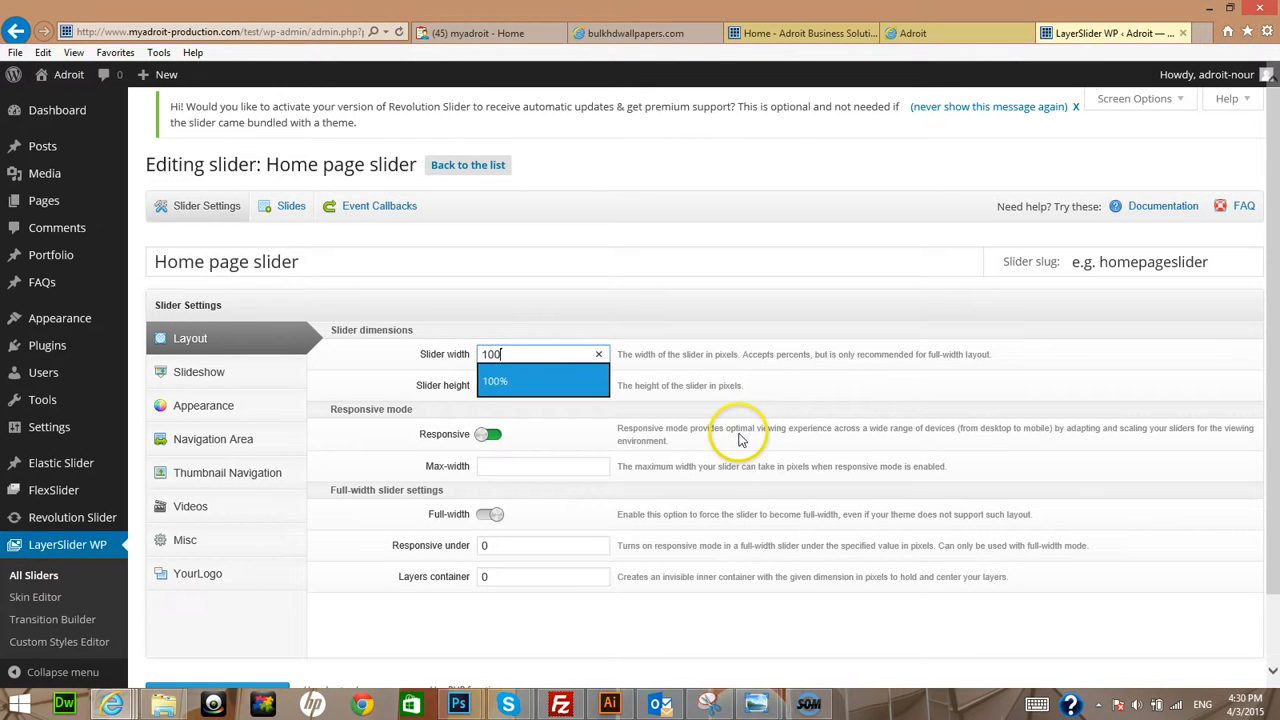
pyautogui.press('Return')
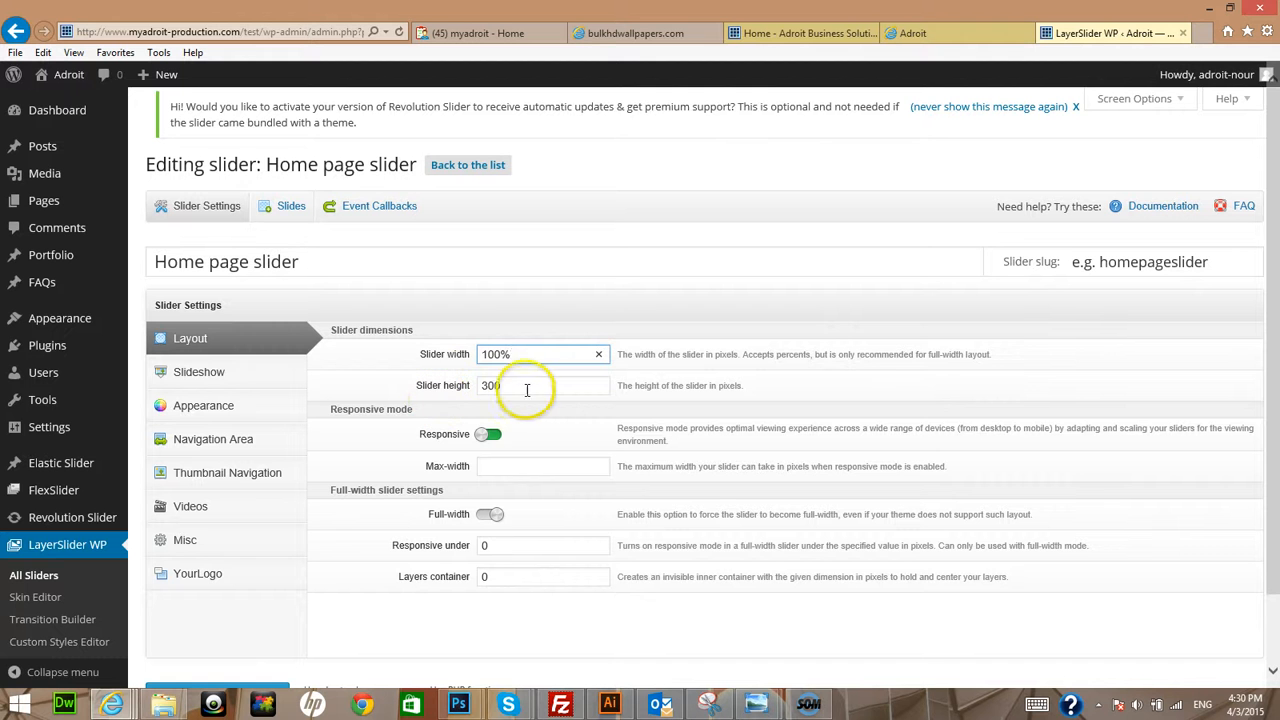
pyautogui.click(503, 437)
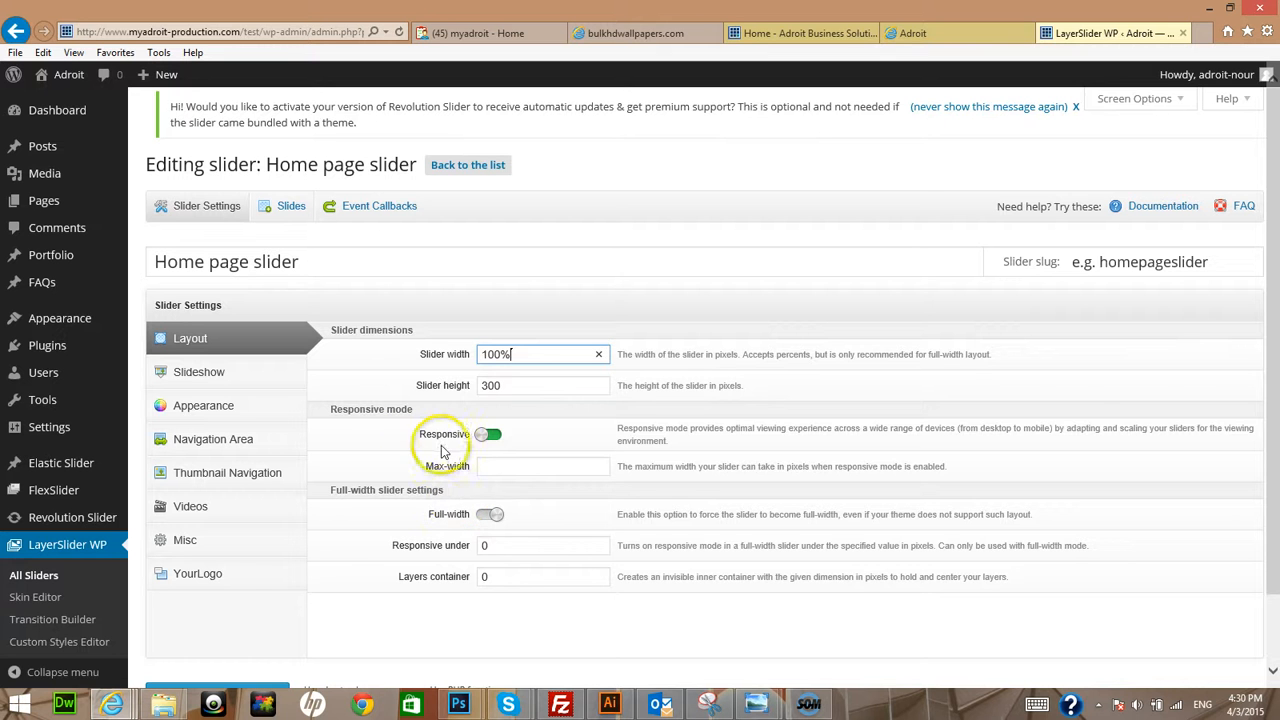
# Review the slider's slideshow settings and save the slider changes
pyautogui.scroll(-1, 436, 390)
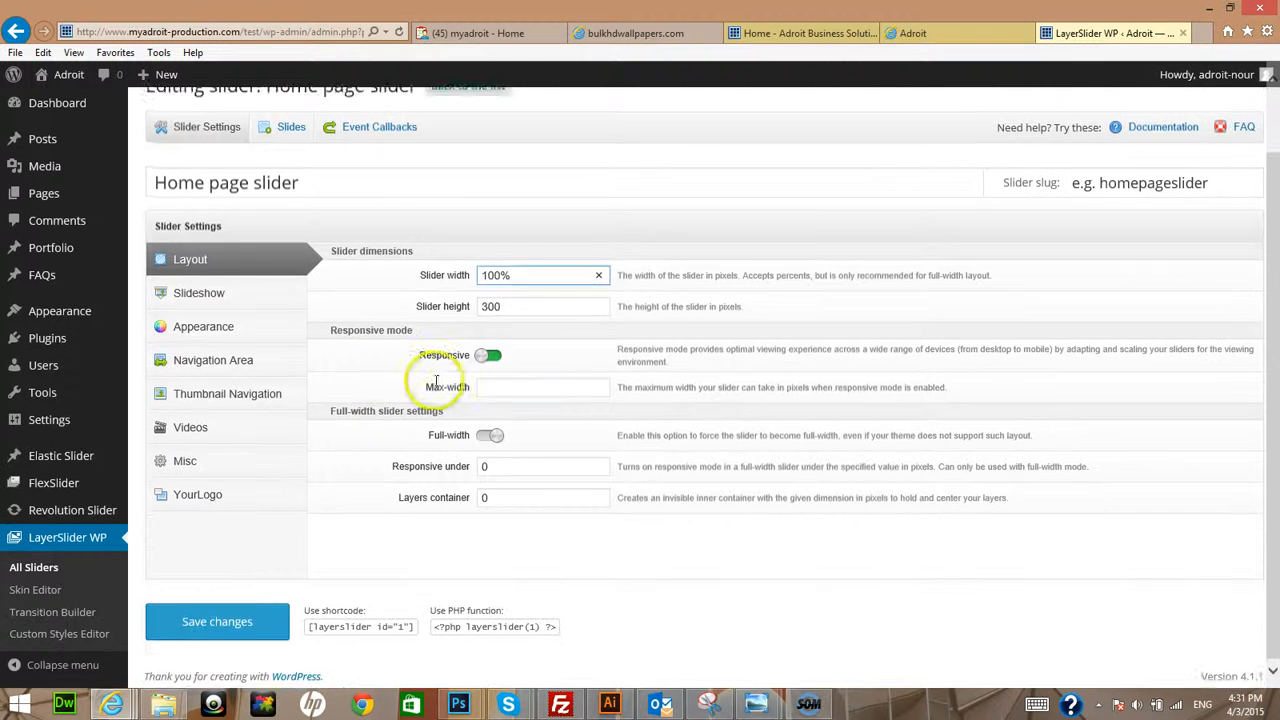
pyautogui.click(245, 292)
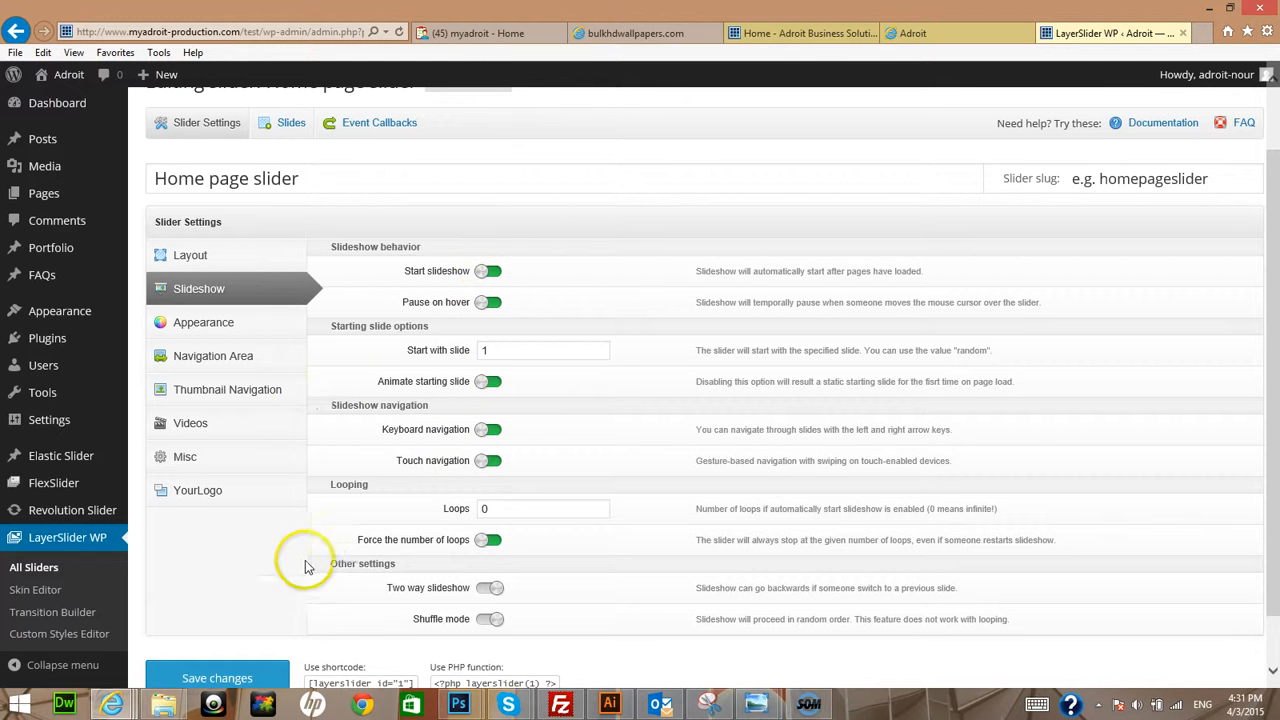
pyautogui.scroll(-1, 305, 567)
pyautogui.click(260, 617)
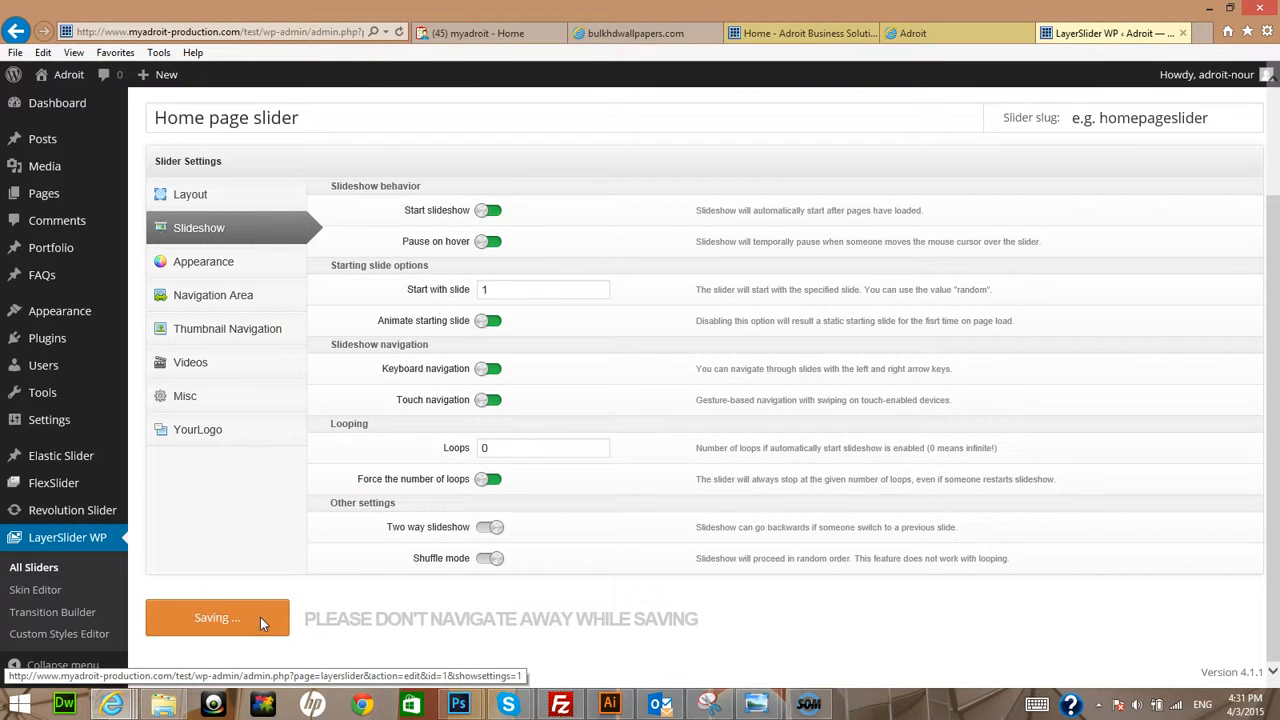
# Upload Comp_60242256.jpg from the Downloads folder and insert it as the image of Slide #1
pyautogui.scroll(2, 394, 523)
pyautogui.click(289, 222)
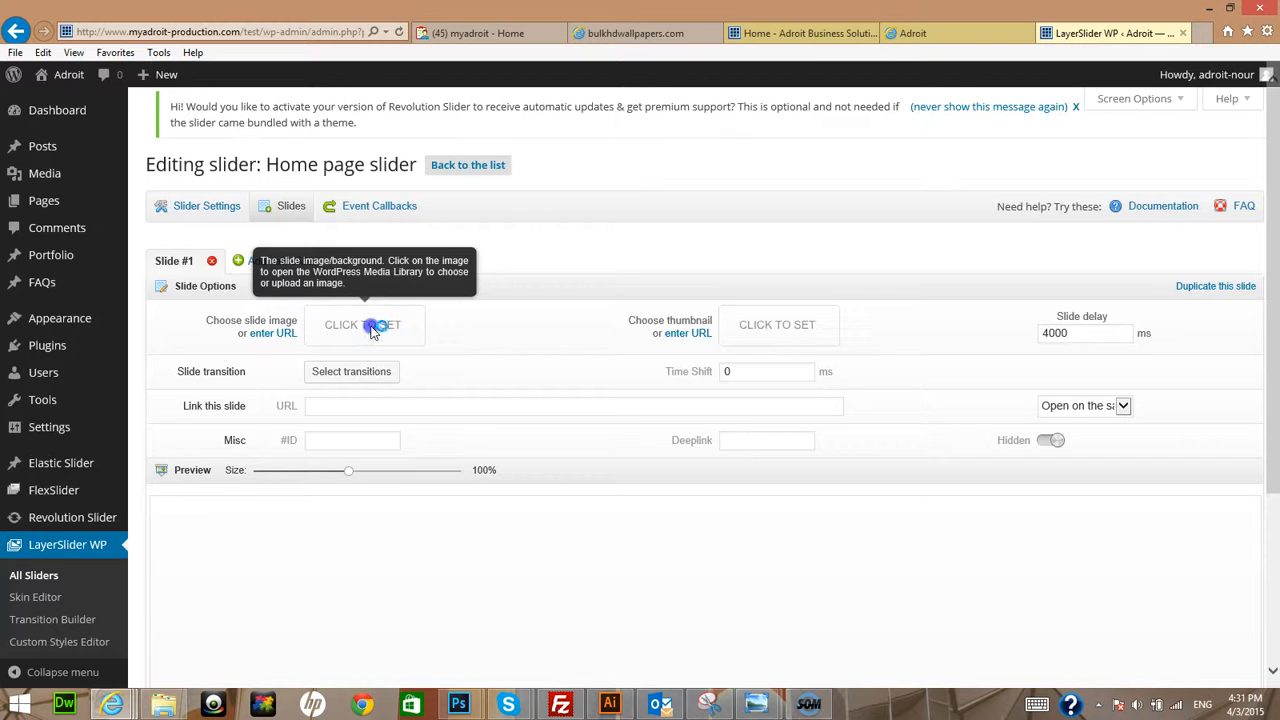
pyautogui.click(369, 329)
pyautogui.click(60, 138)
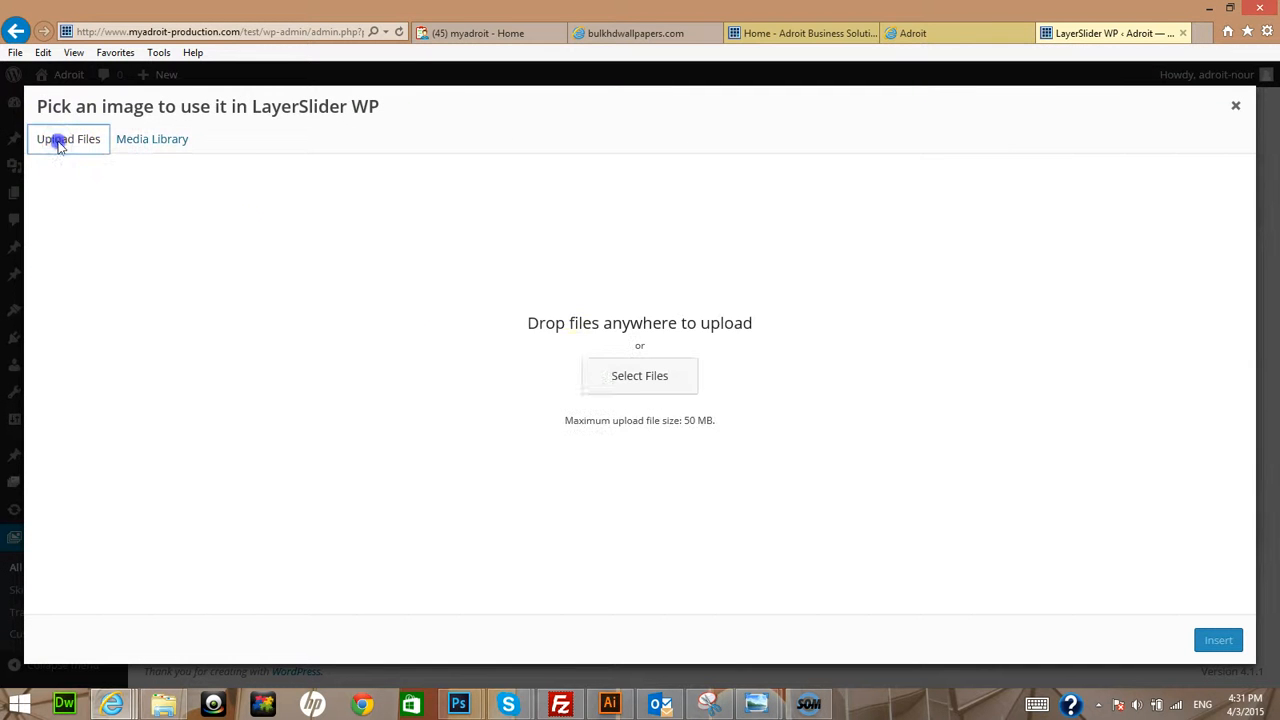
pyautogui.click(623, 377)
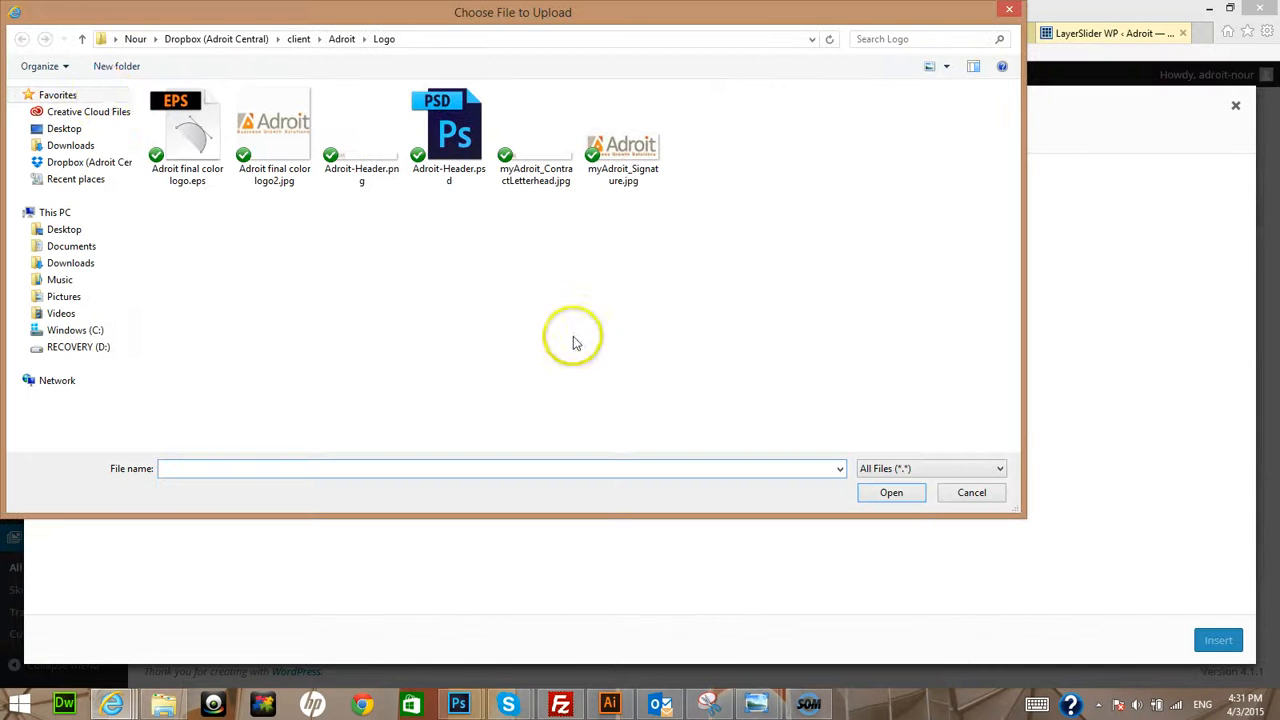
pyautogui.click(82, 146)
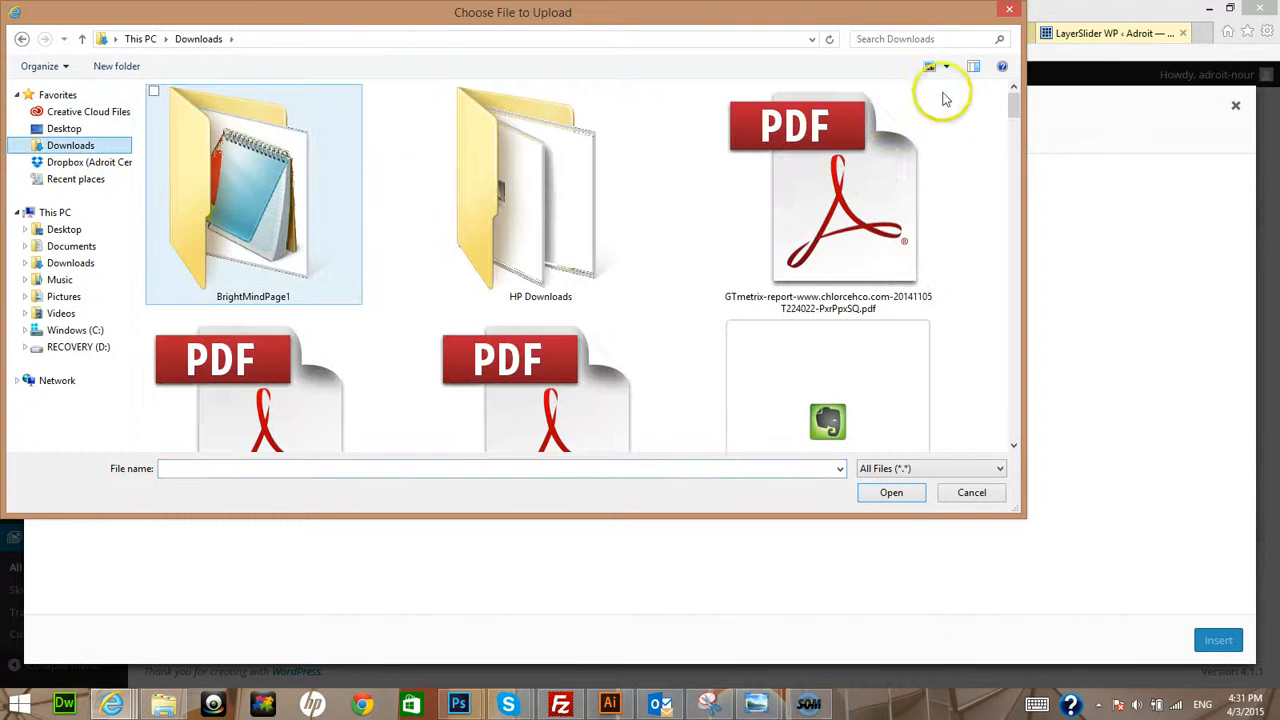
pyautogui.moveTo(1014, 106); pyautogui.dragTo(1020, 237)
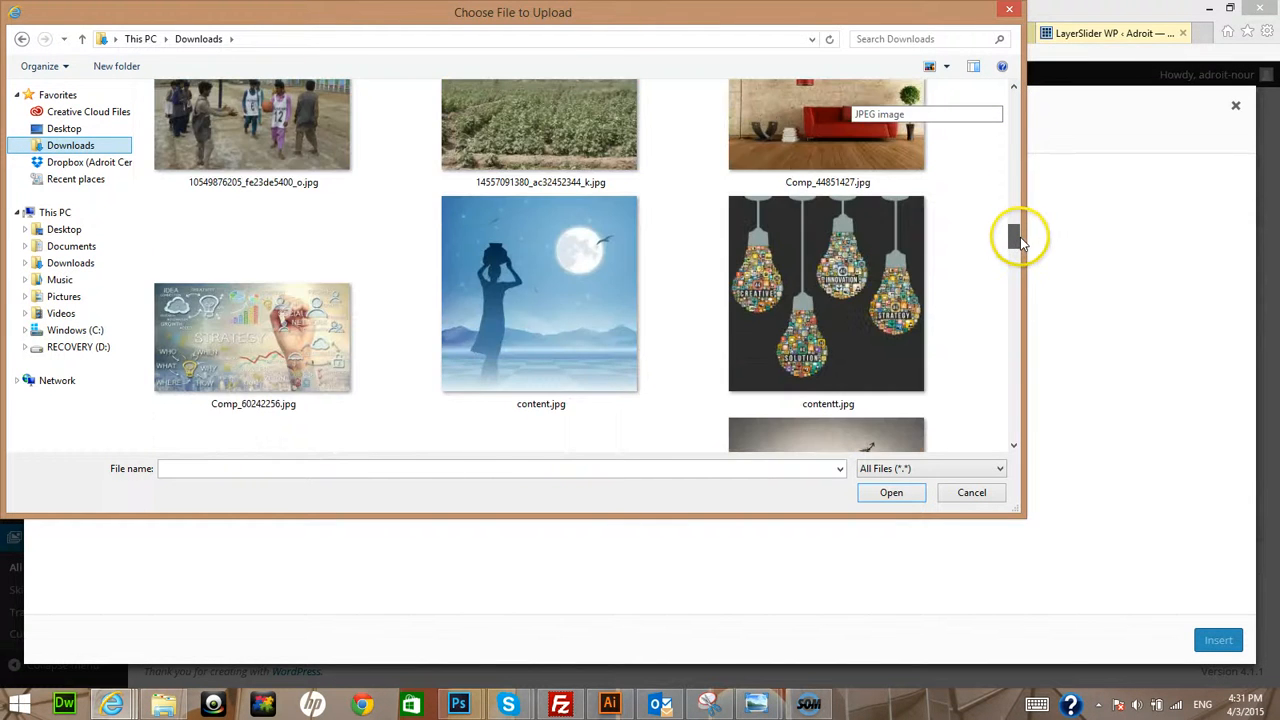
pyautogui.doubleClick(255, 311)
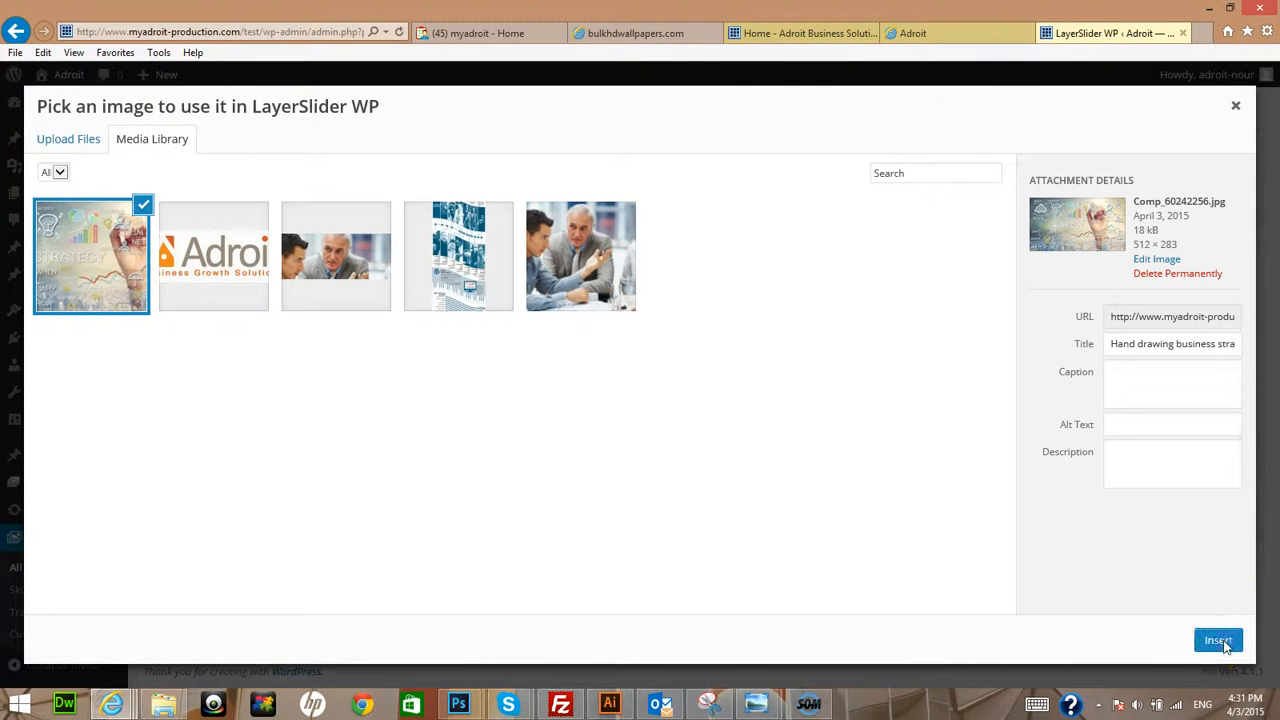
pyautogui.click(1218, 641)
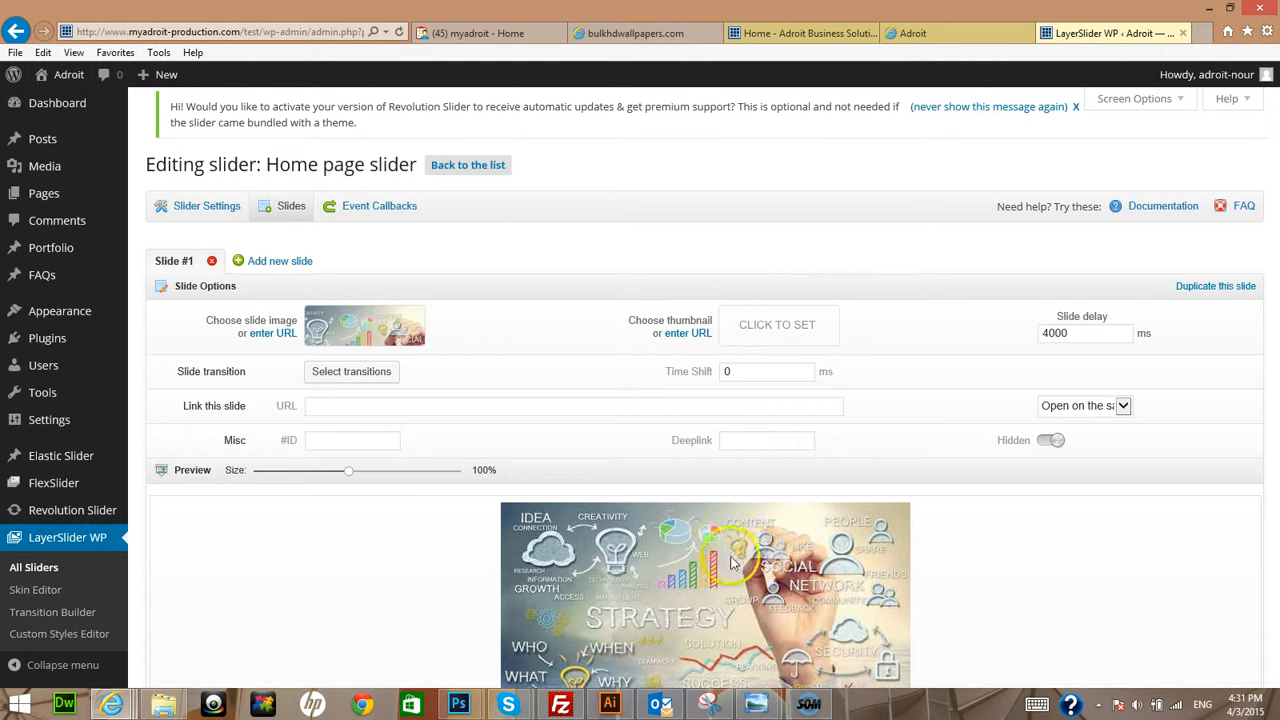
# Examine the Slide #1 preview and the attachment details of Comp_60242256.jpg in the media library
pyautogui.scroll(-1, 762, 567)
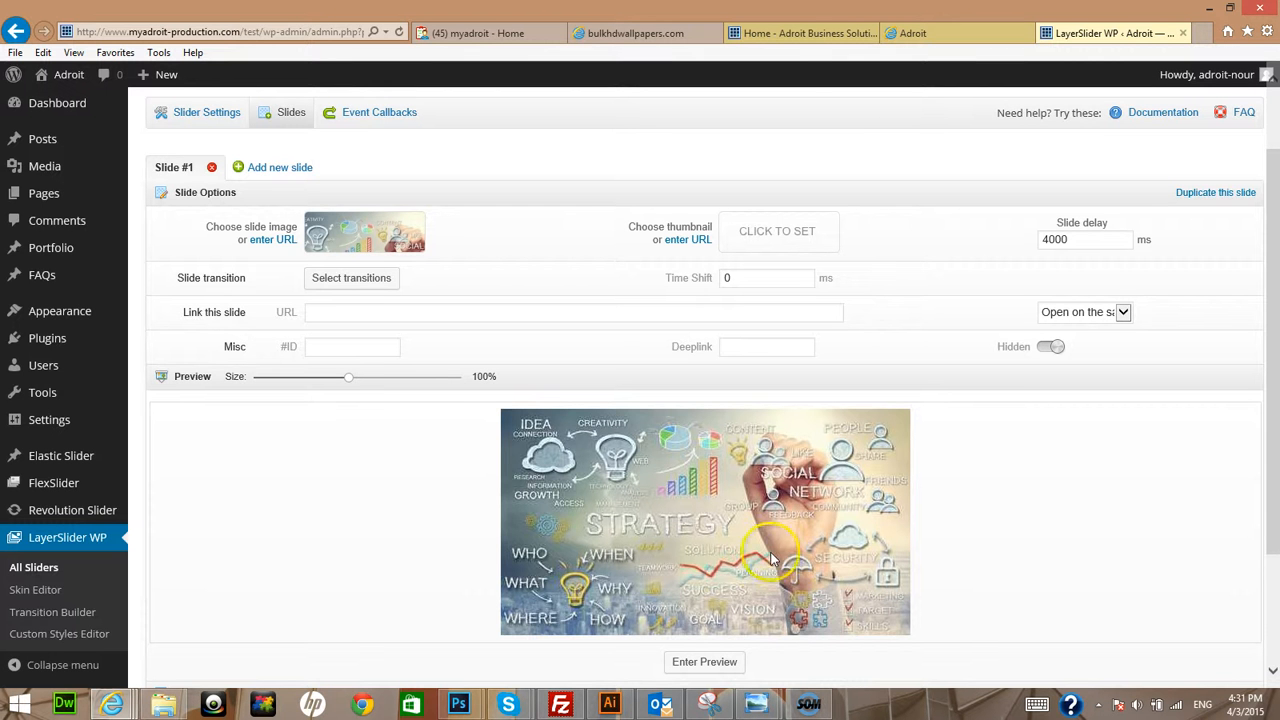
pyautogui.scroll(1, 675, 465)
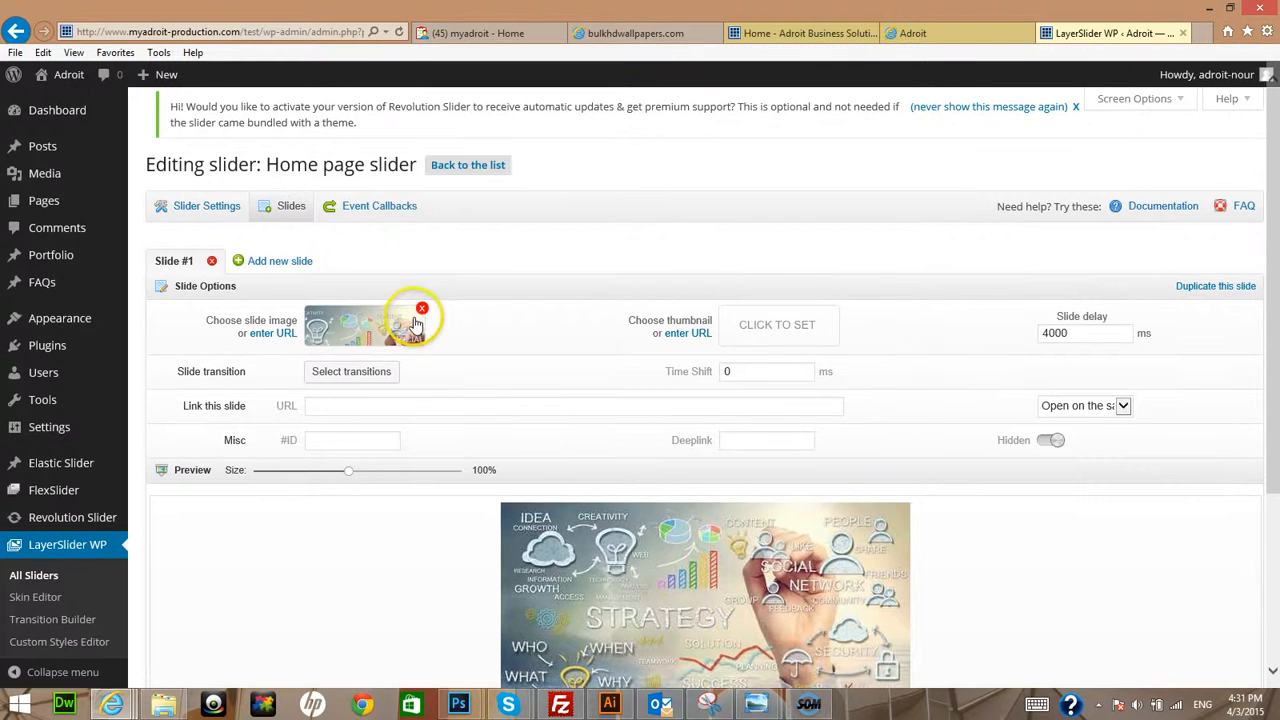
pyautogui.click(366, 324)
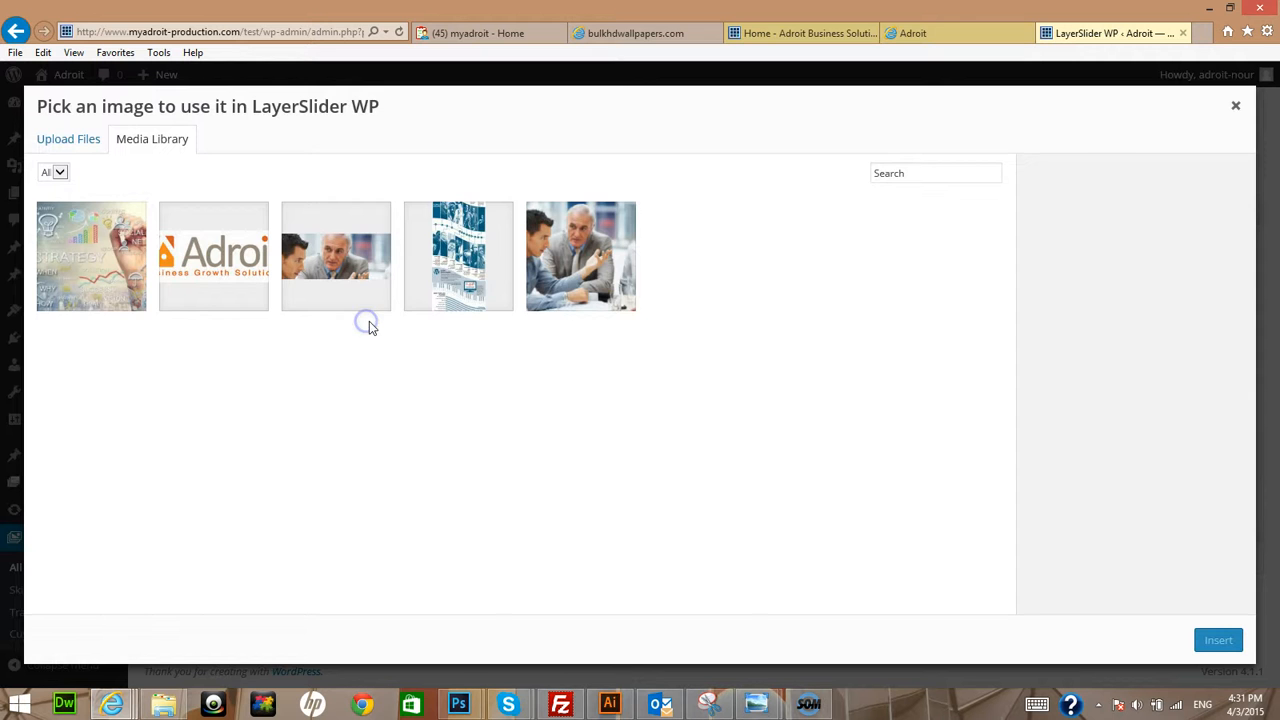
pyautogui.click(74, 137)
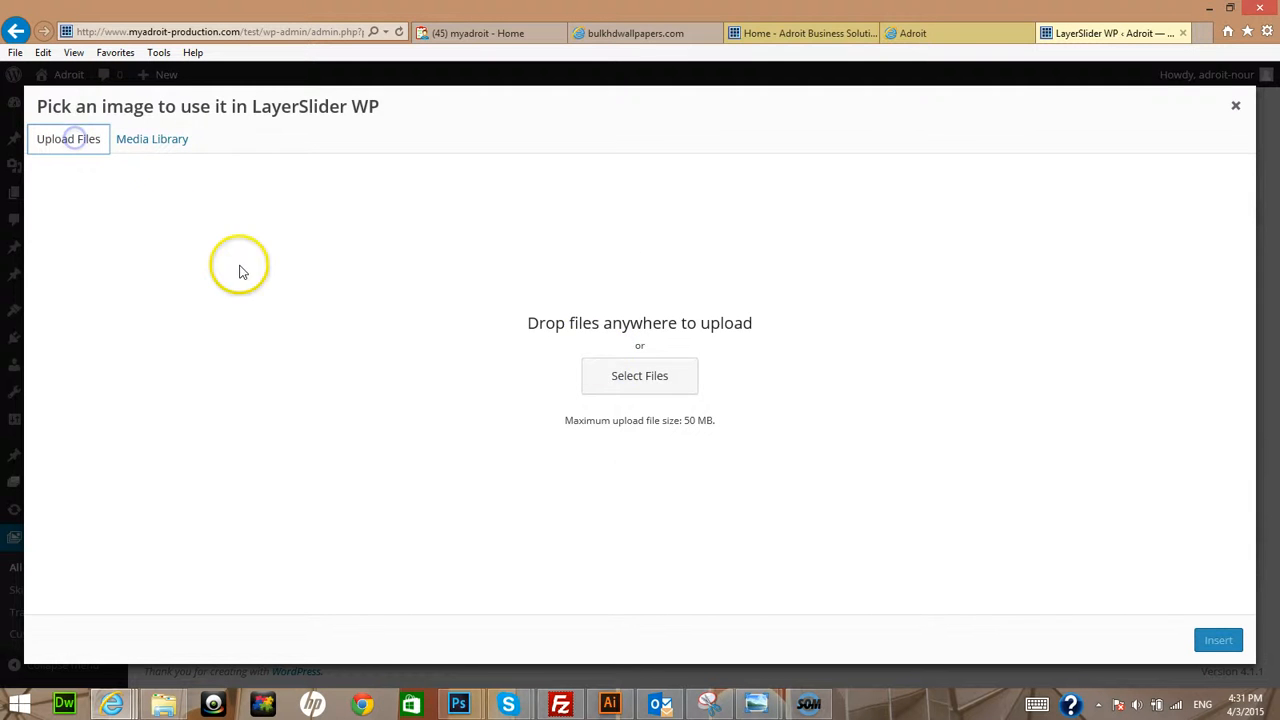
pyautogui.click(629, 371)
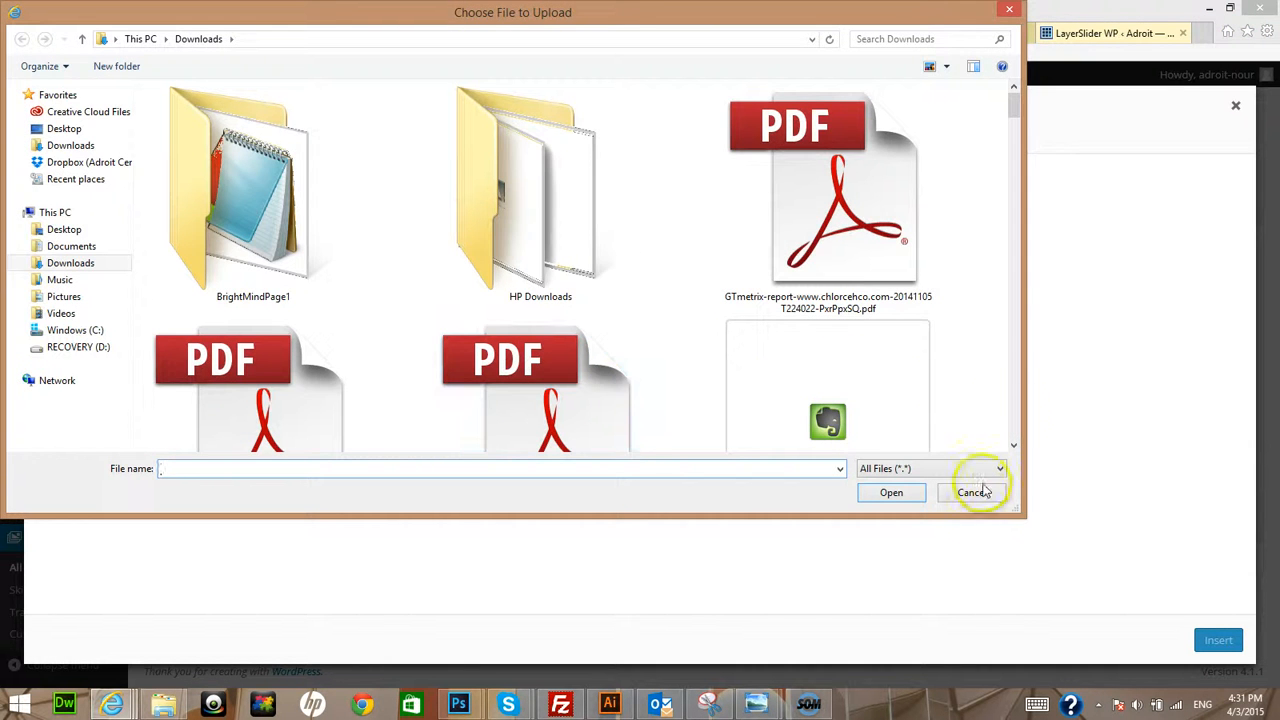
pyautogui.click(971, 491)
pyautogui.click(152, 139)
pyautogui.click(115, 252)
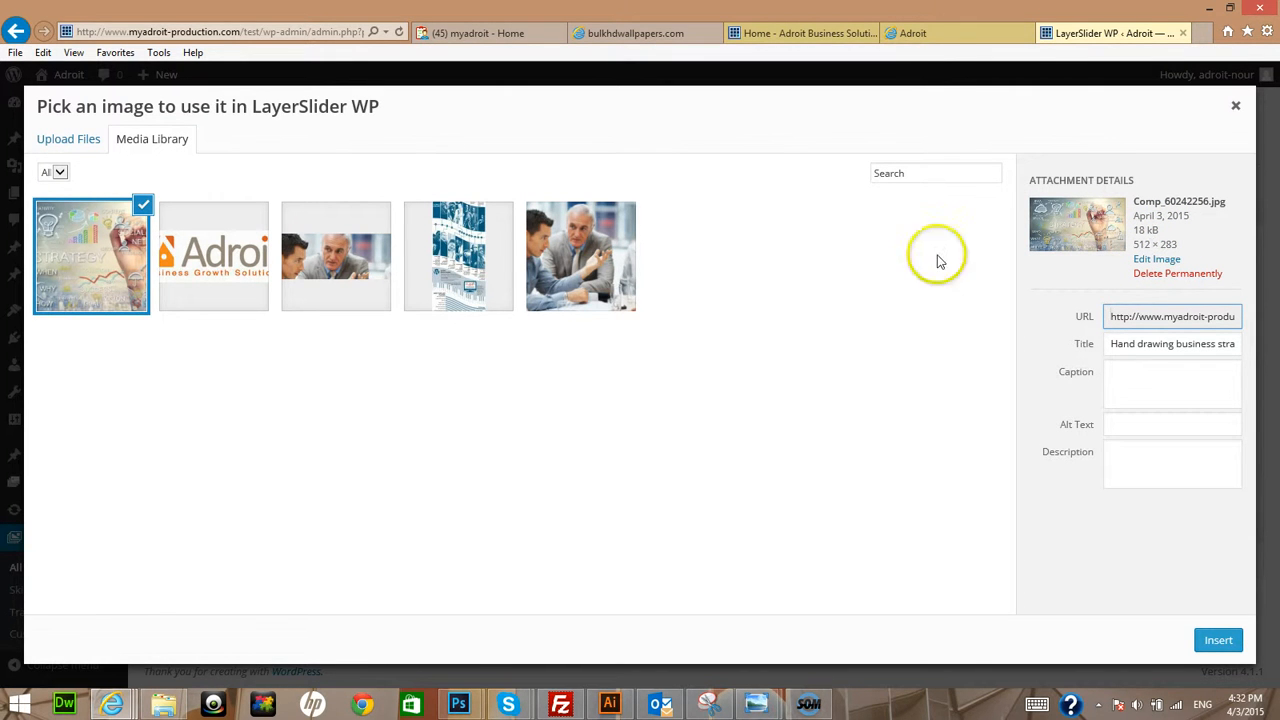
# Upload contentt.jpg, the light bulb design, from the Downloads folder to the media library
pyautogui.click(66, 140)
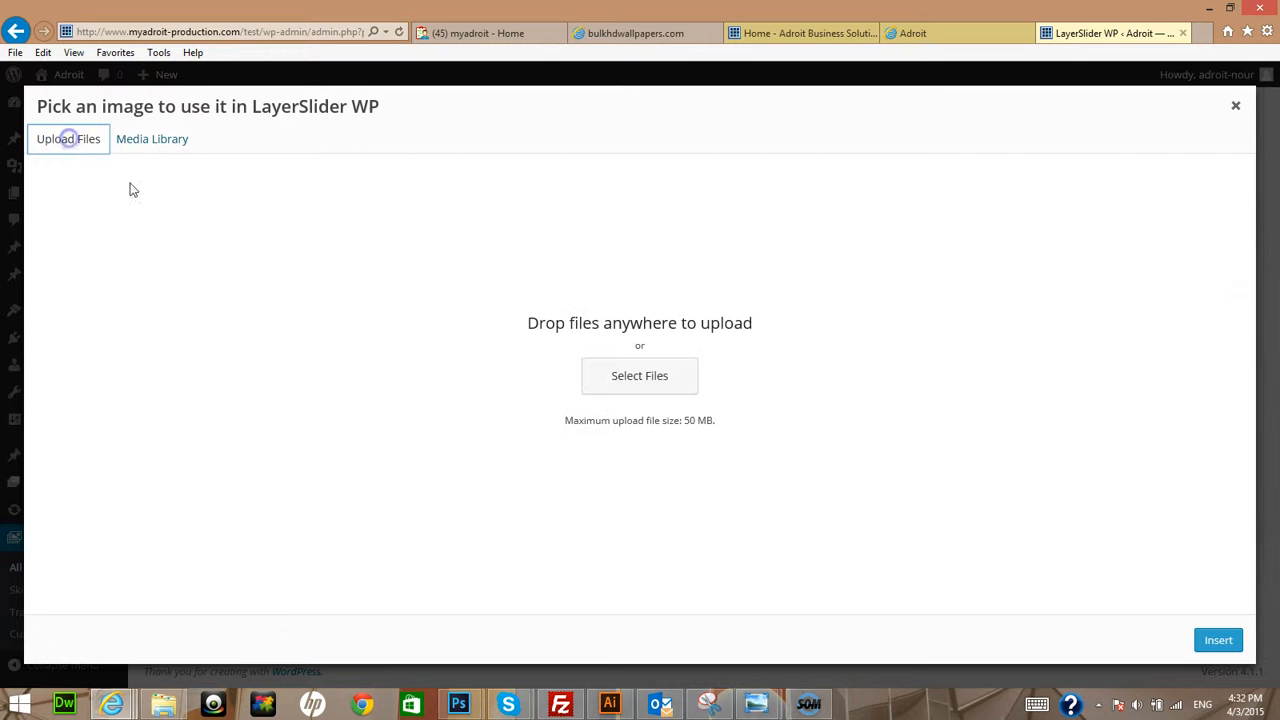
pyautogui.click(588, 380)
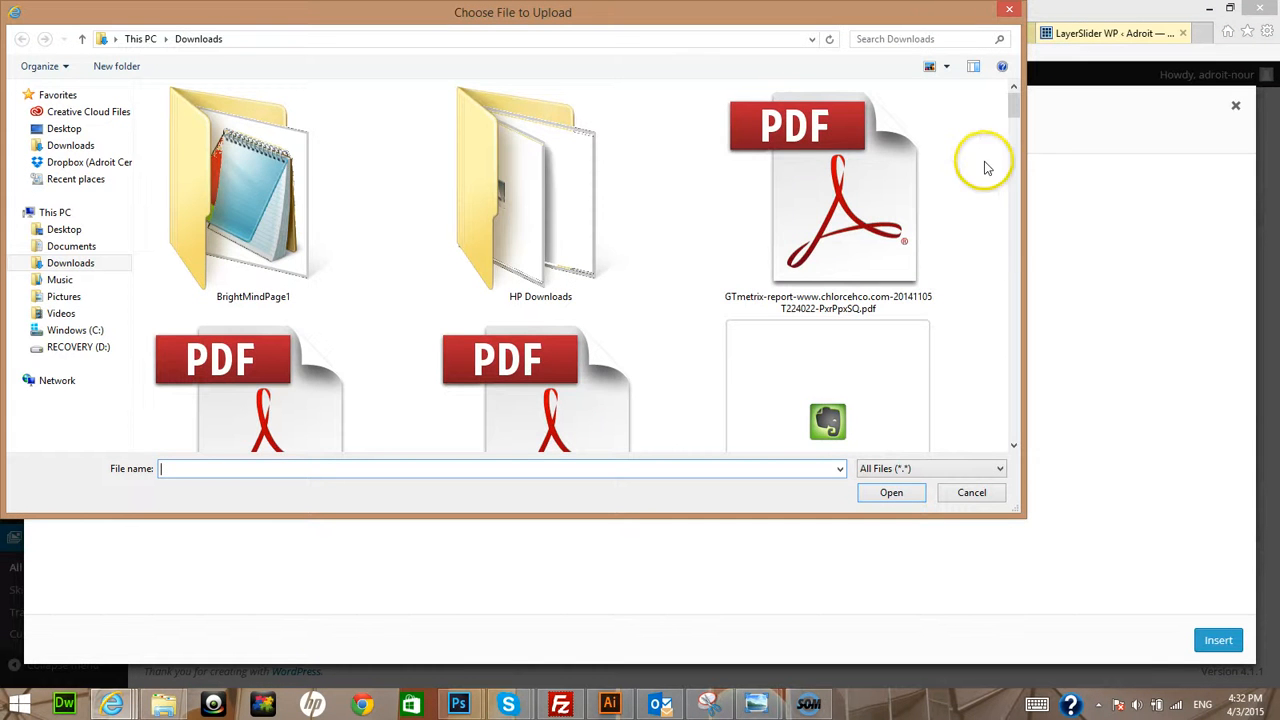
pyautogui.moveTo(1012, 109); pyautogui.dragTo(1014, 235)
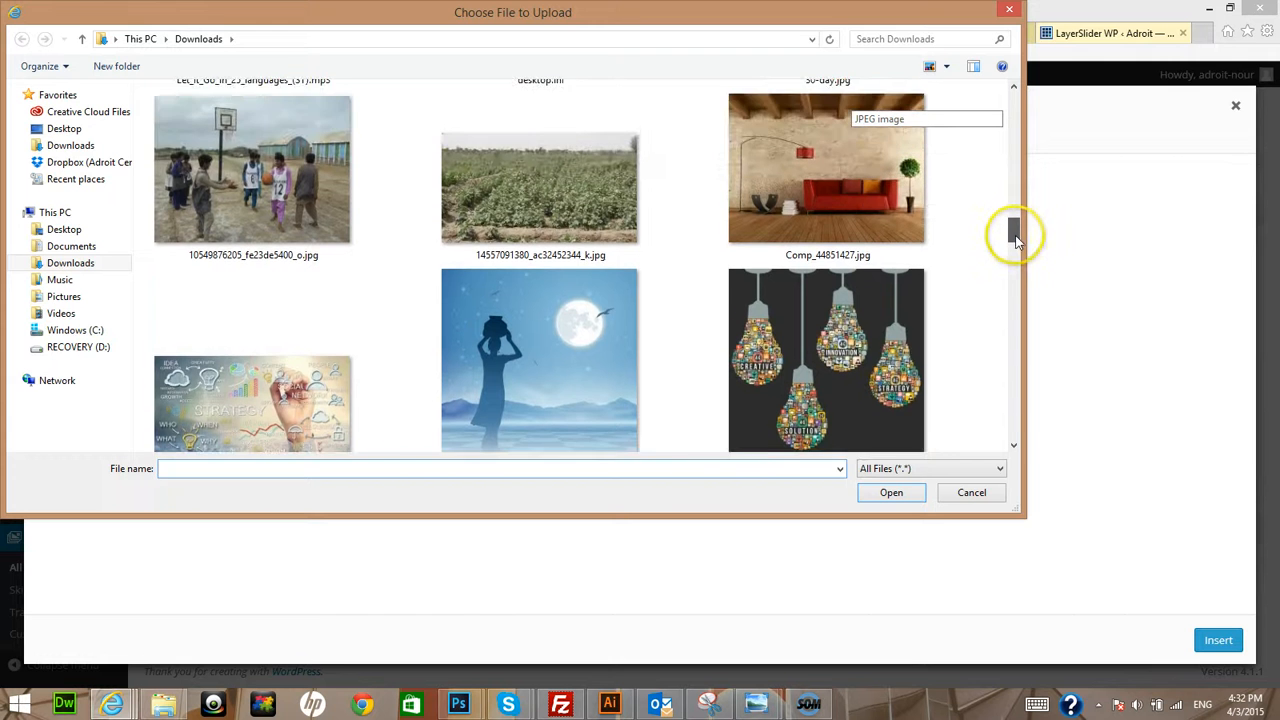
pyautogui.click(845, 332)
pyautogui.doubleClick(818, 303)
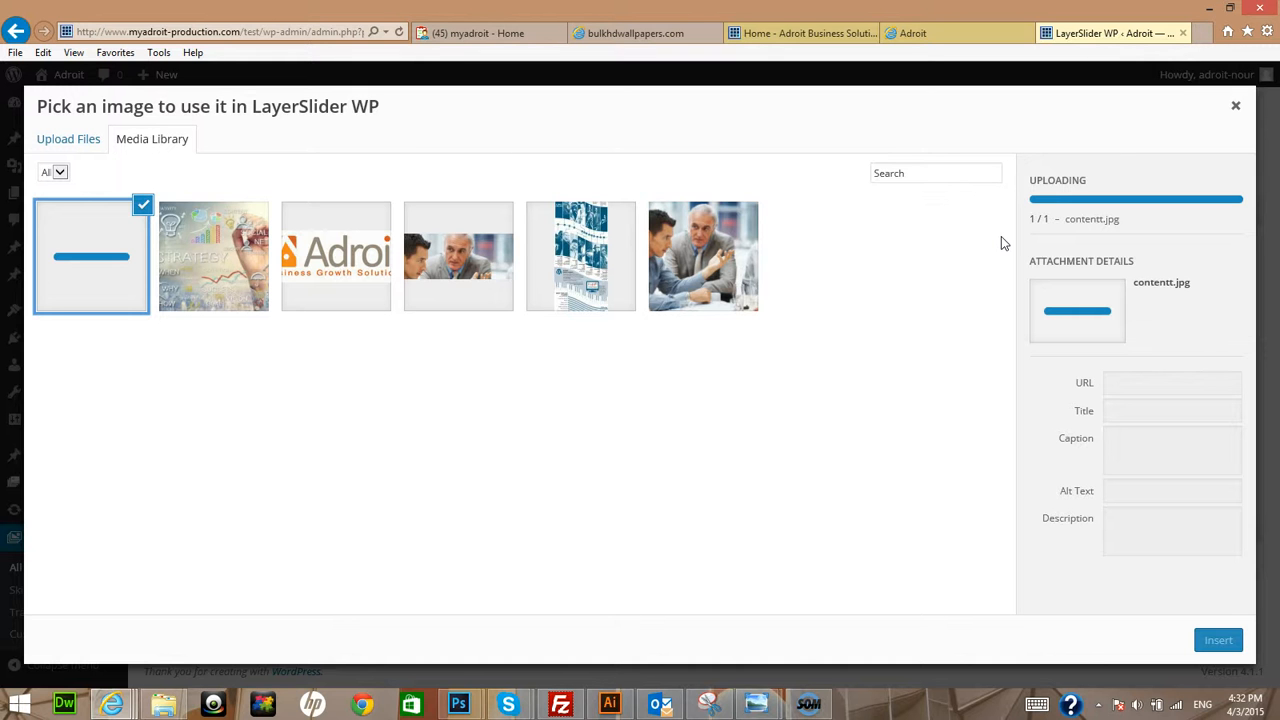
pyautogui.click(1011, 235)
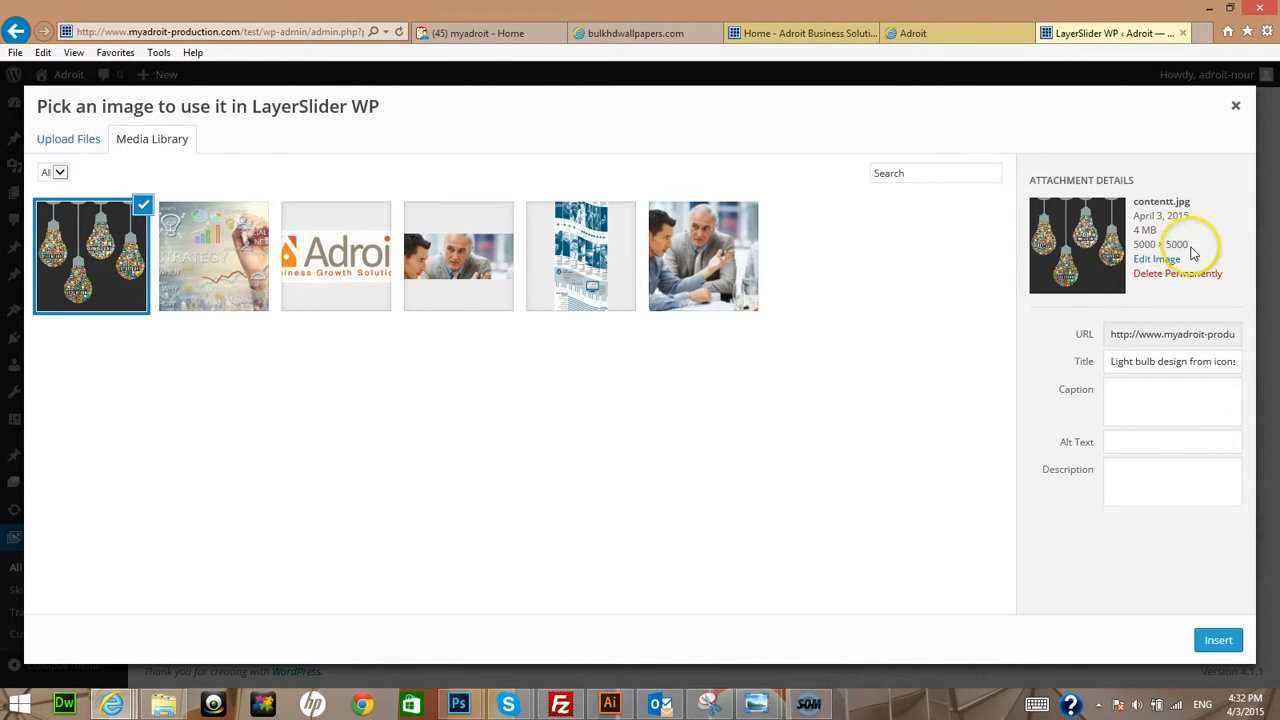
# Upload contenttt.jpg from the Dropbox client > Adroit folder and insert it as the image of Slide #1
pyautogui.click(106, 140)
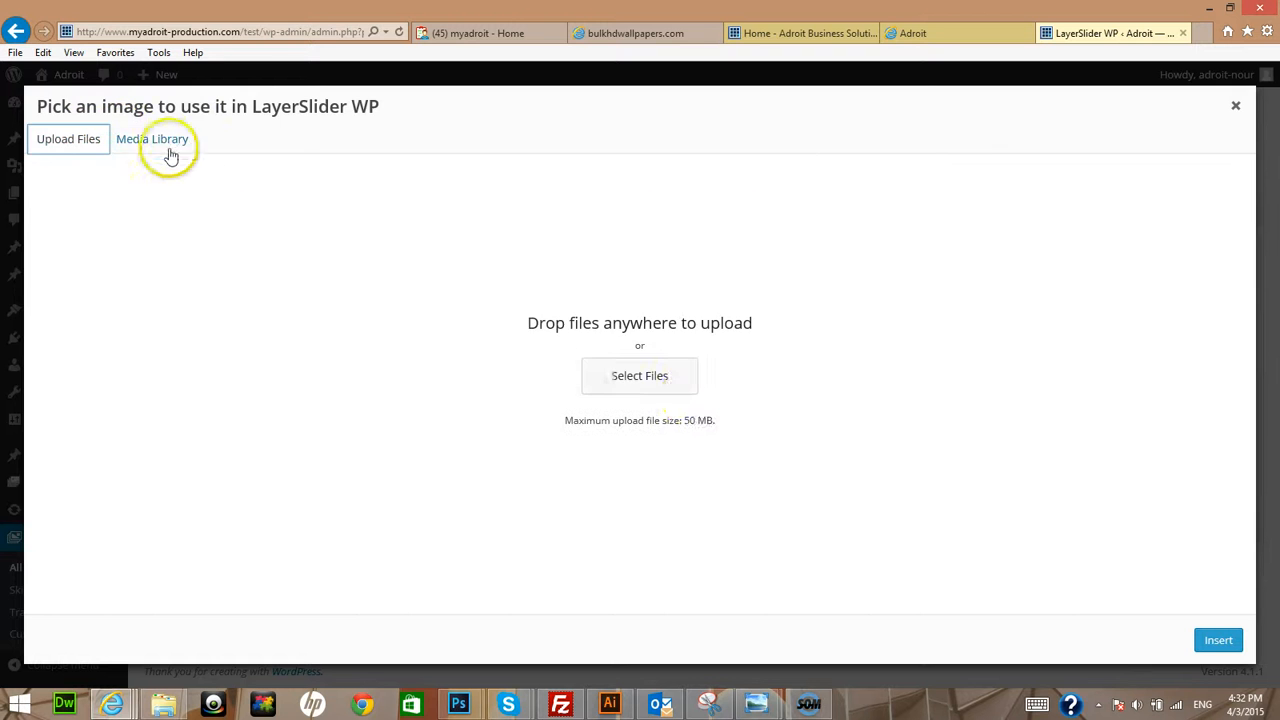
pyautogui.click(637, 383)
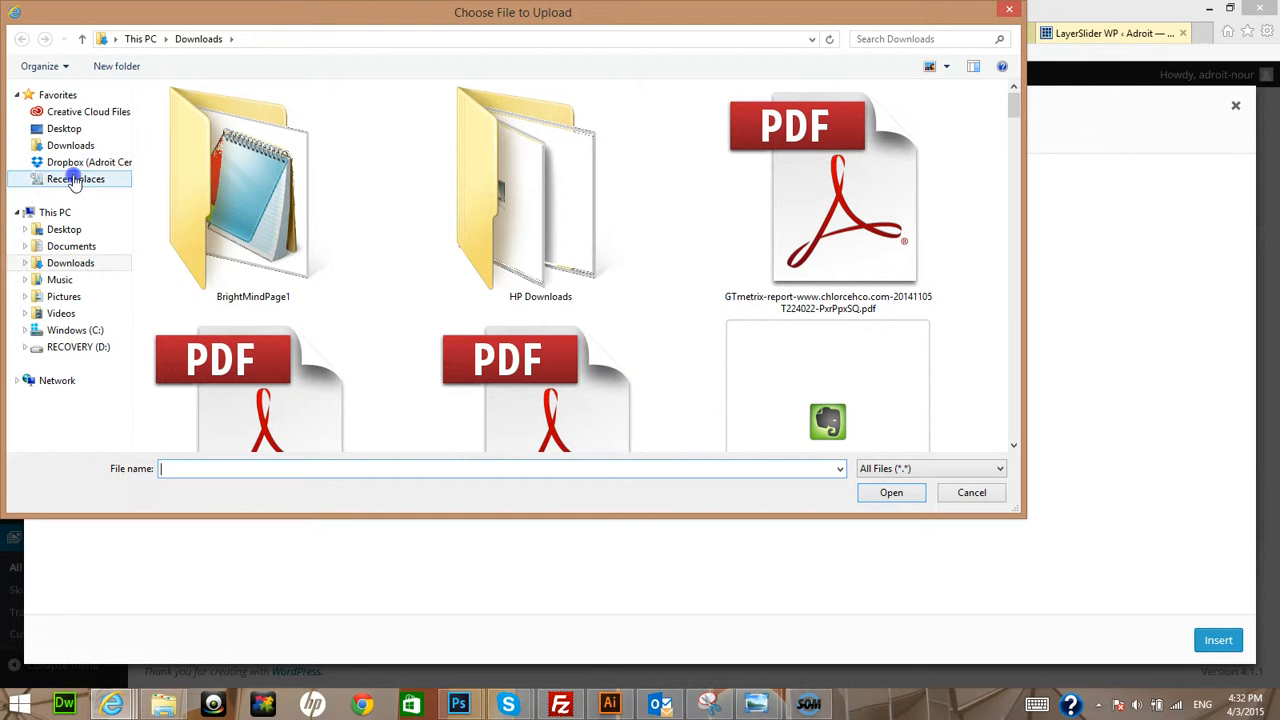
pyautogui.click(120, 165)
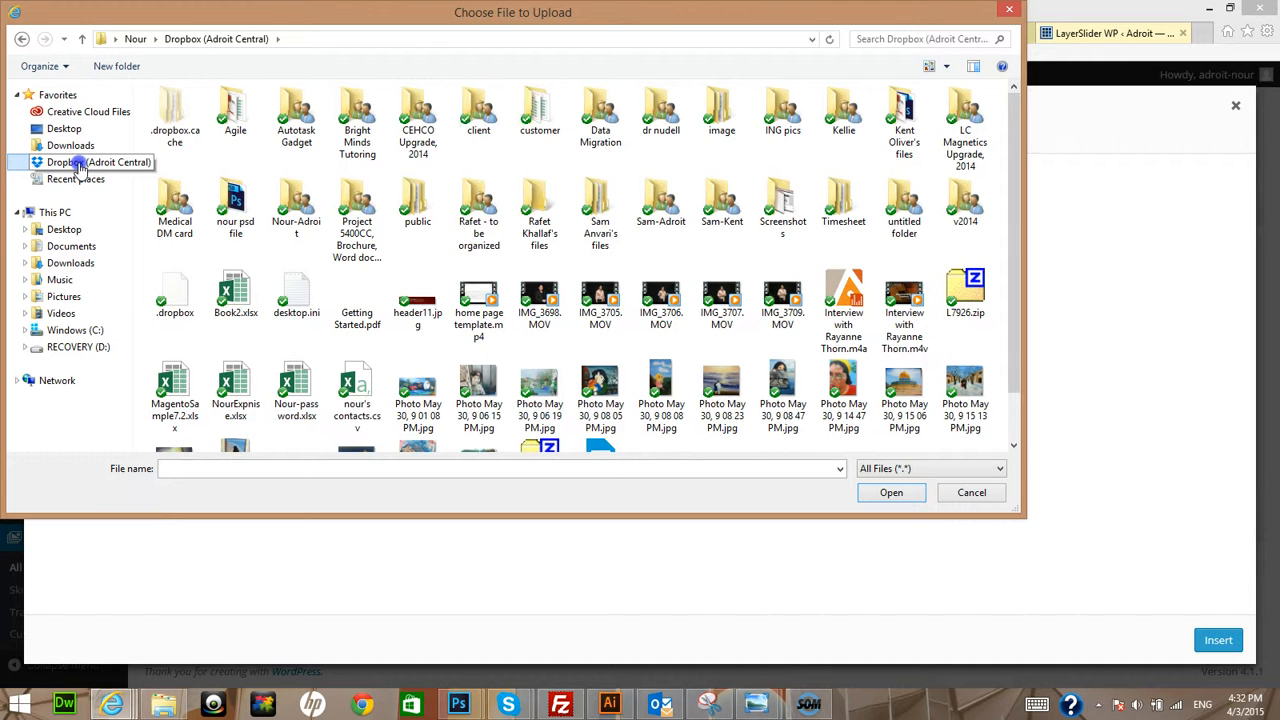
pyautogui.doubleClick(482, 125)
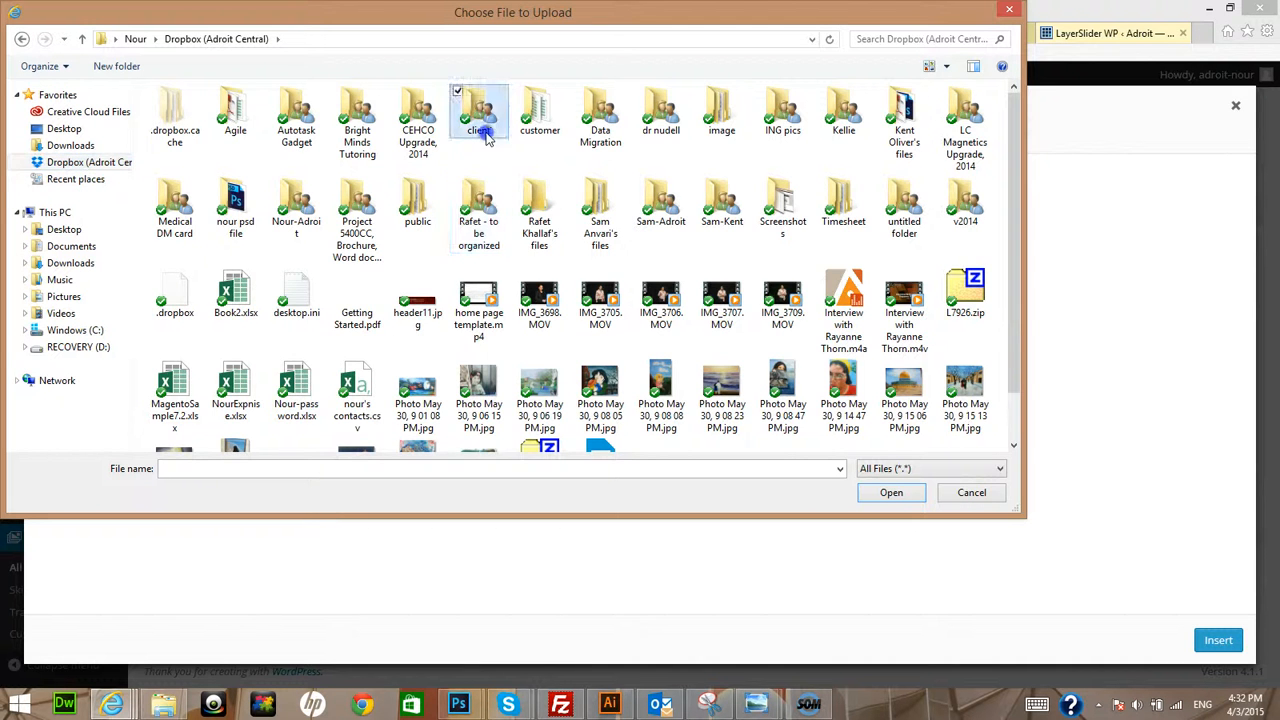
pyautogui.doubleClick(600, 113)
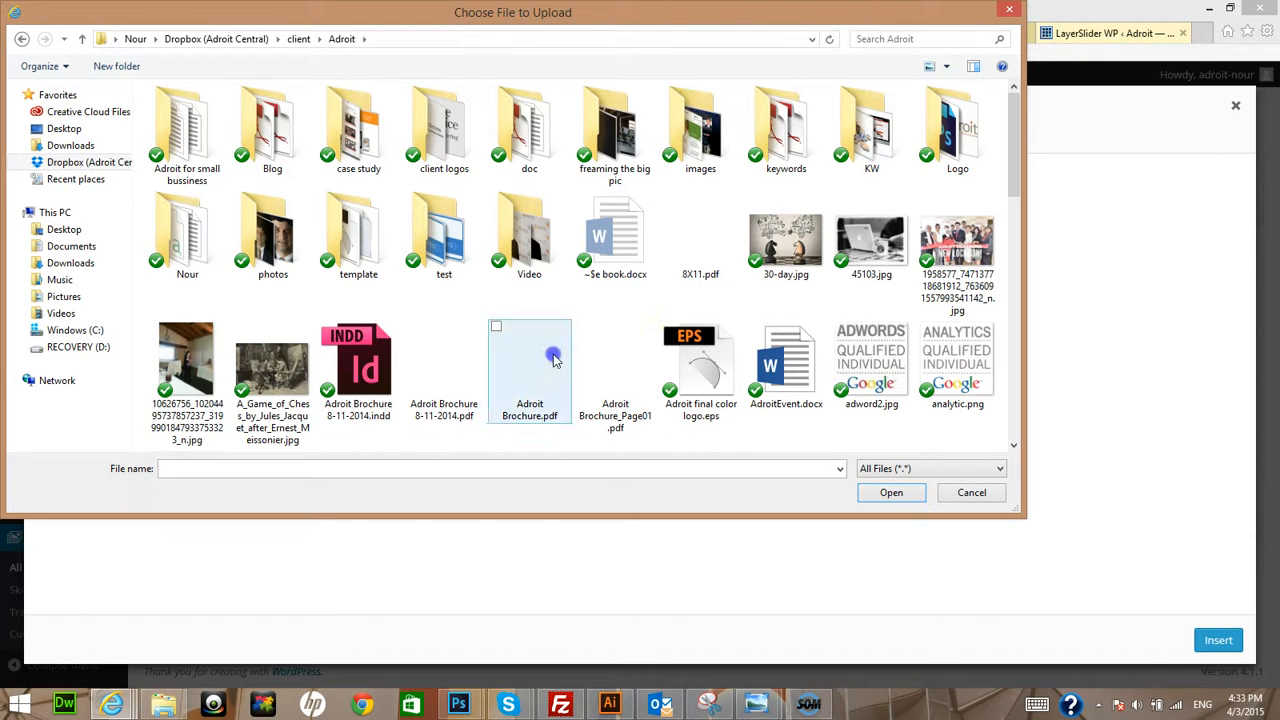
pyautogui.scroll(-4, 905, 243)
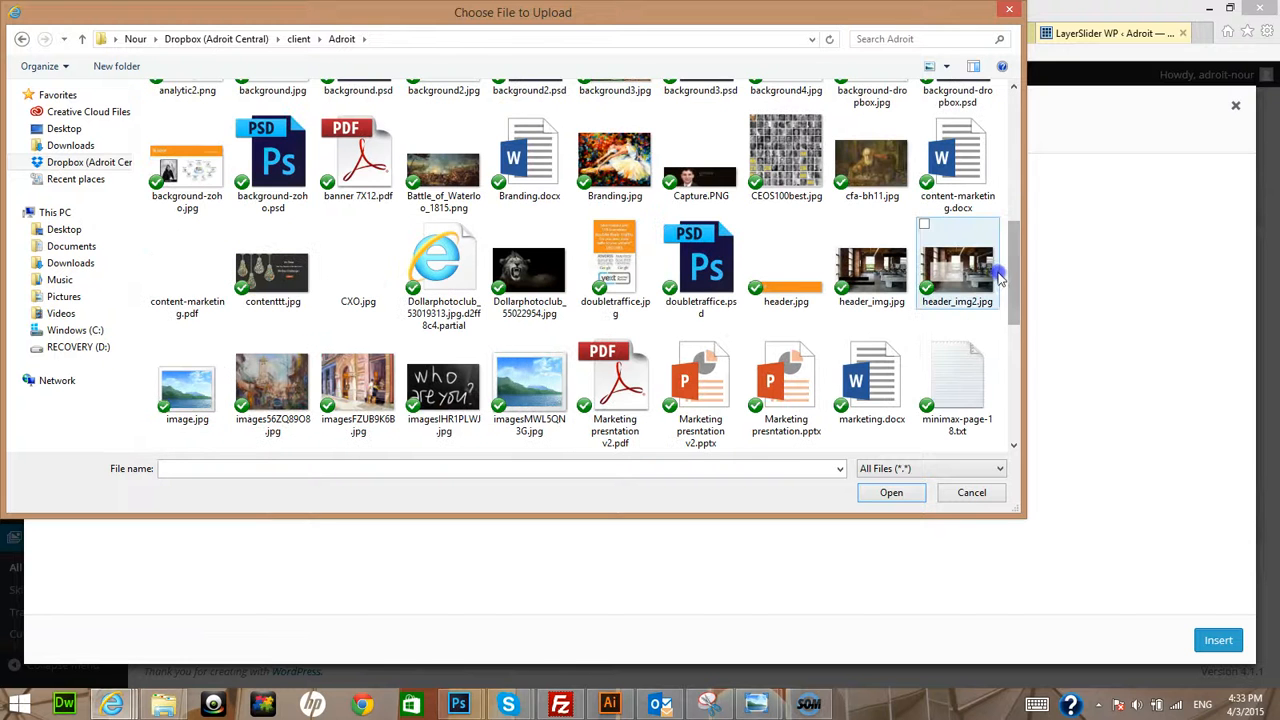
pyautogui.moveTo(1015, 277); pyautogui.dragTo(1002, 383)
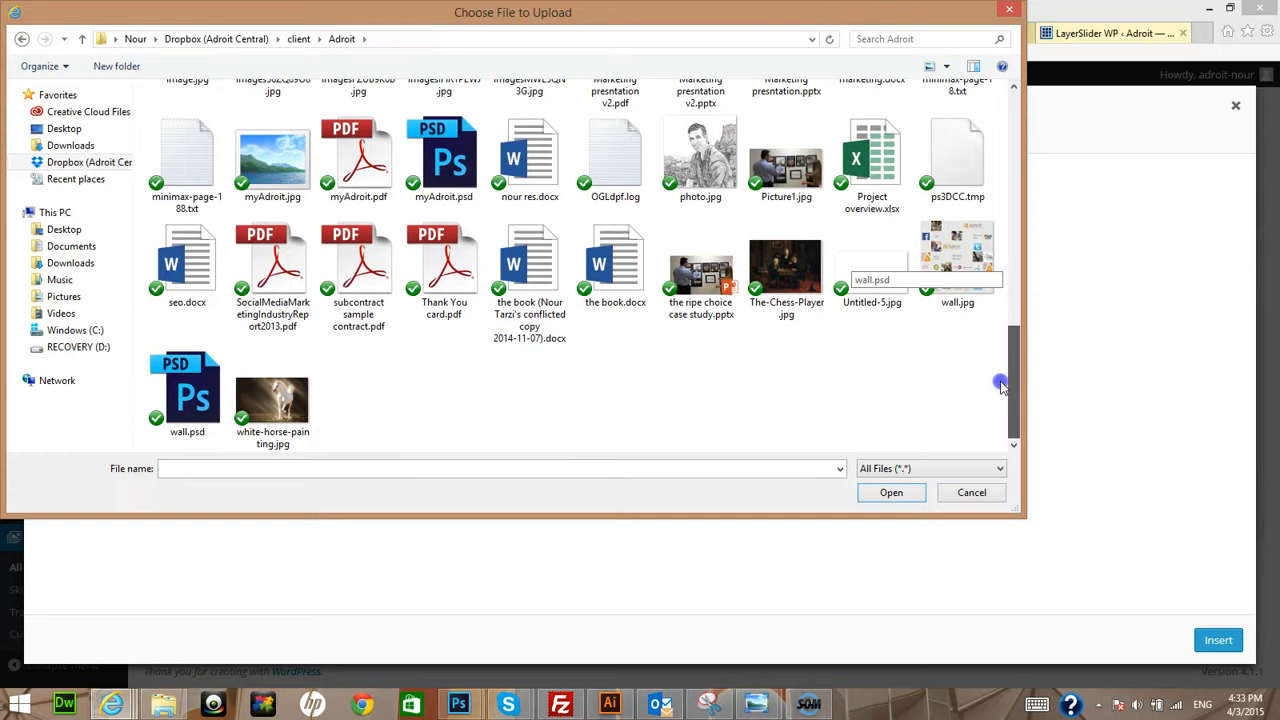
pyautogui.moveTo(1002, 385); pyautogui.dragTo(1007, 291)
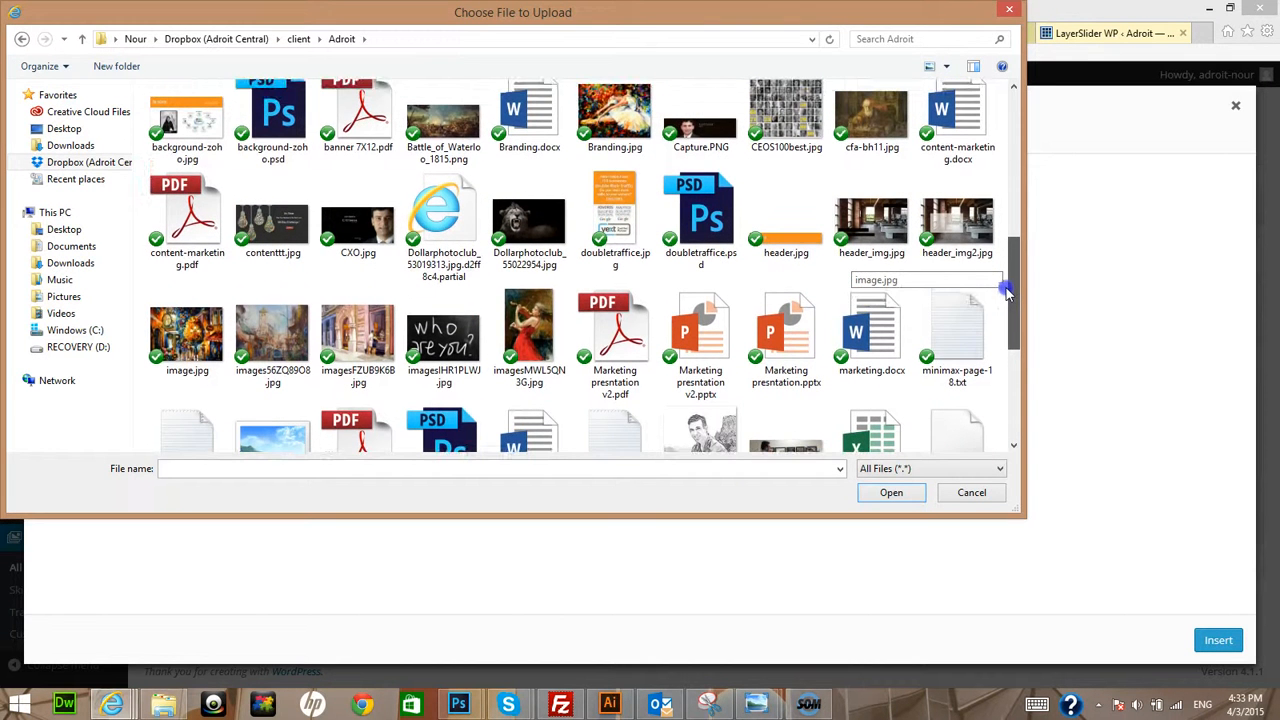
pyautogui.doubleClick(272, 240)
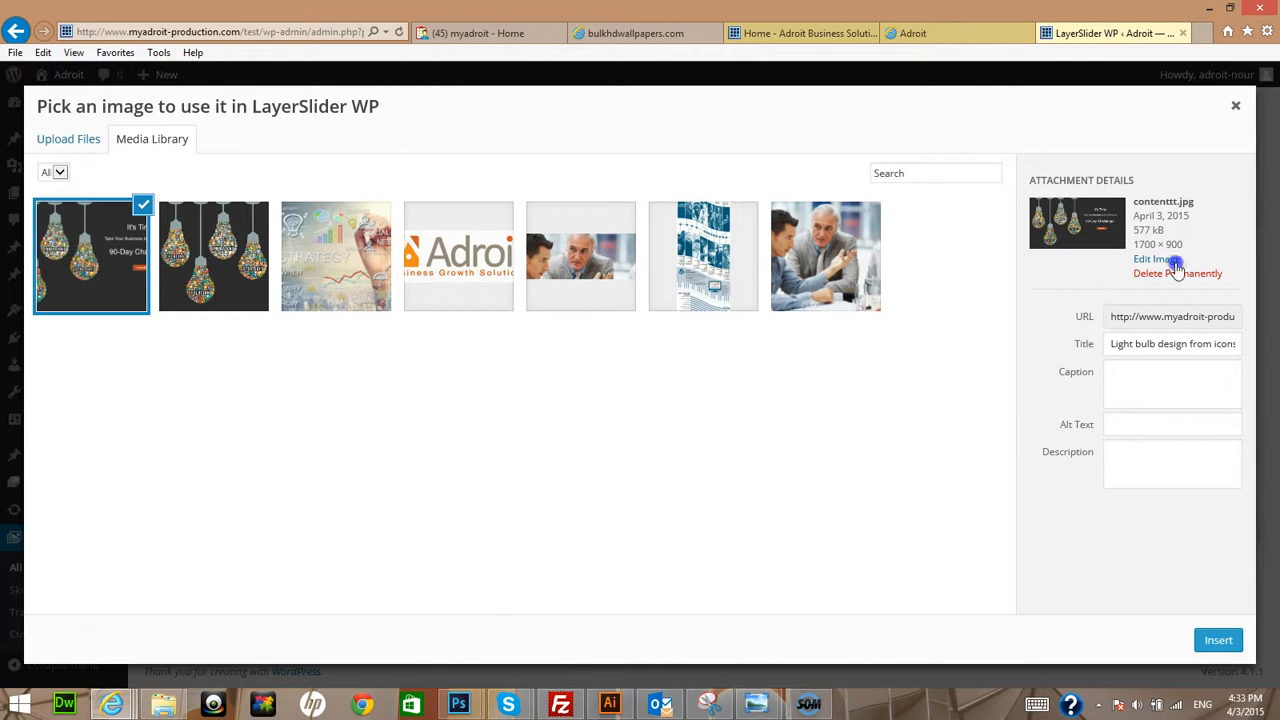
pyautogui.click(1217, 641)
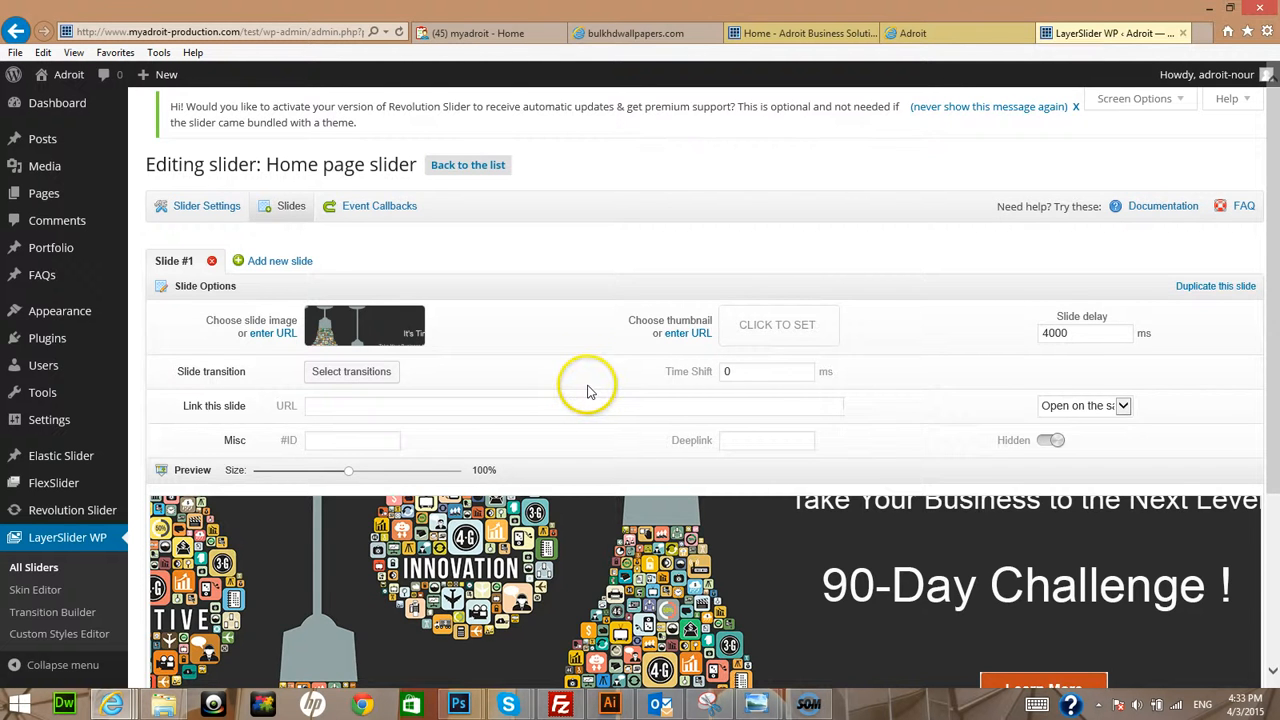
pyautogui.scroll(-5, 588, 390)
pyautogui.scroll(5, 588, 390)
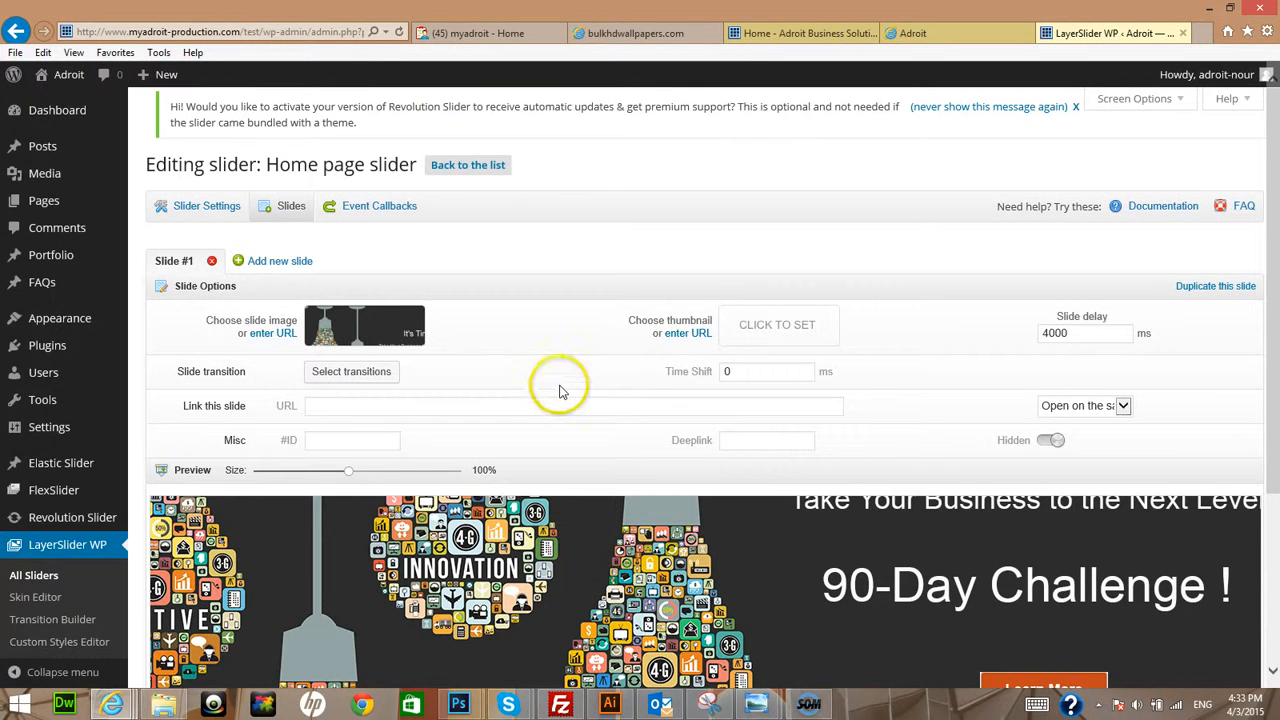
# Link Slide #1 to the personal website's www address and save the slider changes
pyautogui.click(396, 407)
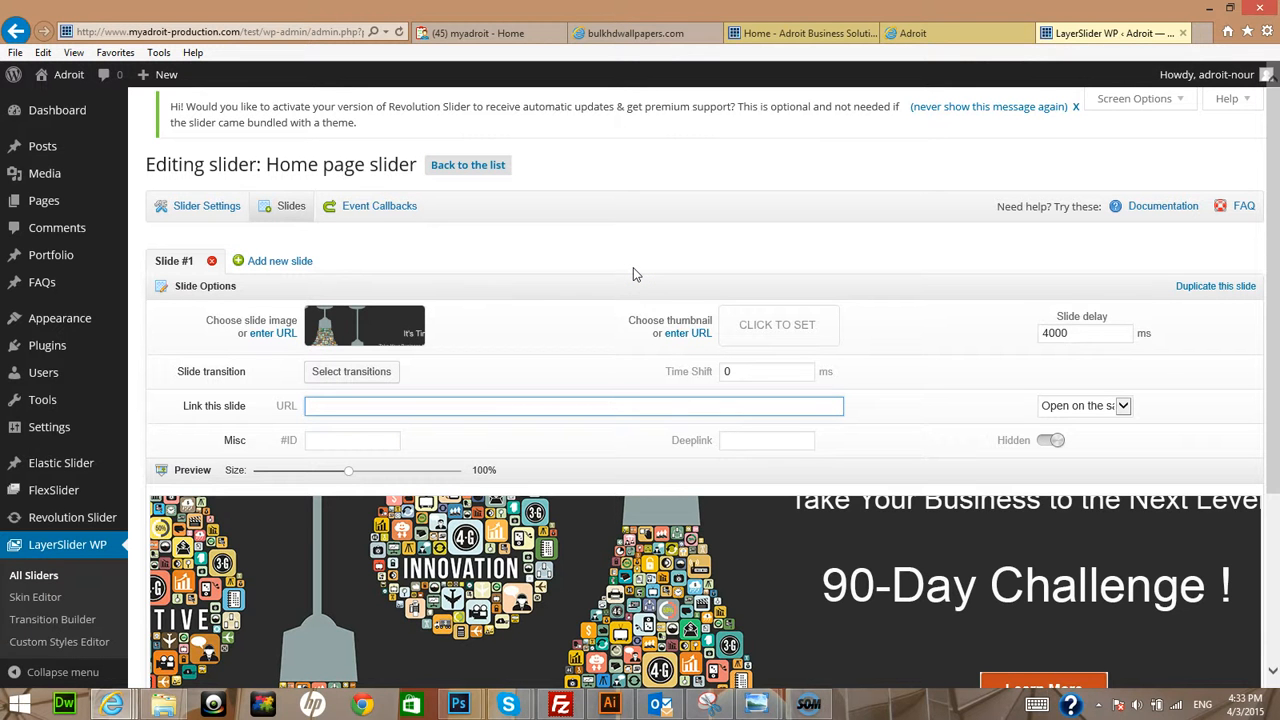
pyautogui.write('nourtarzi.com')
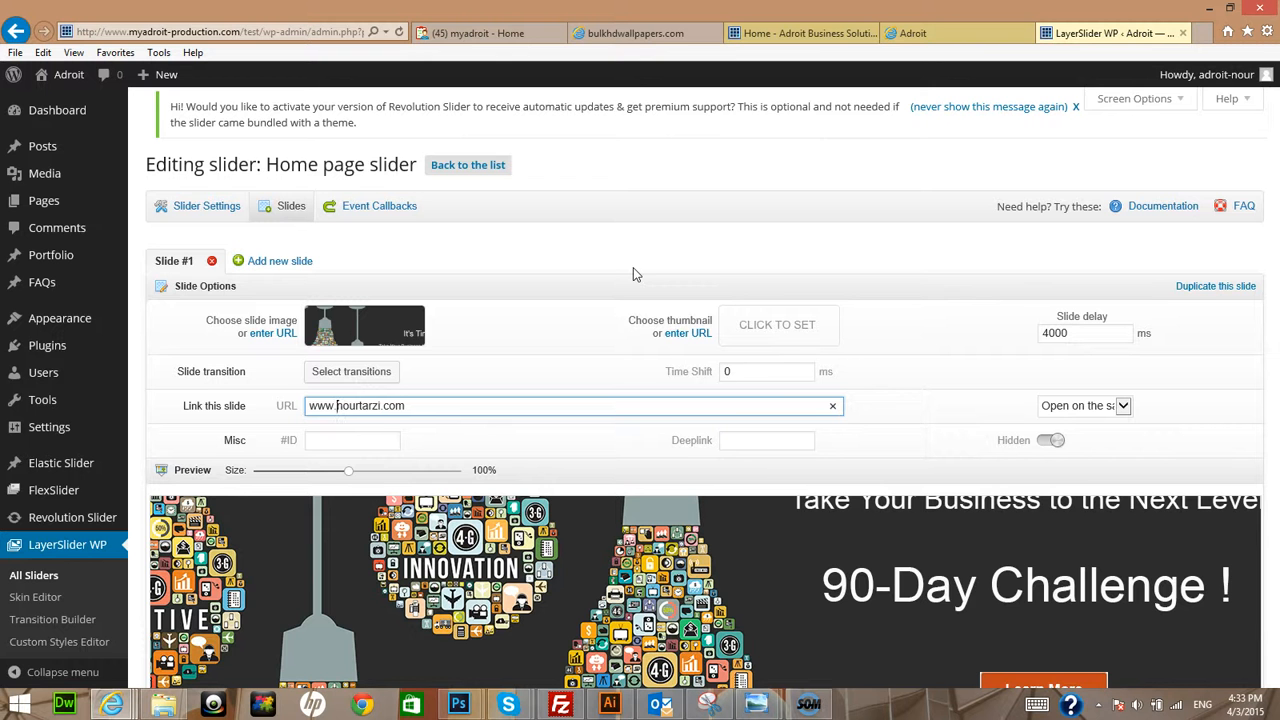
pyautogui.scroll(-3, 723, 423)
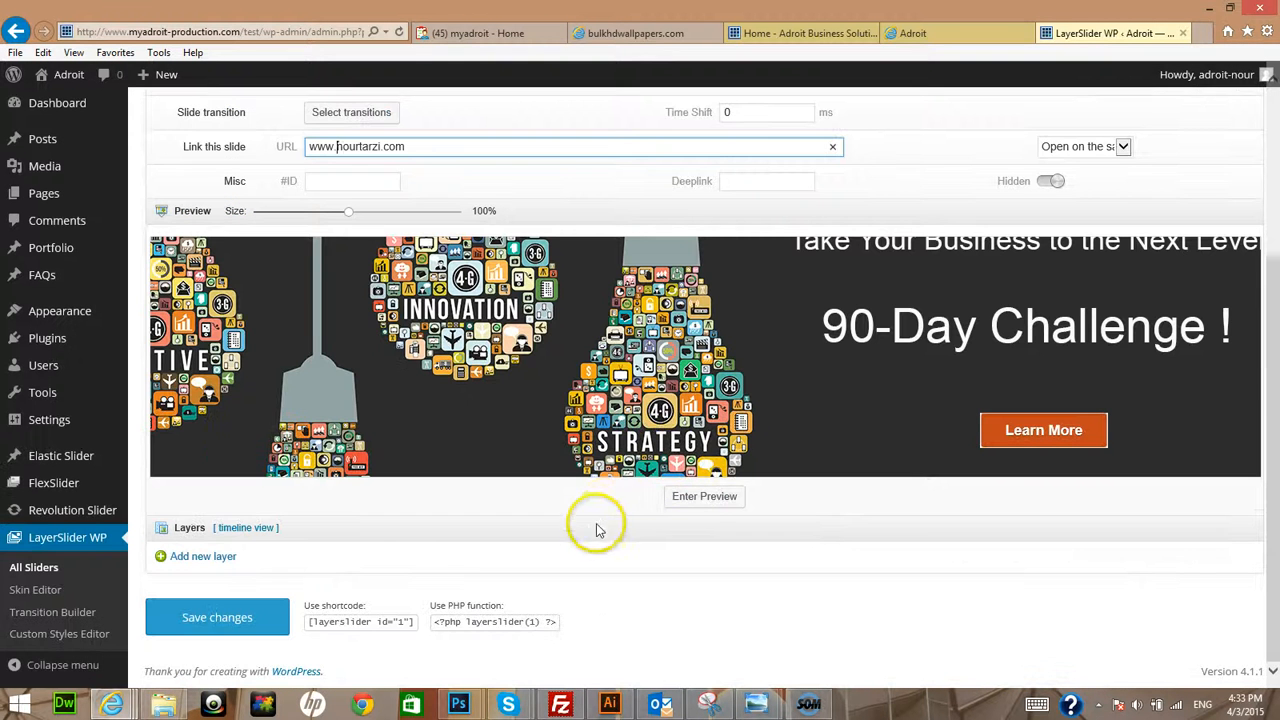
pyautogui.click(222, 617)
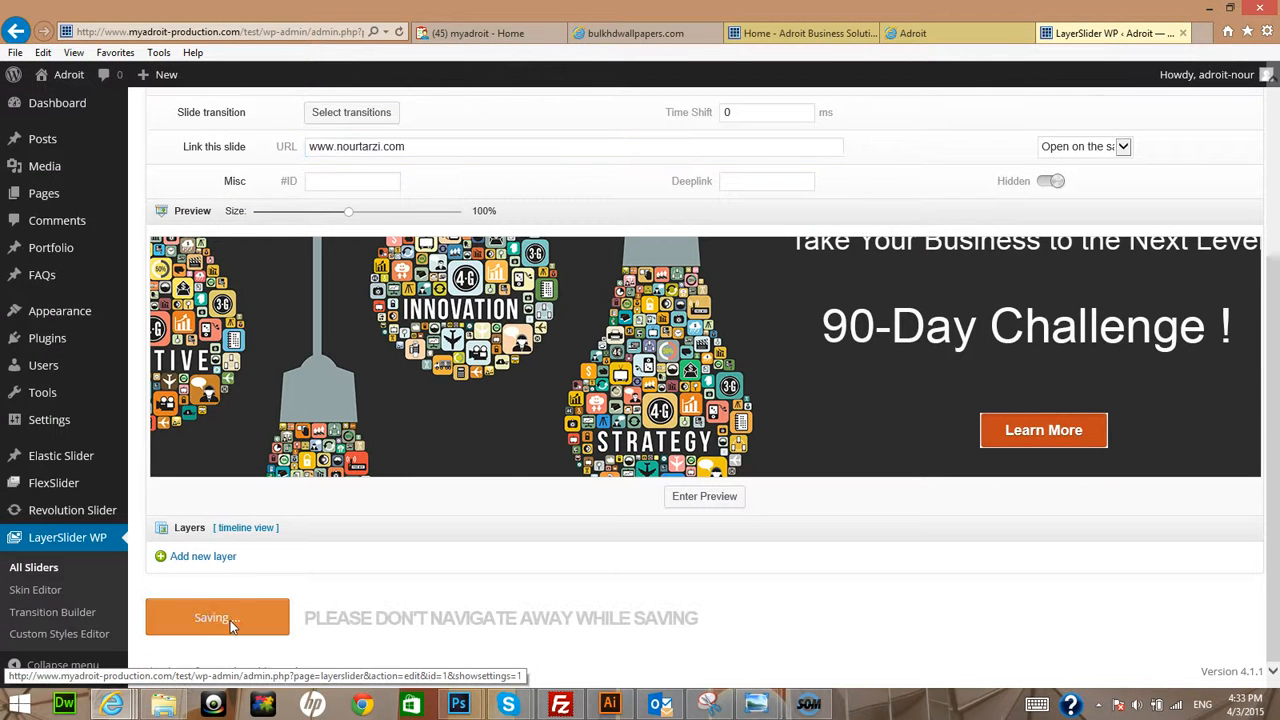
pyautogui.scroll(3, 428, 614)
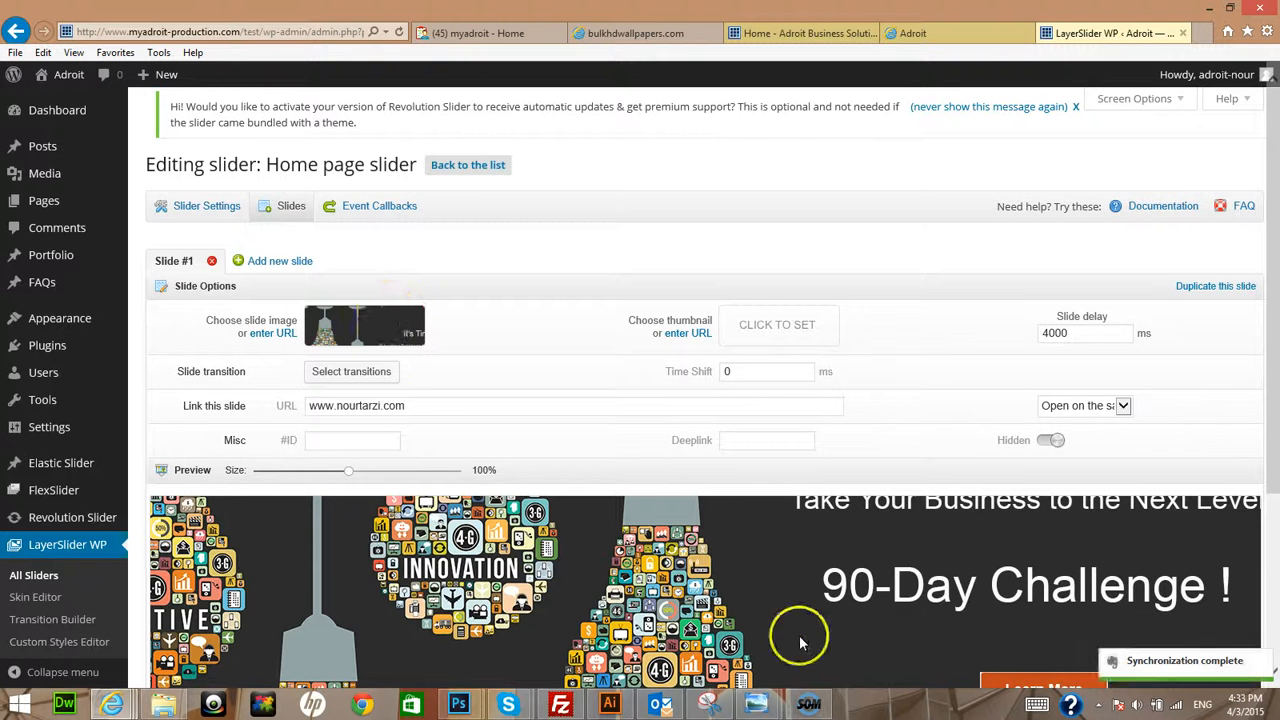
pyautogui.scroll(-2, 800, 643)
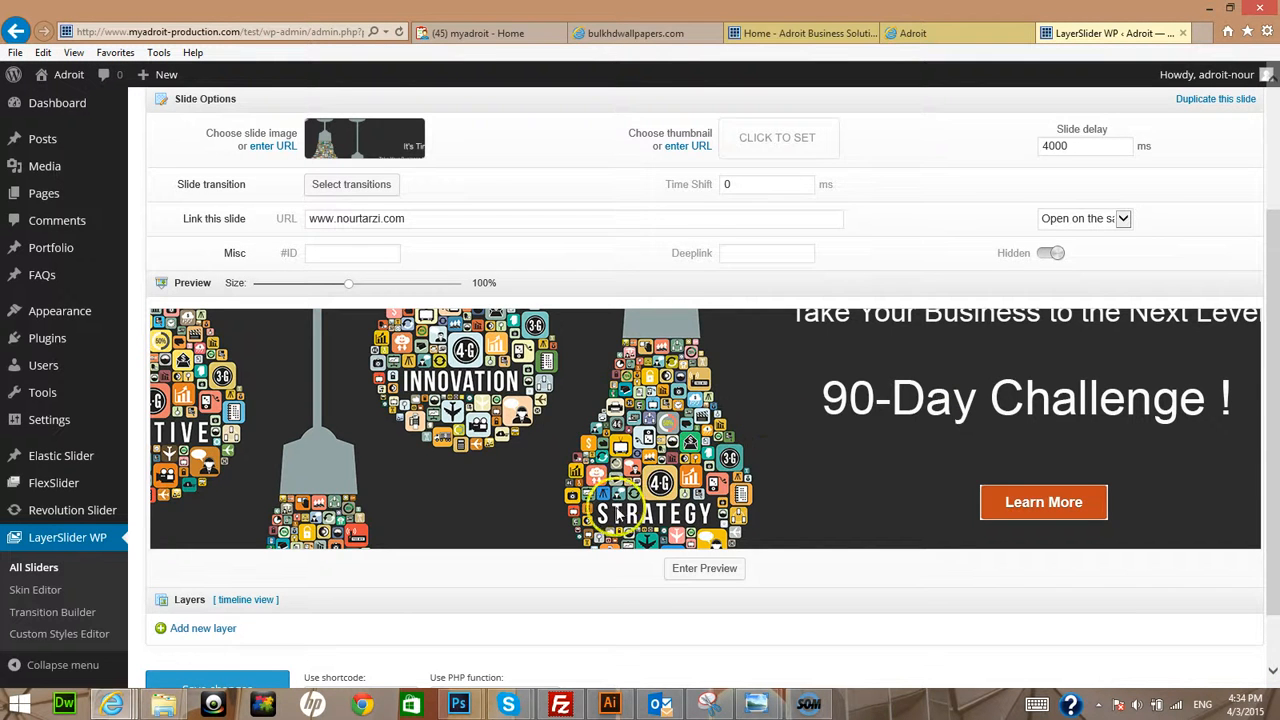
pyautogui.scroll(2, 610, 506)
pyautogui.scroll(-2, 610, 506)
pyautogui.scroll(-1, 296, 525)
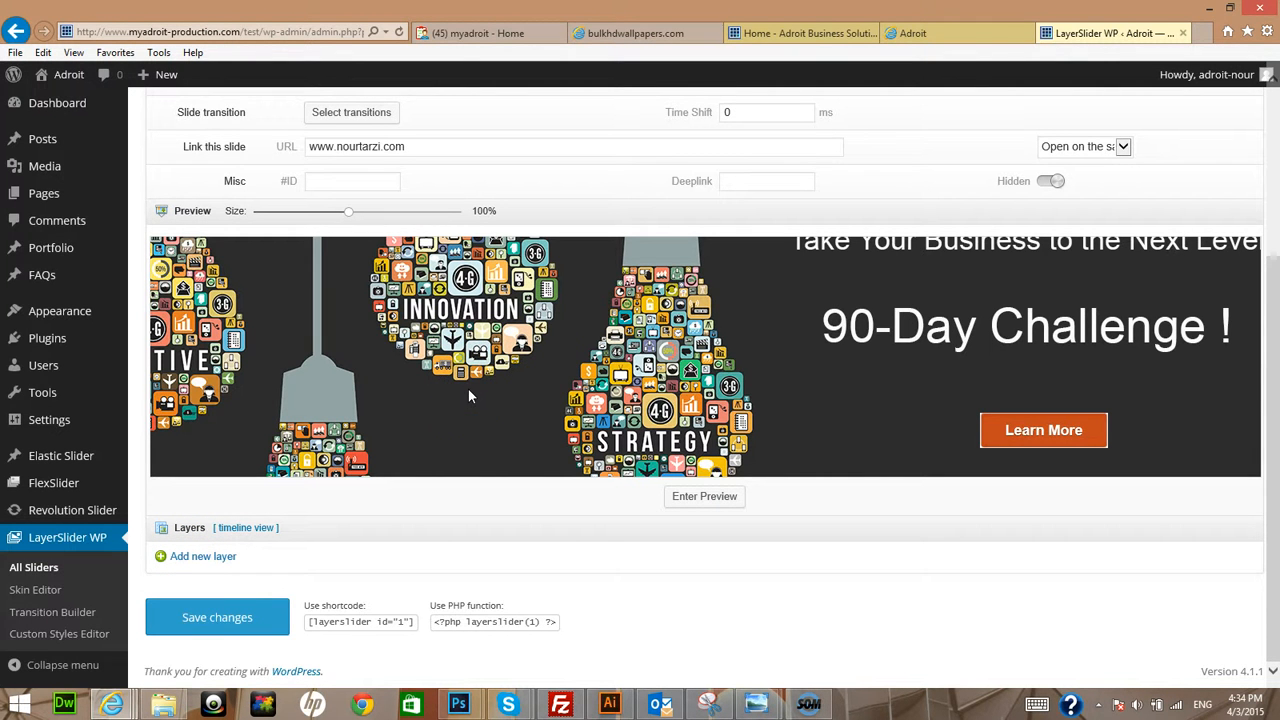
pyautogui.scroll(5, 470, 390)
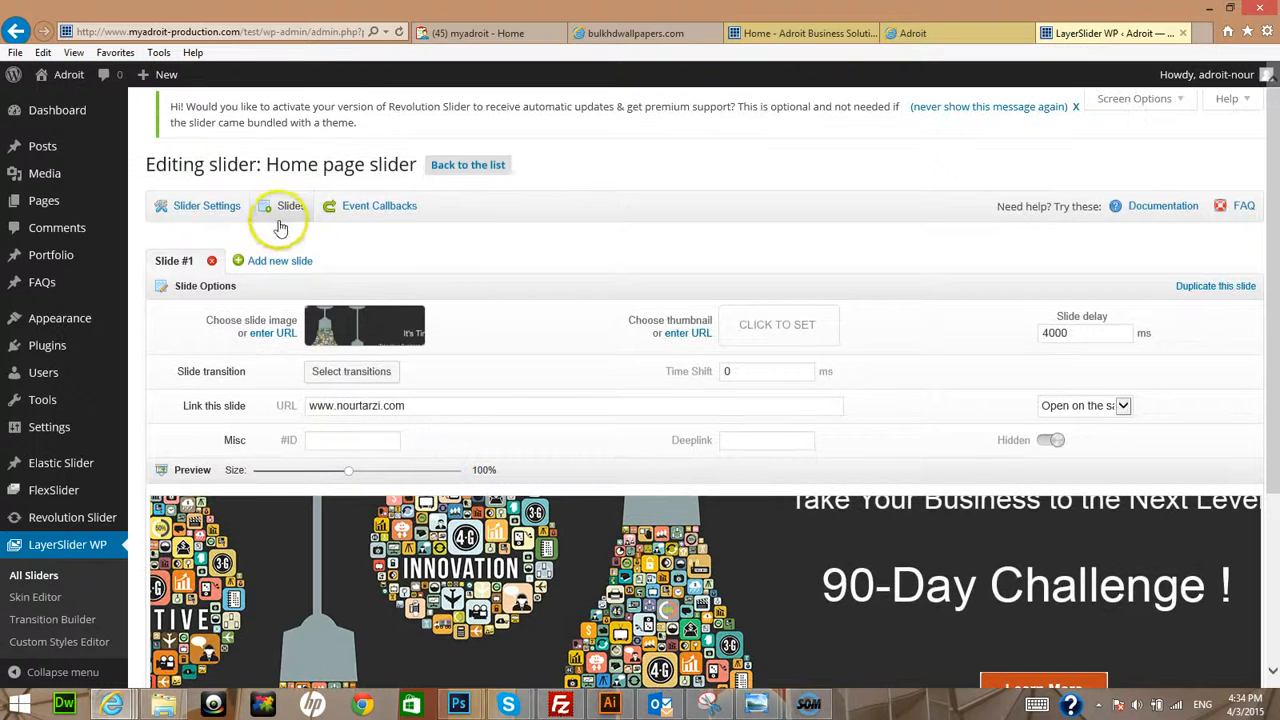
# Add Slide #2 and upload white-horse-painting.jpg from the Dropbox client > Adroit folder as its slide image
pyautogui.click(272, 261)
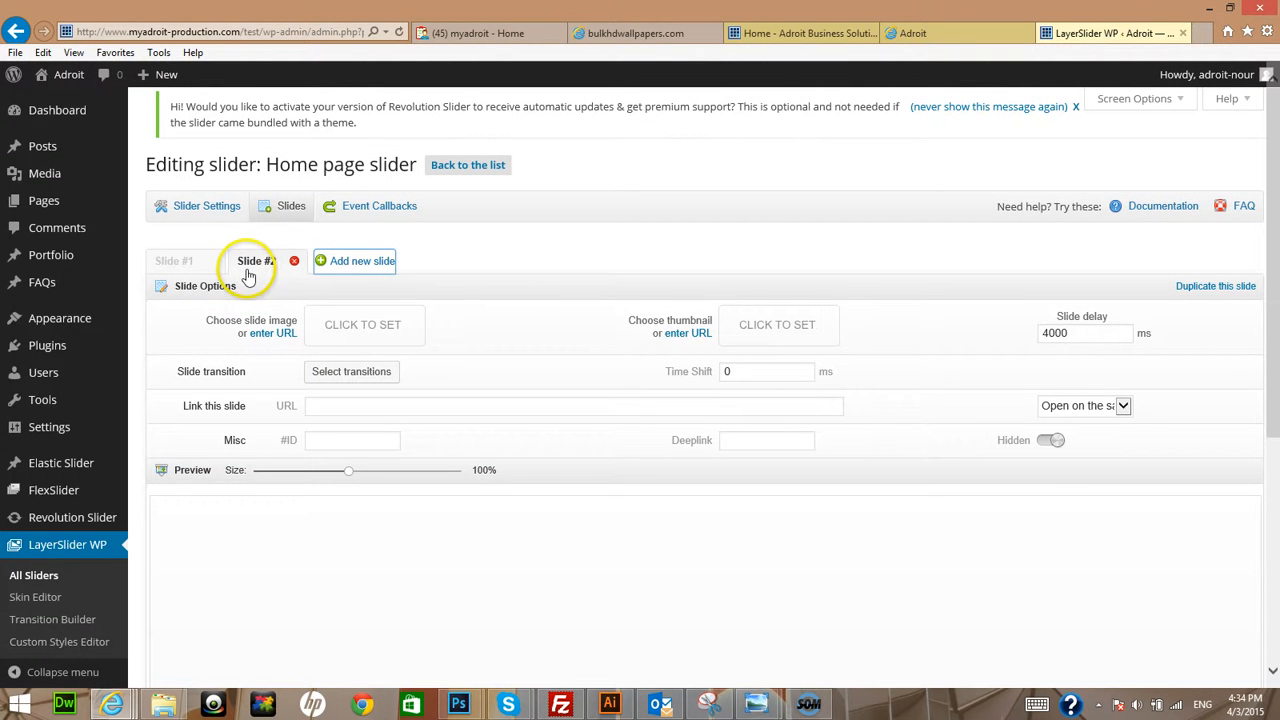
pyautogui.click(342, 338)
pyautogui.click(55, 143)
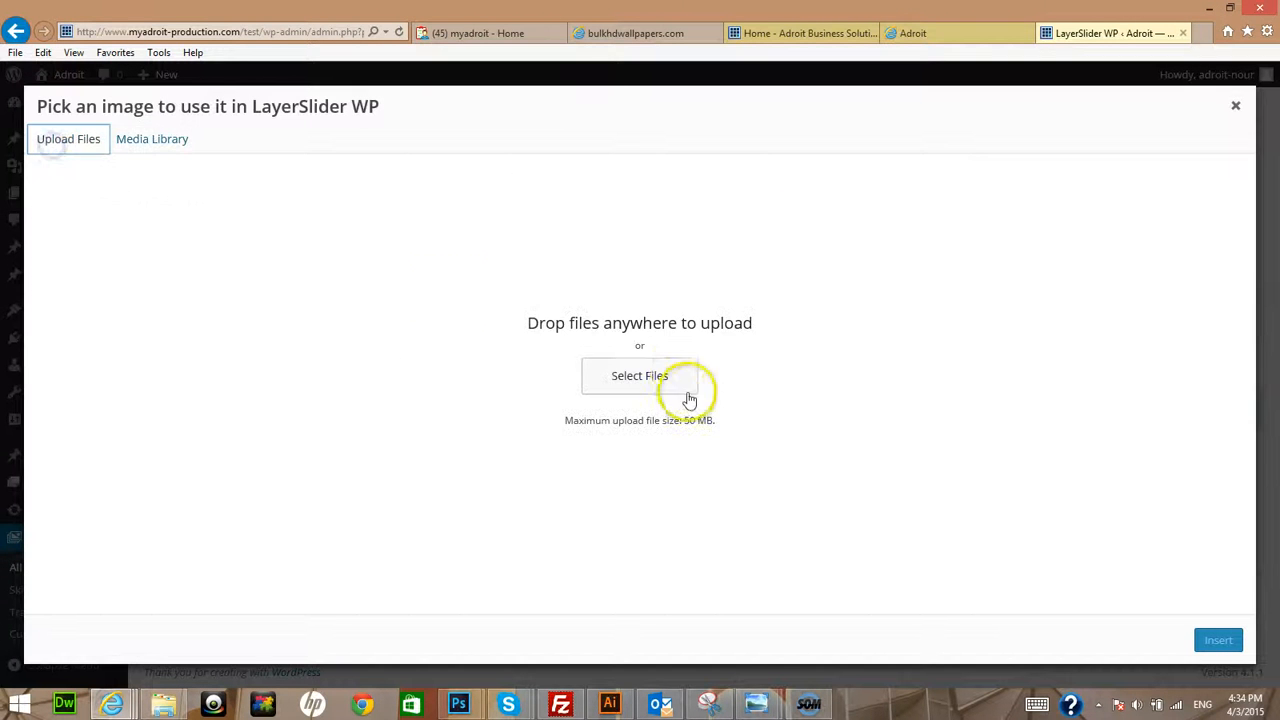
pyautogui.click(677, 366)
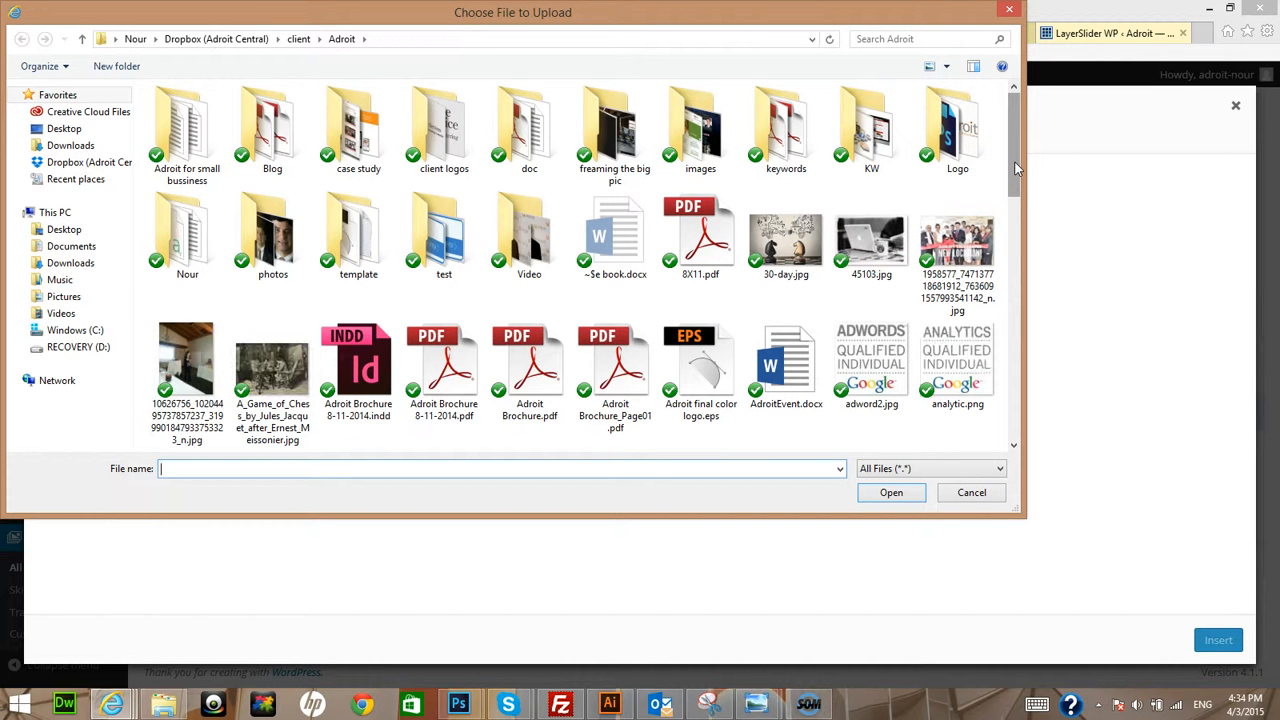
pyautogui.moveTo(1015, 168); pyautogui.dragTo(1015, 315)
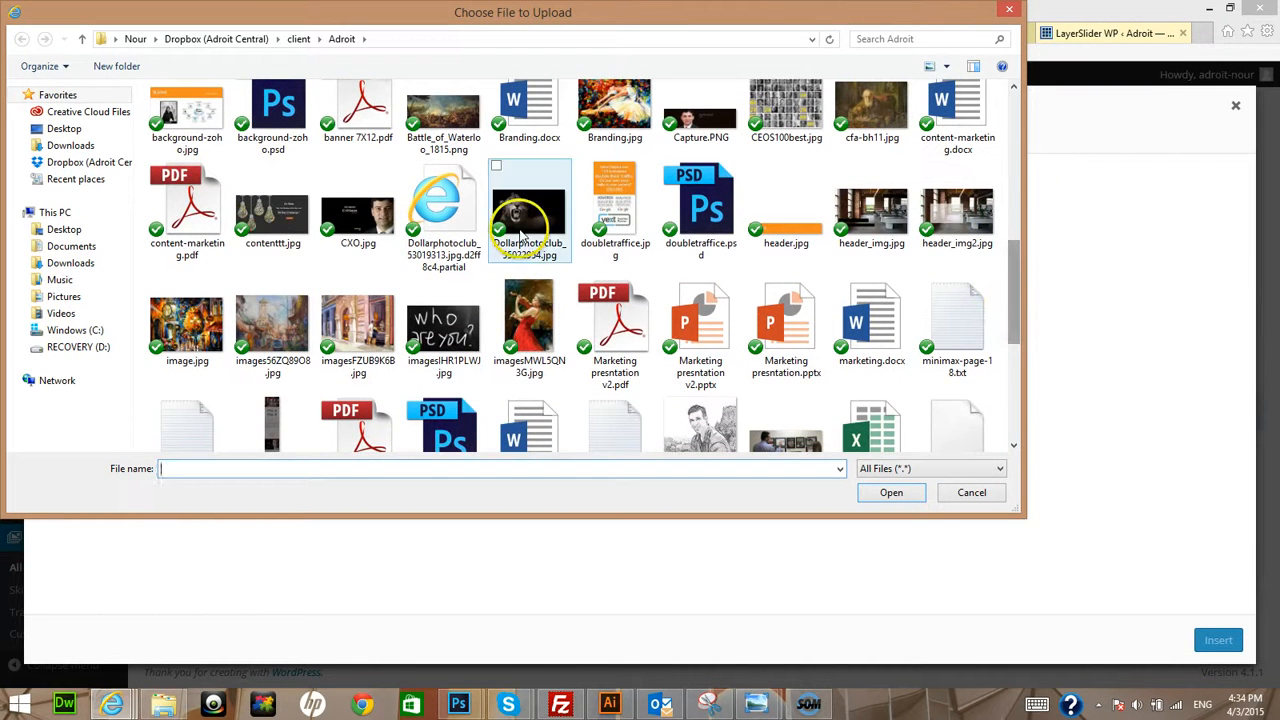
pyautogui.click(521, 250)
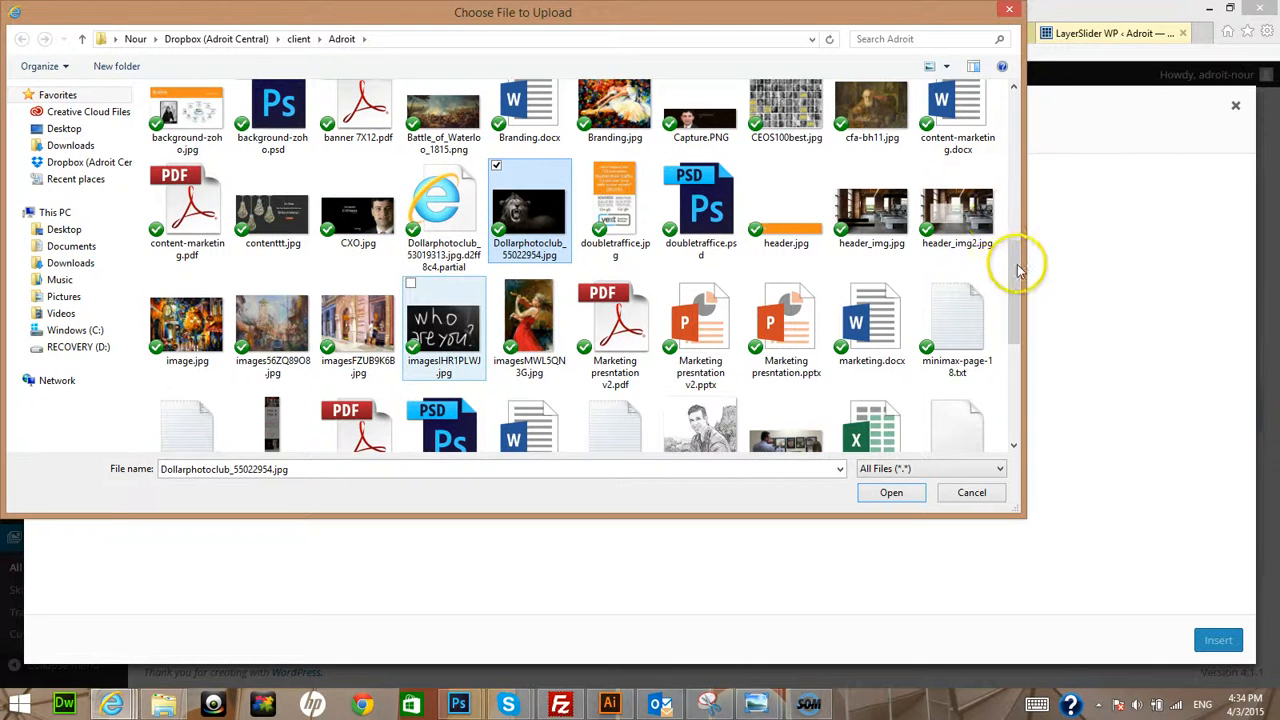
pyautogui.moveTo(1016, 262); pyautogui.dragTo(1013, 349)
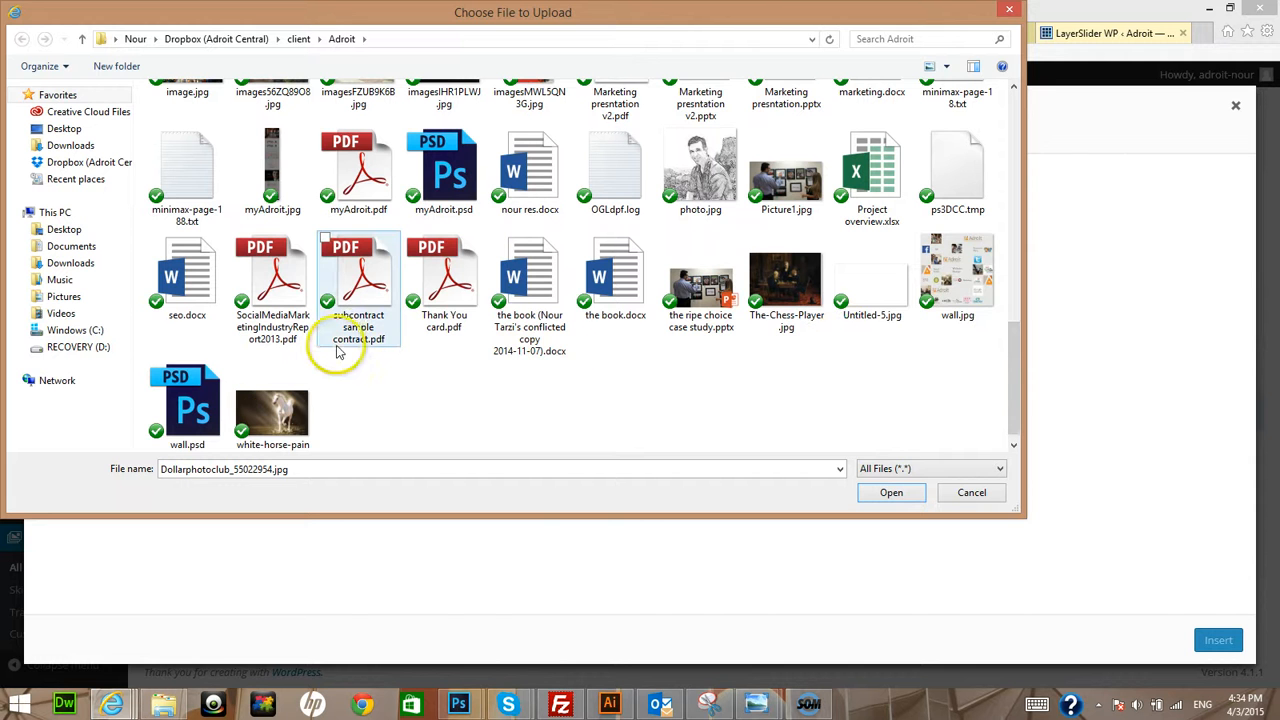
pyautogui.doubleClick(275, 425)
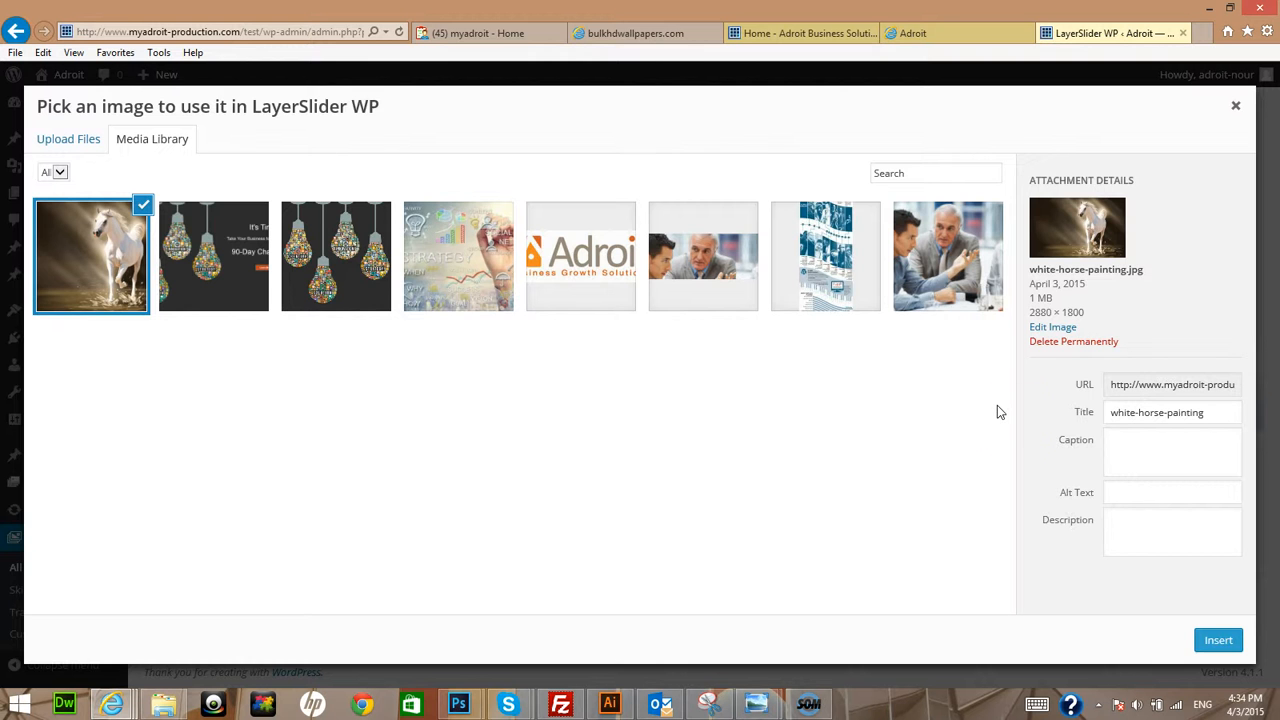
pyautogui.click(1217, 639)
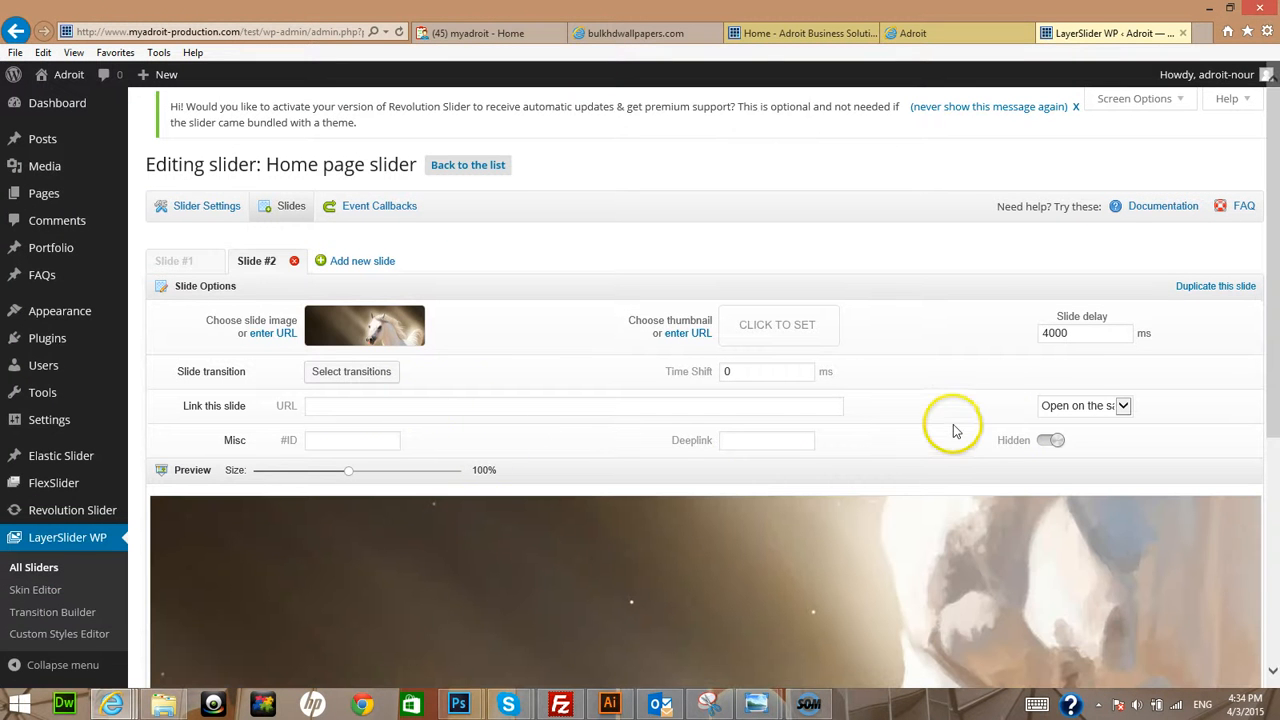
# Set the slide delay of Slide #2 to 6000 ms
pyautogui.moveTo(1273, 423)
pyautogui.mouseDown()
pyautogui.moveTo(1275, 520)
pyautogui.moveTo(1272, 429)
pyautogui.mouseUp()
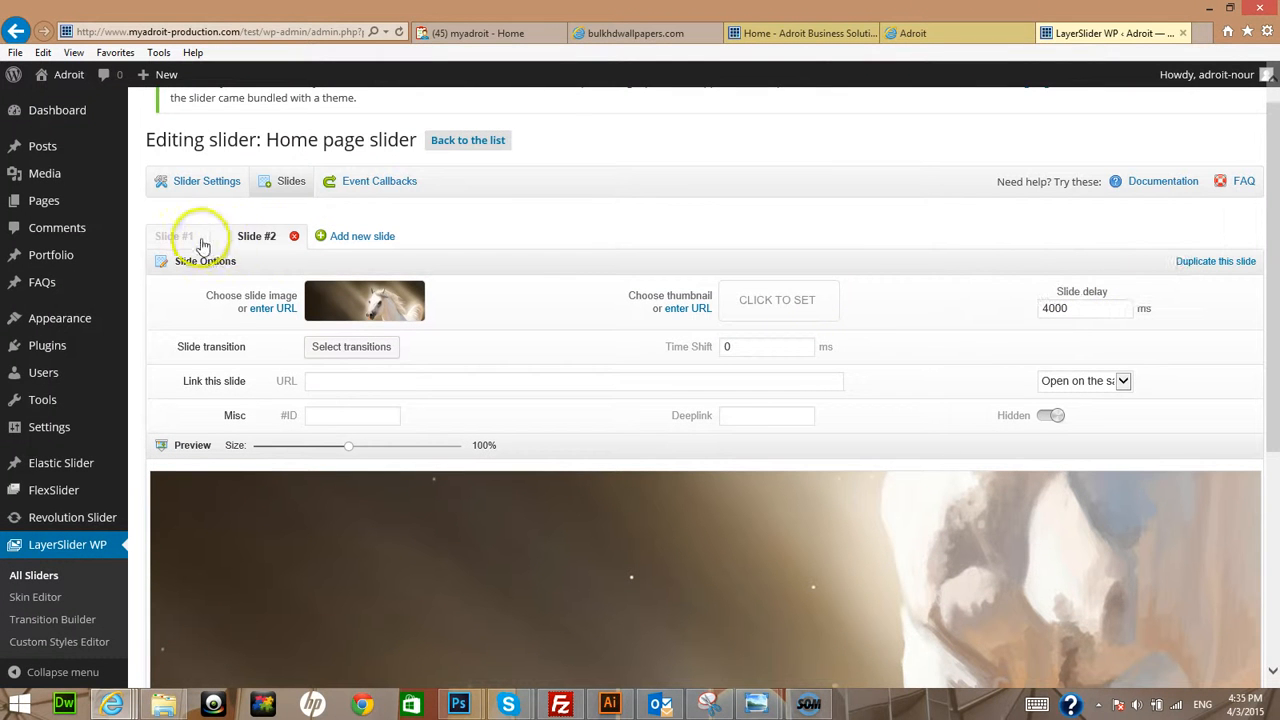
pyautogui.click(1046, 307)
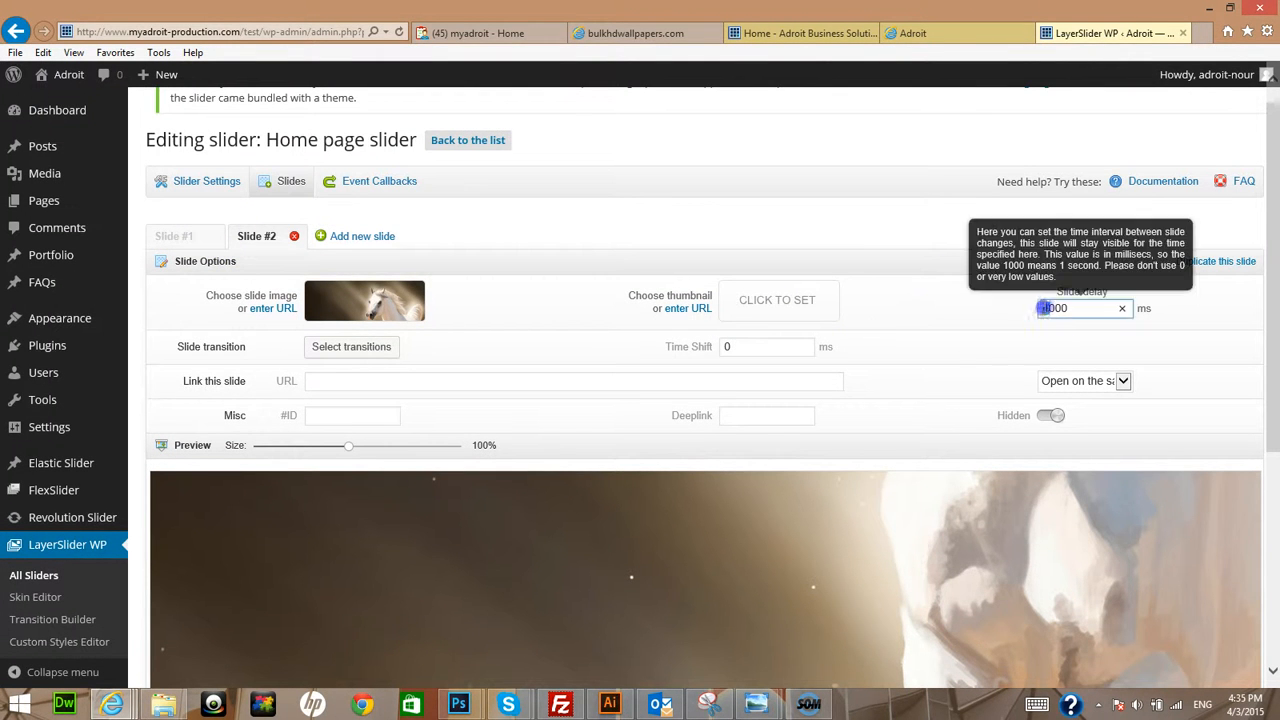
pyautogui.click(1267, 356)
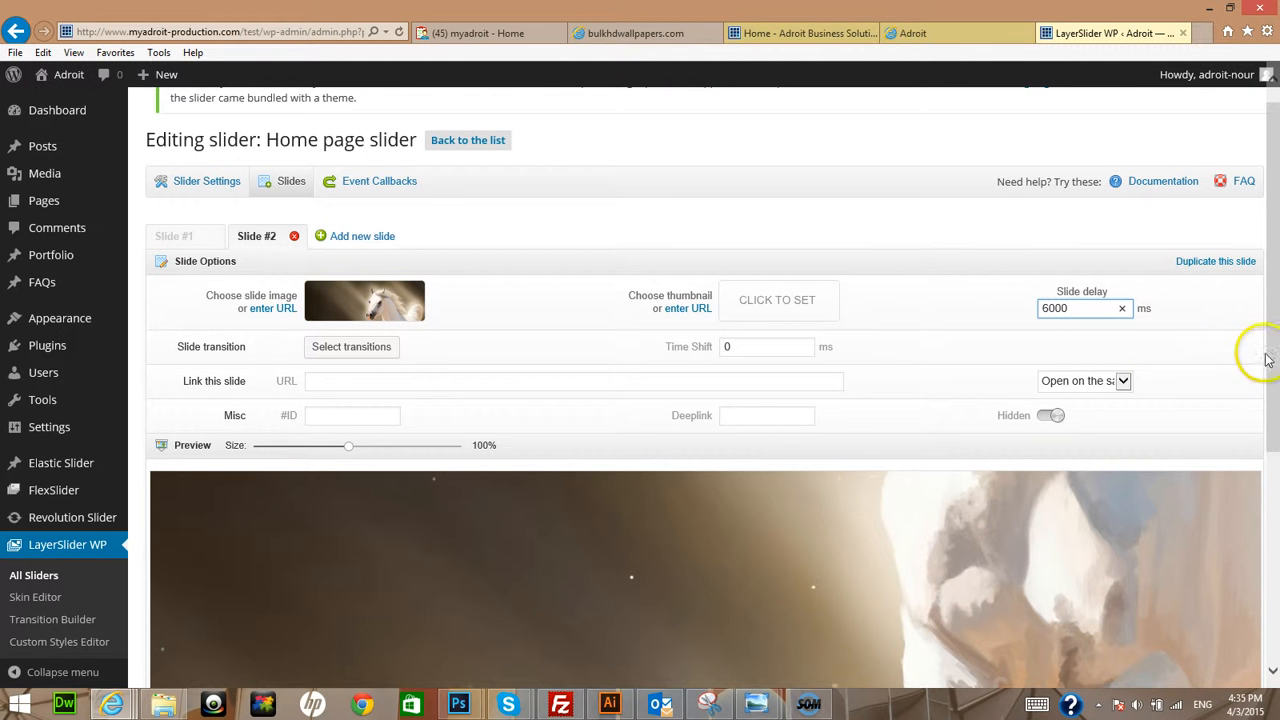
# Save the Home page slider changes and check the settings of Slide #1 and Slide #2
pyautogui.moveTo(1275, 358); pyautogui.dragTo(1257, 586)
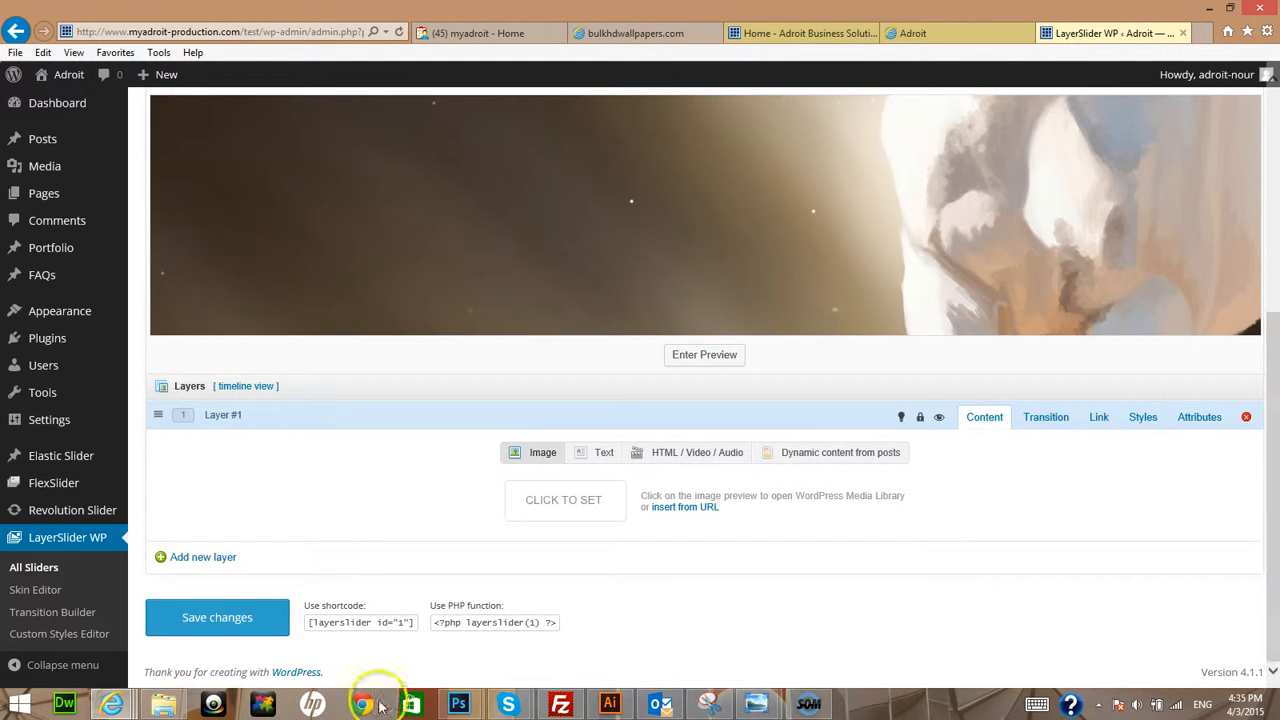
pyautogui.click(224, 612)
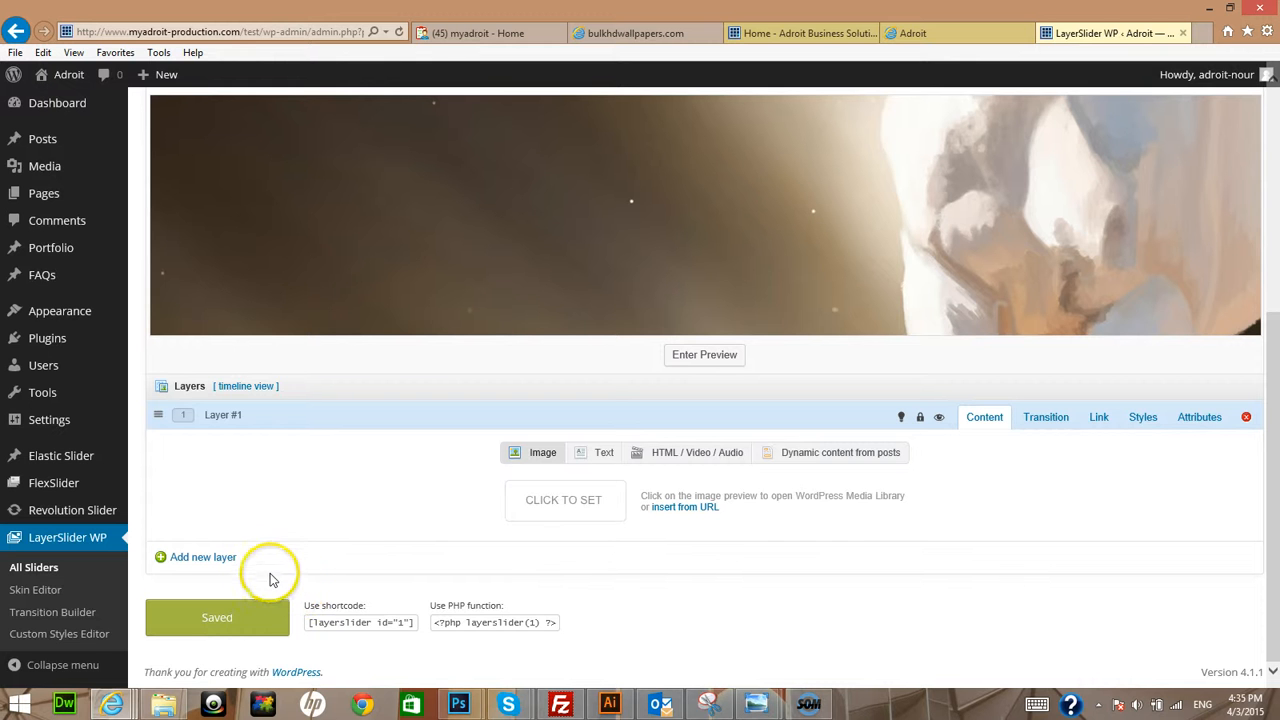
pyautogui.scroll(5, 347, 620)
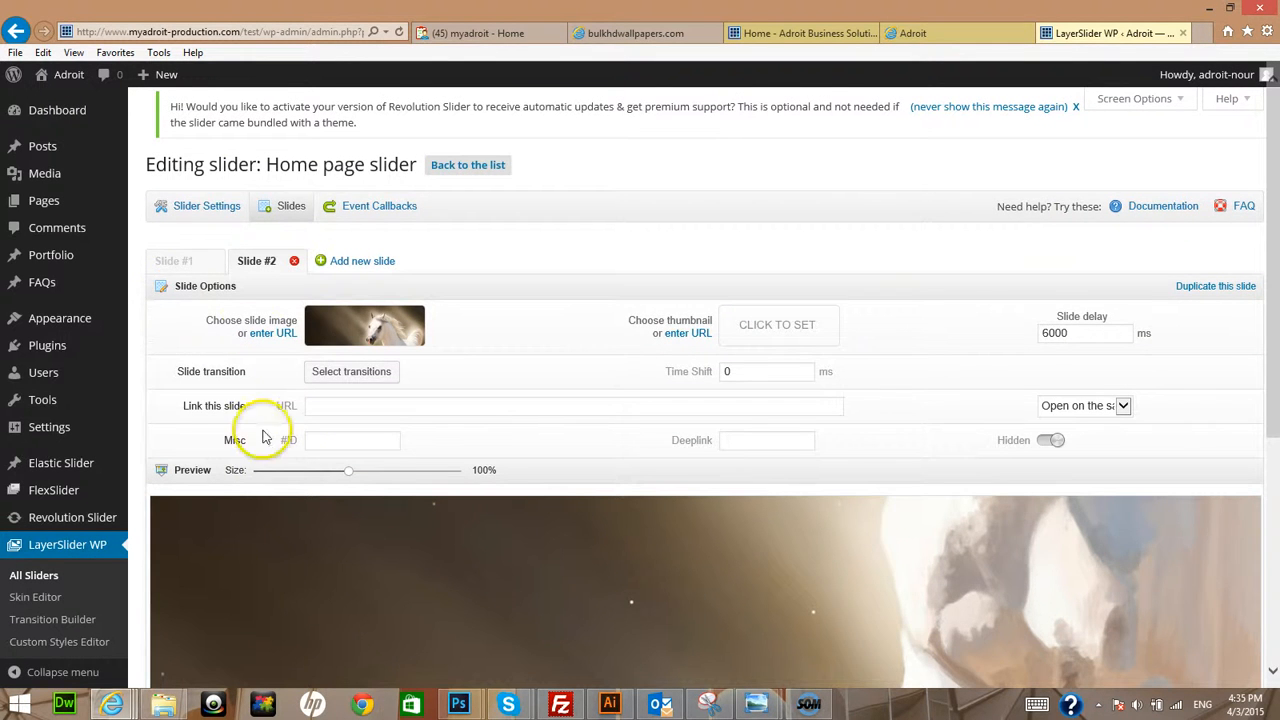
pyautogui.scroll(-5, 280, 445)
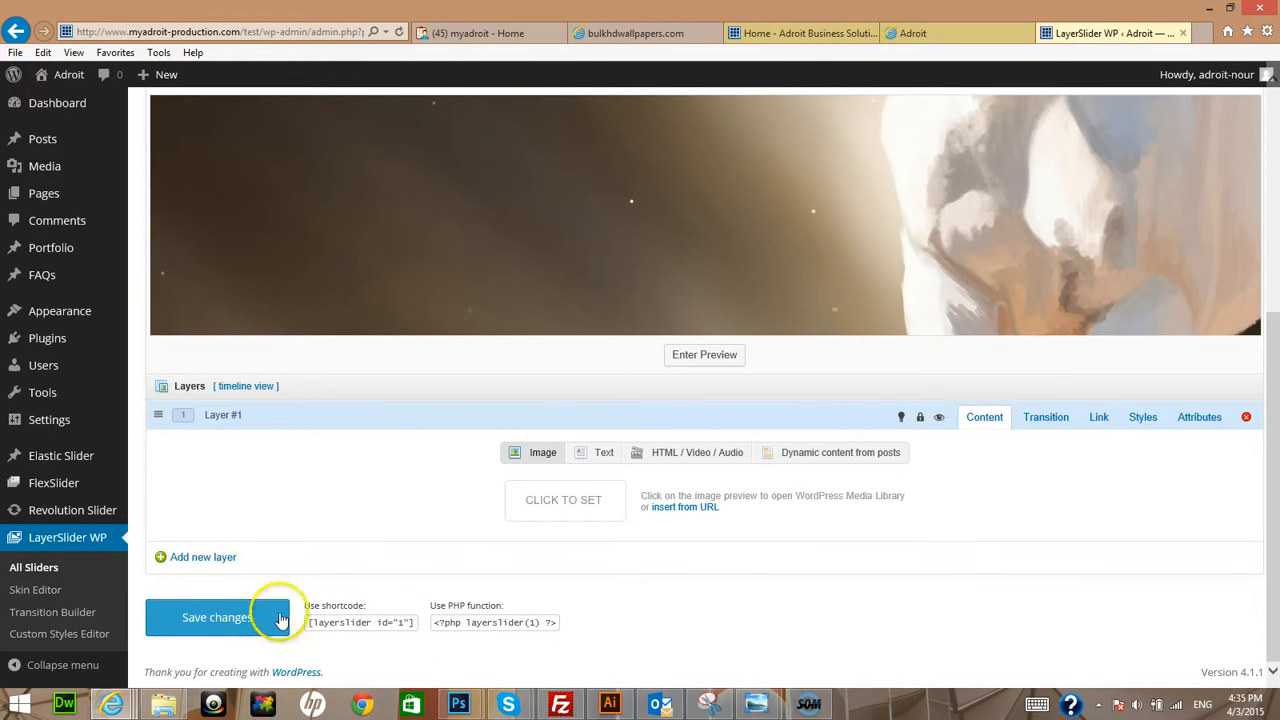
pyautogui.click(173, 603)
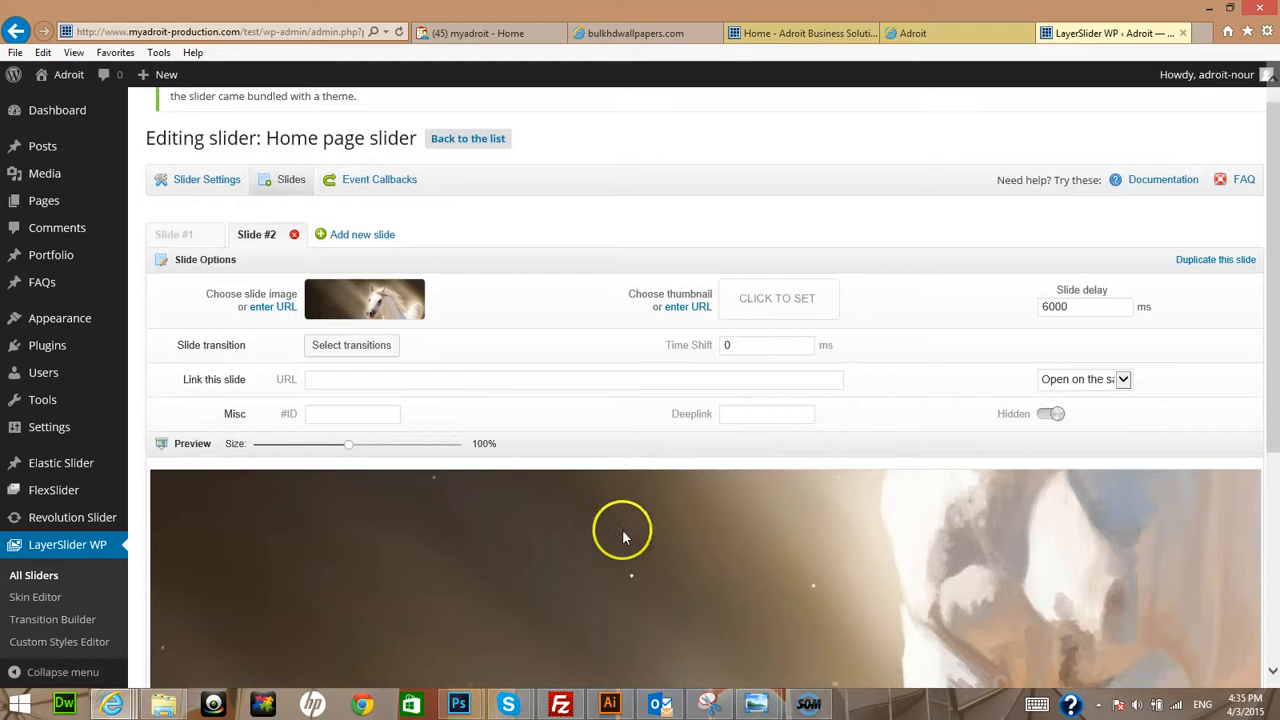
pyautogui.click(180, 237)
pyautogui.click(266, 236)
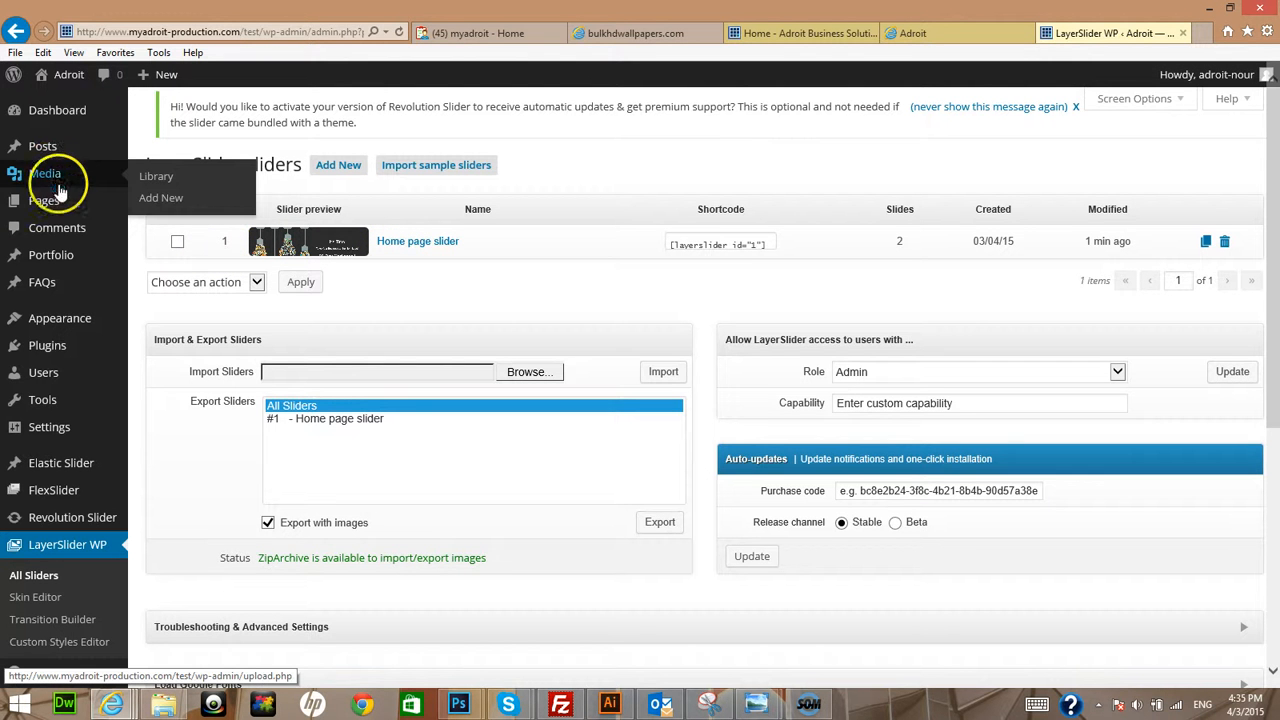
# Open the Home page for editing, set its Slider Type to LayerSlider and choose LayerSlider #1 as its slider
pyautogui.moveTo(63, 197)
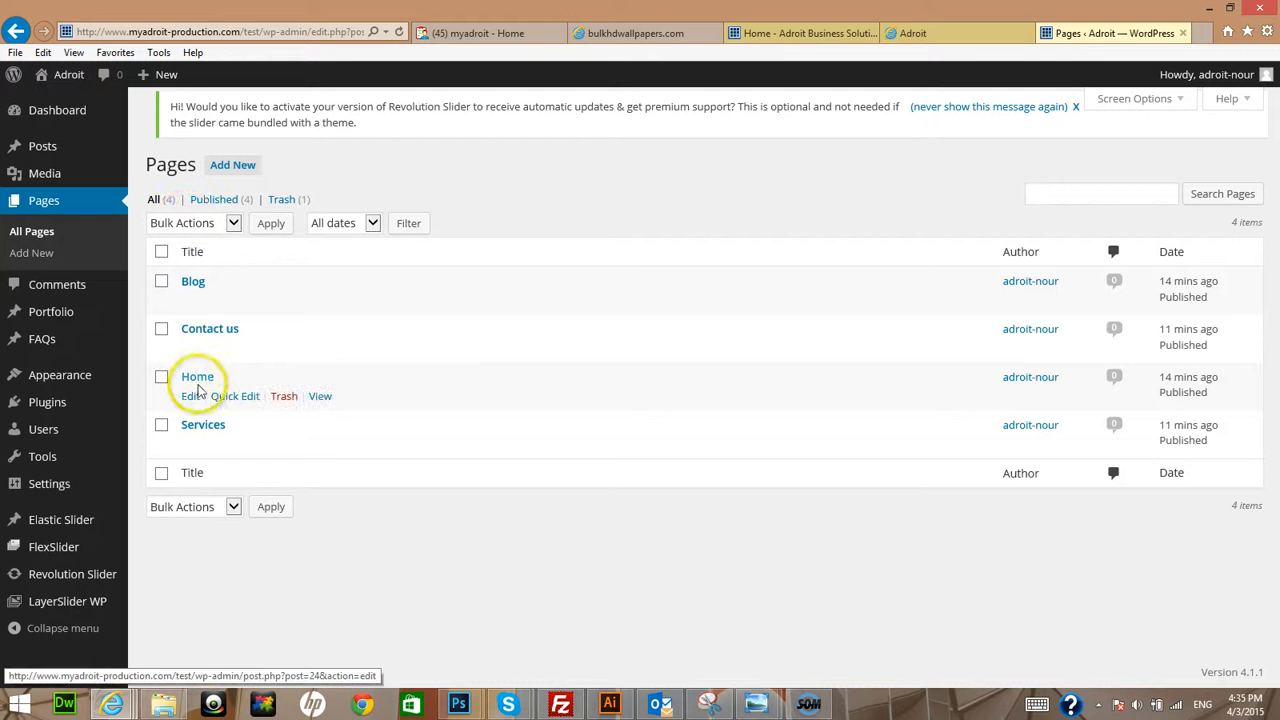
pyautogui.click(197, 378)
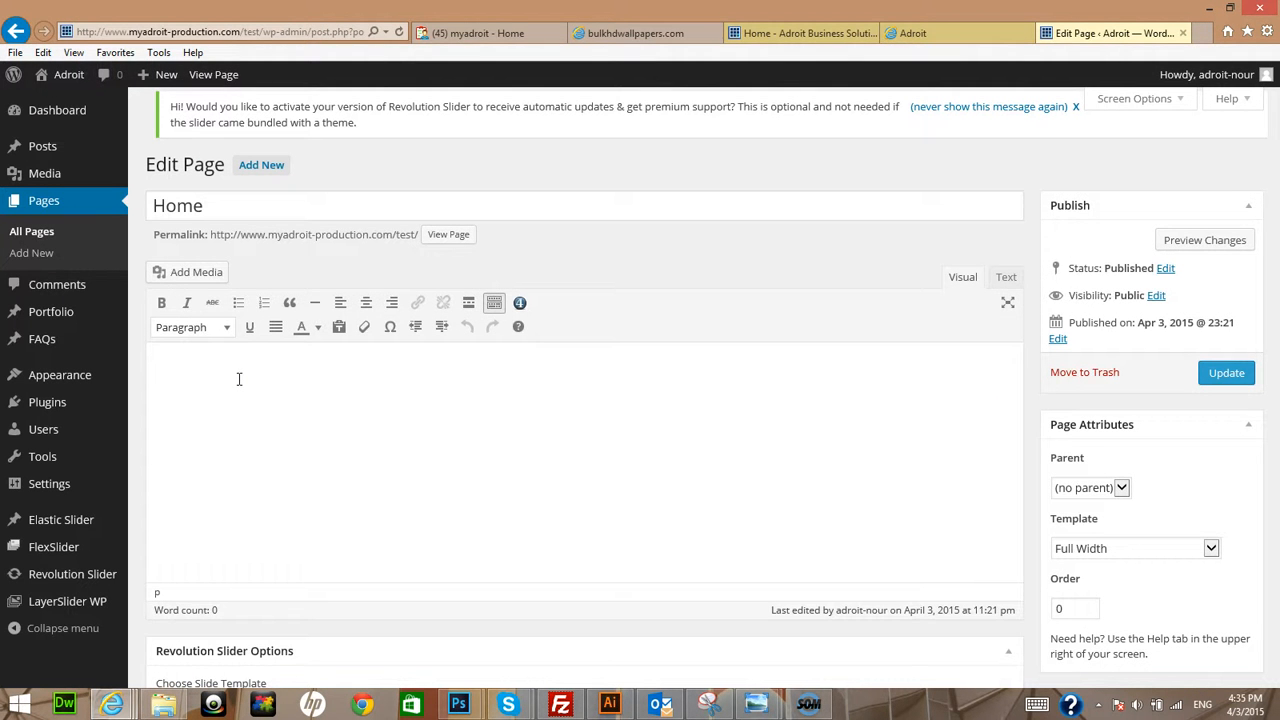
pyautogui.click(238, 378)
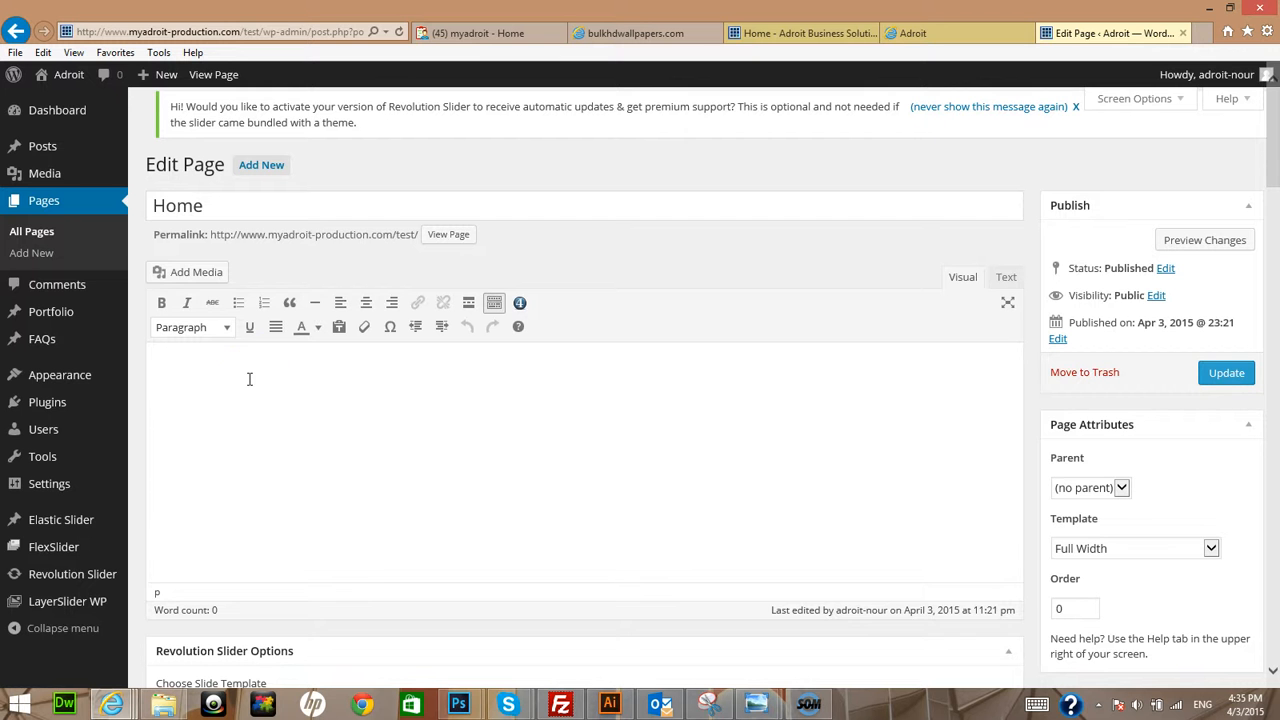
pyautogui.middleClick(466, 452)
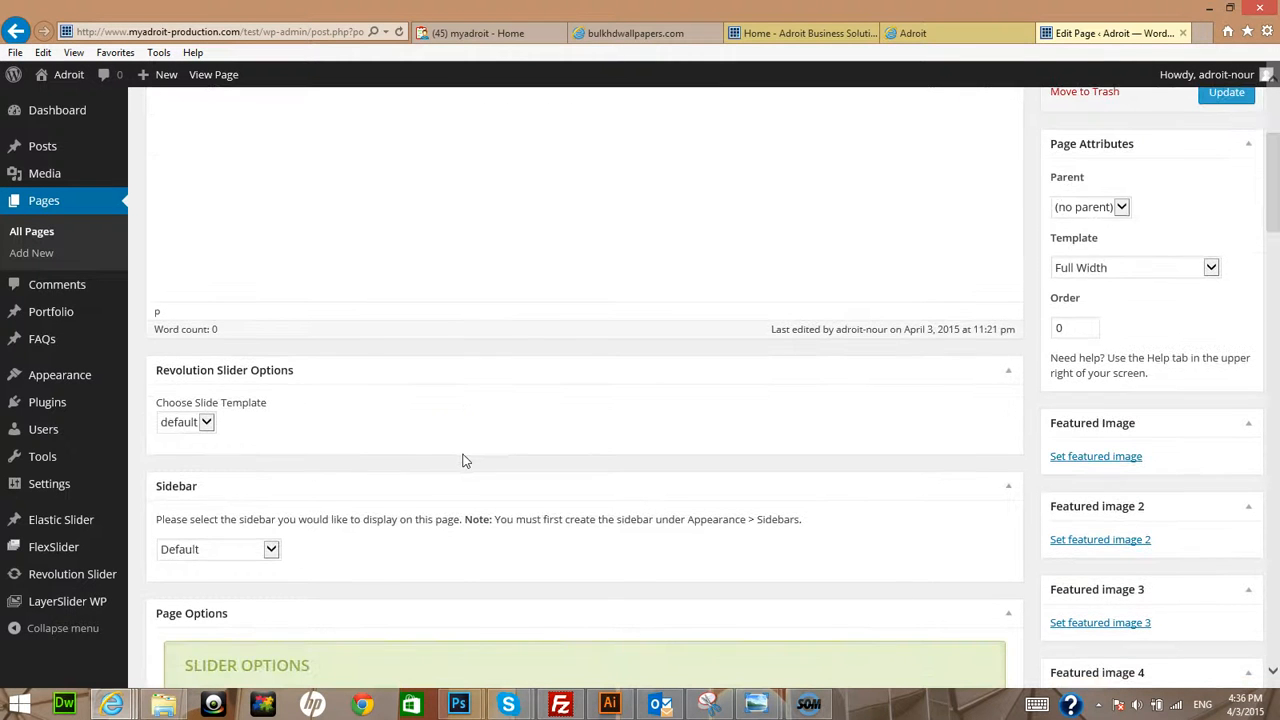
pyautogui.middleClick(411, 431)
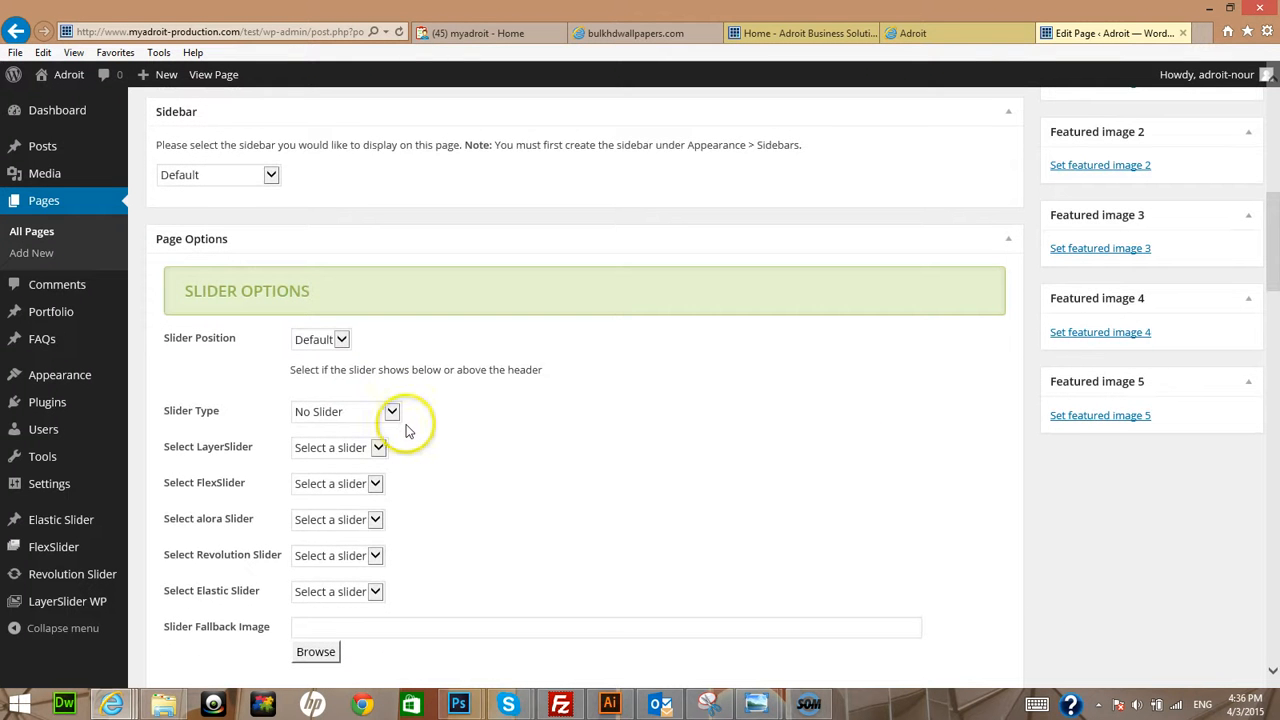
pyautogui.scroll(-4, 406, 430)
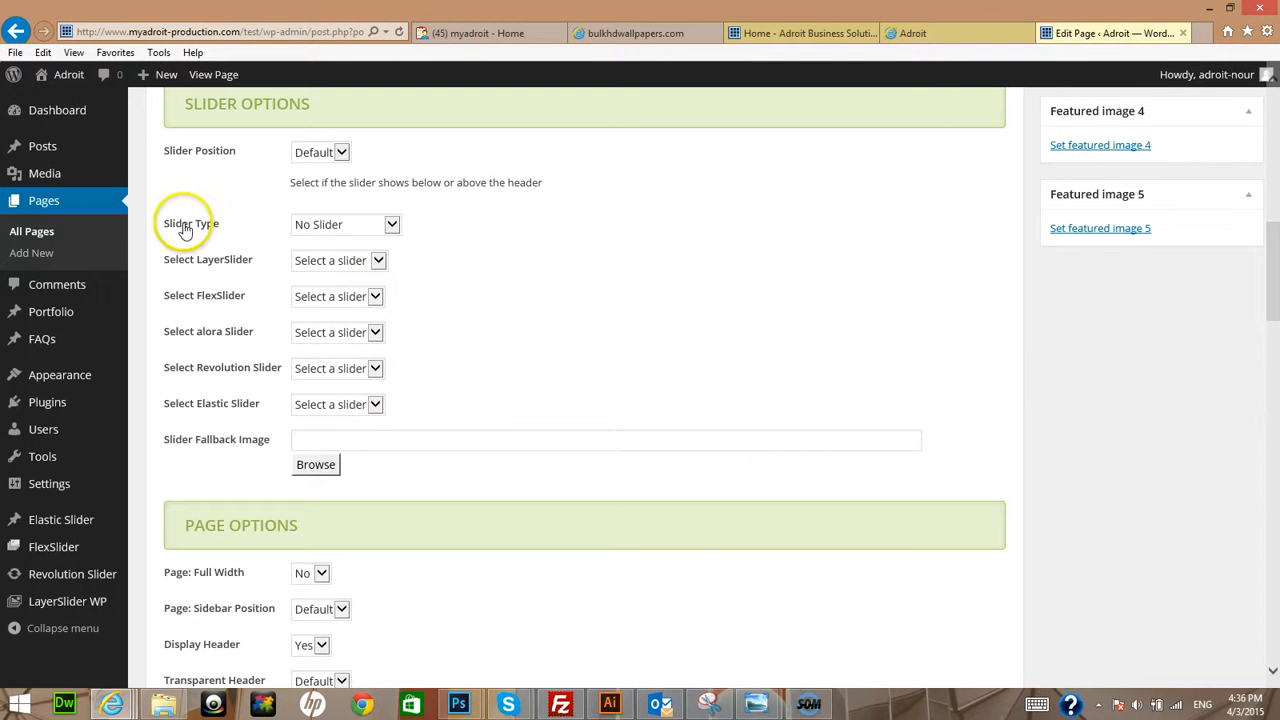
pyautogui.click(316, 226)
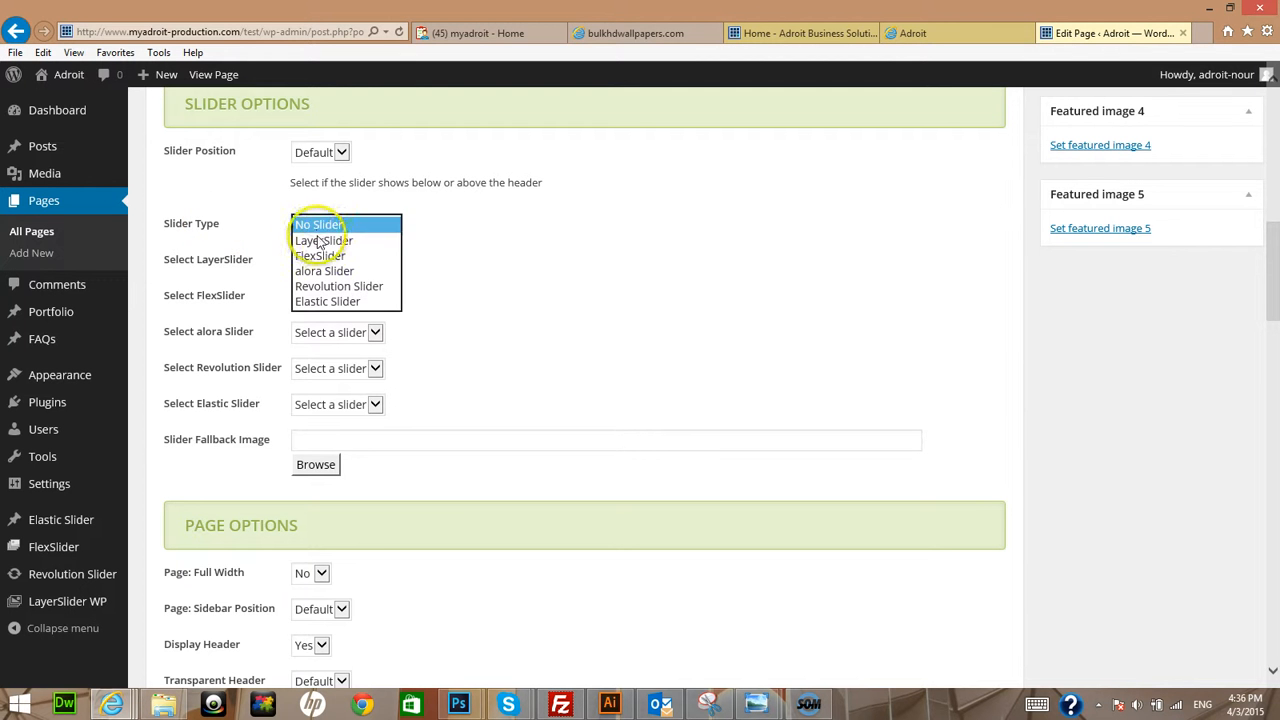
pyautogui.click(320, 241)
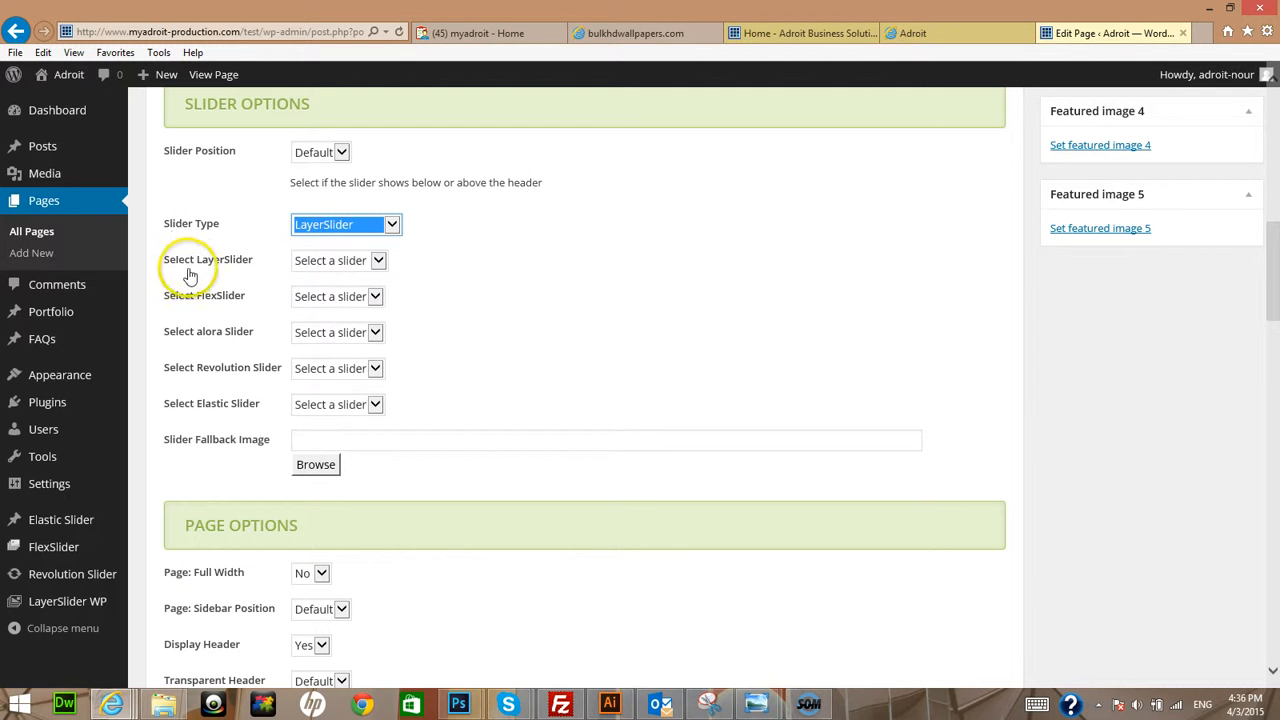
pyautogui.click(304, 262)
pyautogui.click(308, 280)
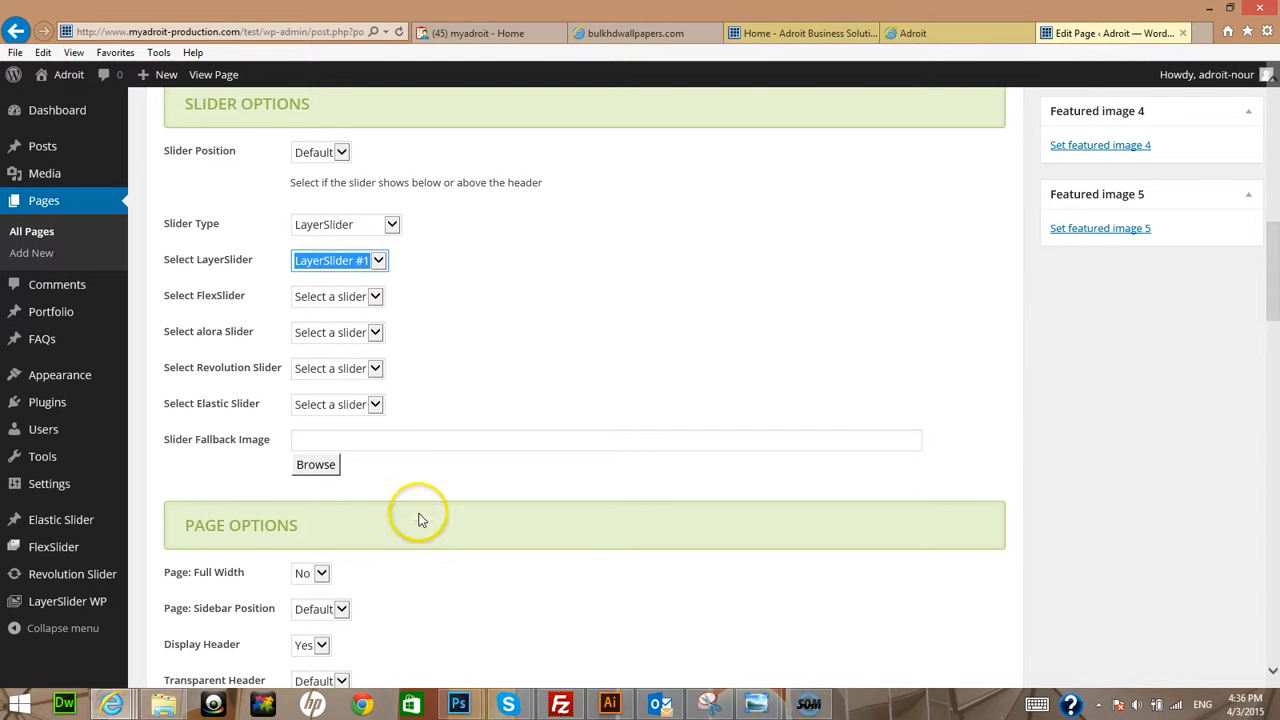
# Review the remaining page, portfolio and background options of the Home page and update the page
pyautogui.scroll(-4, 420, 527)
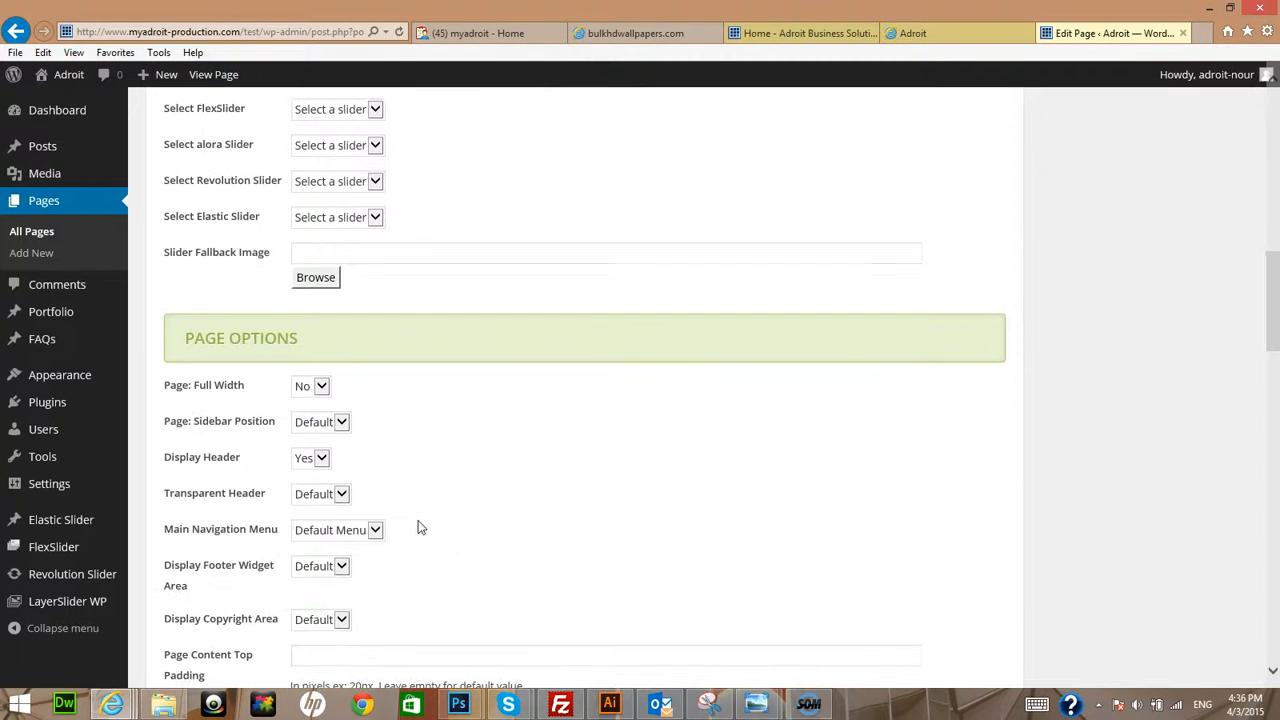
pyautogui.scroll(-2, 397, 500)
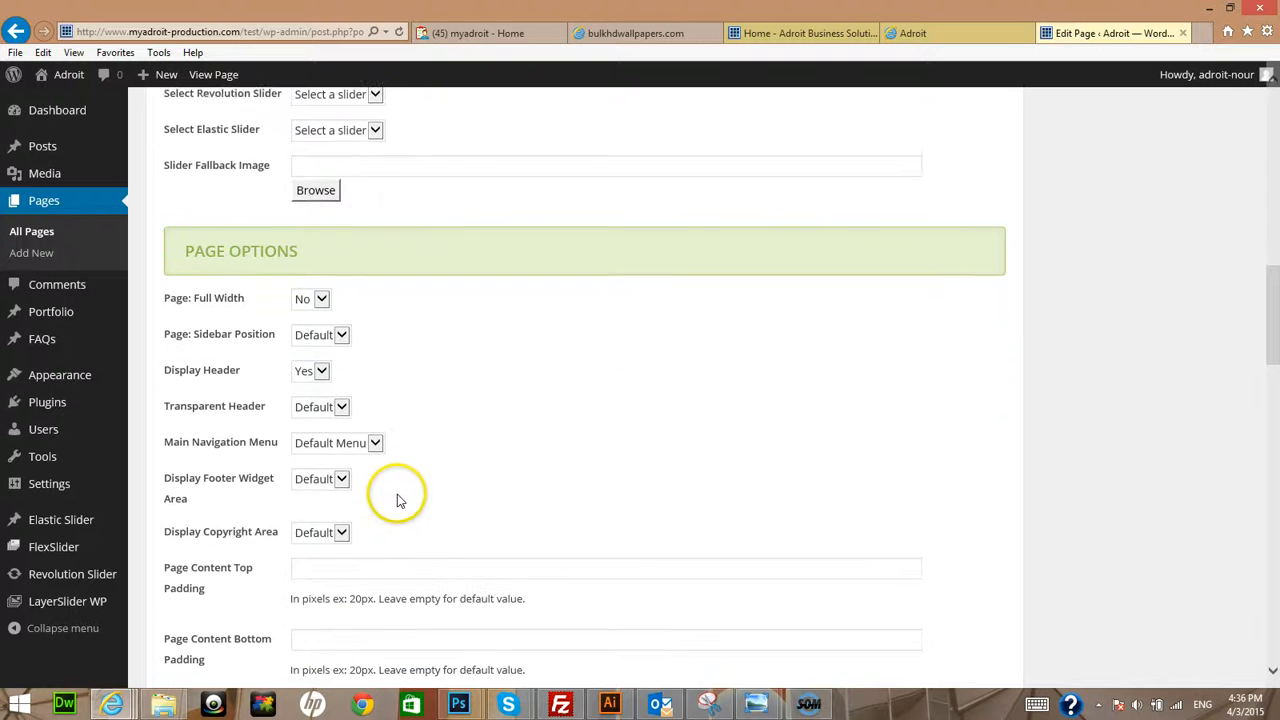
pyautogui.scroll(-2, 397, 500)
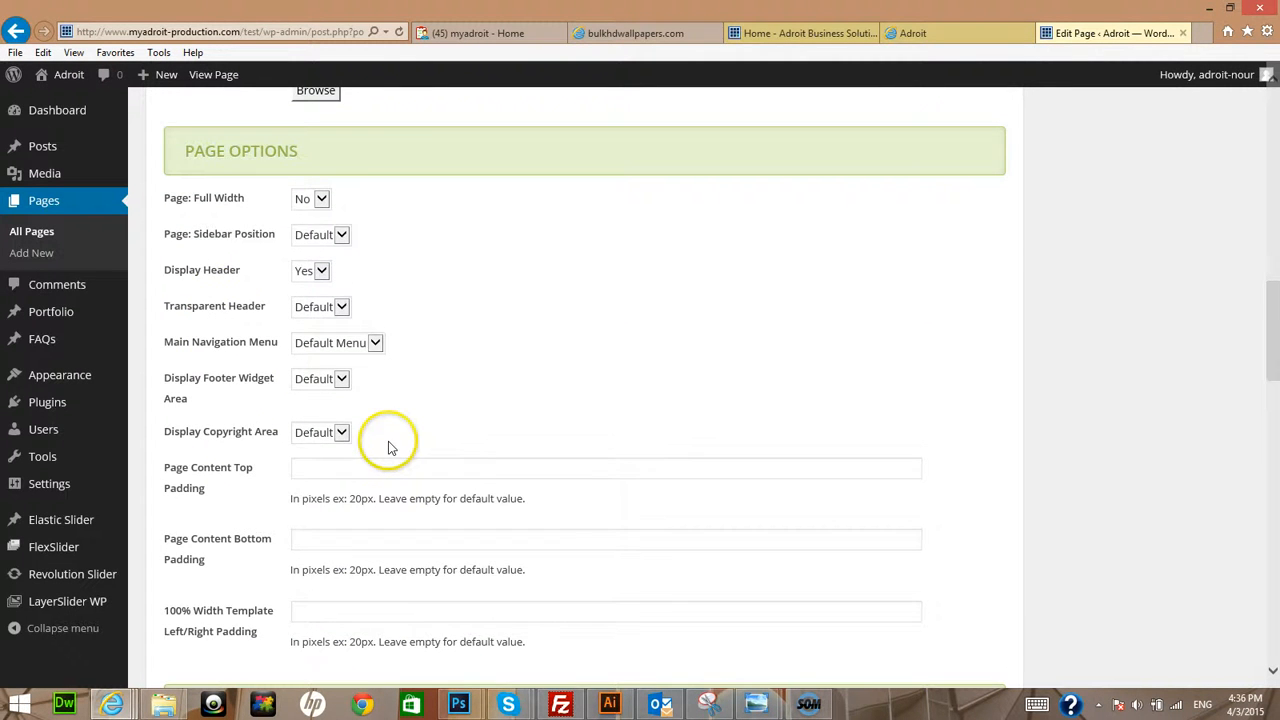
pyautogui.scroll(-10, 390, 447)
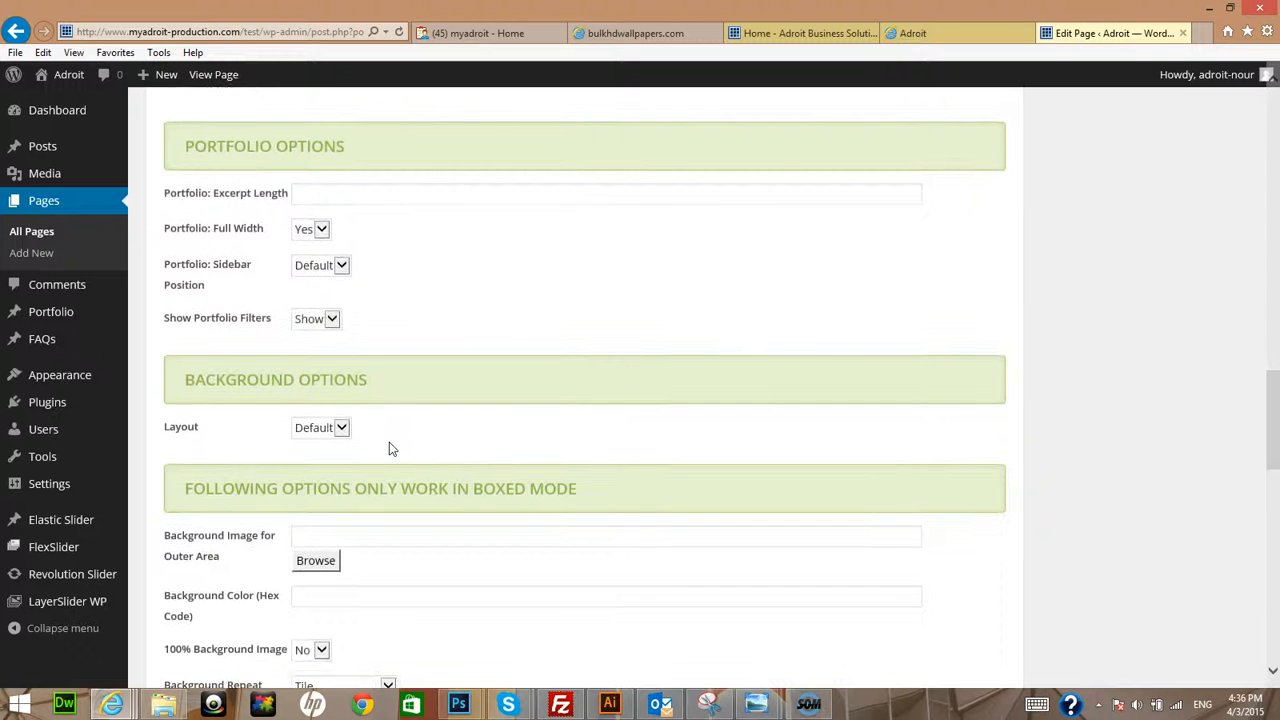
pyautogui.scroll(20, 390, 447)
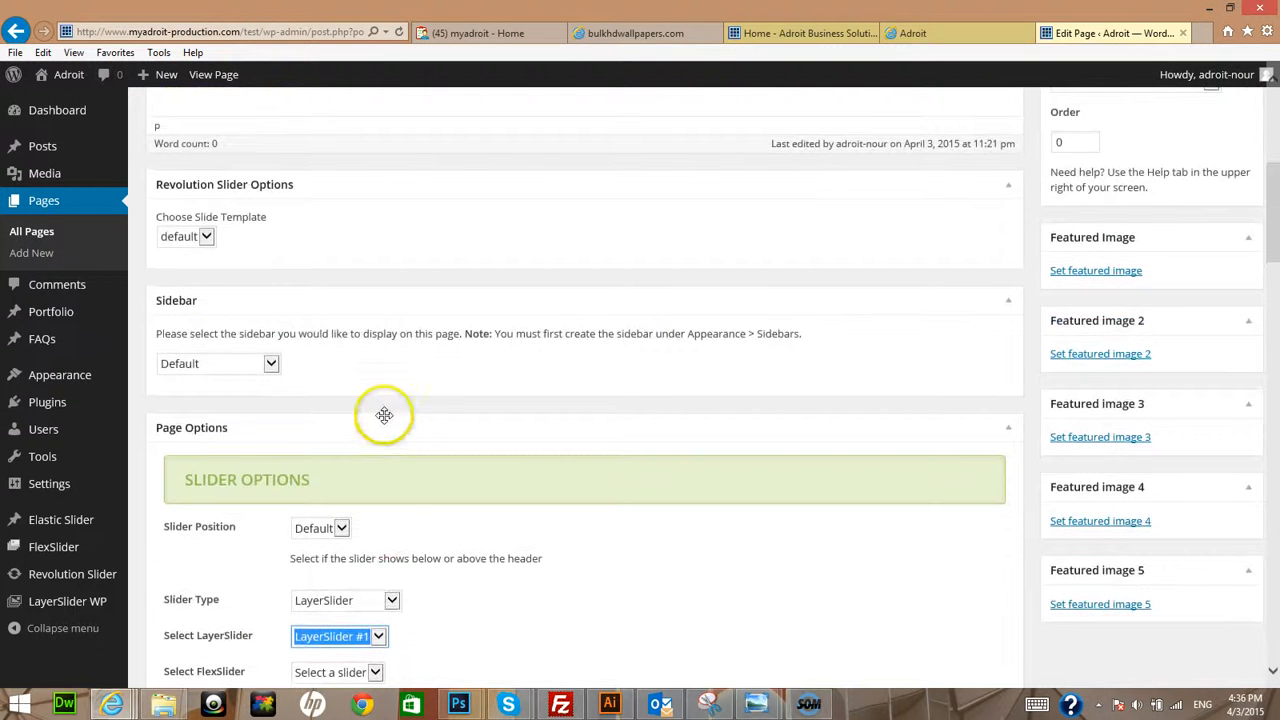
pyautogui.scroll(2, 383, 410)
pyautogui.scroll(1, 359, 403)
pyautogui.scroll(-1, 346, 423)
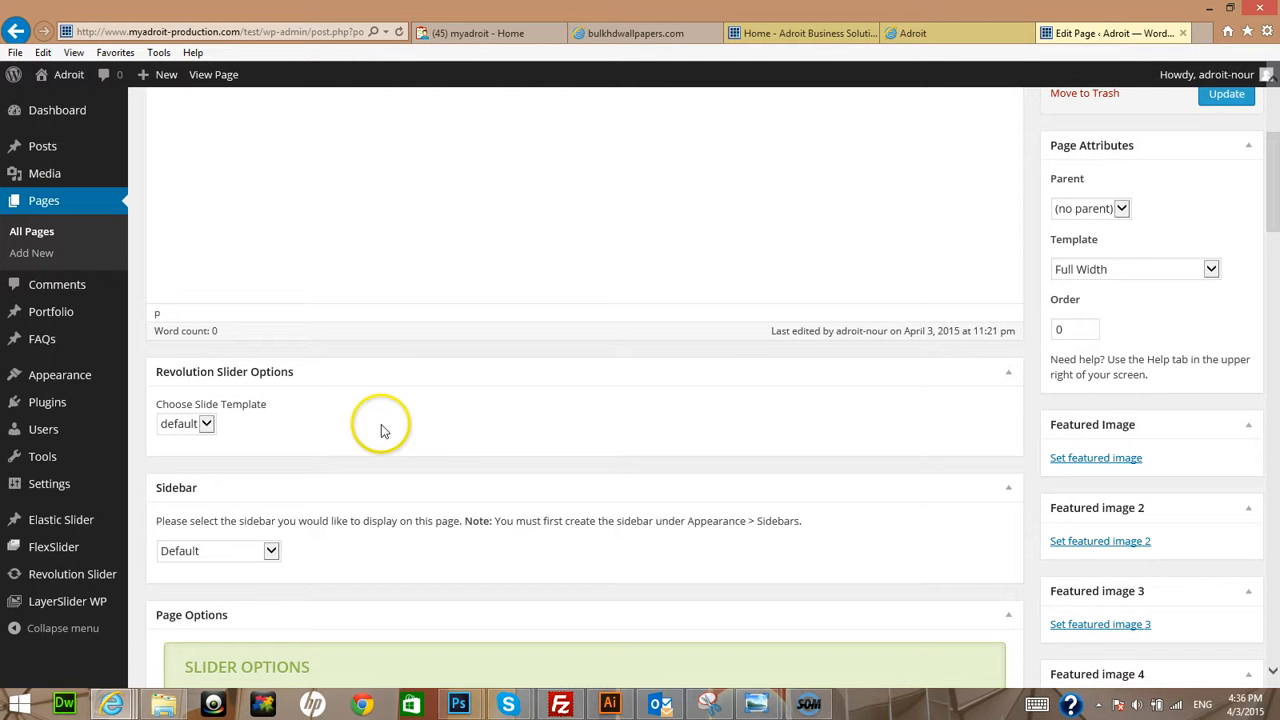
pyautogui.scroll(3, 1100, 425)
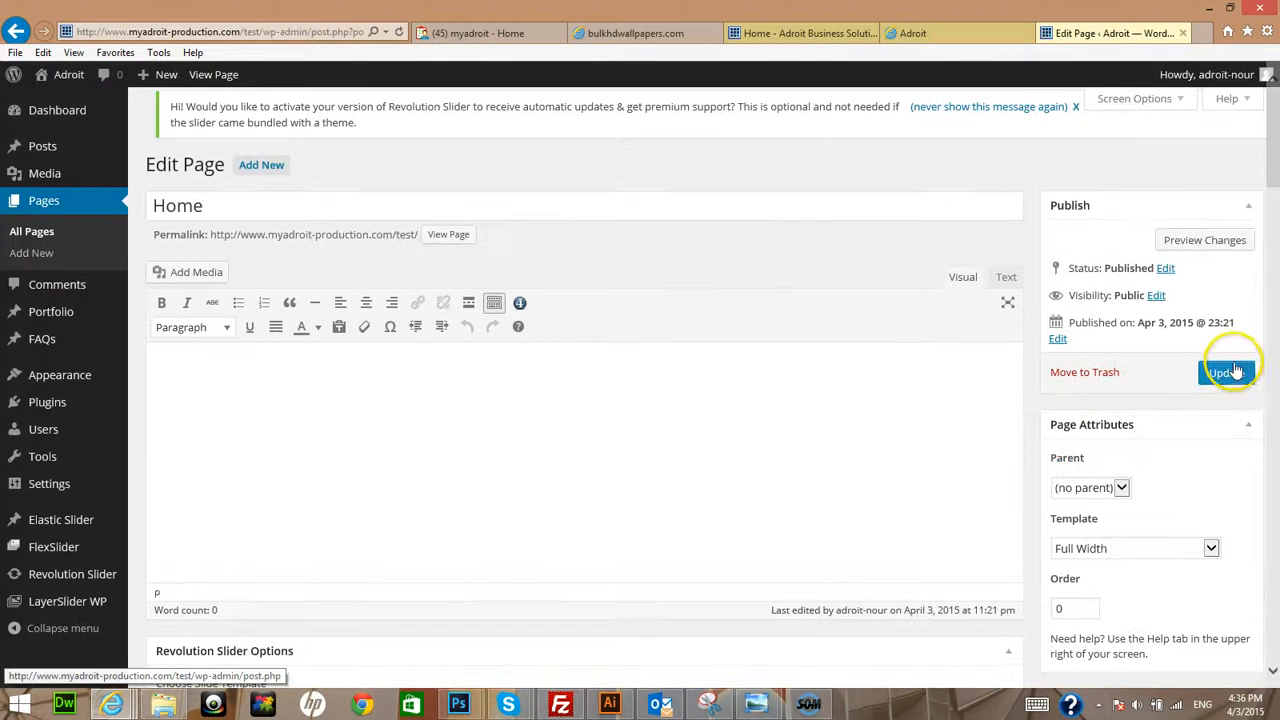
pyautogui.click(1228, 373)
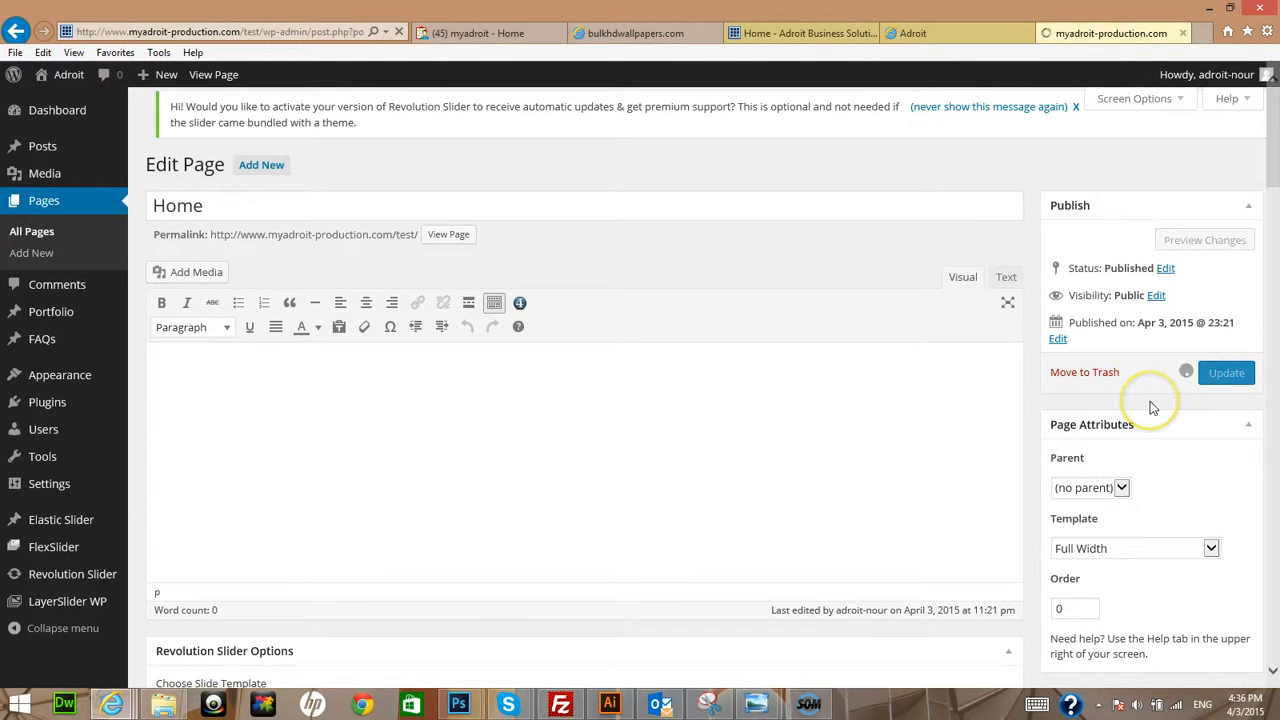
# View the live Adroit home page to check how the slider displays under the header
pyautogui.click(922, 36)
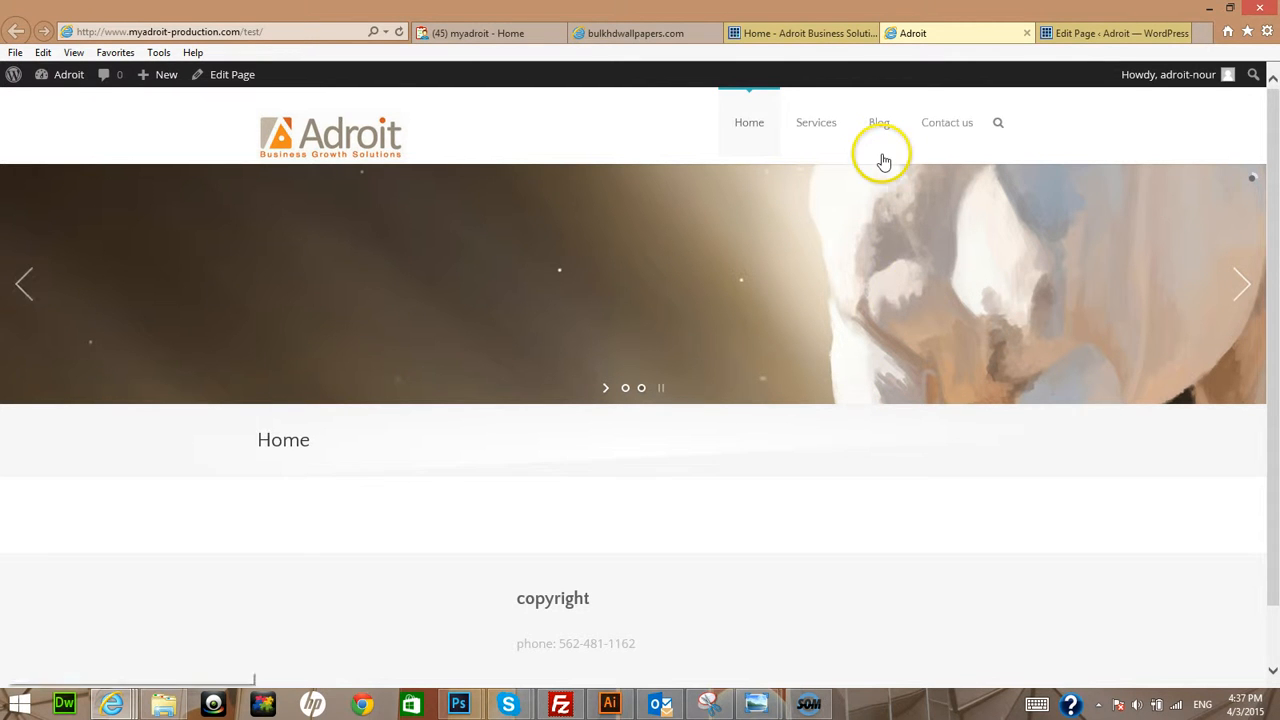
pyautogui.scroll(-1, 921, 305)
pyautogui.scroll(1, 920, 300)
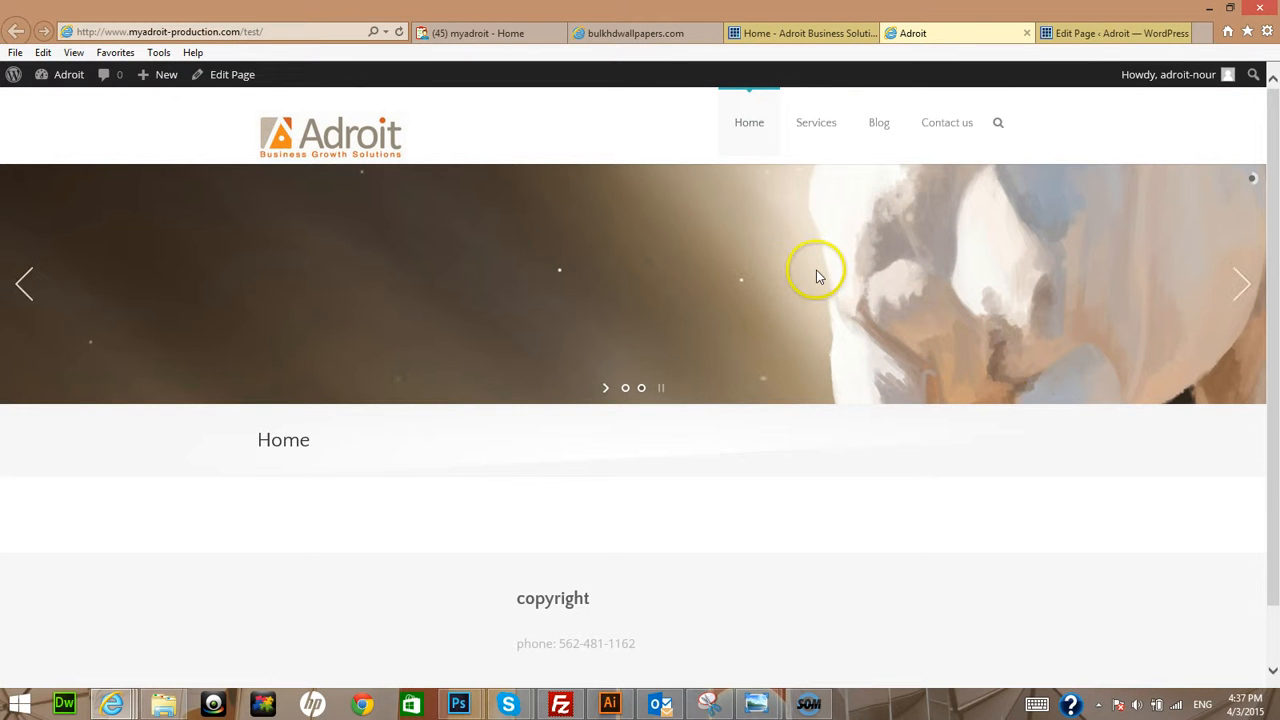
# Open the Home page slider's layout settings in LayerSlider WP, set the slider height to 600 and save the changes
pyautogui.click(1080, 30)
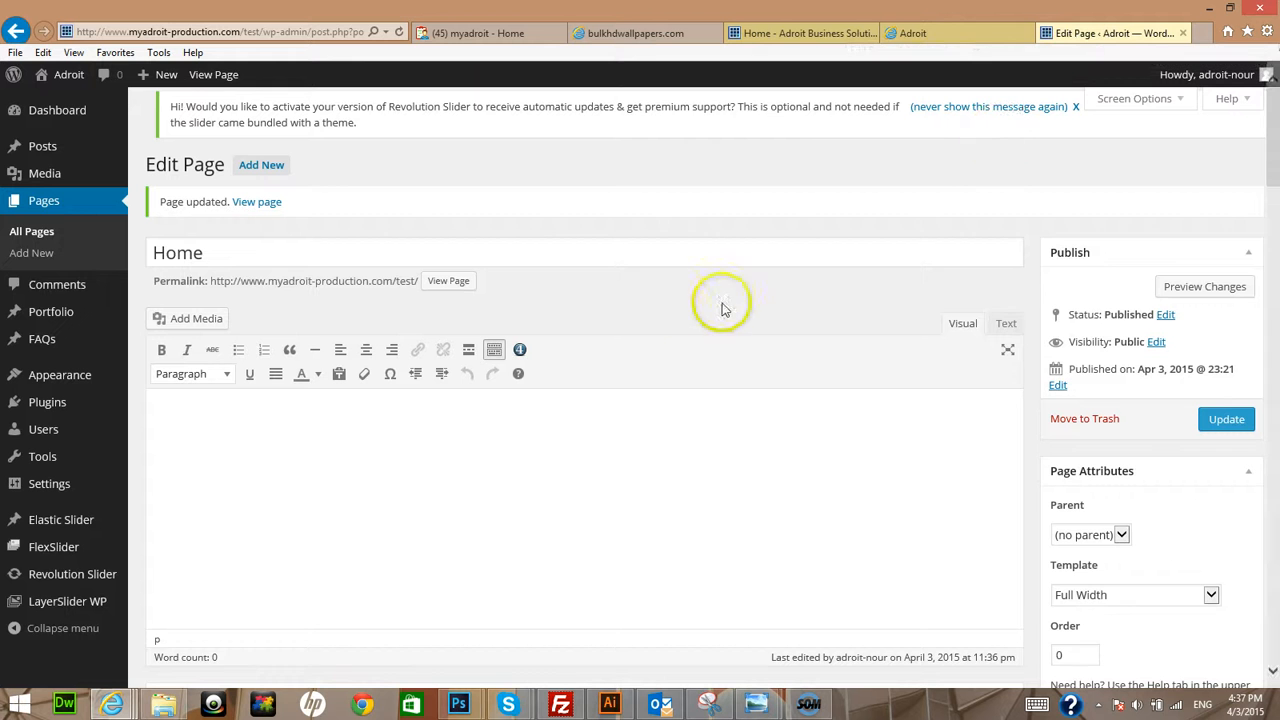
pyautogui.moveTo(57, 600)
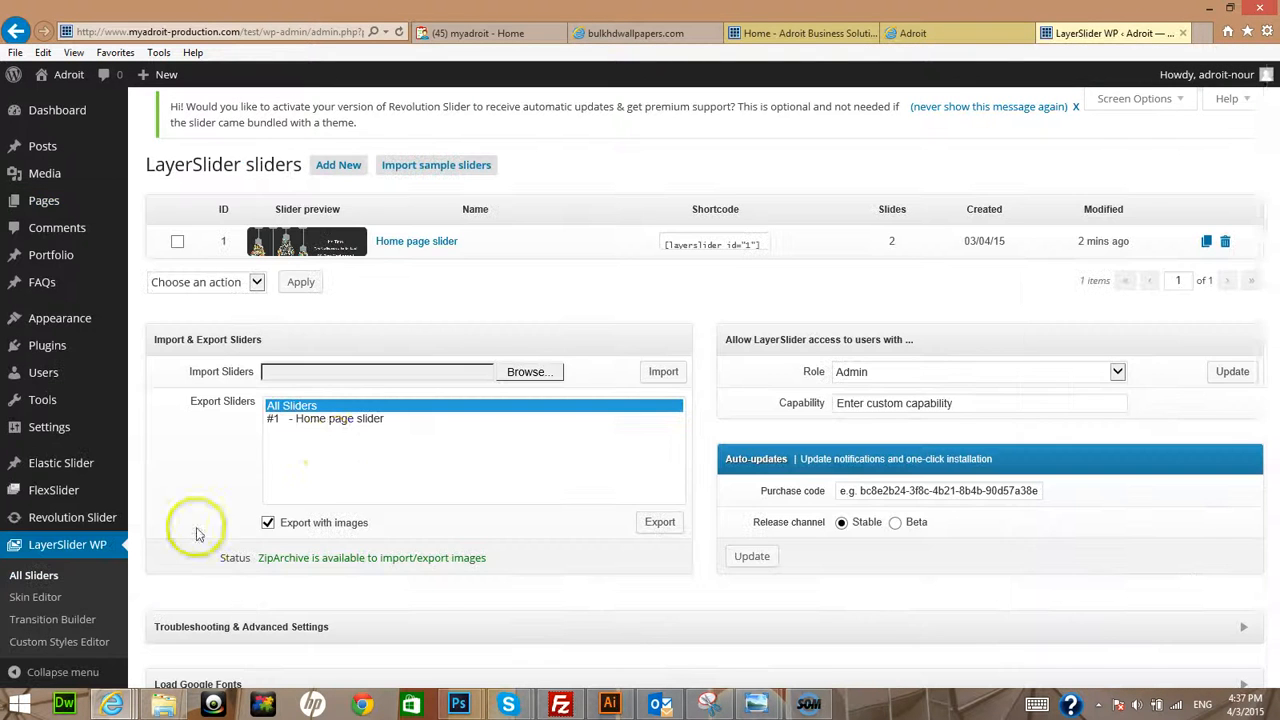
pyautogui.click(417, 244)
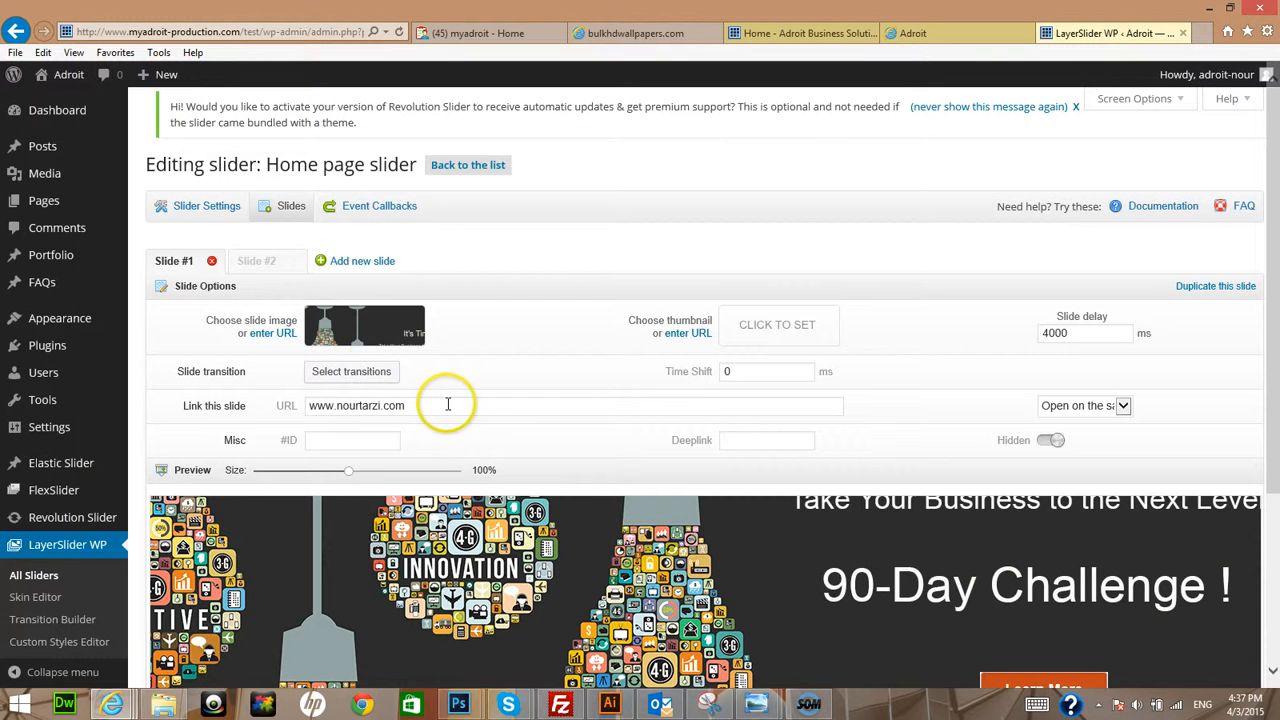
pyautogui.click(196, 214)
pyautogui.click(487, 385)
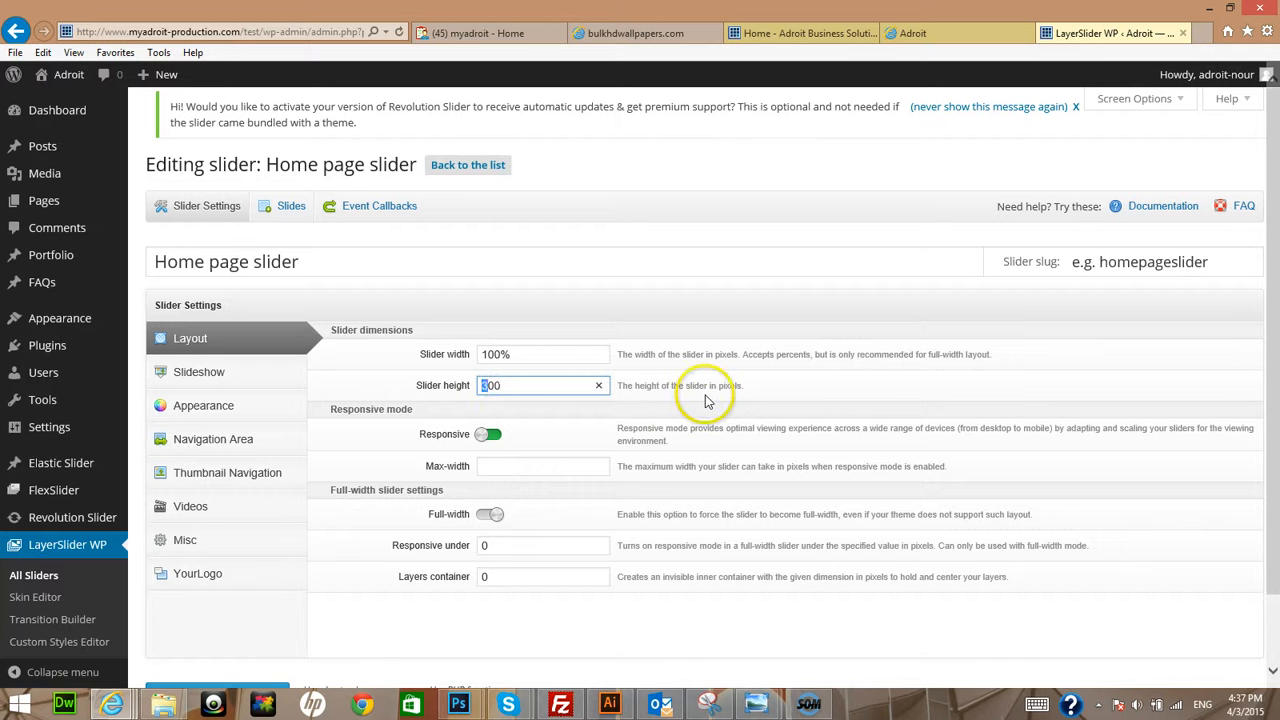
pyautogui.write('6')
pyautogui.scroll(-2, 720, 551)
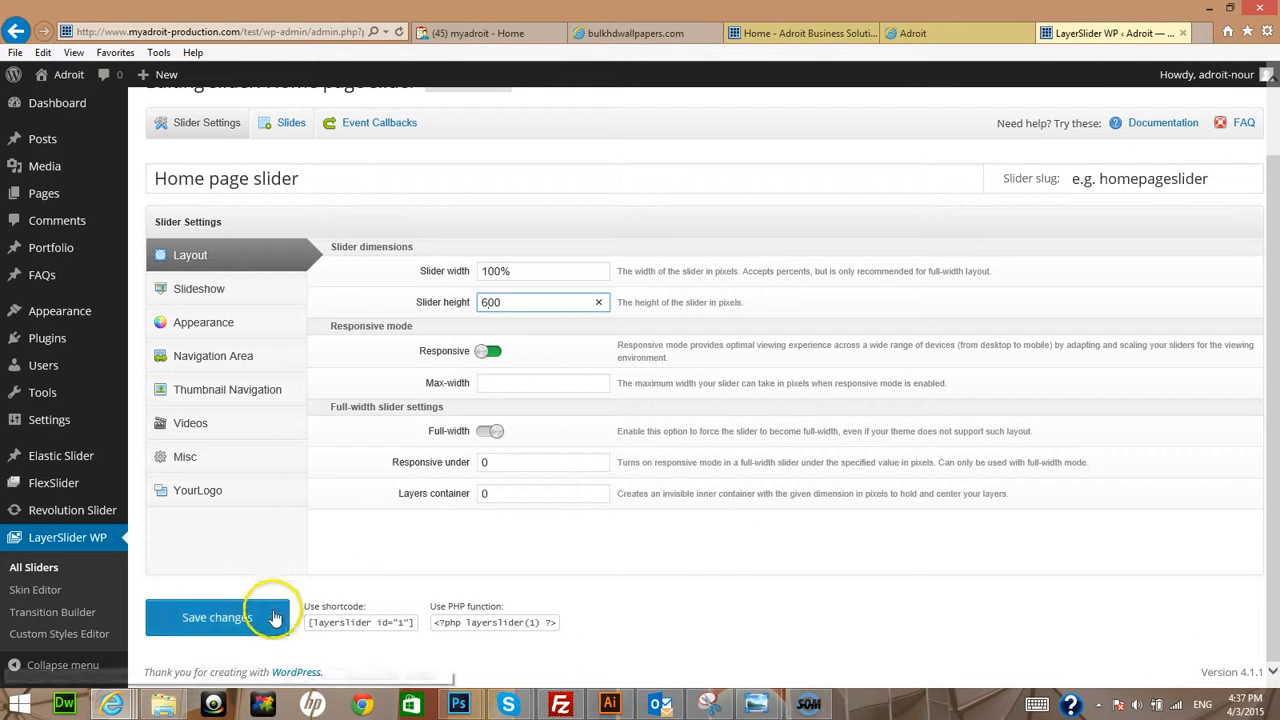
pyautogui.click(240, 619)
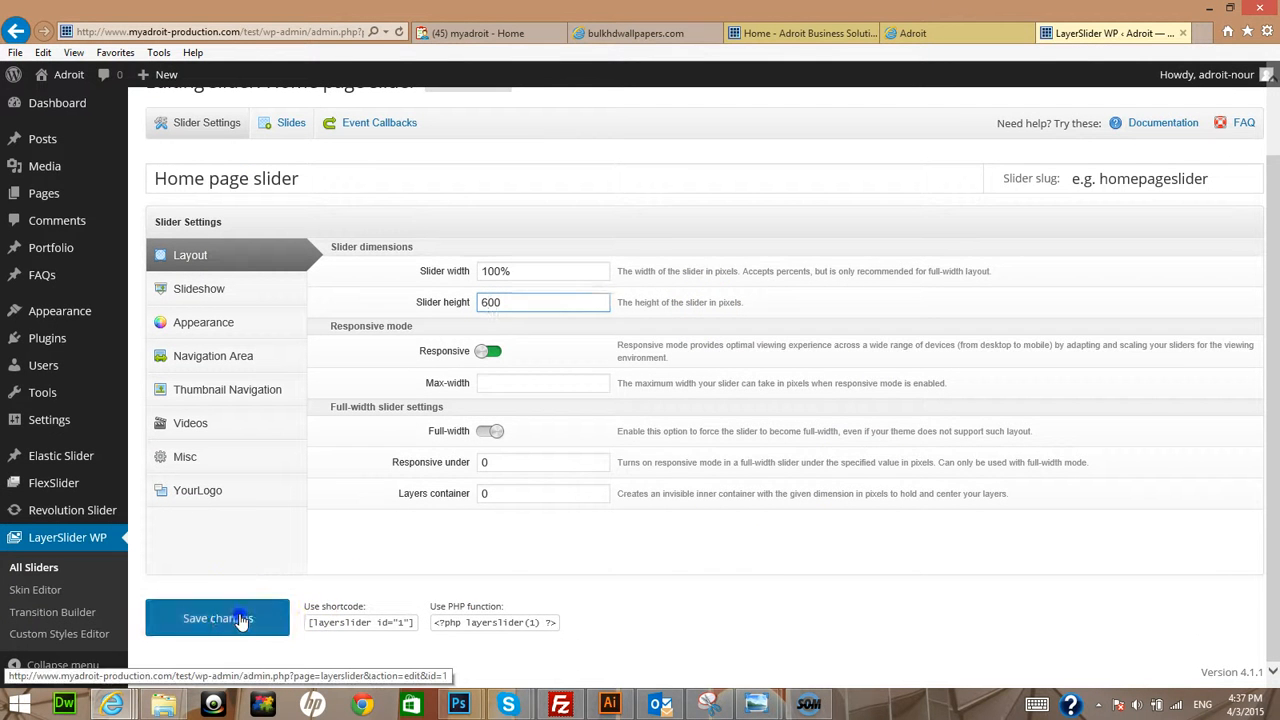
# View the live home page again, cycle through both slides and inspect the area below the slider
pyautogui.click(908, 33)
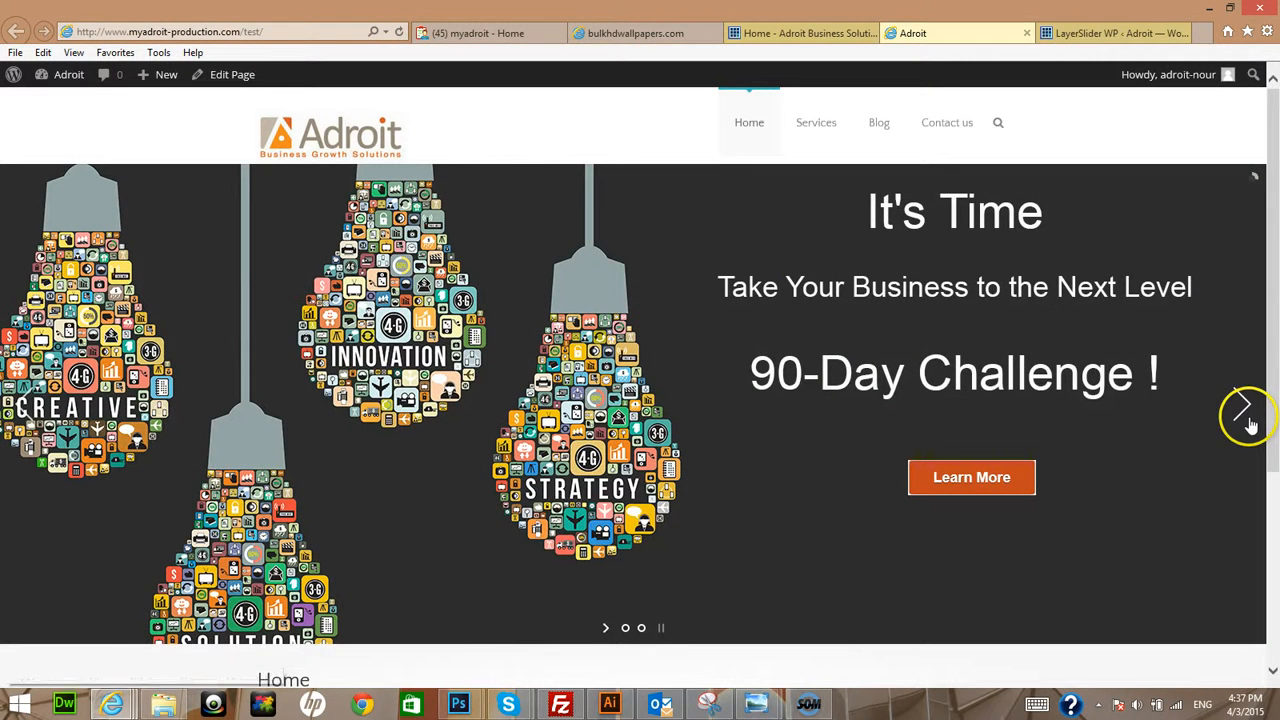
pyautogui.click(1243, 410)
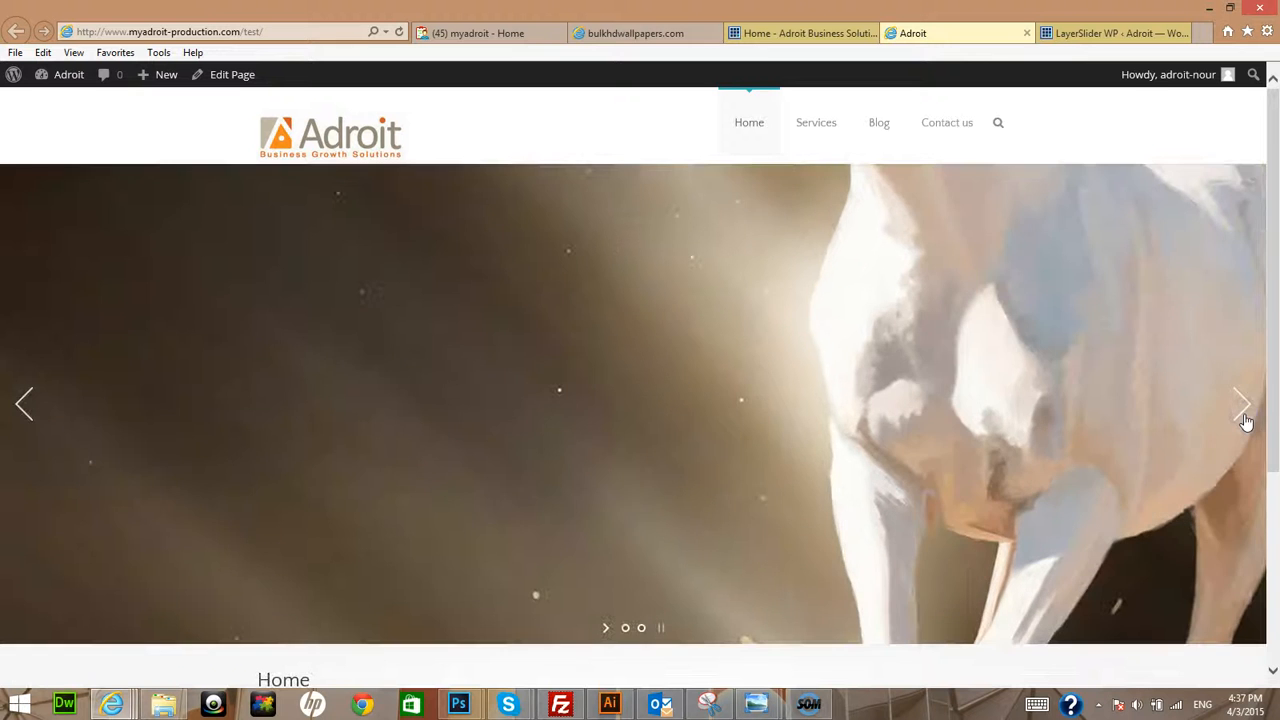
pyautogui.click(1240, 410)
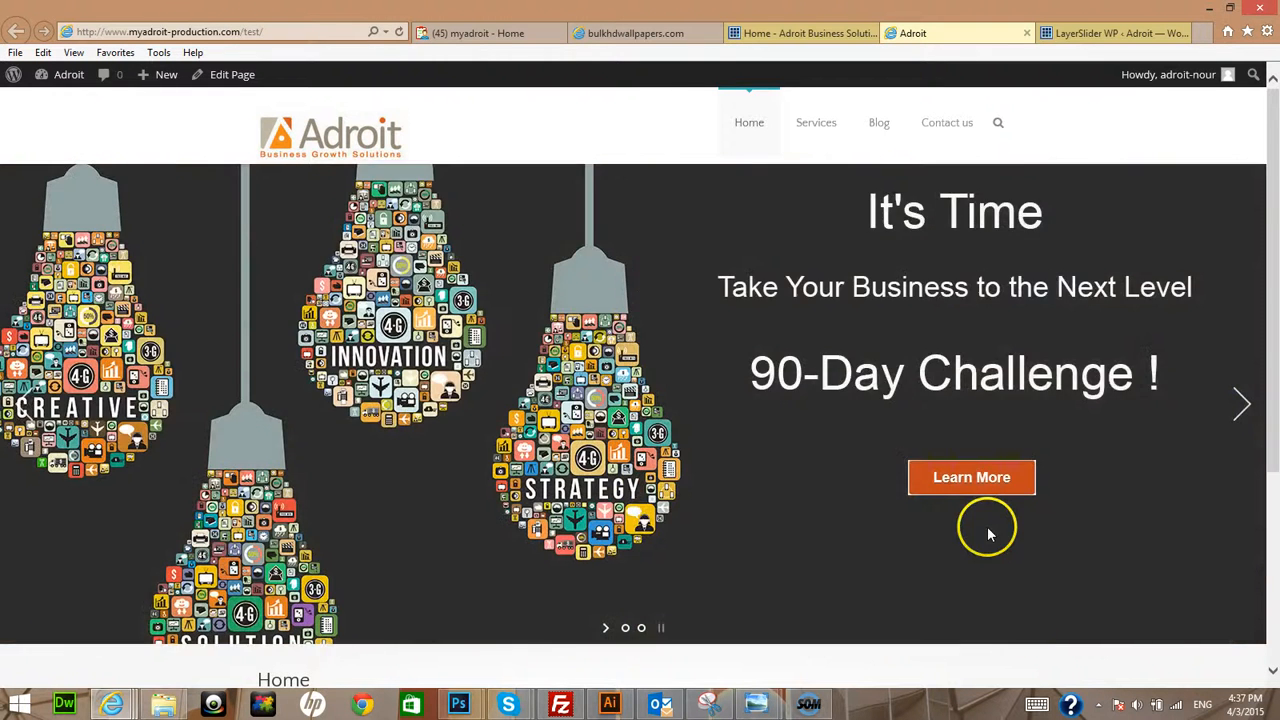
pyautogui.scroll(-3, 991, 537)
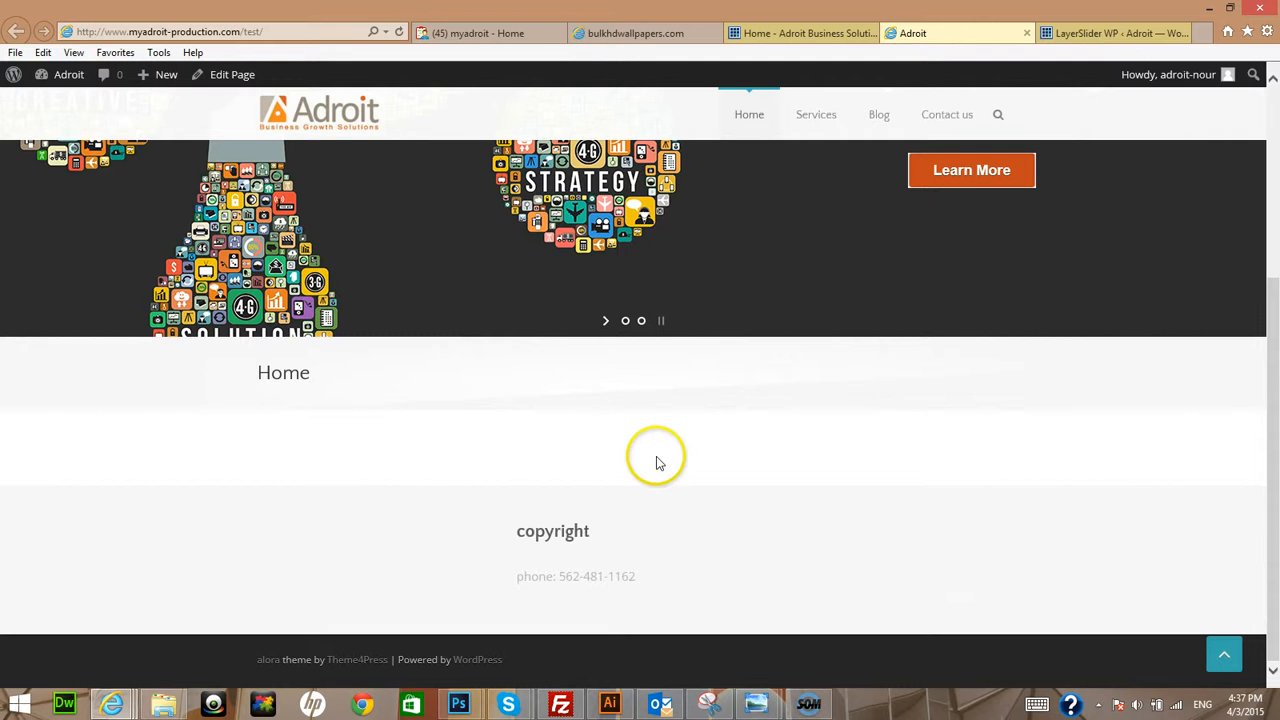
# Go to the test site's add-plugins page and search for "page builder"
pyautogui.click(1095, 30)
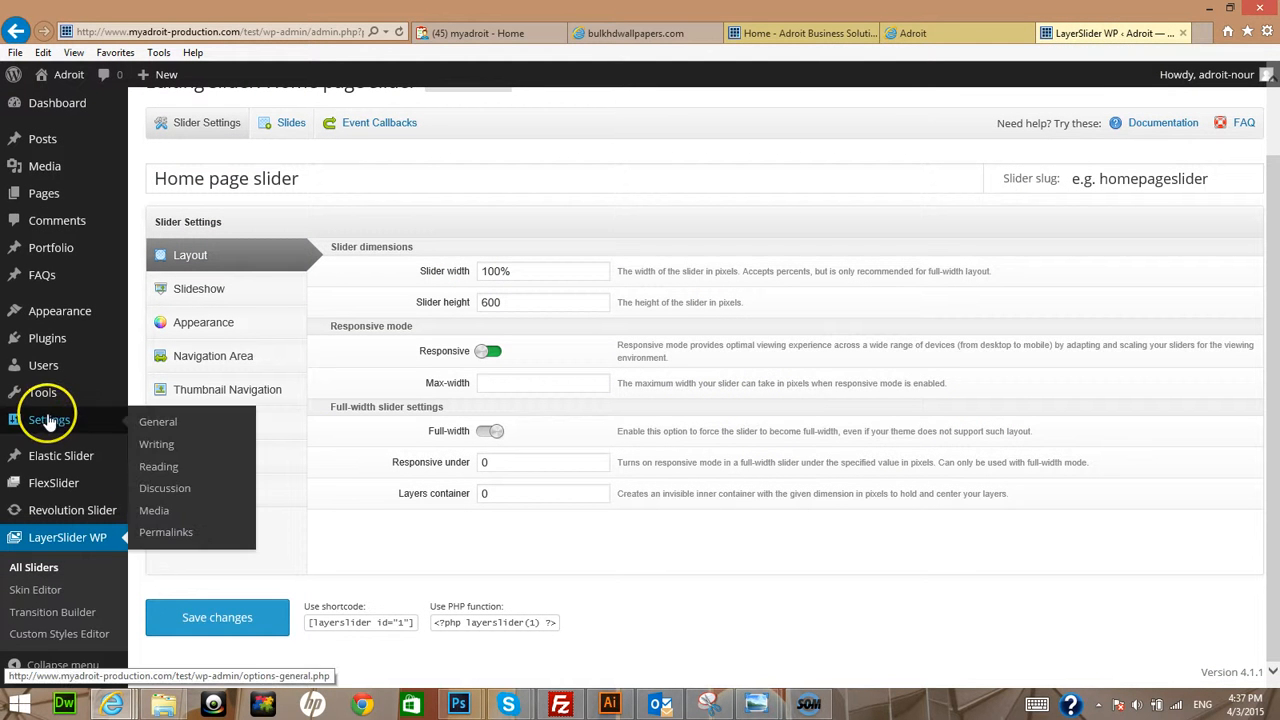
pyautogui.moveTo(68, 465)
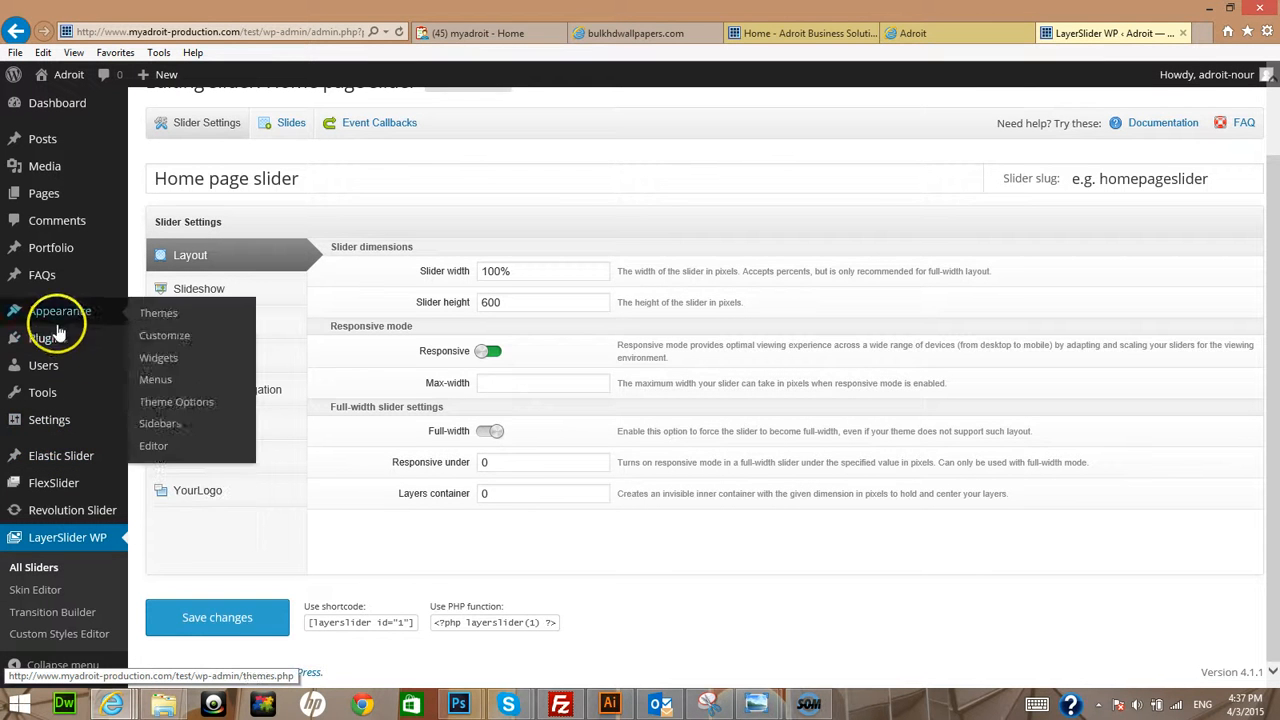
pyautogui.moveTo(57, 337)
pyautogui.click(183, 341)
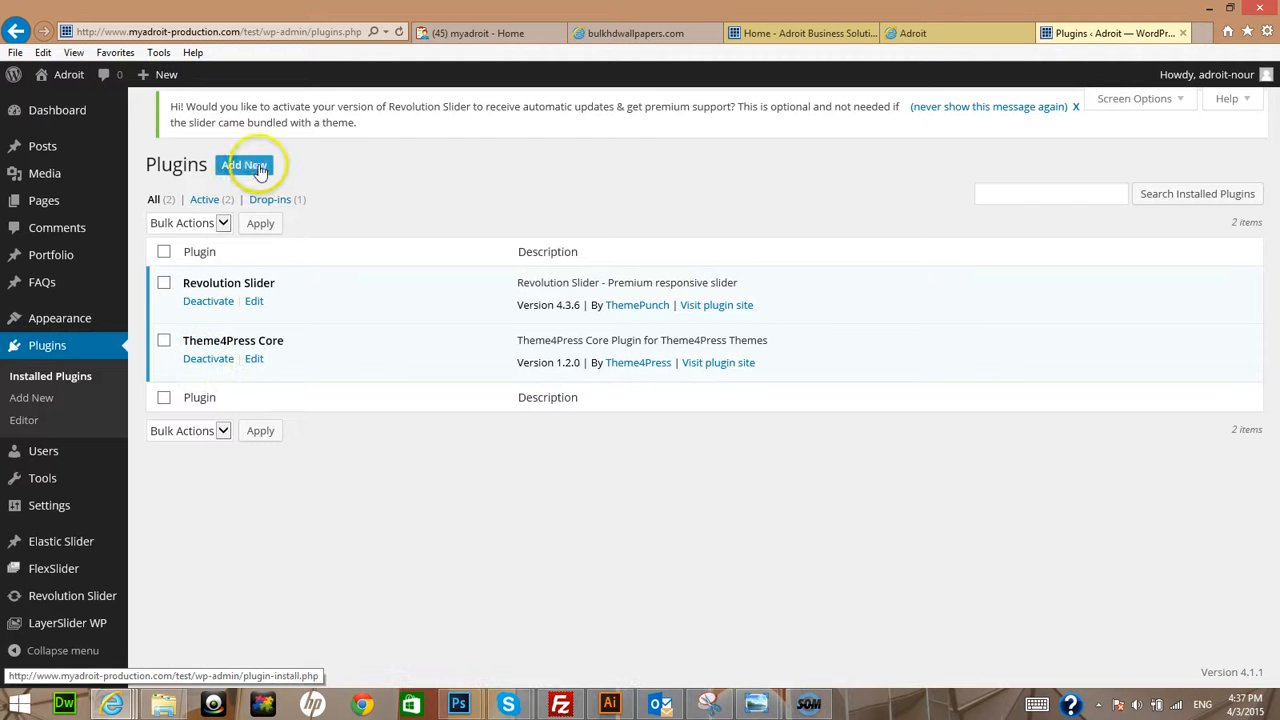
pyautogui.click(244, 165)
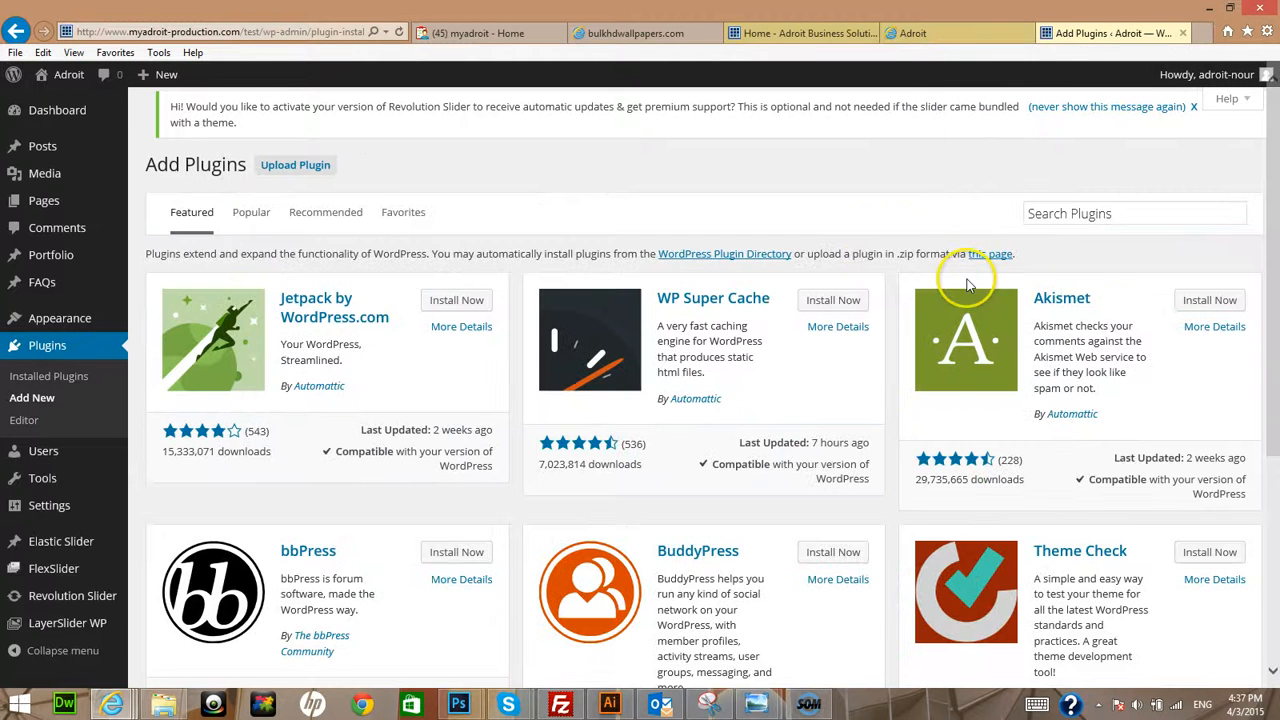
pyautogui.click(1117, 211)
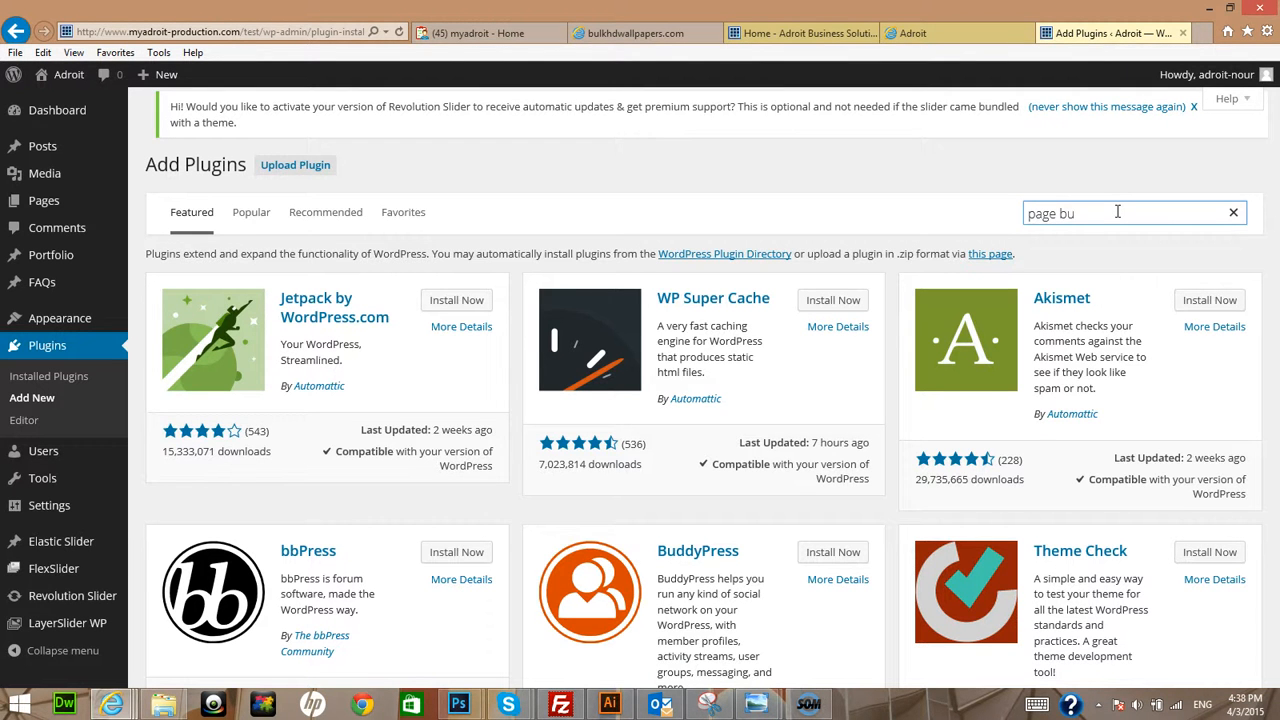
pyautogui.write('page builder')
pyautogui.press('Return')
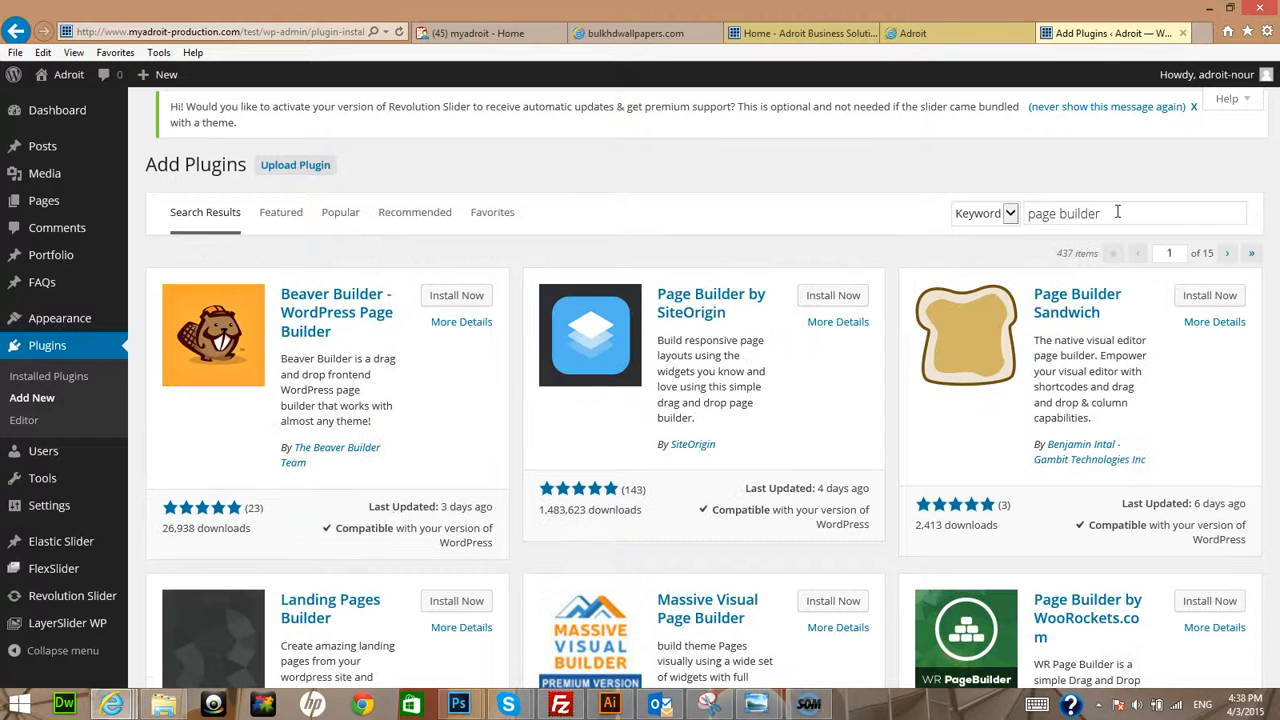
# Install the MiniMax - Page Layout Builder plugin from the search results and activate it
pyautogui.scroll(-7, 1063, 310)
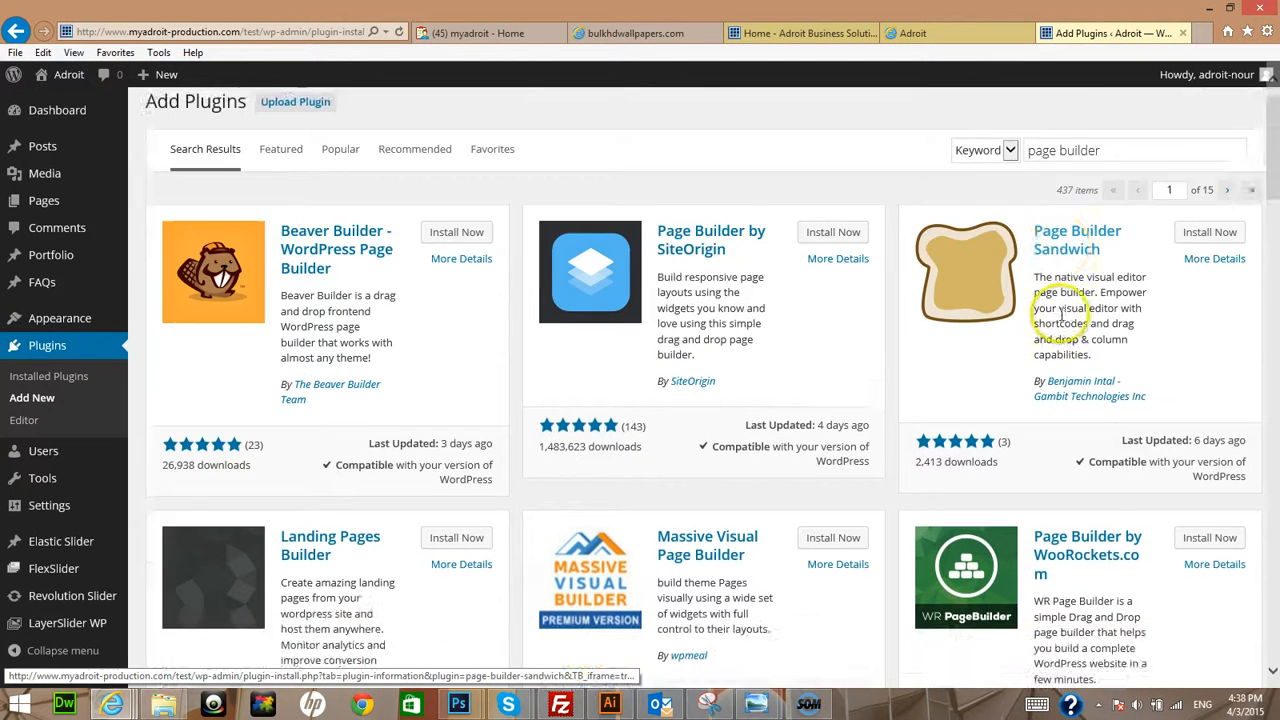
pyautogui.scroll(-2, 1063, 320)
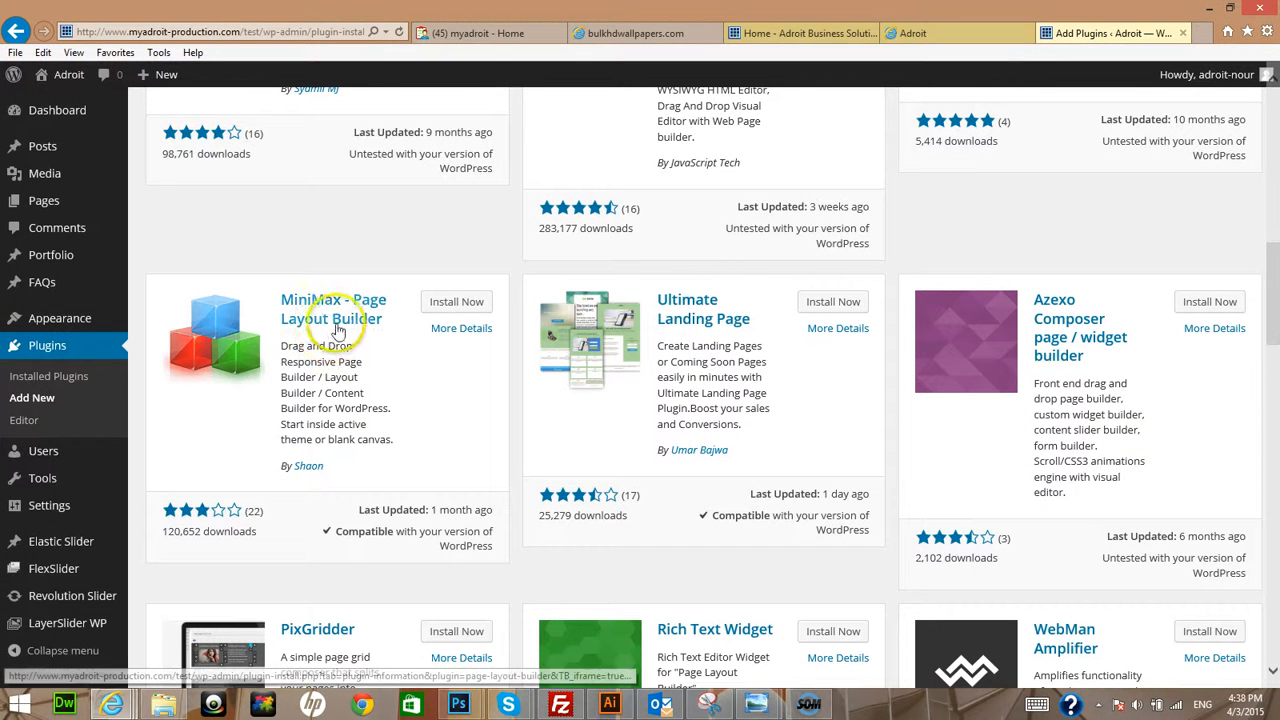
pyautogui.click(473, 306)
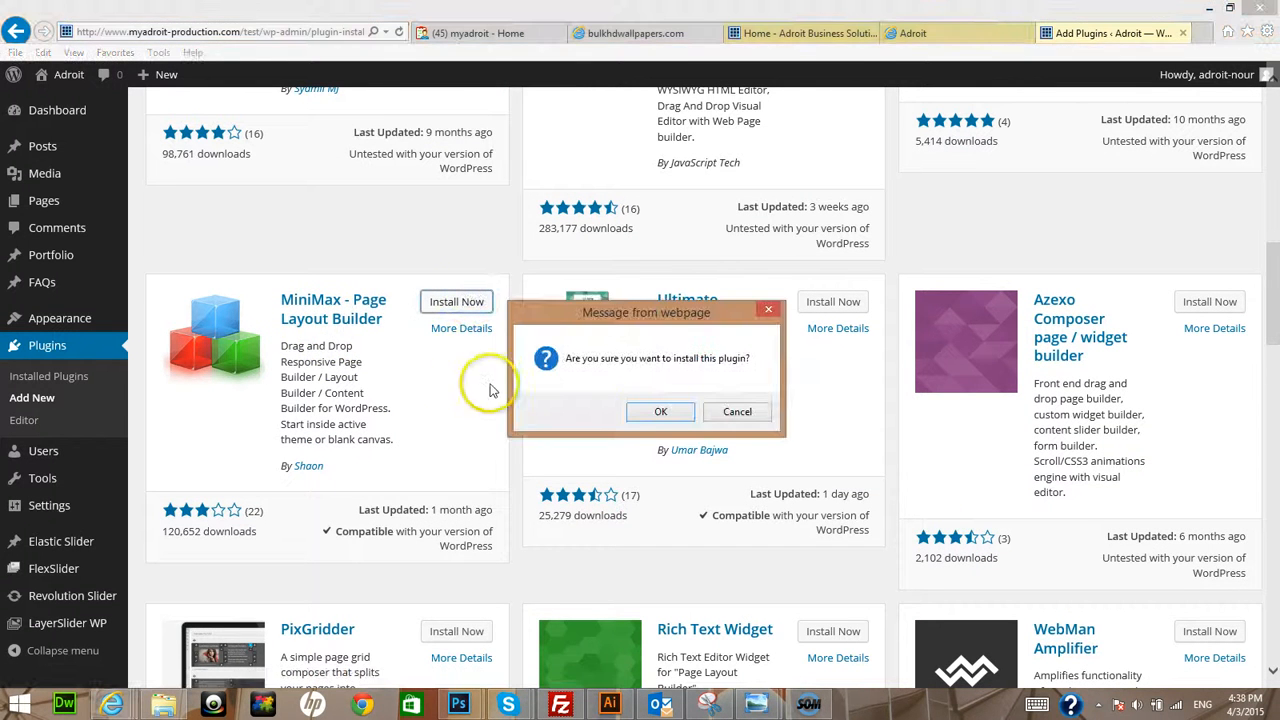
pyautogui.click(662, 410)
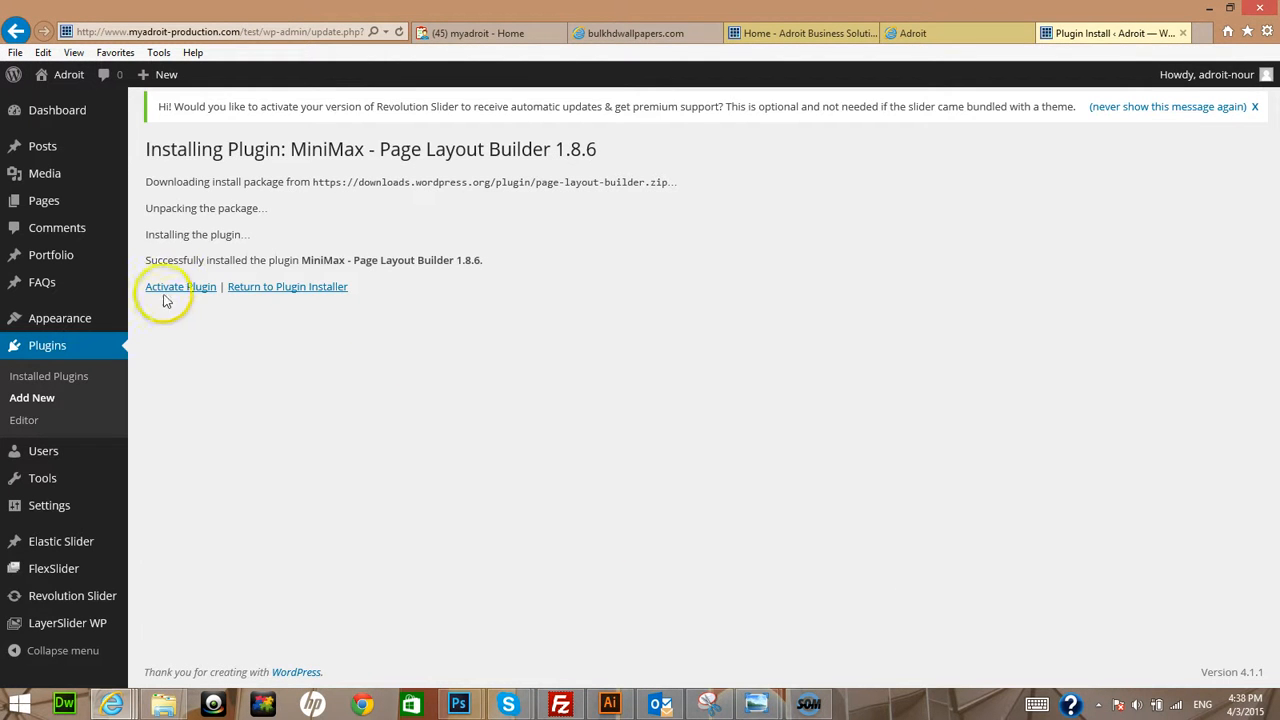
pyautogui.click(184, 289)
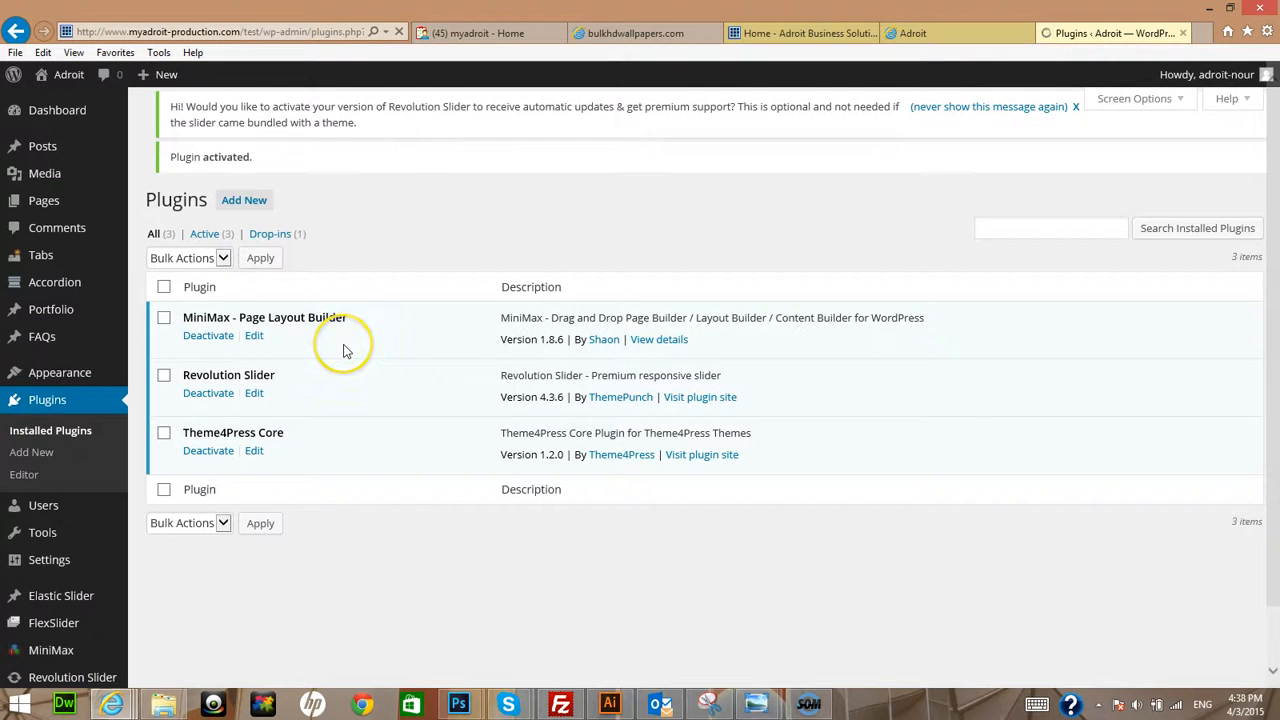
# Open the Home page for editing from the site's list of pages
pyautogui.scroll(-2, 343, 350)
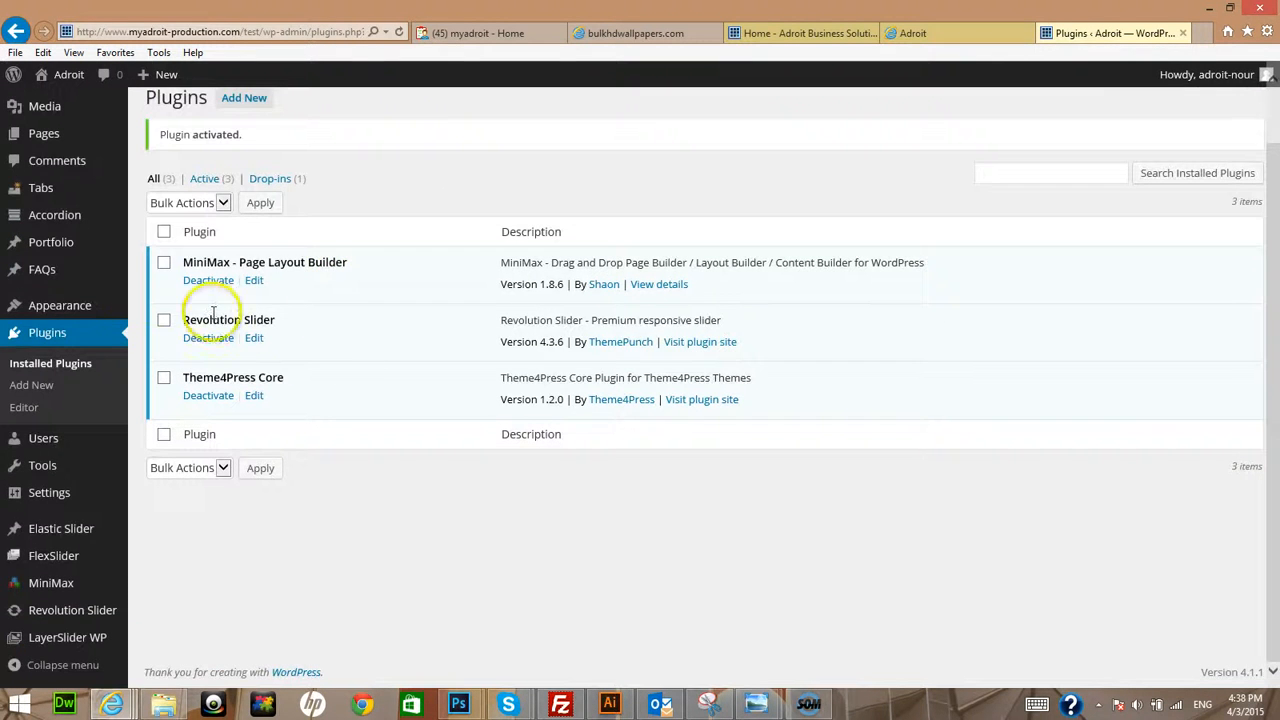
pyautogui.scroll(2, 130, 270)
pyautogui.moveTo(43, 200)
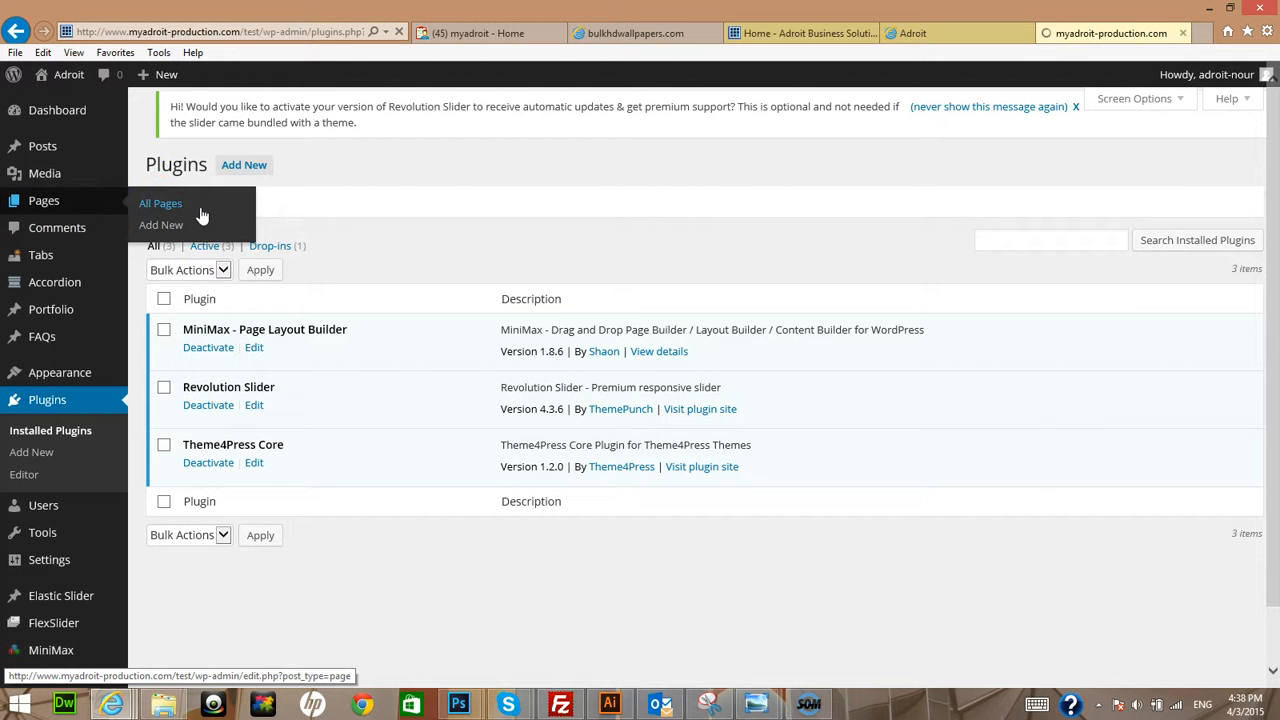
pyautogui.click(161, 204)
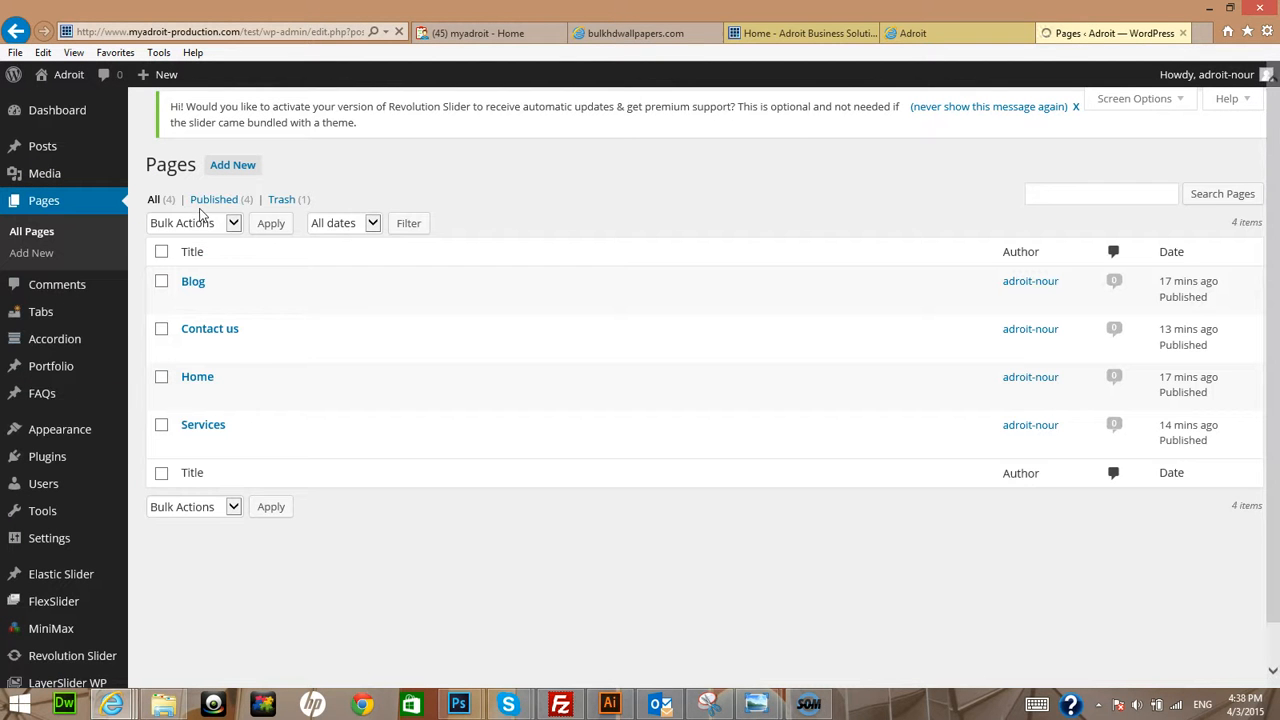
pyautogui.click(197, 378)
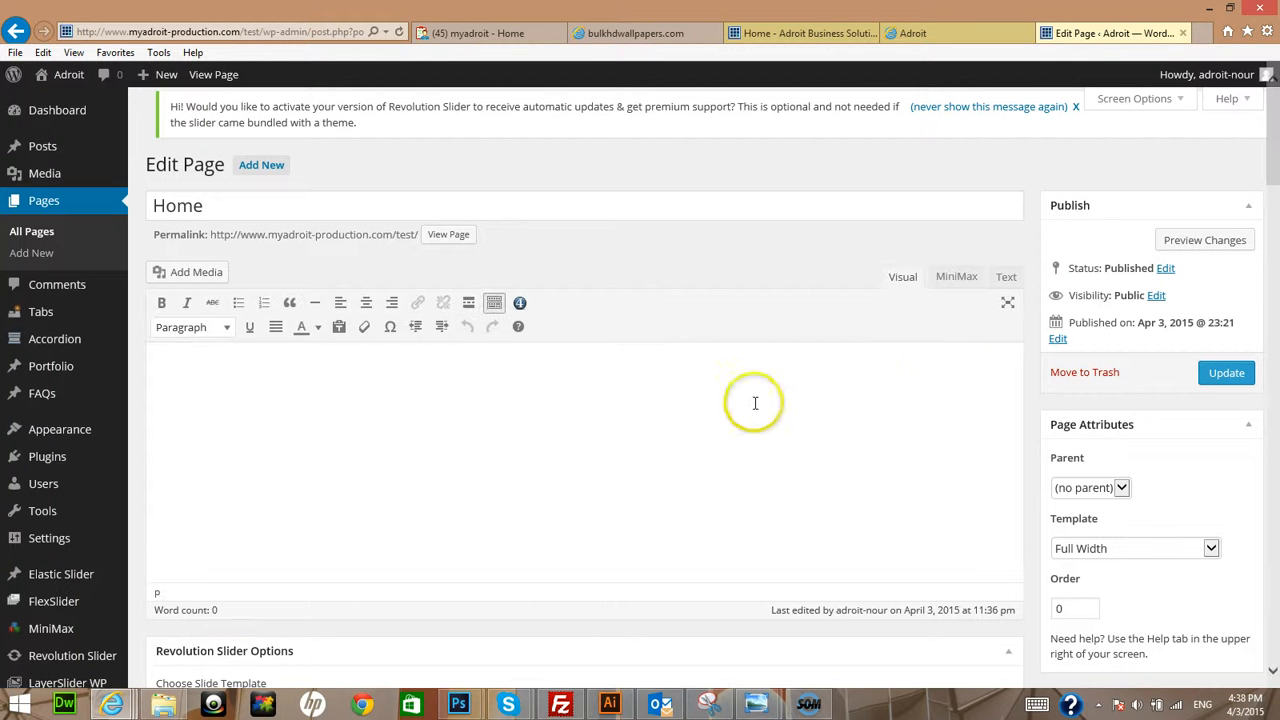
# Check the Home page's Text and Visual editing modes and insert a three-column row in its MiniMax layout
pyautogui.click(1006, 277)
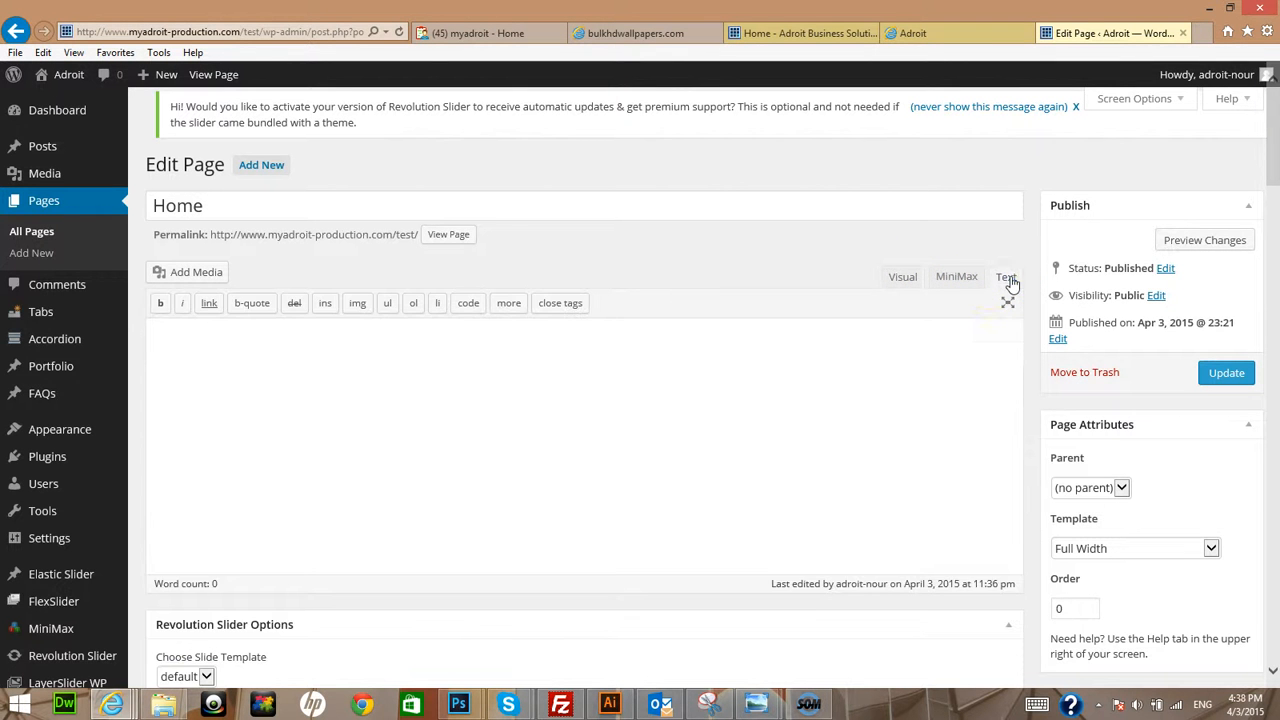
pyautogui.click(902, 277)
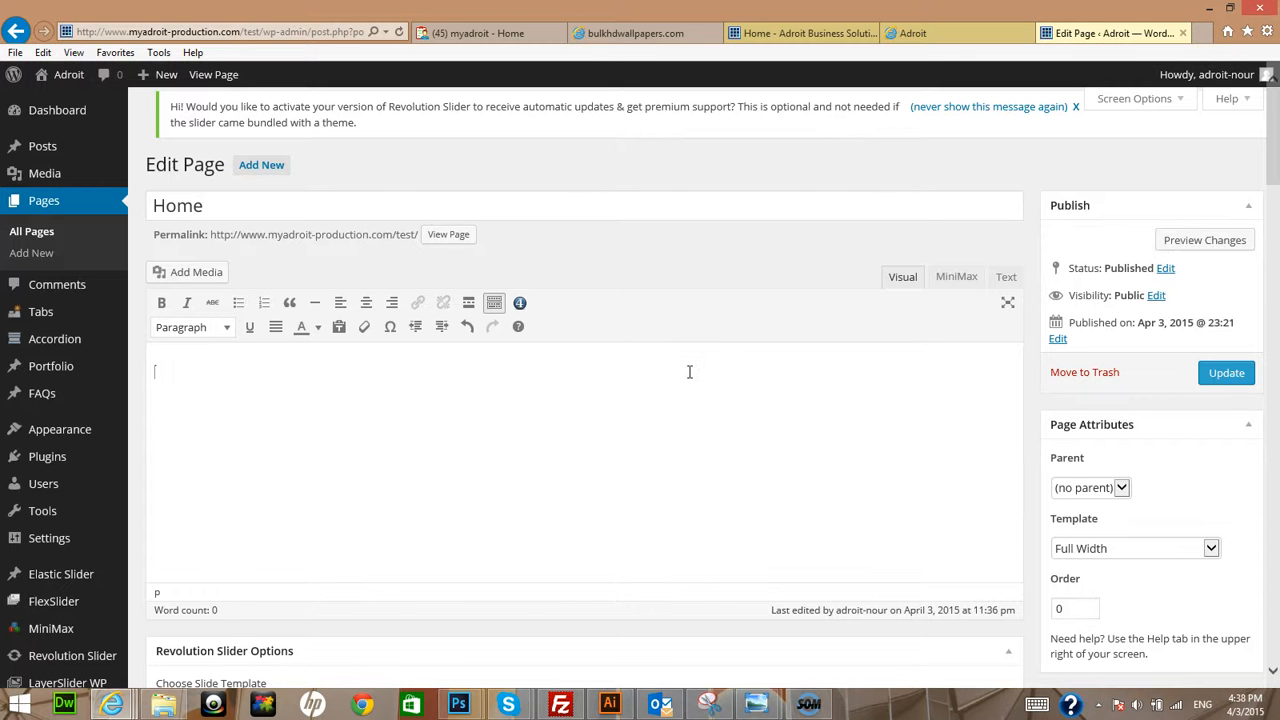
pyautogui.click(952, 282)
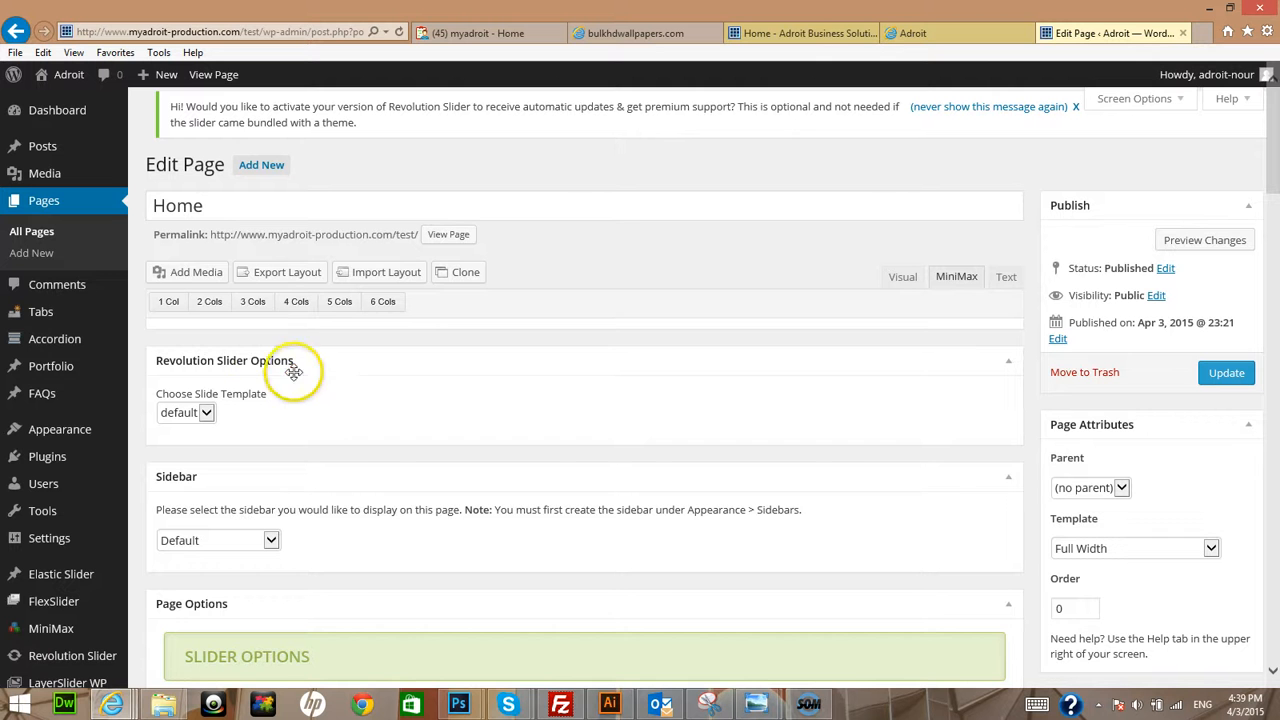
pyautogui.click(253, 304)
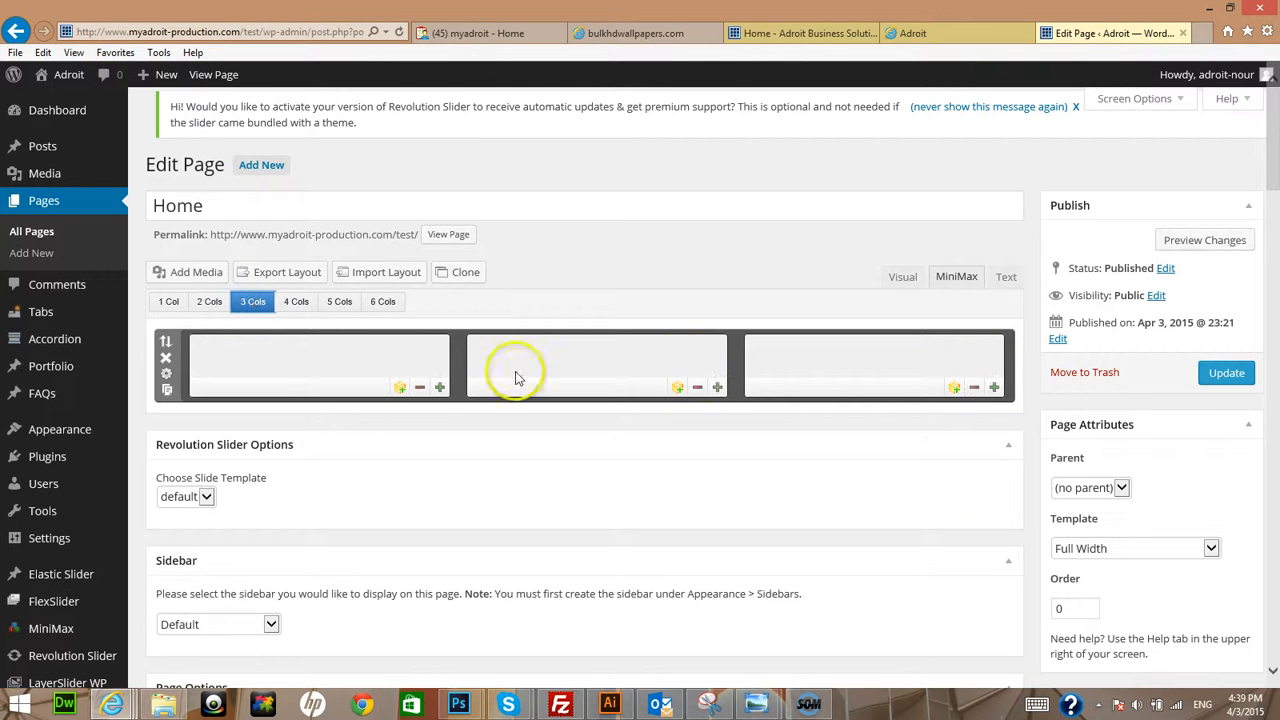
# Add a Text module titled "Website Design" to the first column of the row and save its settings
pyautogui.click(399, 387)
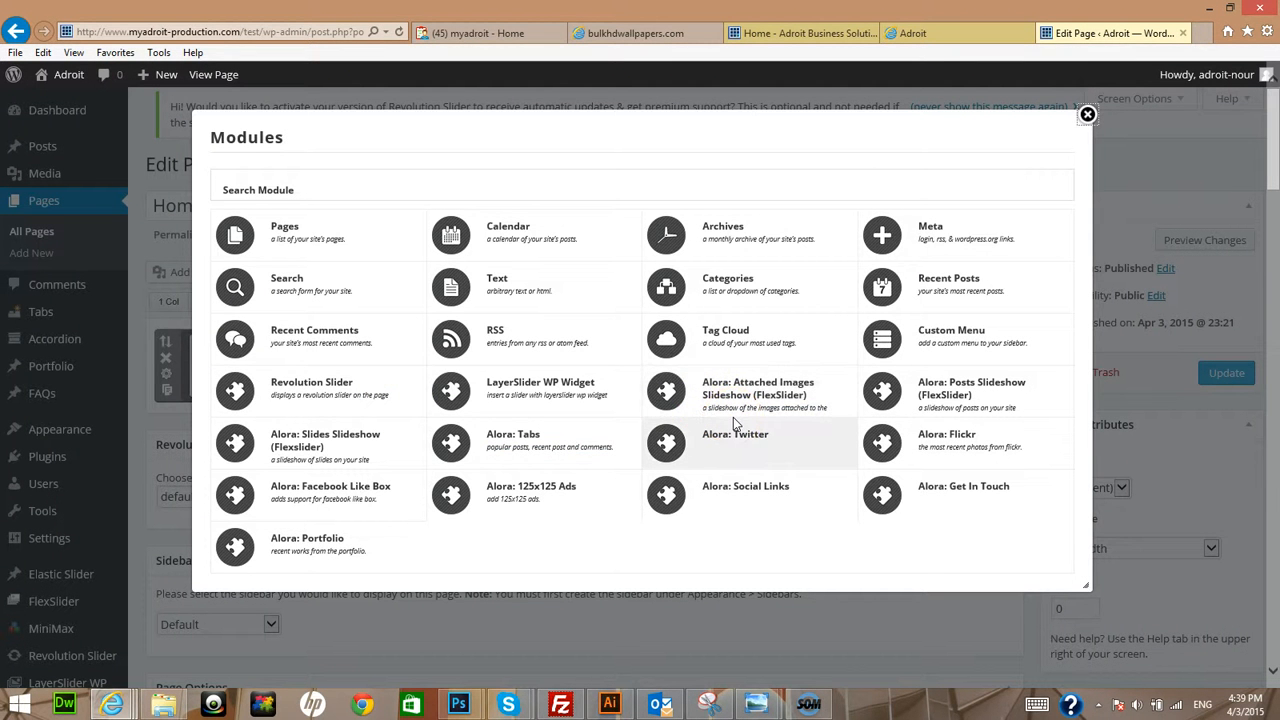
pyautogui.click(509, 292)
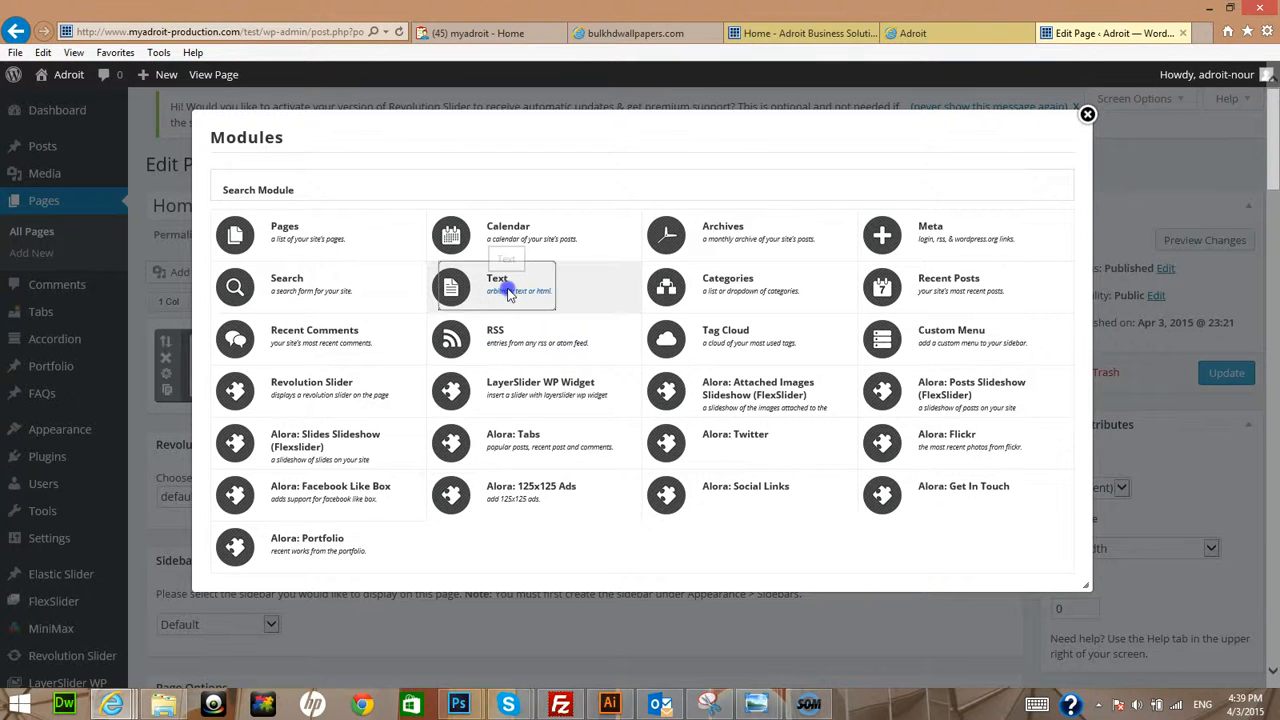
pyautogui.click(503, 267)
pyautogui.click(502, 264)
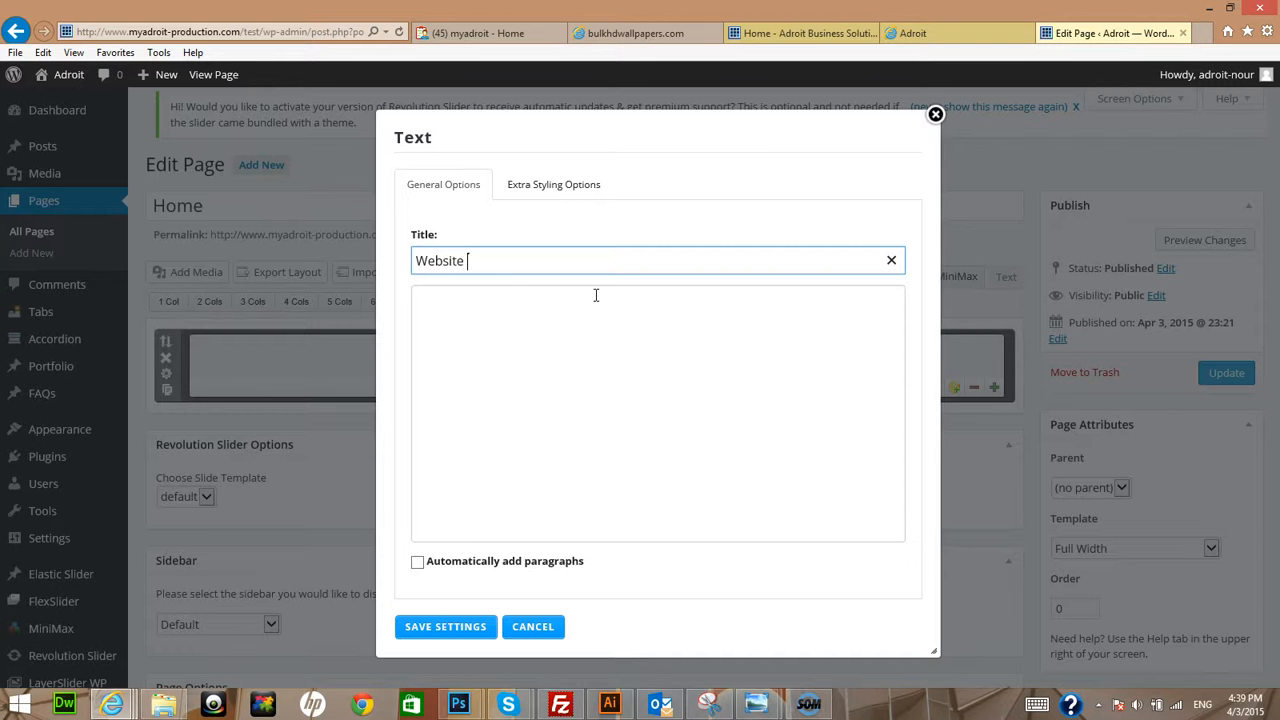
pyautogui.click(486, 451)
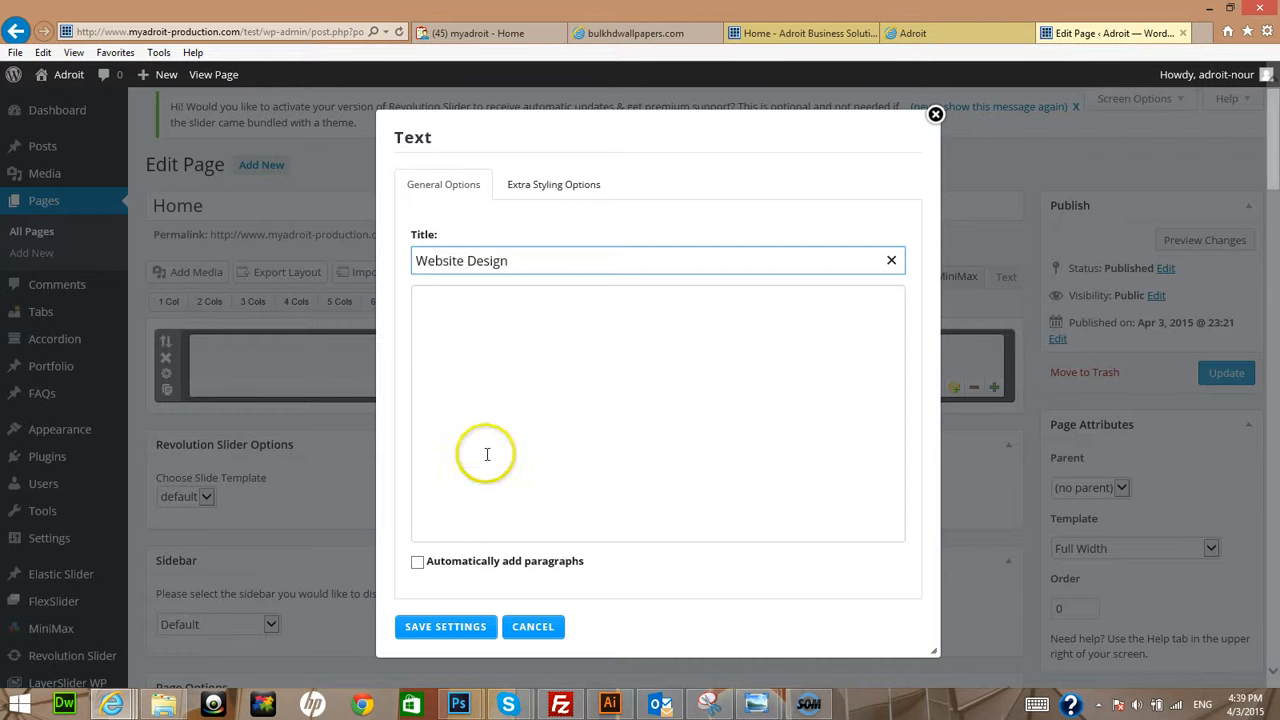
pyautogui.click(451, 625)
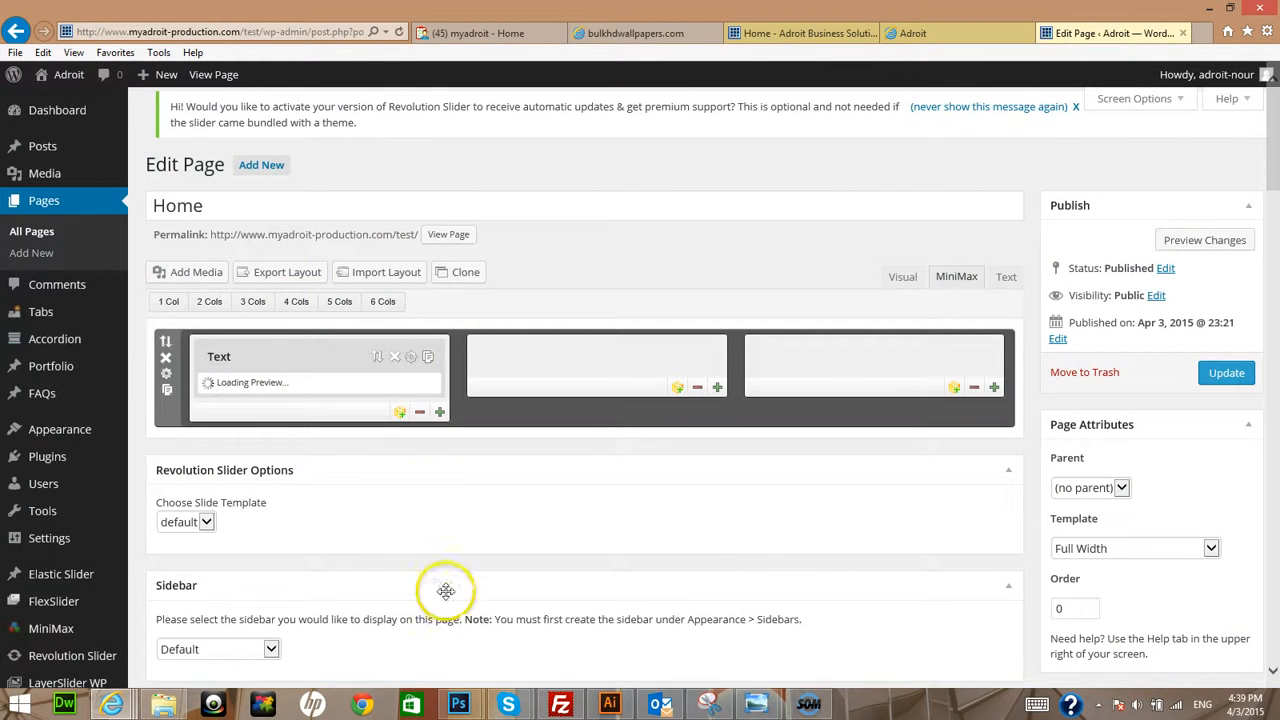
# Add a Text module titled "Graphic Design" to the middle column of the row and save its settings
pyautogui.click(678, 389)
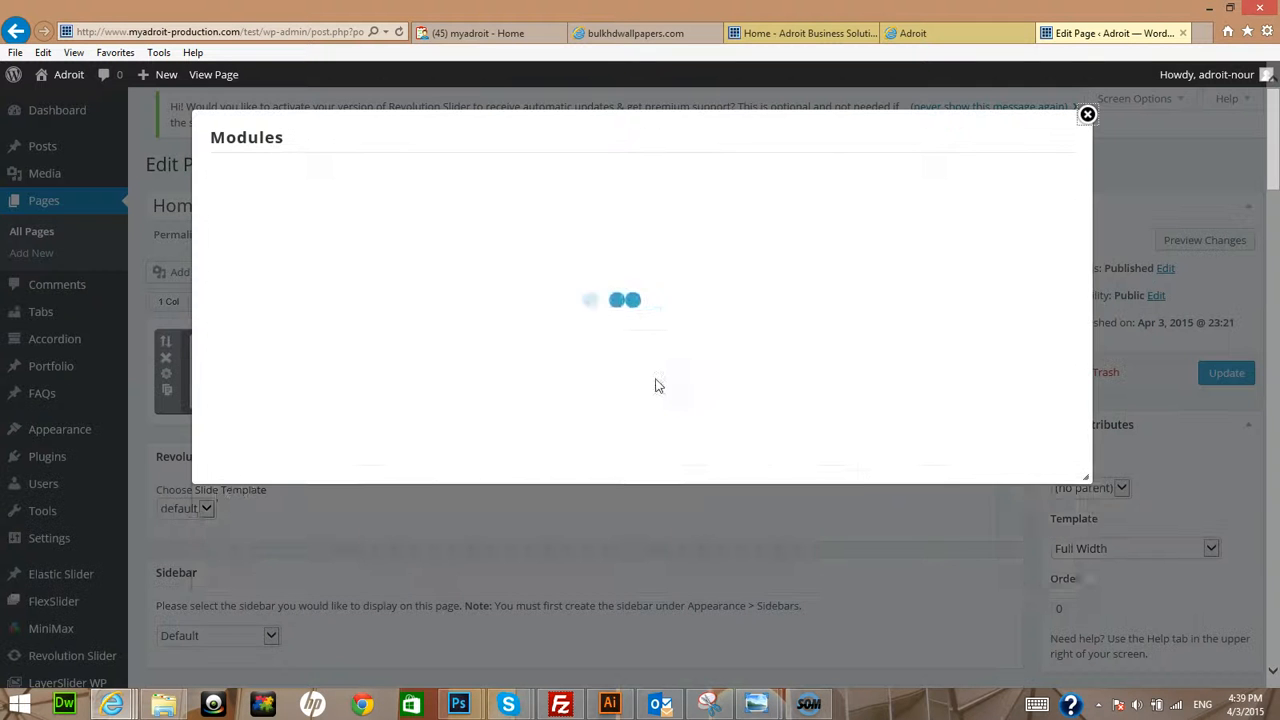
pyautogui.click(609, 313)
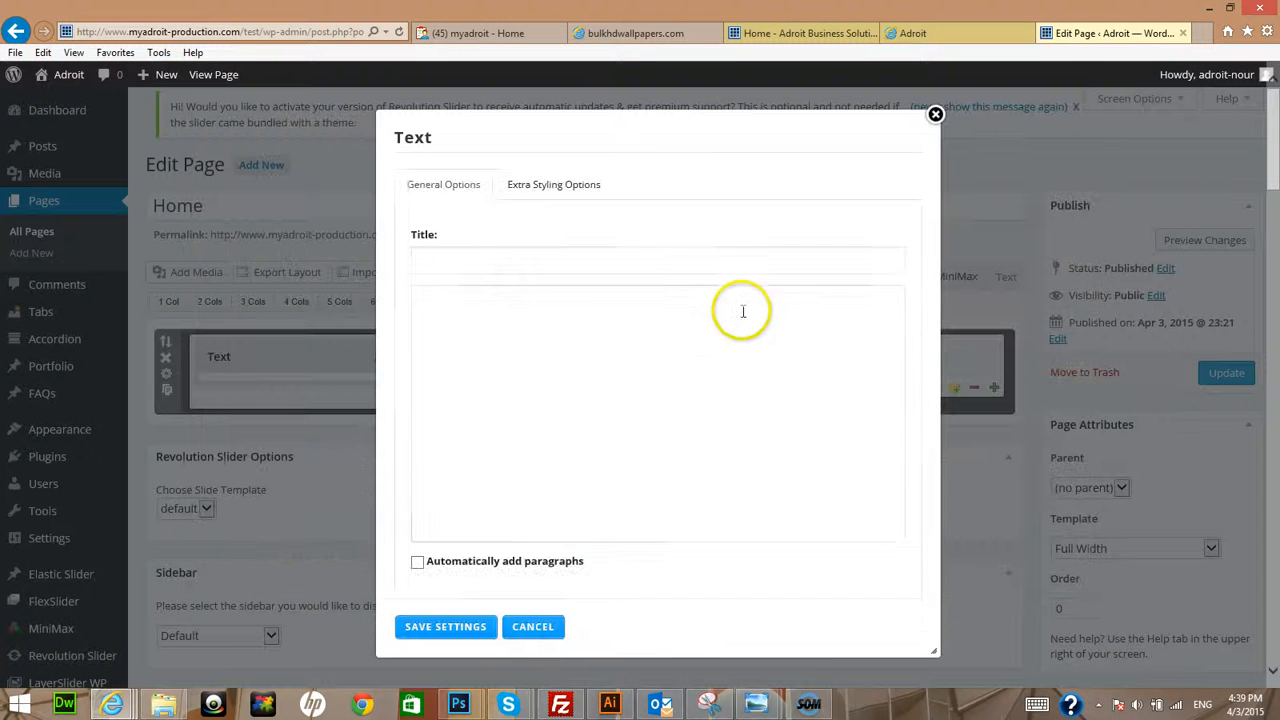
pyautogui.click(639, 261)
pyautogui.write('we')
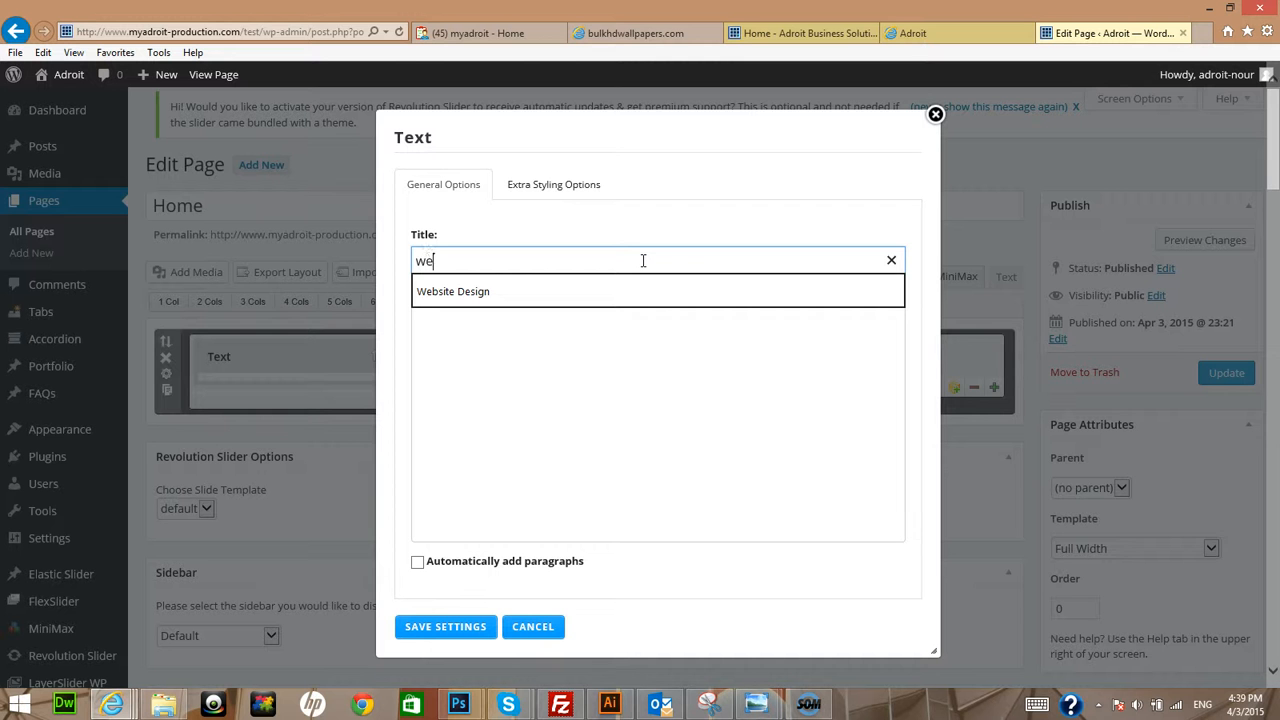
pyautogui.write('b')
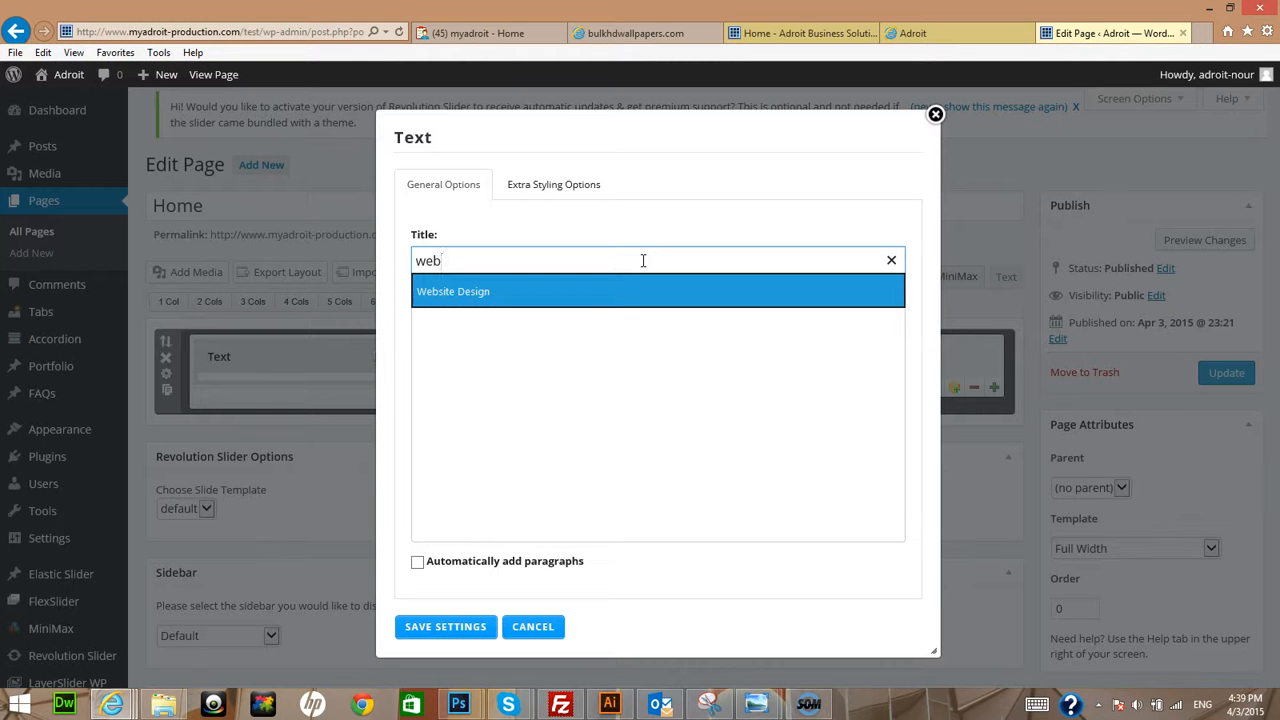
pyautogui.press('BackSpace')
pyautogui.press('BackSpace')
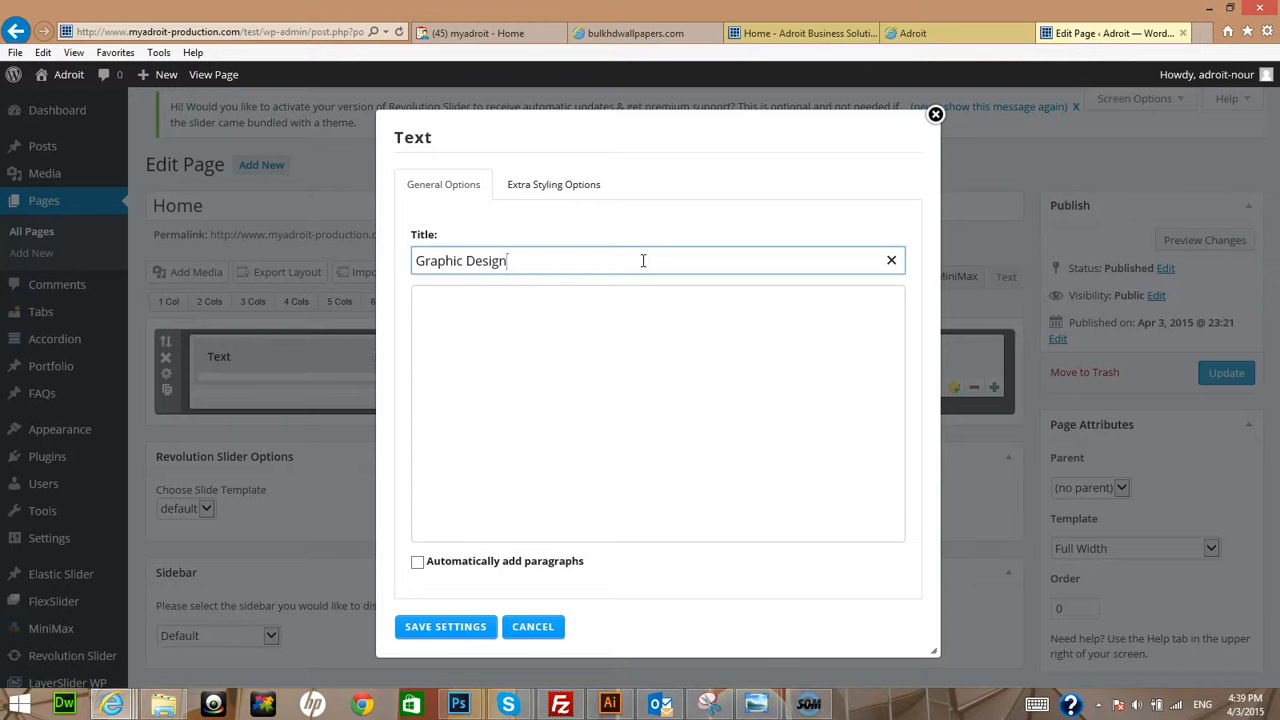
pyautogui.click(466, 626)
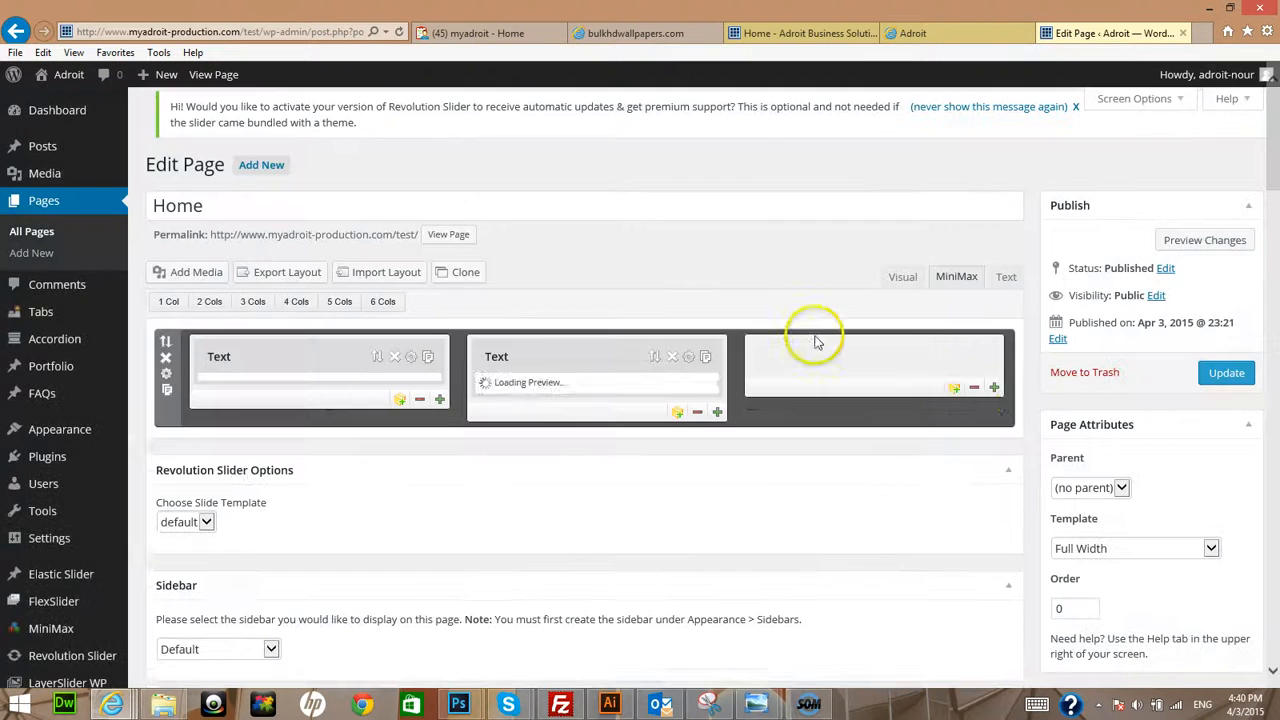
# Add a Text module titled "Print" to the third column of the row and save its settings
pyautogui.click(954, 387)
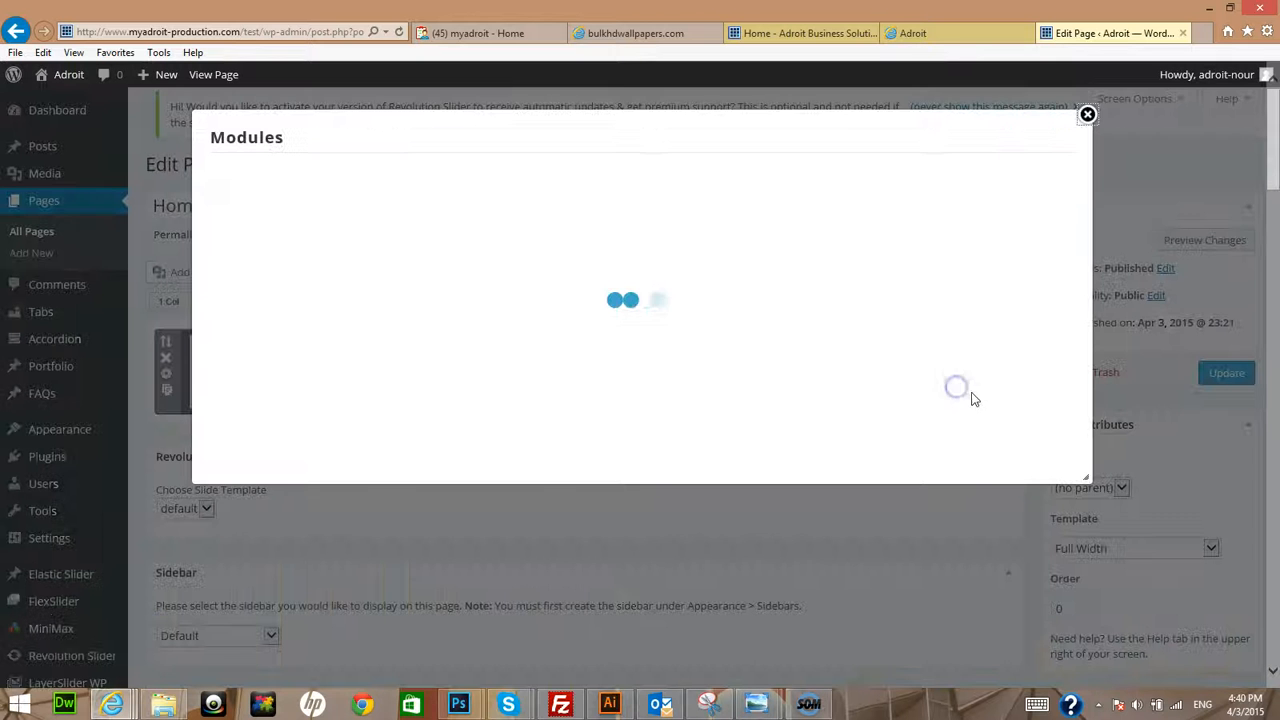
pyautogui.click(494, 277)
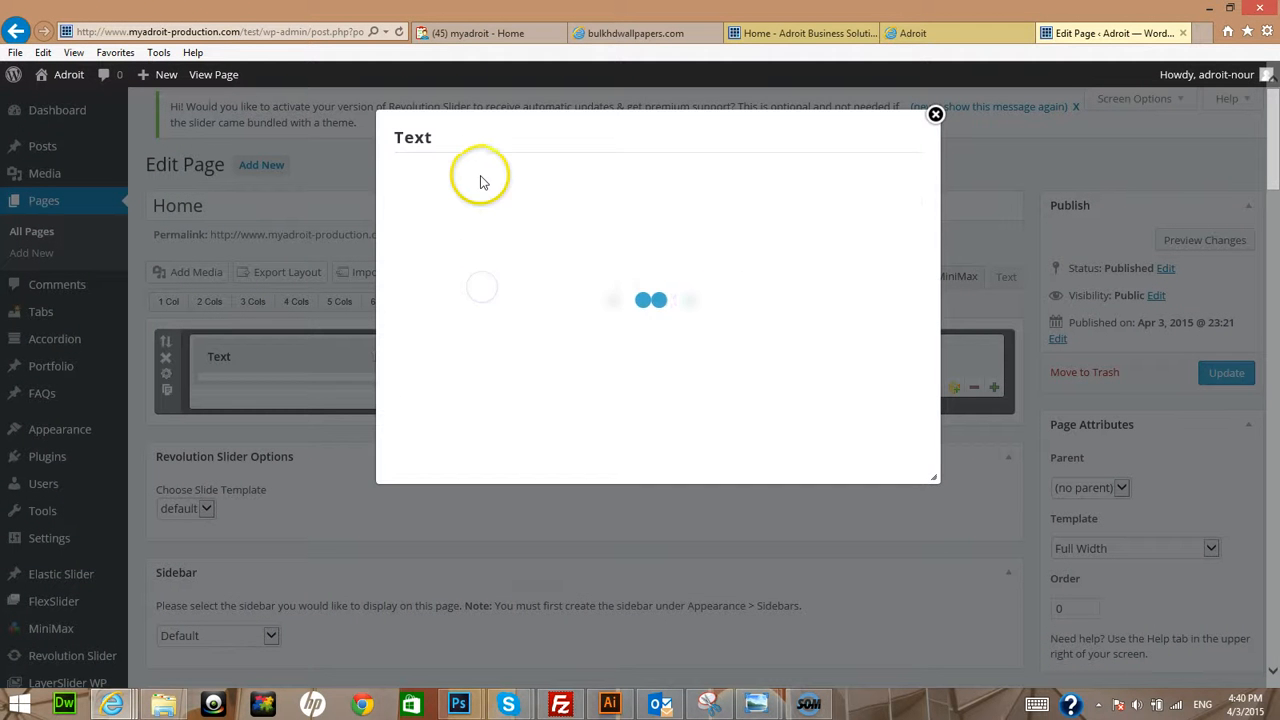
pyautogui.click(481, 257)
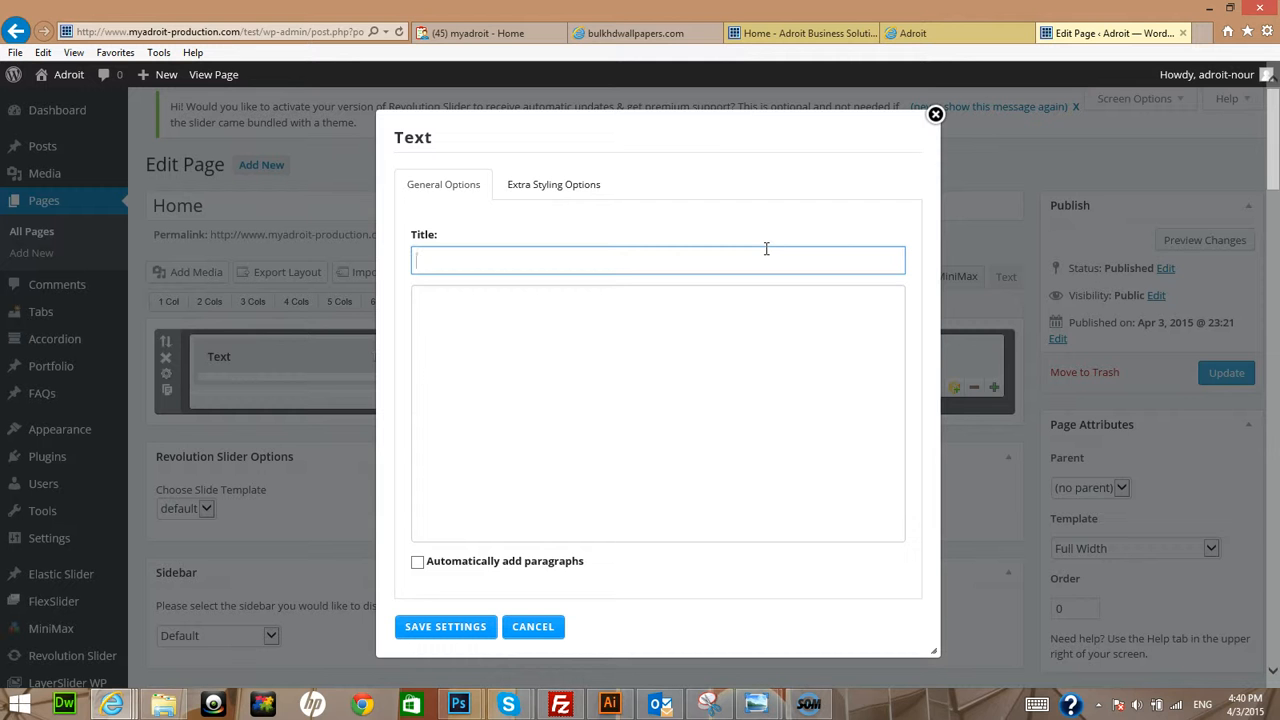
pyautogui.write('F')
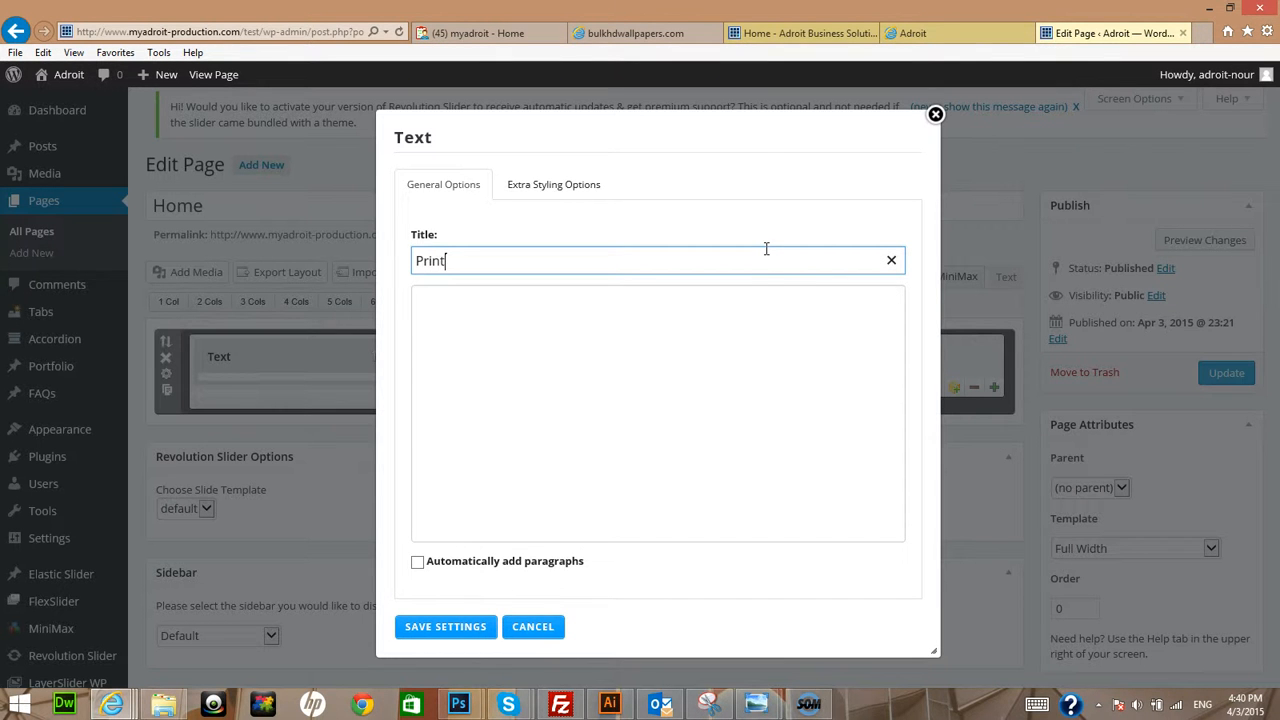
pyautogui.write('rint')
pyautogui.click(446, 627)
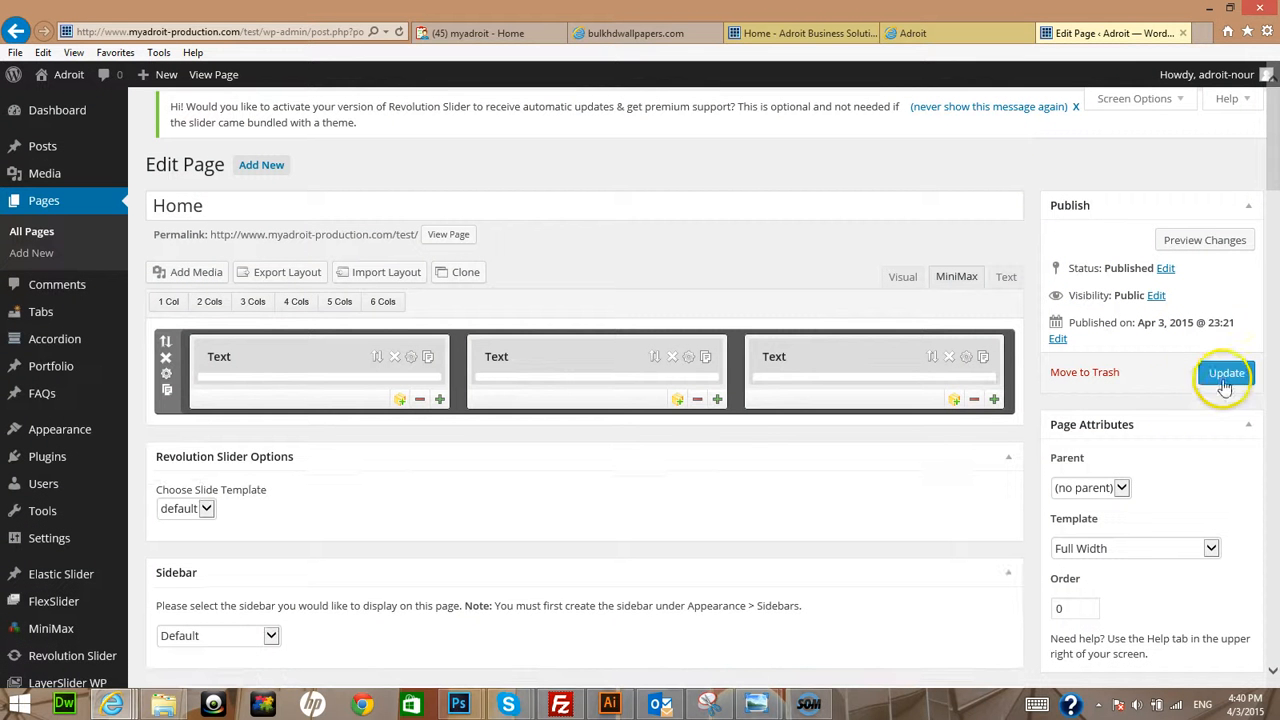
# Update the Home page, open its live version in a new tab and view the three service columns below the slider
pyautogui.click(1225, 375)
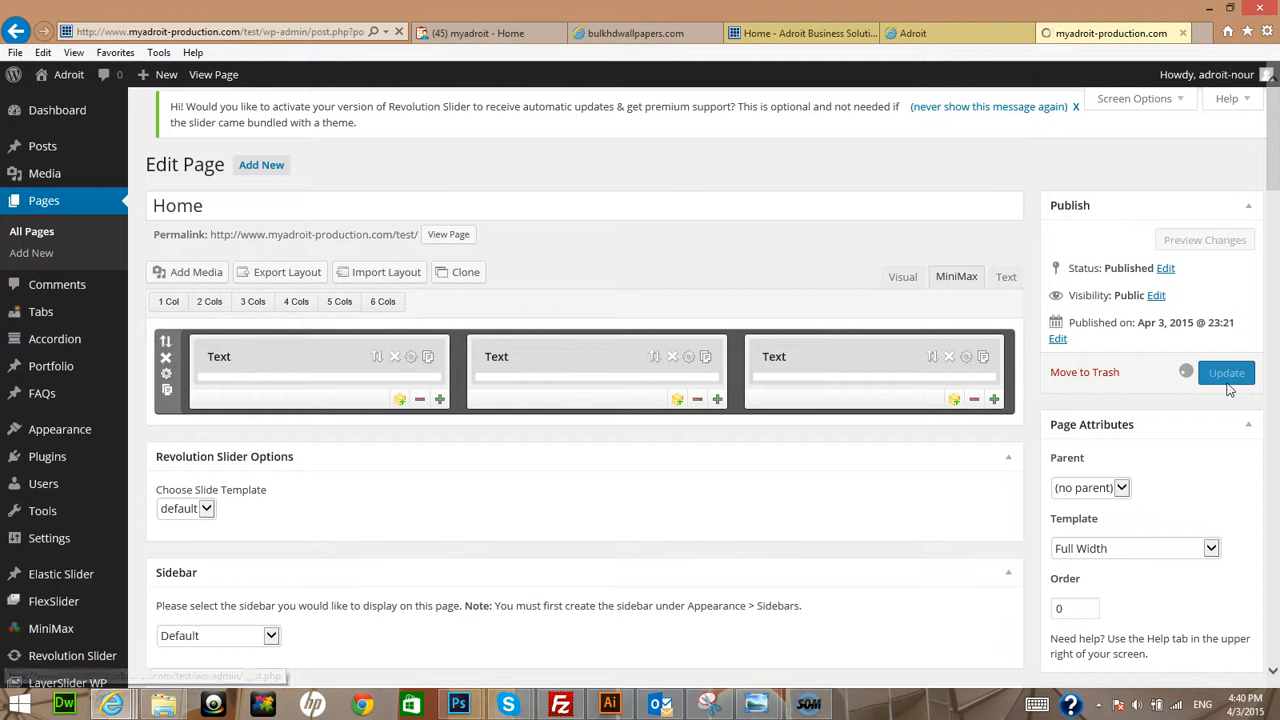
pyautogui.click(904, 322)
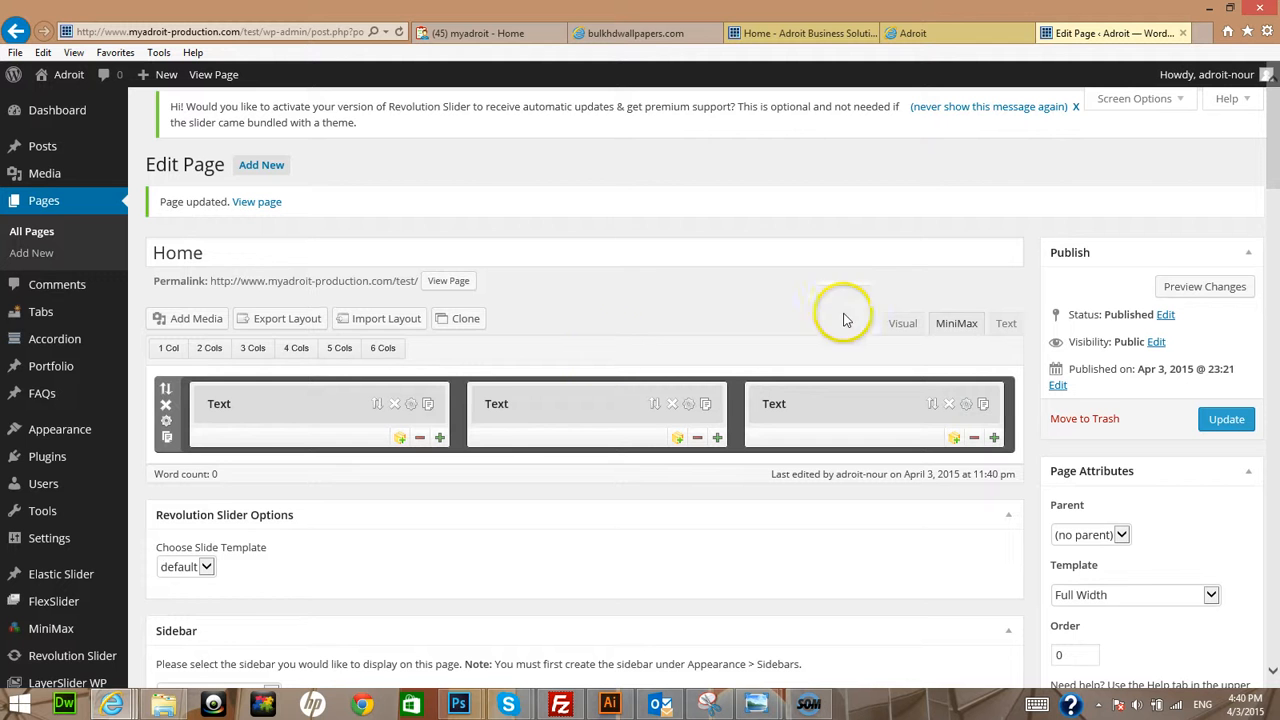
pyautogui.rightClick(450, 283)
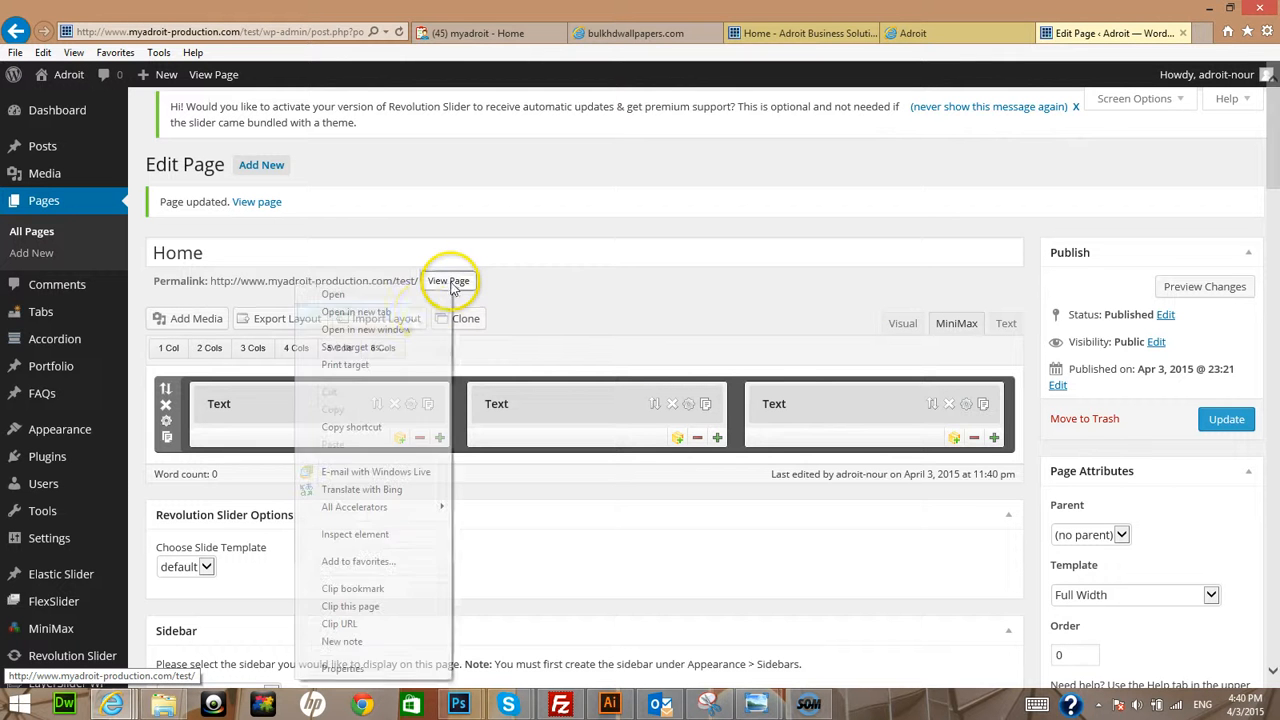
pyautogui.click(423, 314)
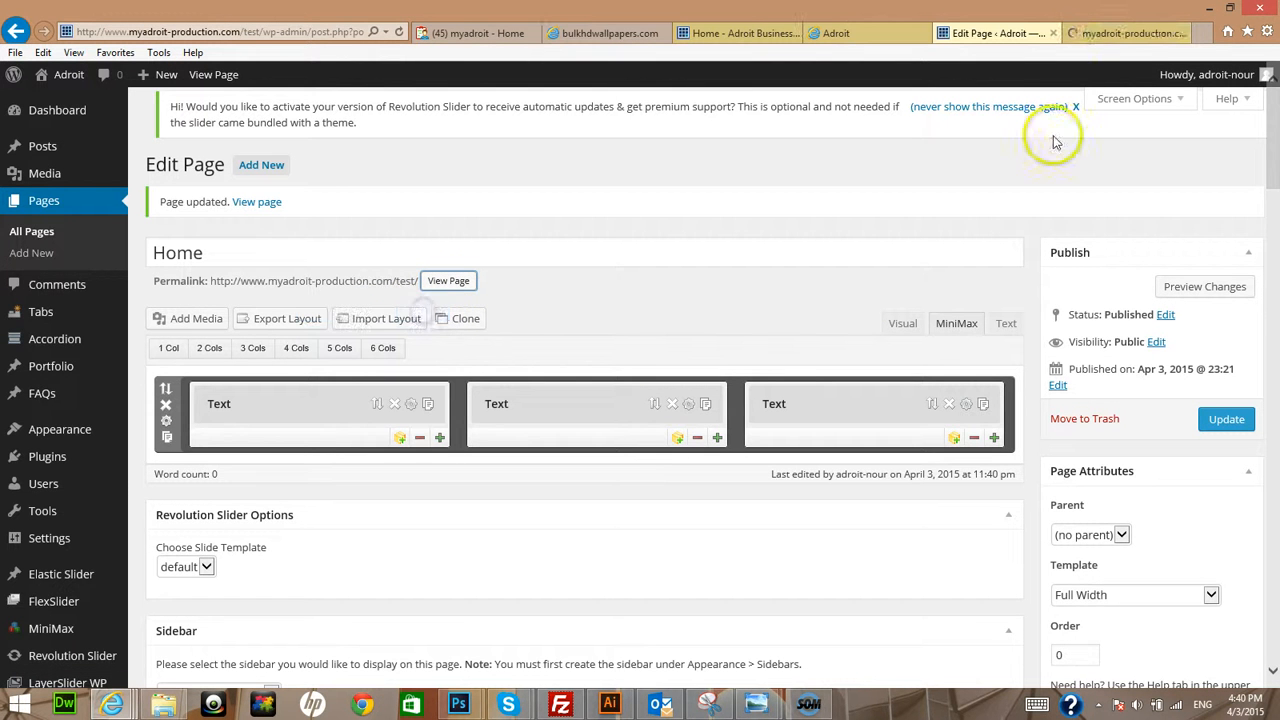
pyautogui.click(1100, 34)
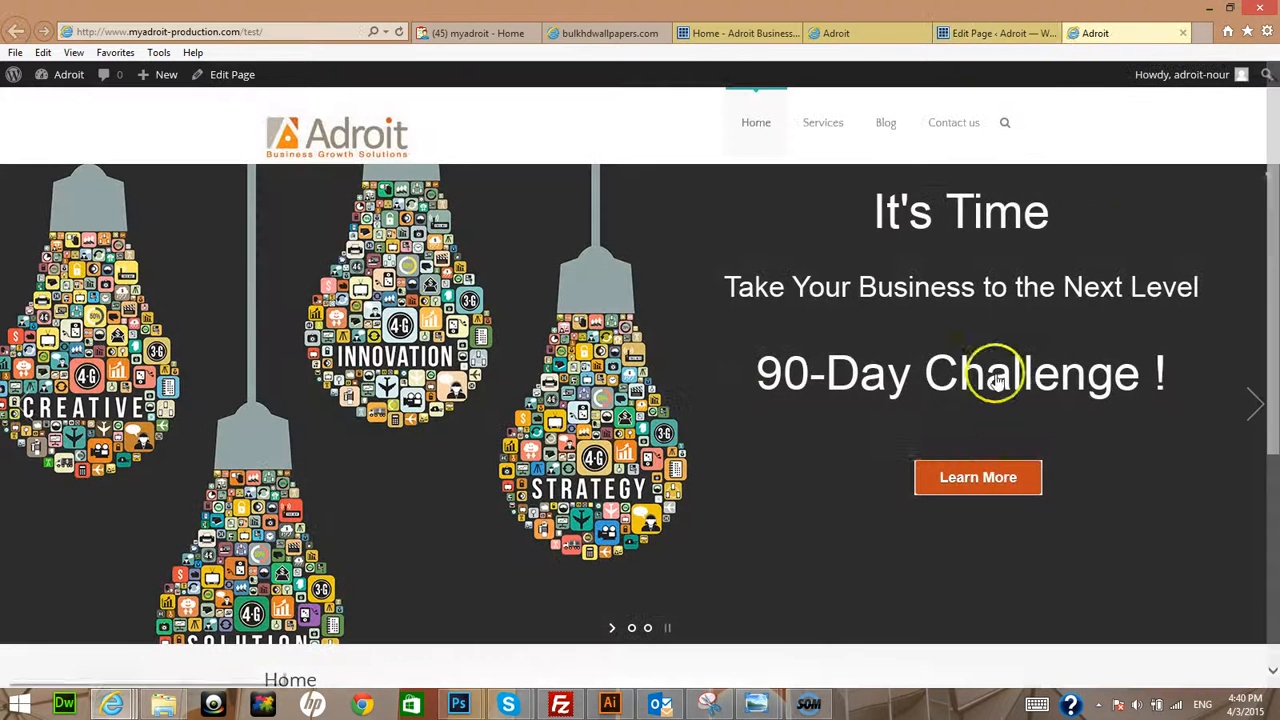
pyautogui.scroll(-4, 970, 400)
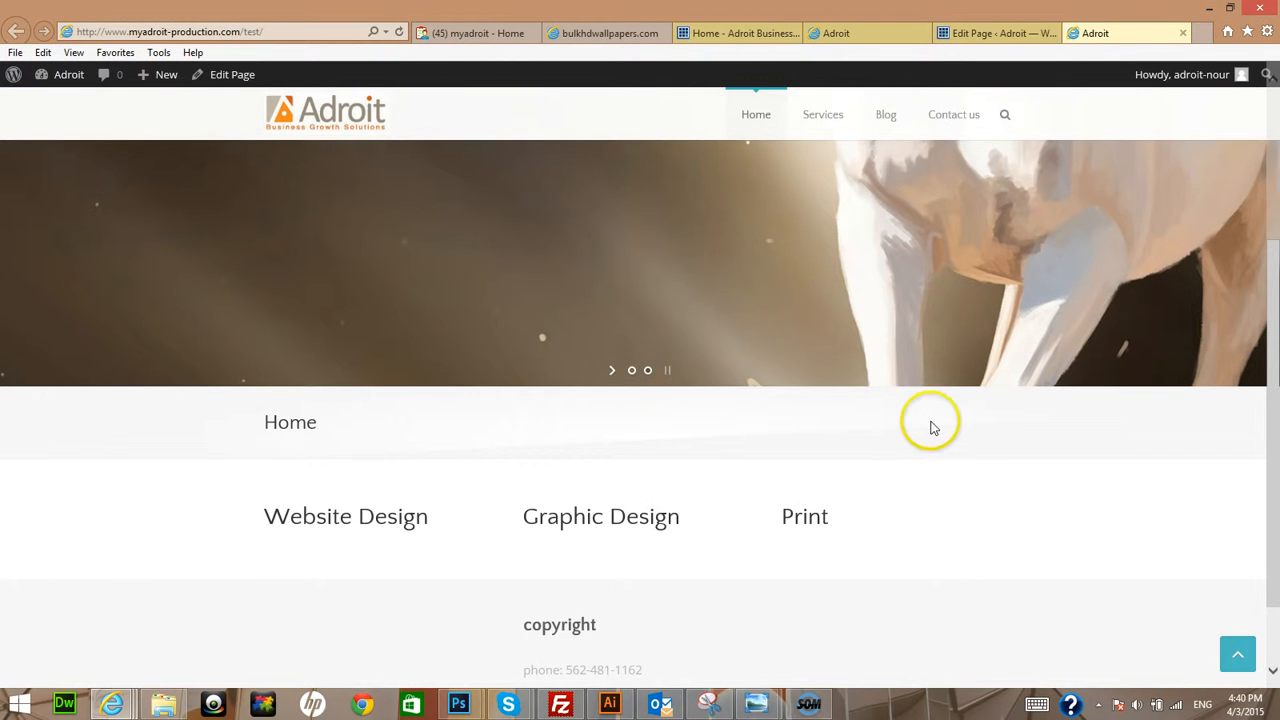
# Return to the Home page editor and open a new Text module for the first column, ready for body content
pyautogui.click(976, 36)
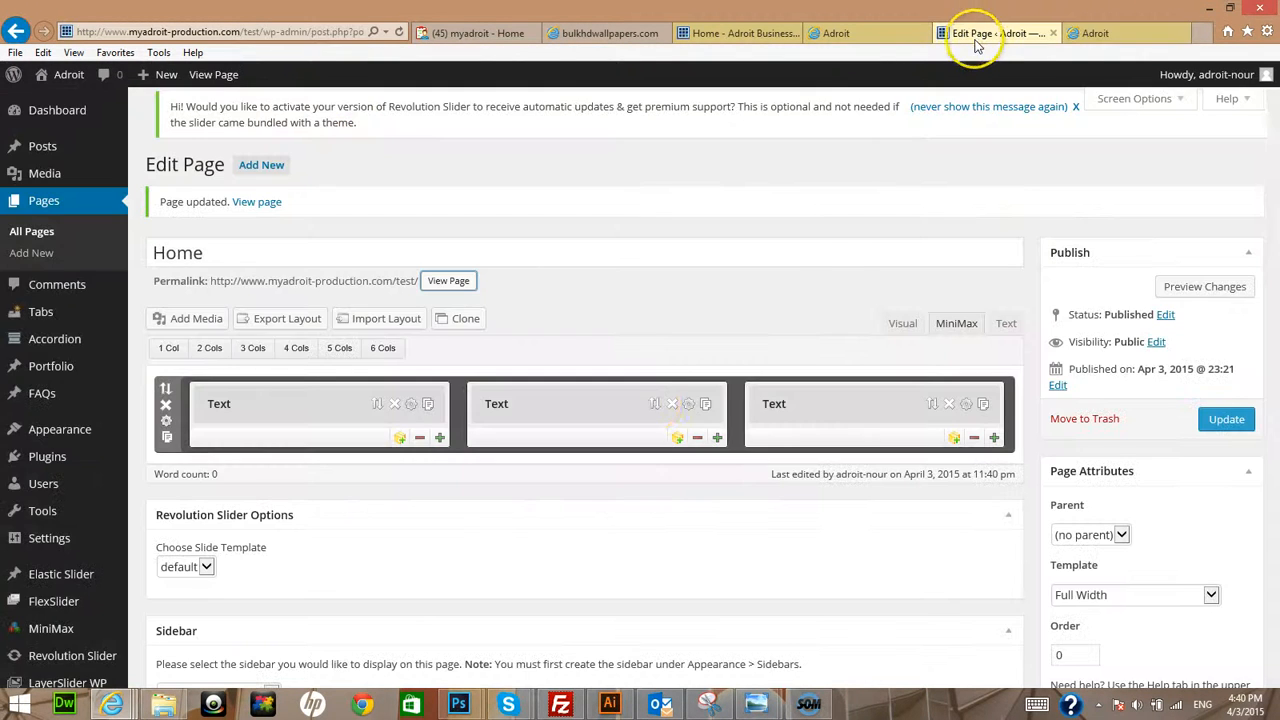
pyautogui.click(400, 440)
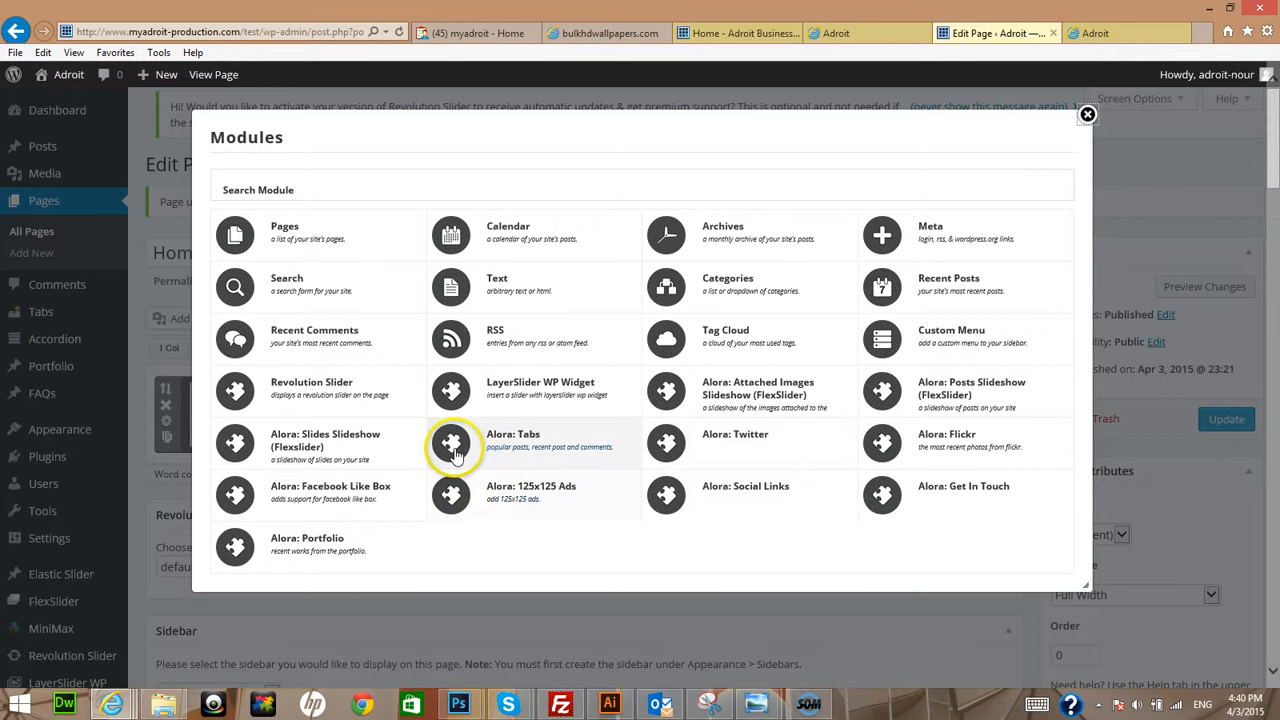
pyautogui.scroll(-3, 929, 486)
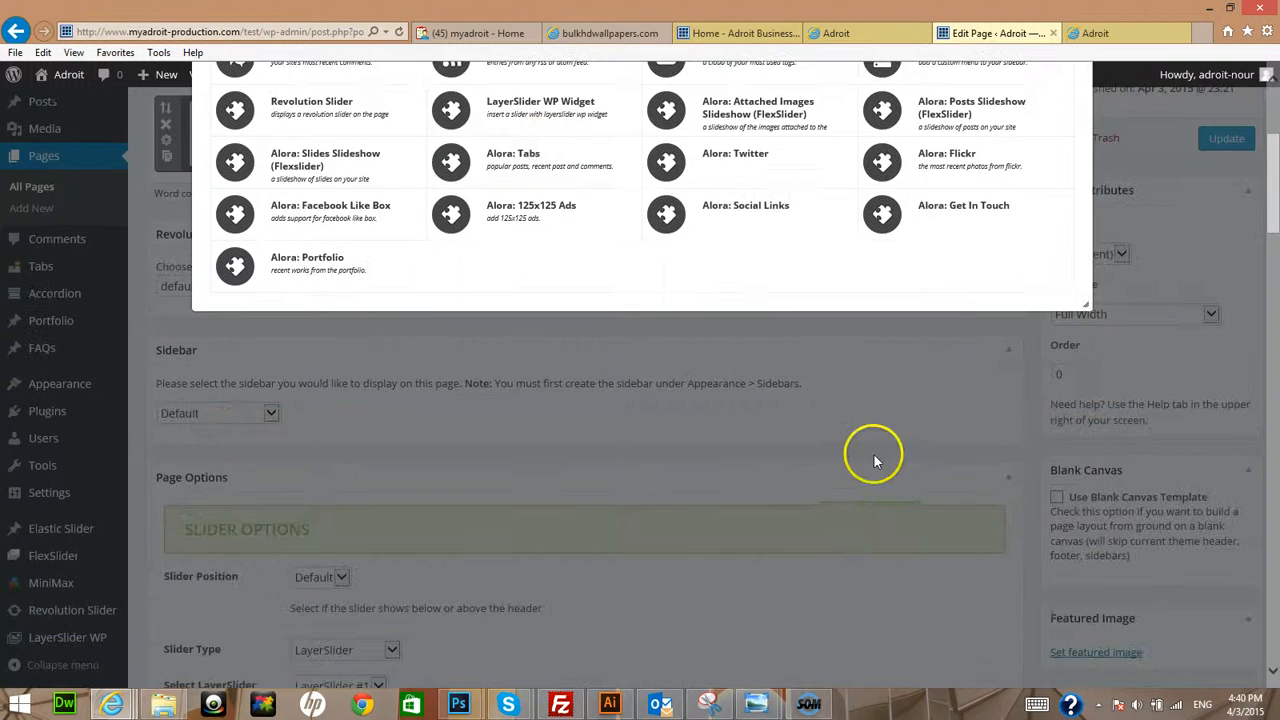
pyautogui.scroll(2, 780, 455)
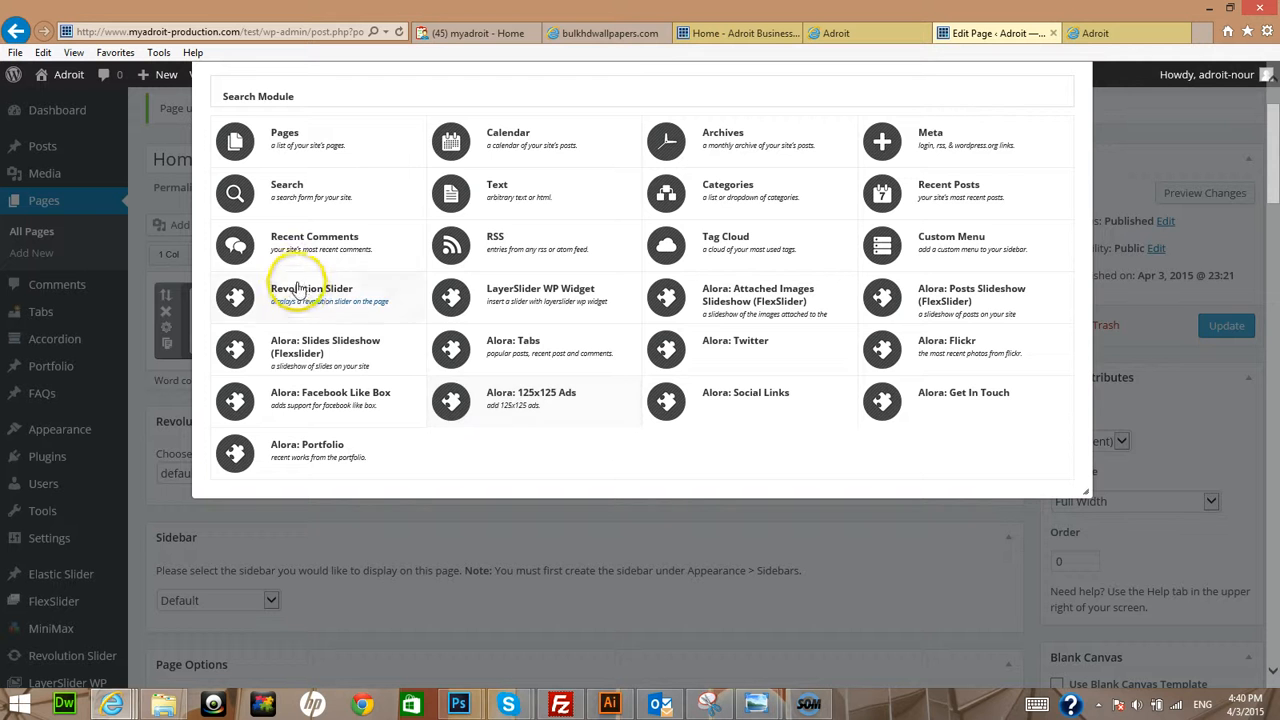
pyautogui.click(497, 384)
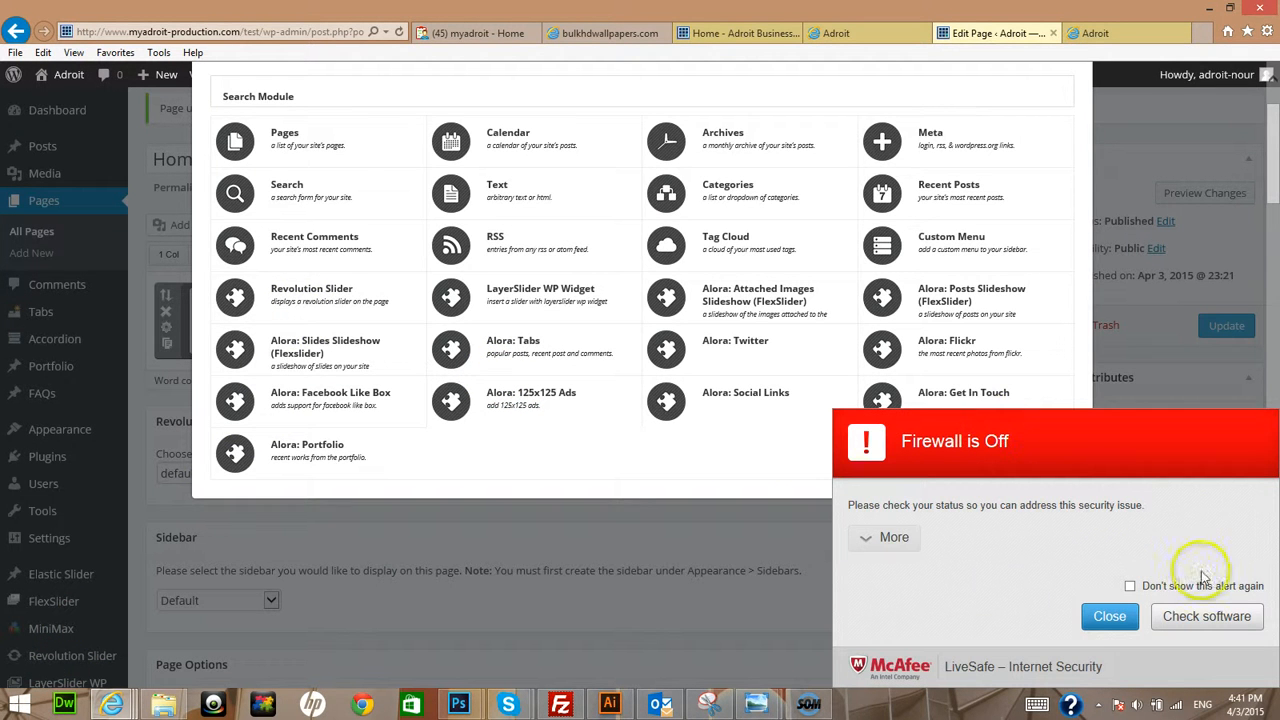
pyautogui.click(1108, 618)
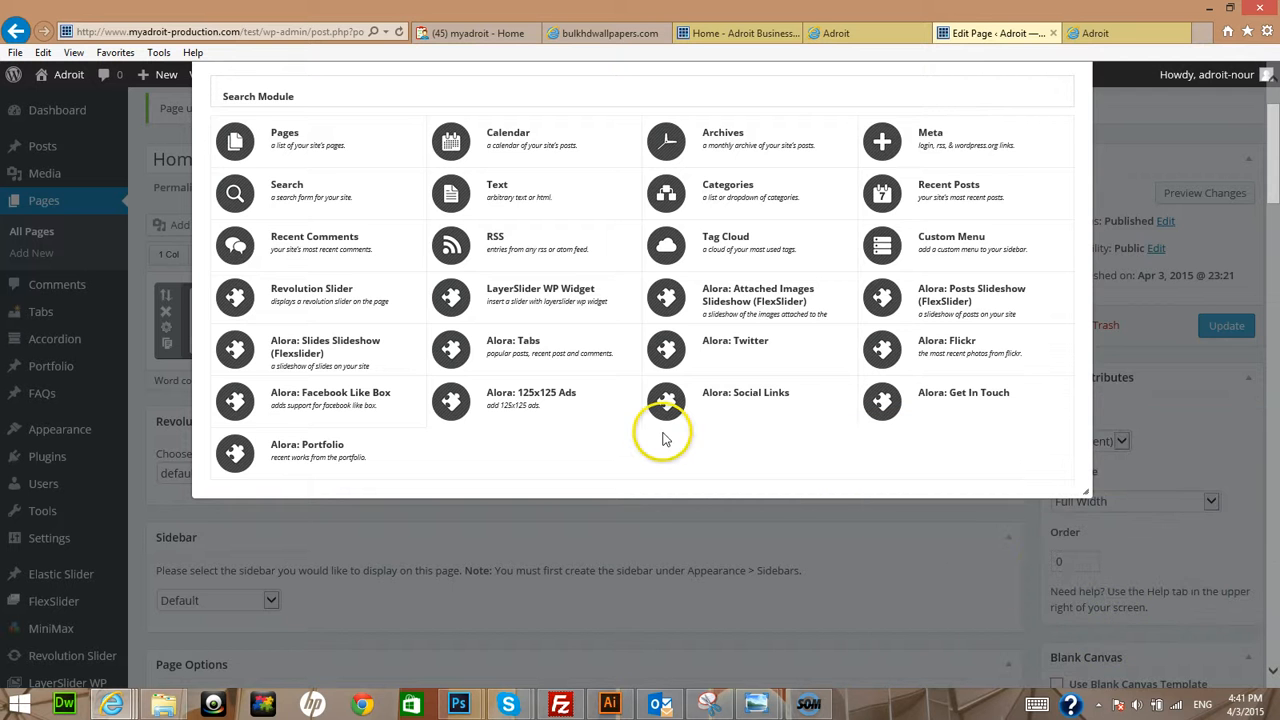
pyautogui.scroll(1, 661, 437)
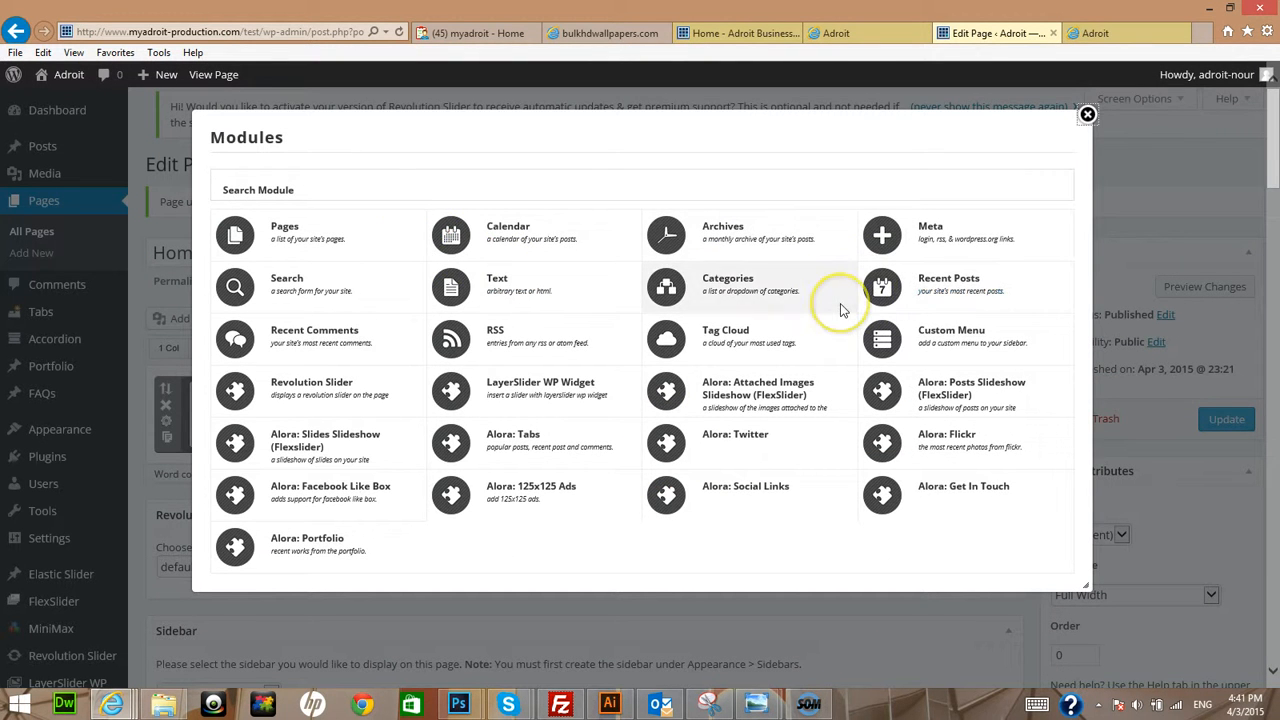
pyautogui.click(503, 294)
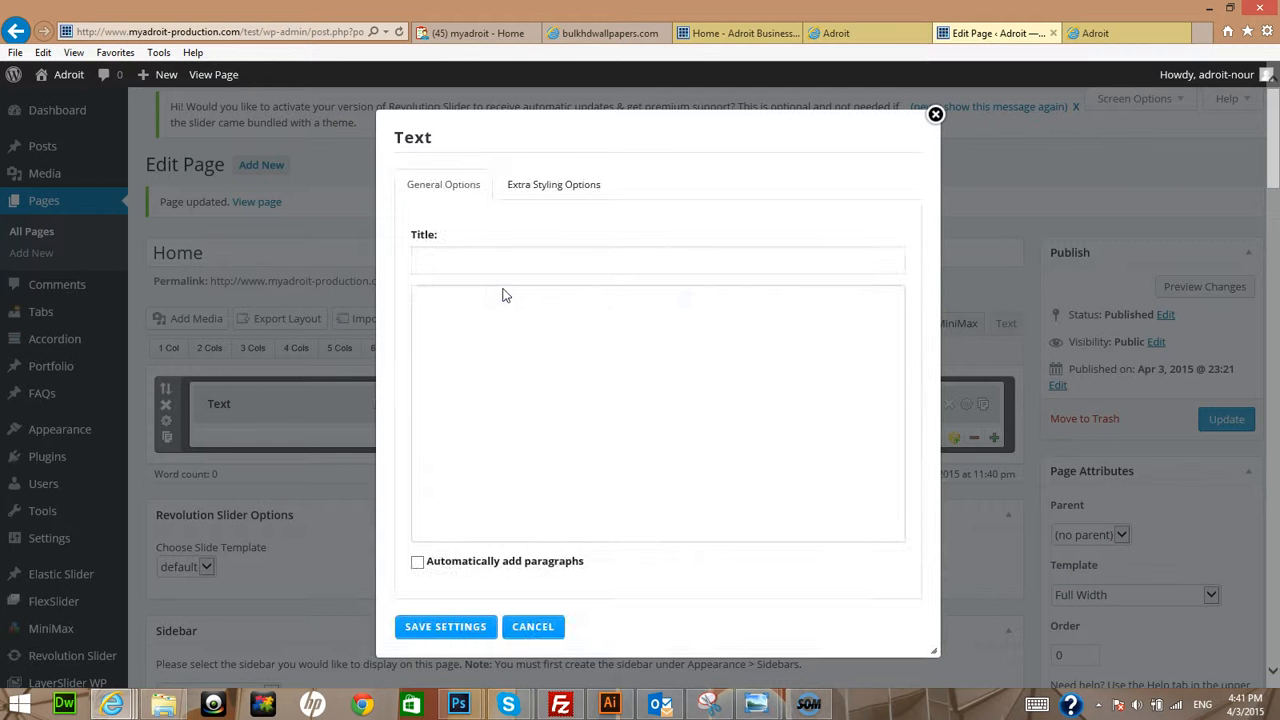
pyautogui.click(504, 363)
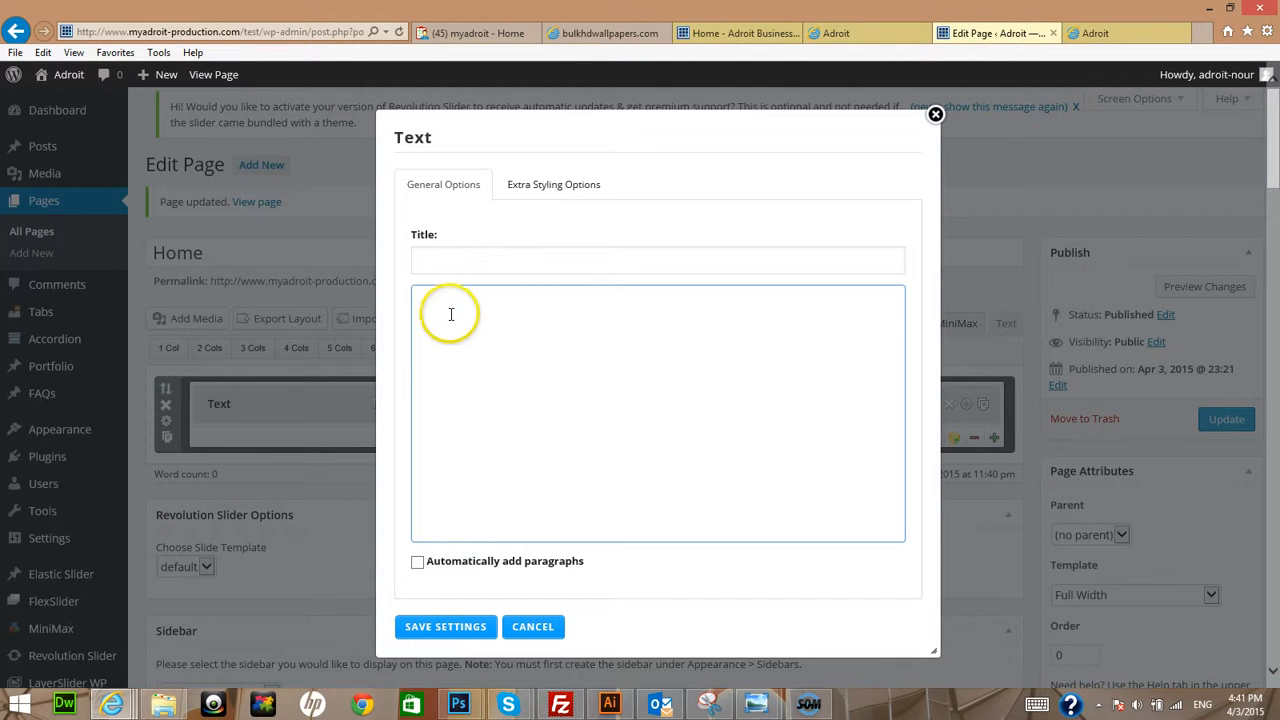
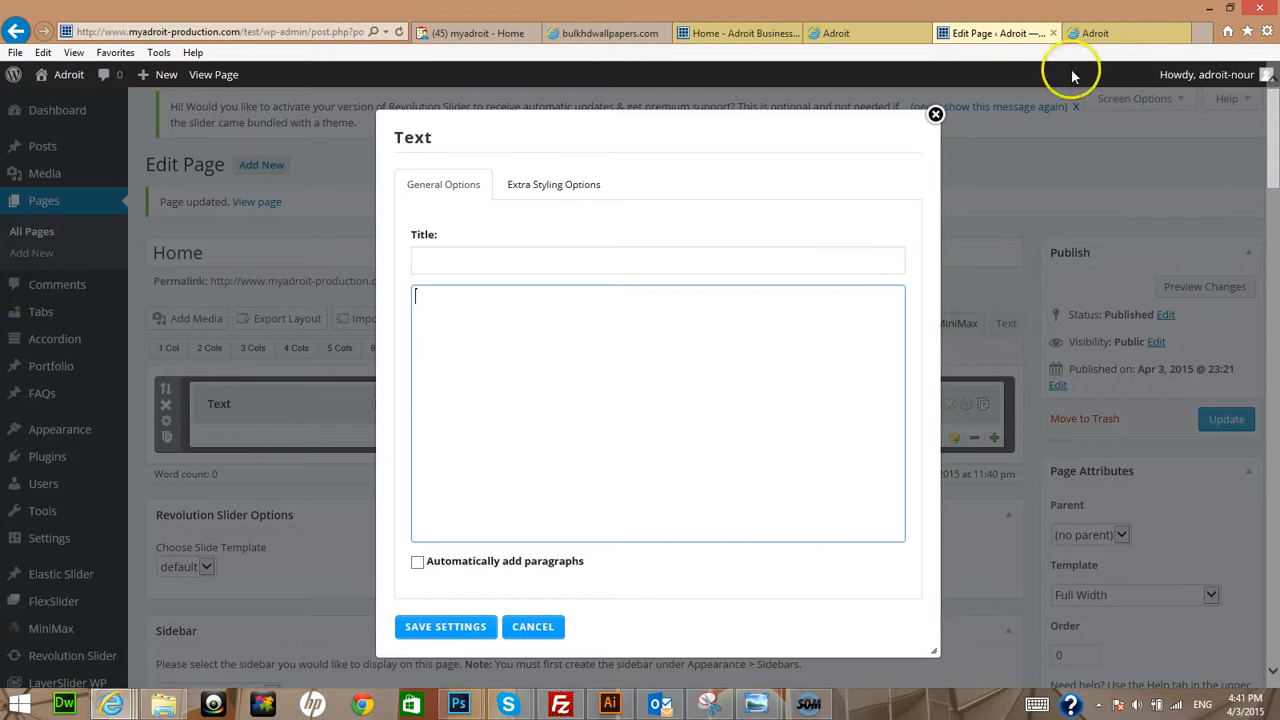
# Start a new post from the live site's tab and place the cursor in its empty body
pyautogui.click(1093, 34)
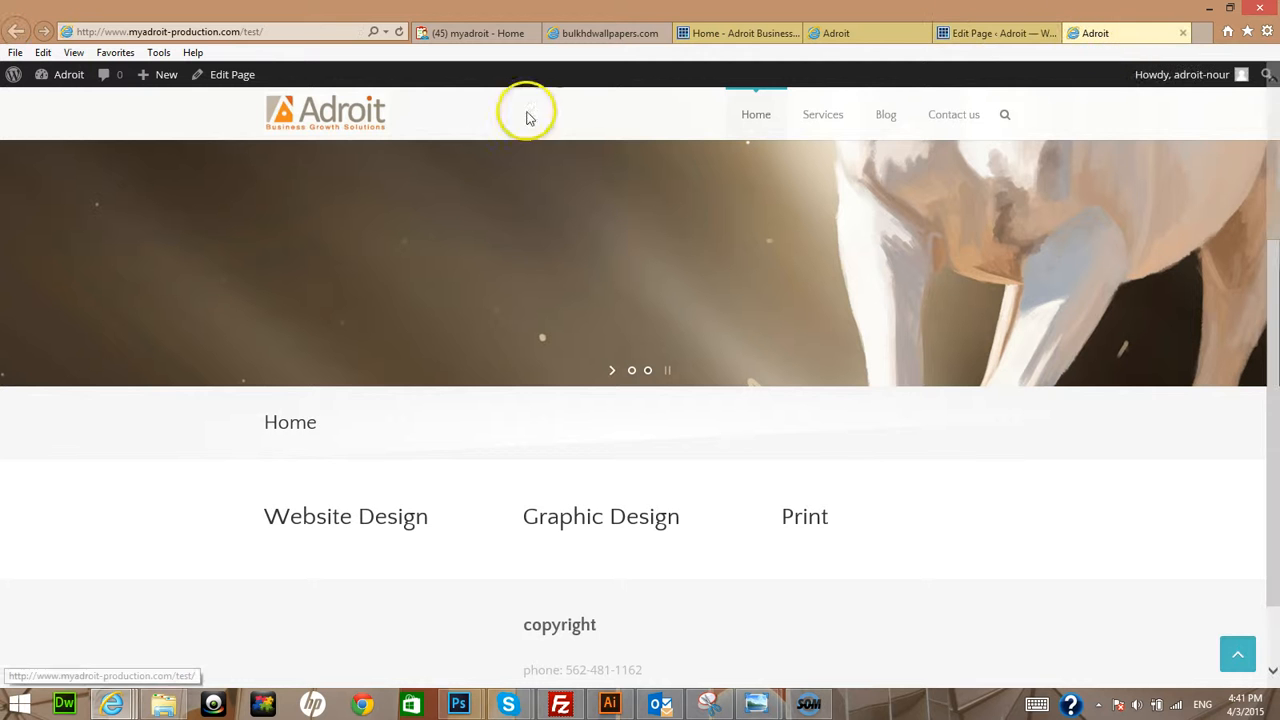
pyautogui.click(1030, 34)
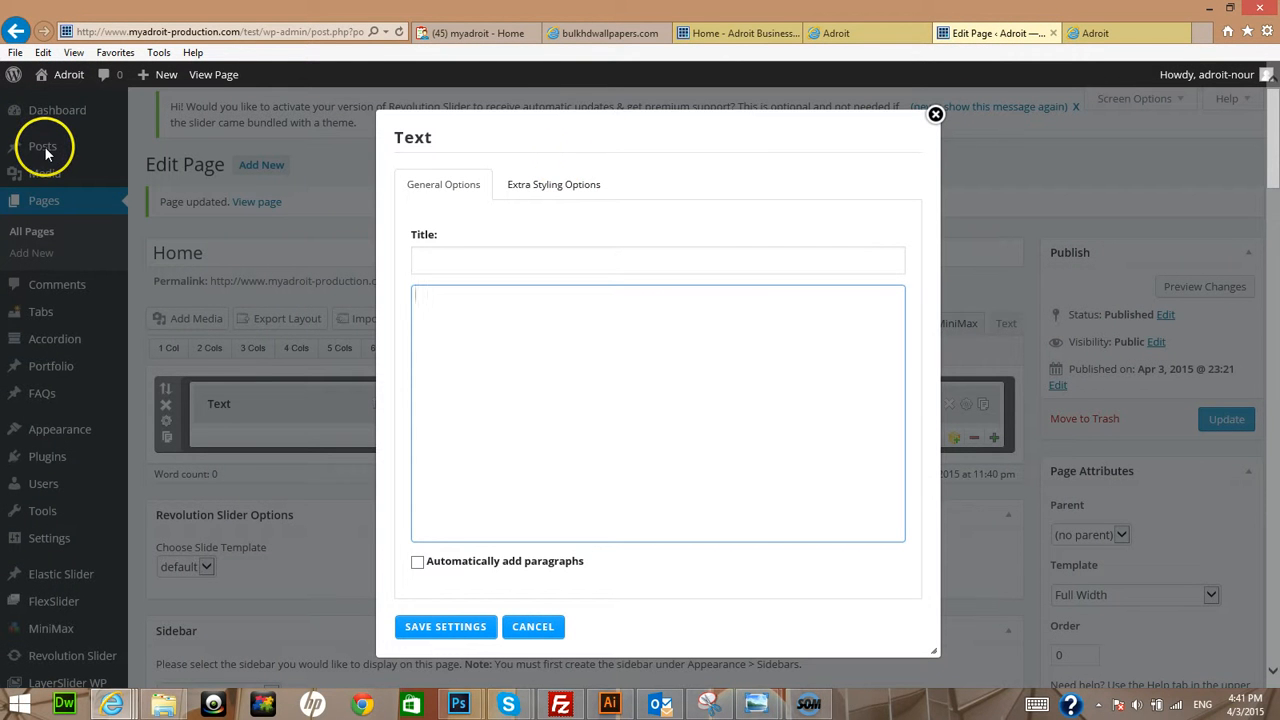
pyautogui.click(1094, 34)
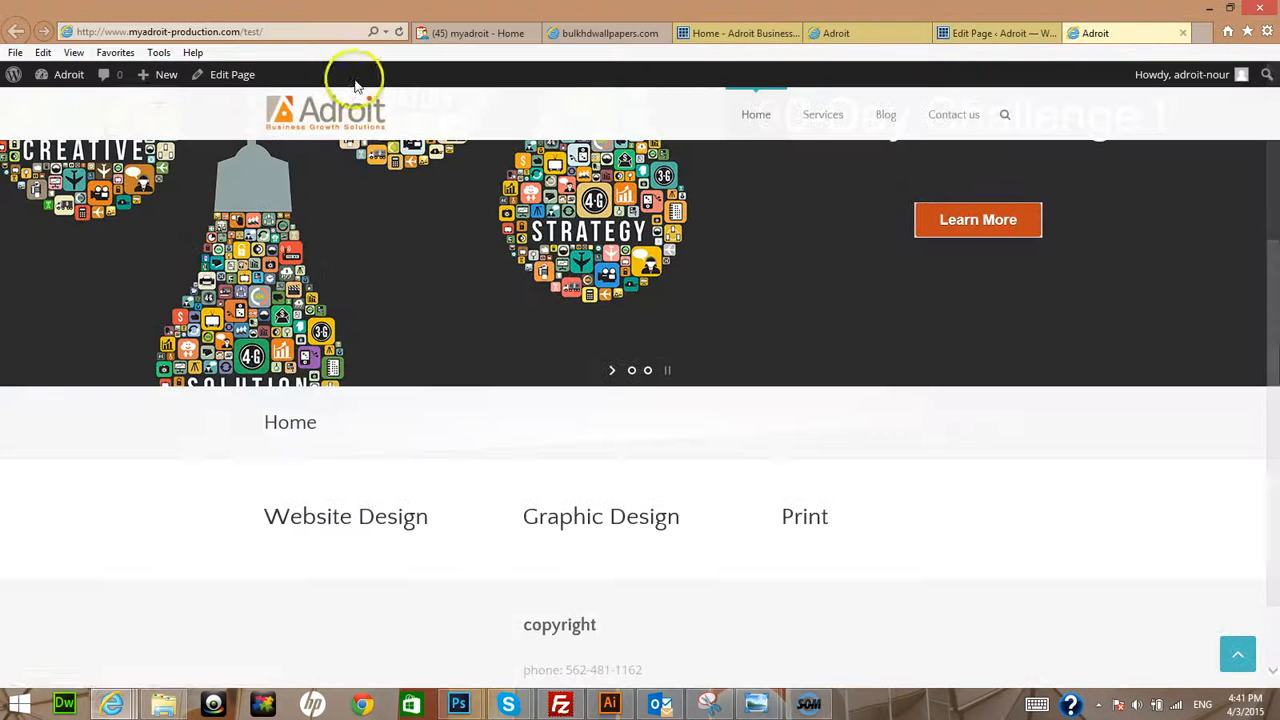
pyautogui.moveTo(162, 80)
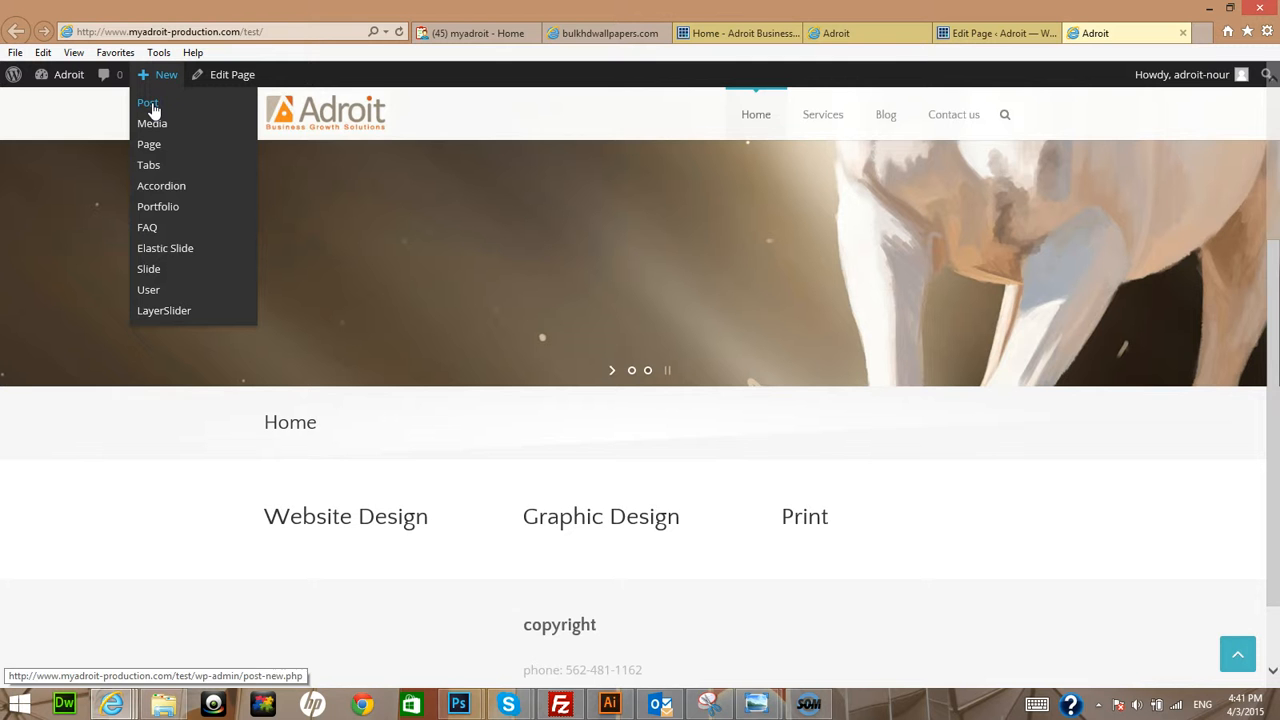
pyautogui.click(150, 105)
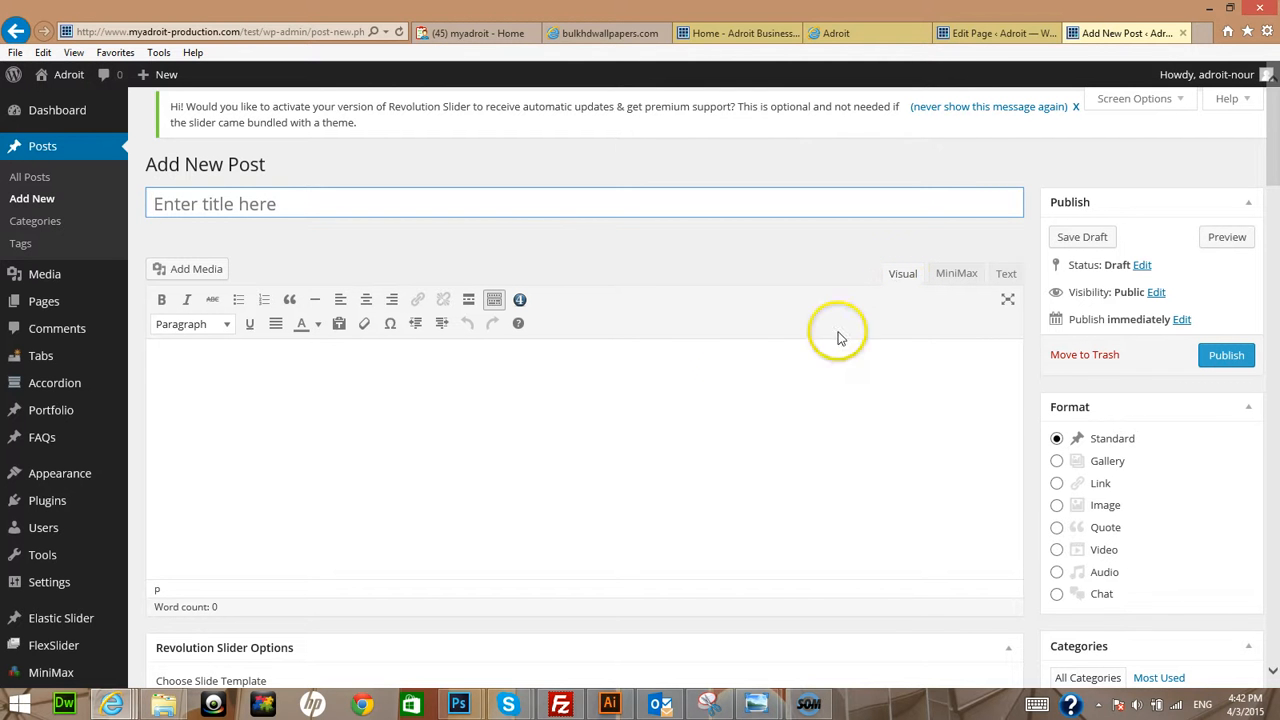
pyautogui.click(713, 396)
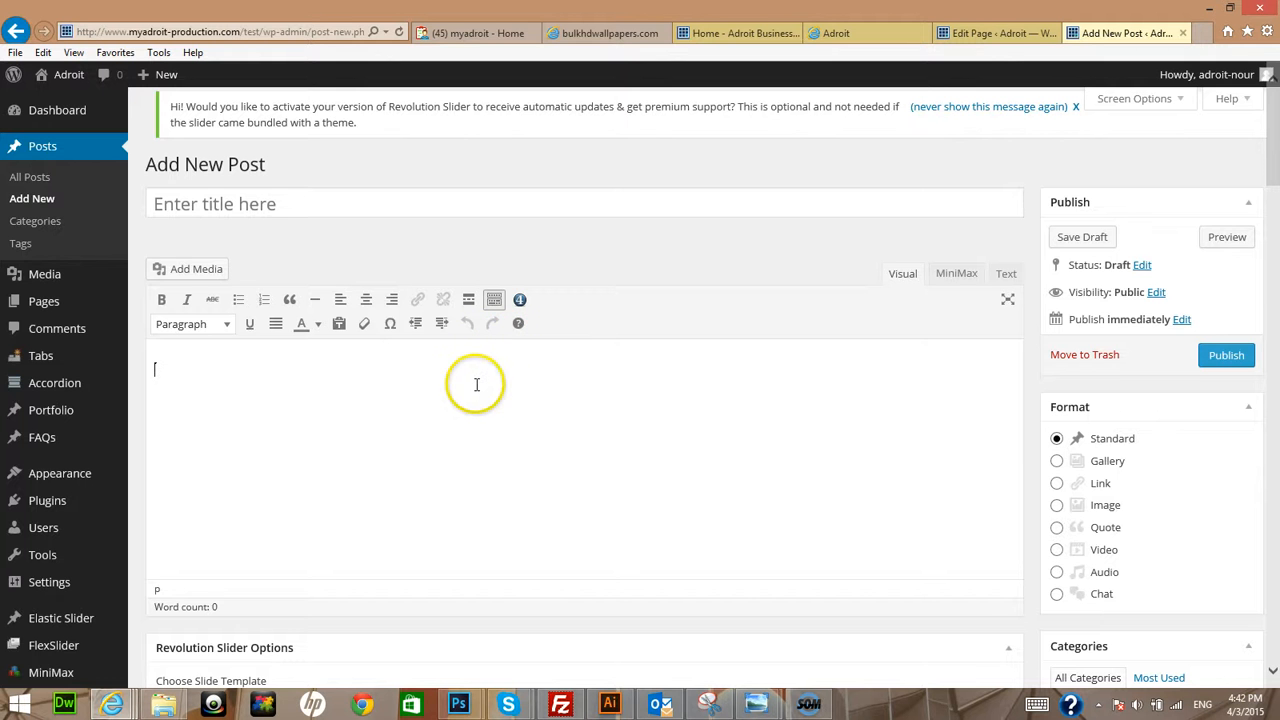
# Upload background4.jpg from the Adroit folder through the post's media insertion
pyautogui.click(183, 270)
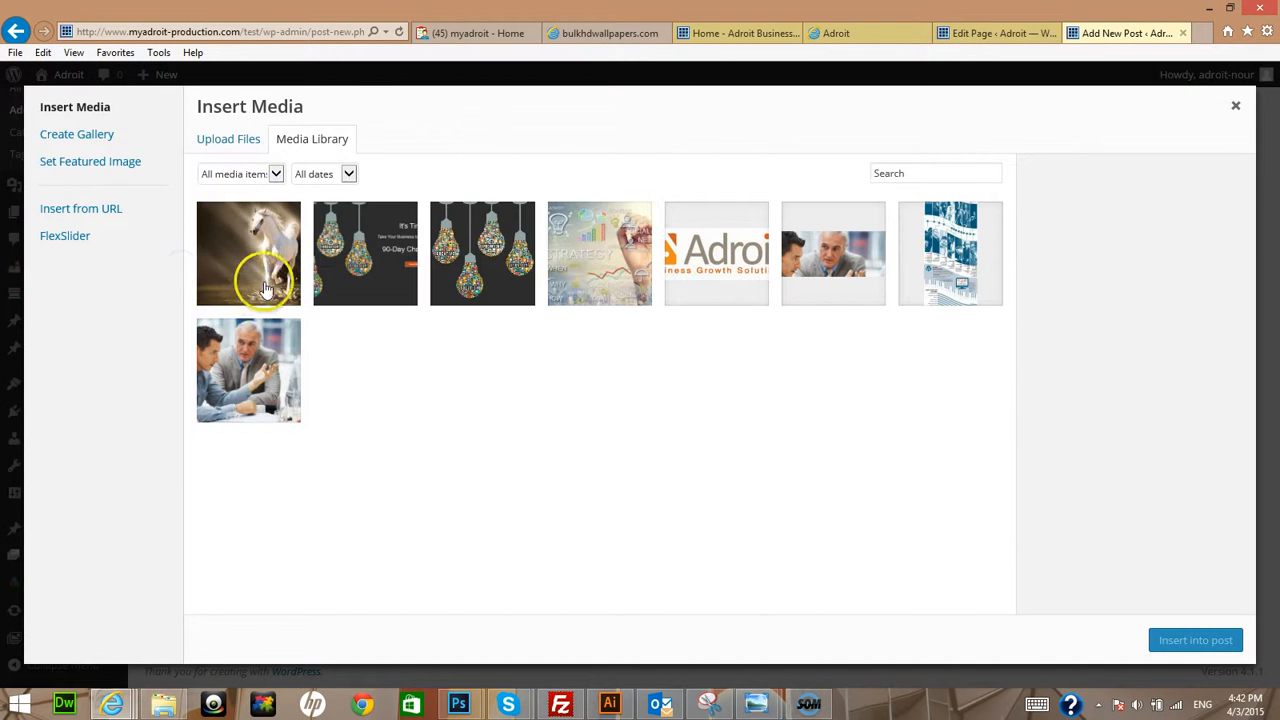
pyautogui.click(239, 143)
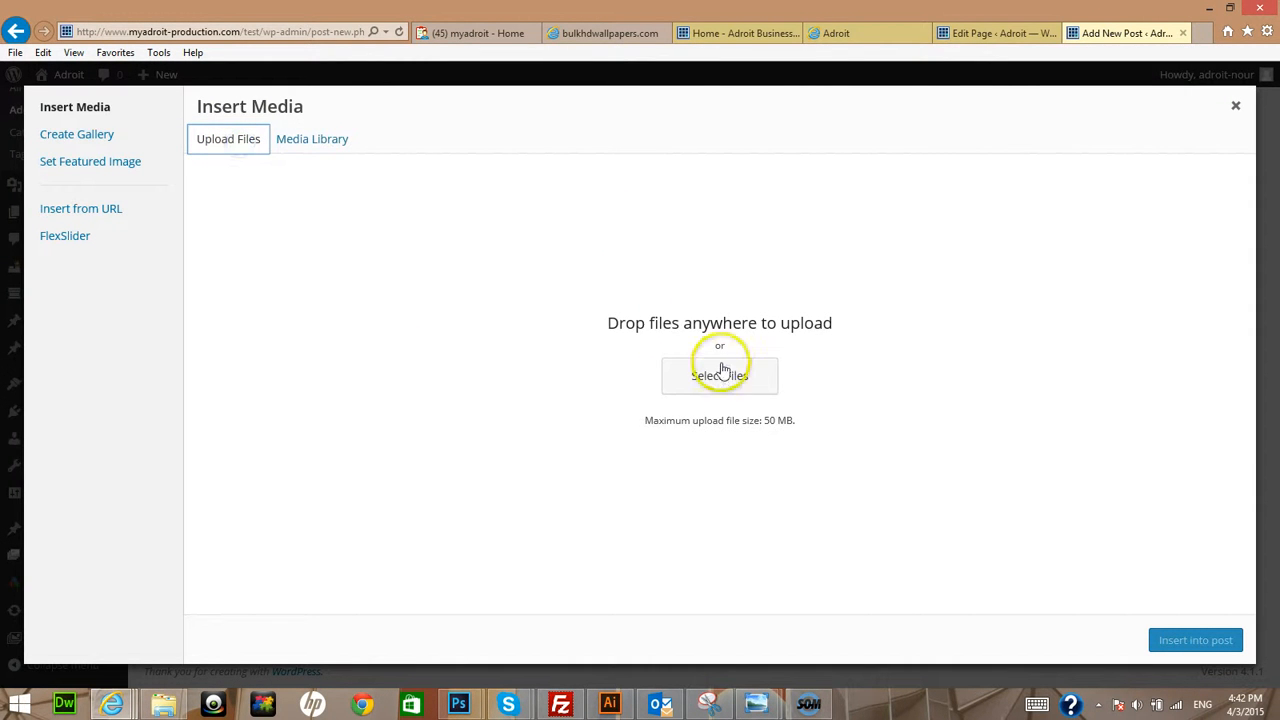
pyautogui.click(733, 385)
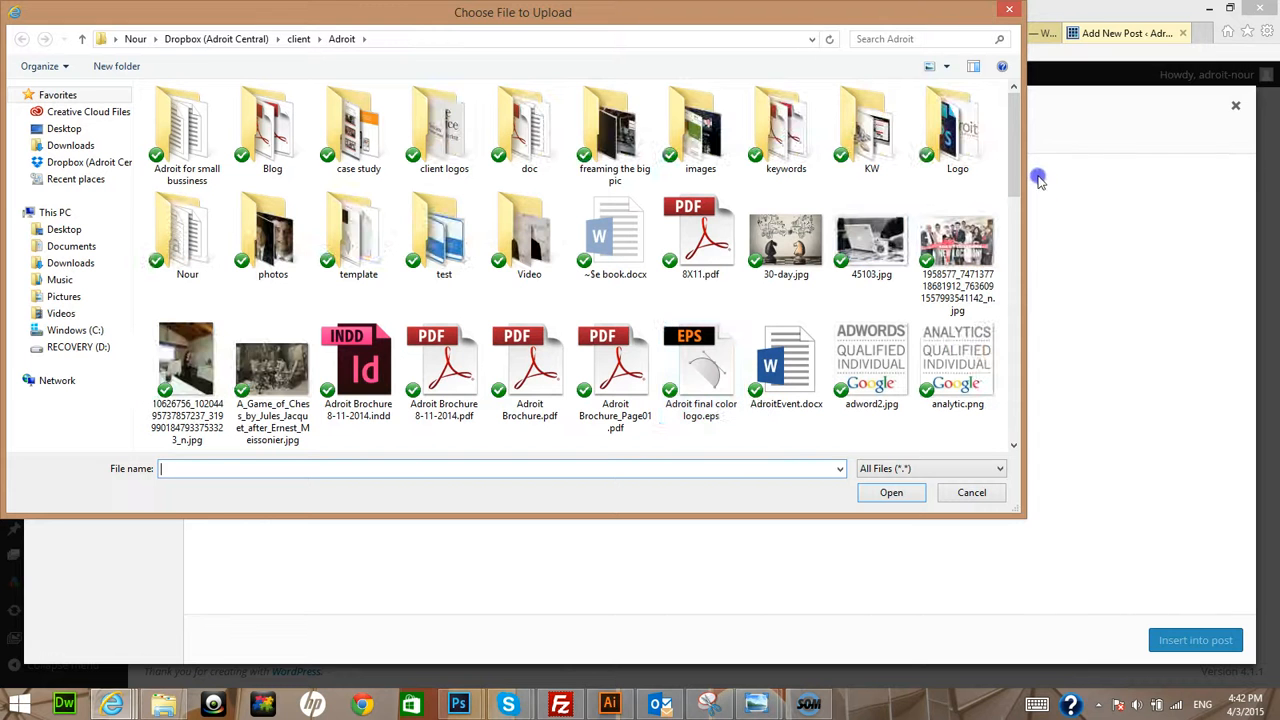
pyautogui.moveTo(1019, 180); pyautogui.dragTo(1024, 262)
pyautogui.click(786, 228)
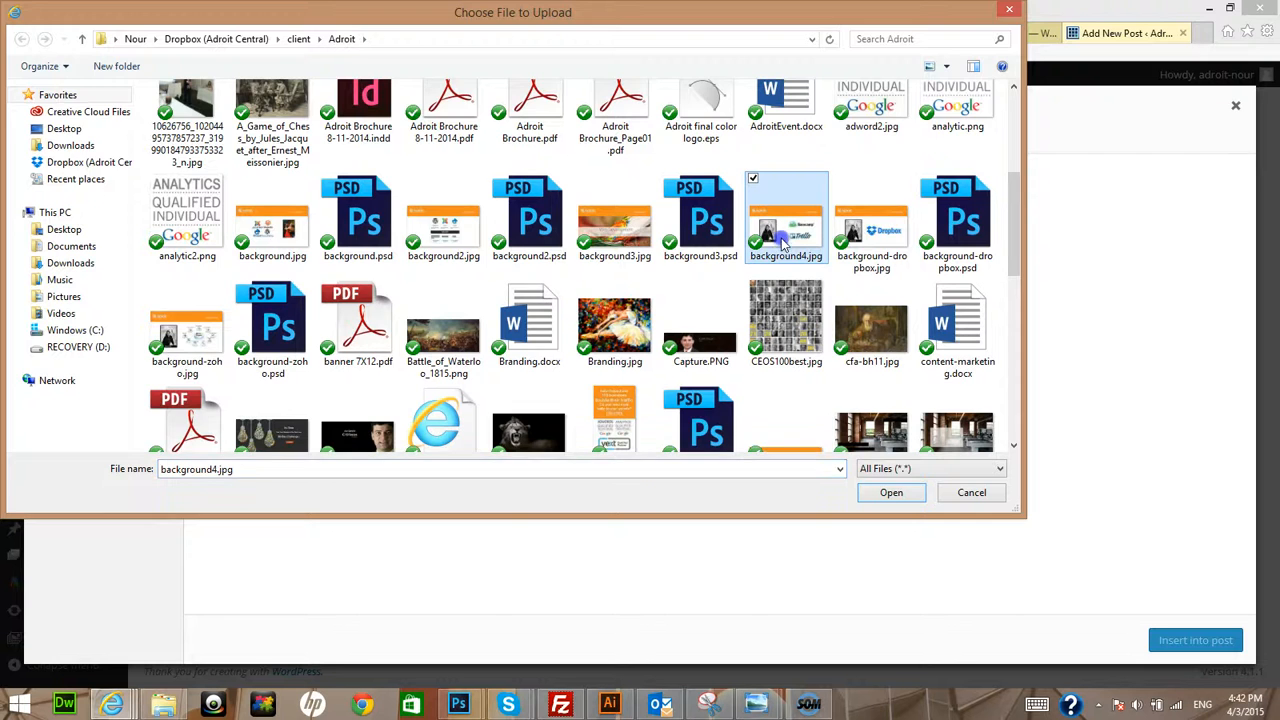
pyautogui.doubleClick(782, 240)
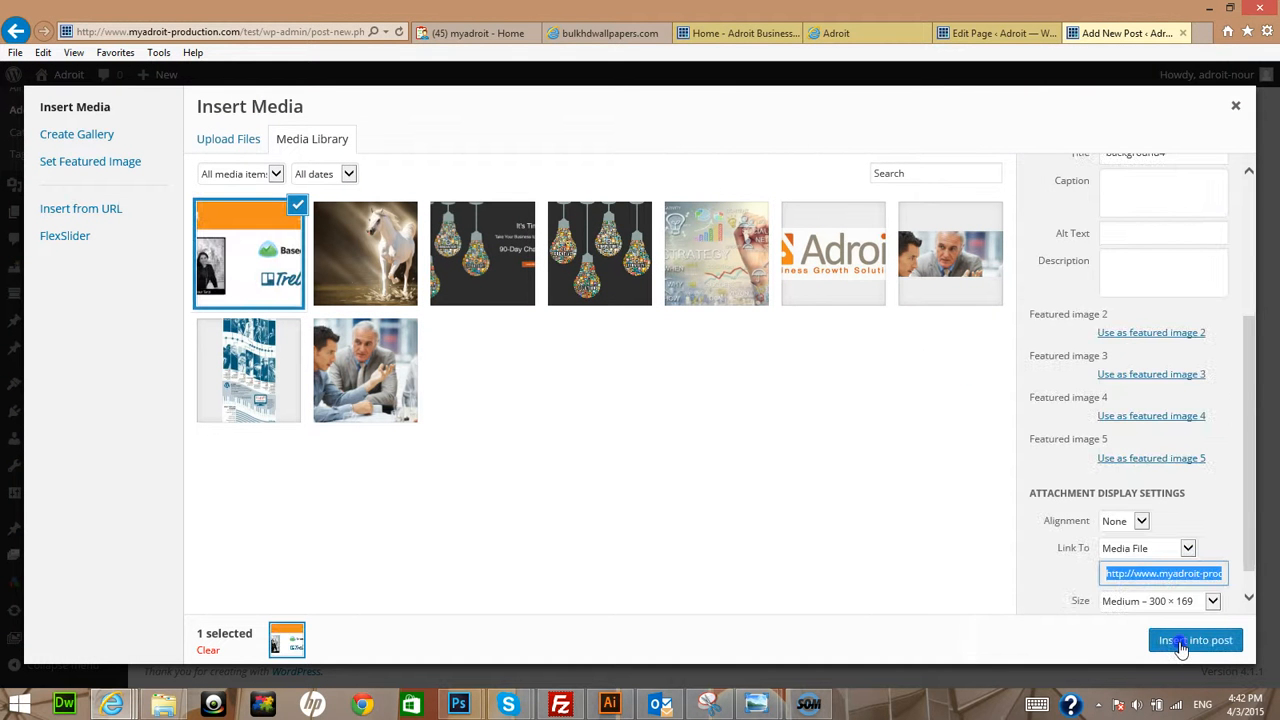
# Insert the background4 image into the post at Medium – 300 × 169 size with its link set to None
pyautogui.click(1186, 599)
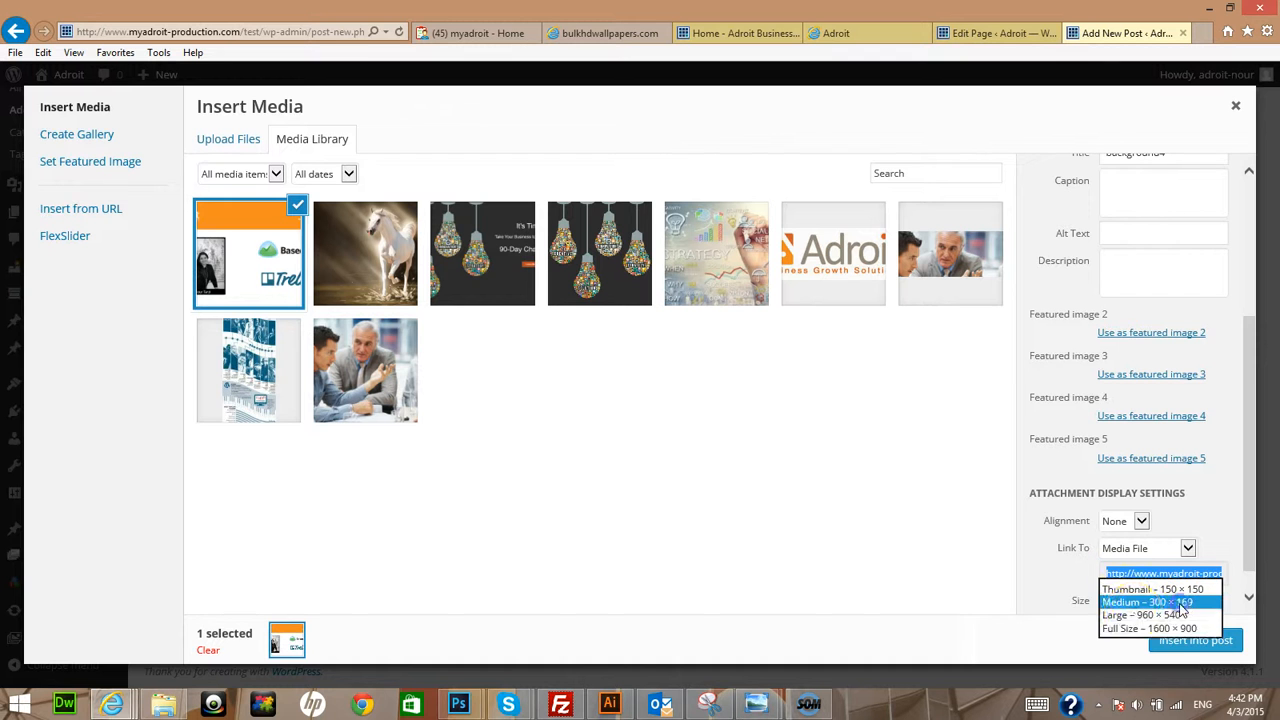
pyautogui.click(1126, 603)
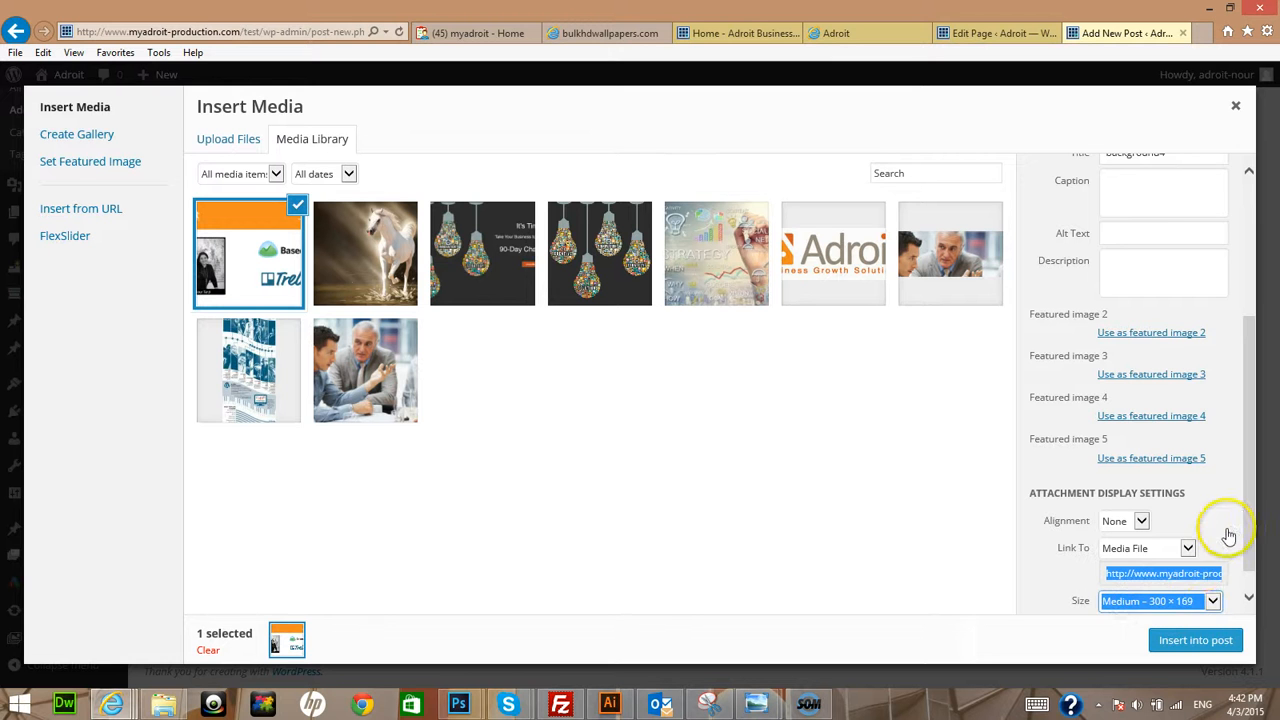
pyautogui.click(1148, 575)
pyautogui.click(1170, 555)
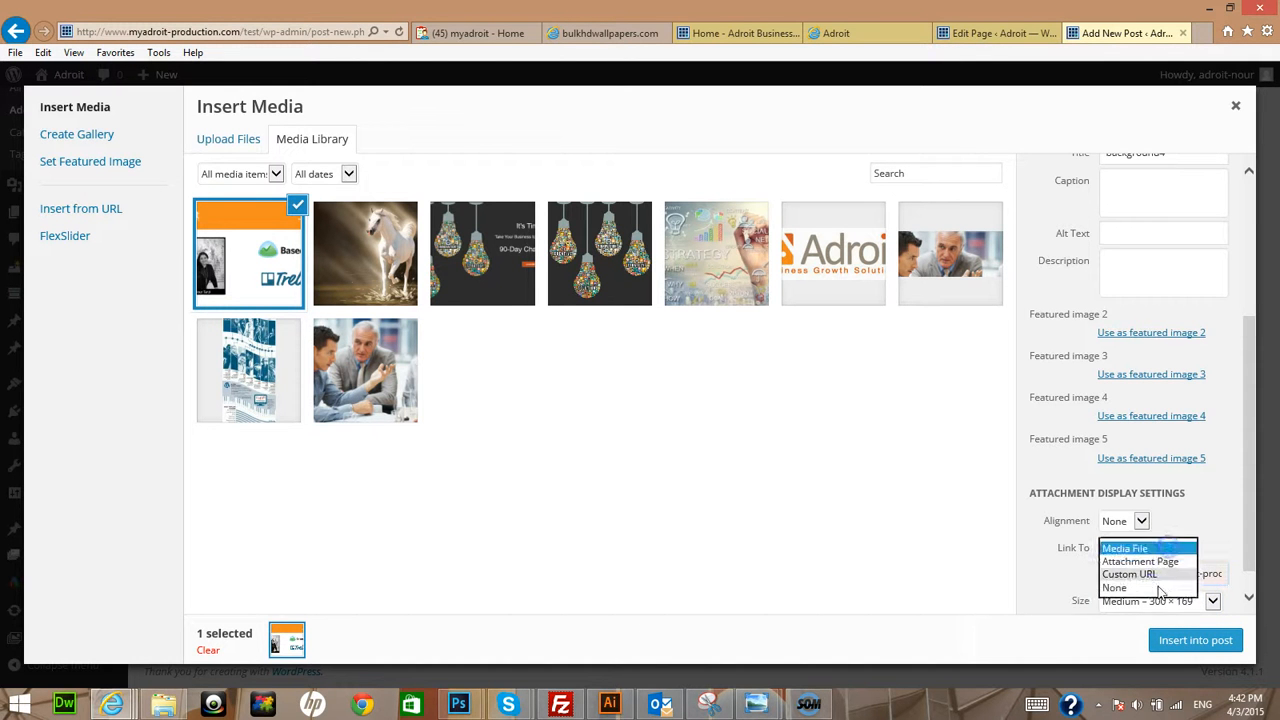
pyautogui.click(1118, 590)
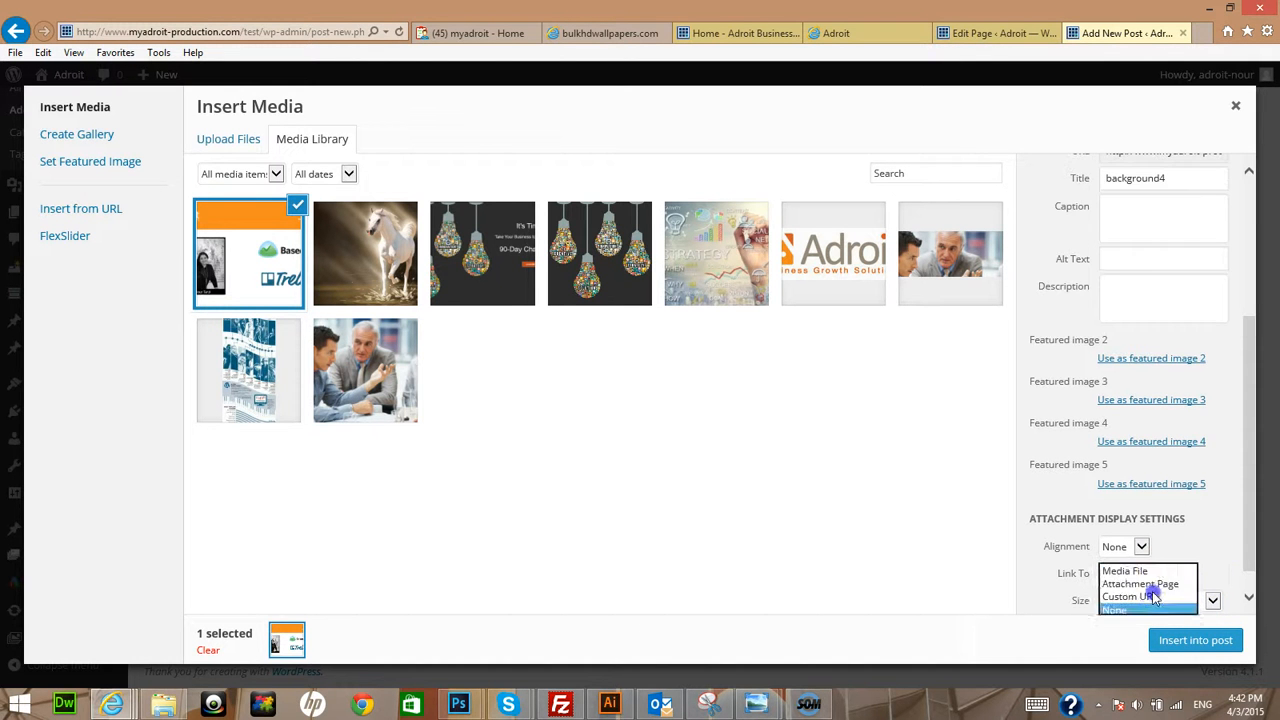
pyautogui.click(1212, 640)
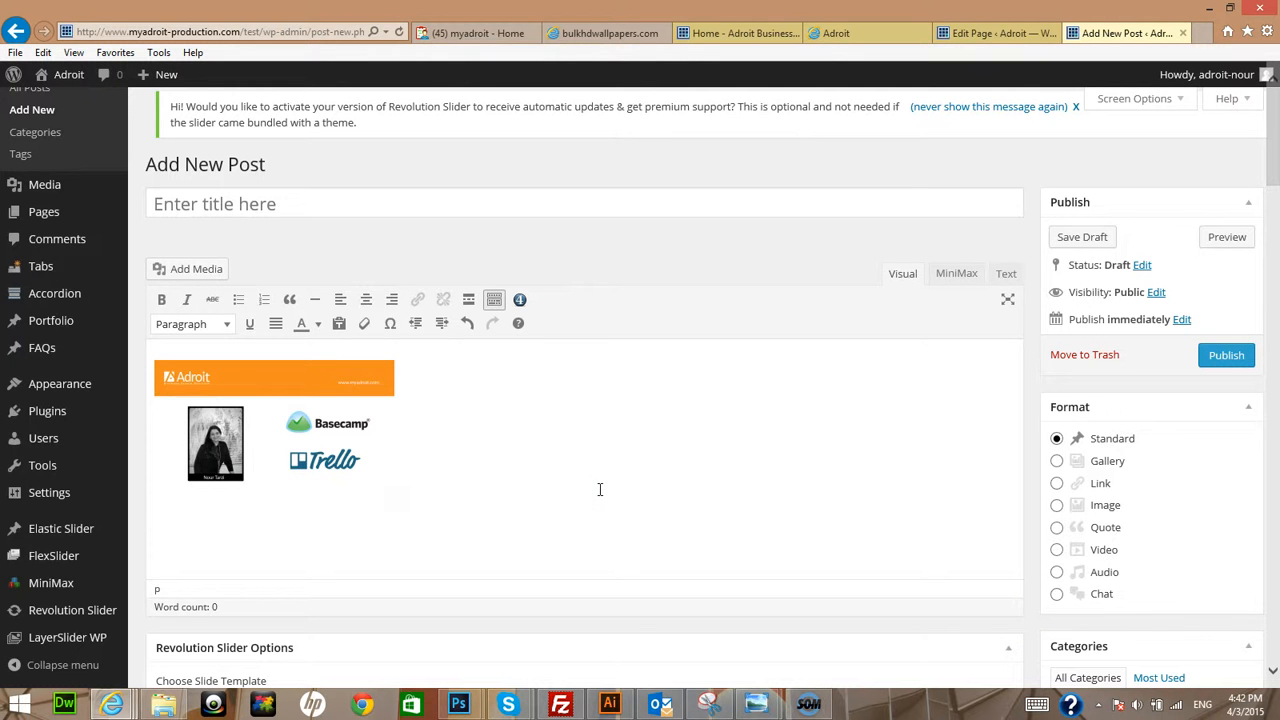
# Show the post's HTML source and cut the whole img code of the background4 image
pyautogui.click(1006, 274)
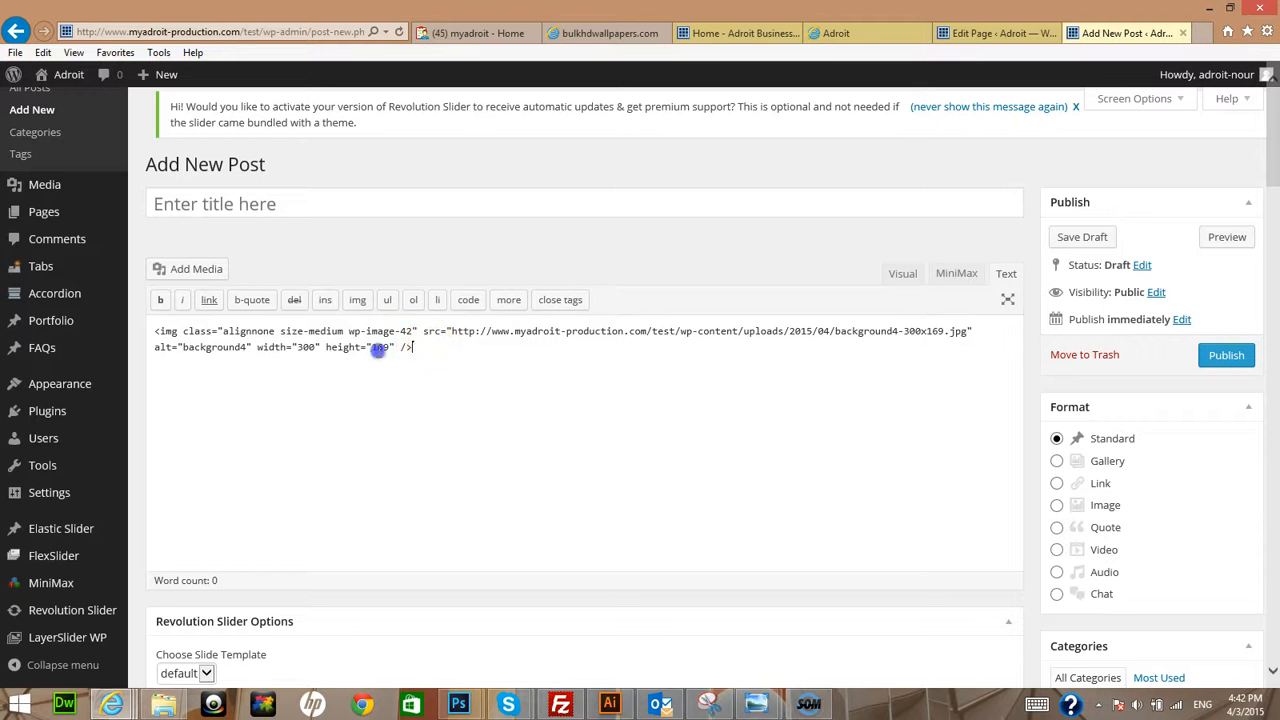
pyautogui.moveTo(414, 347); pyautogui.dragTo(178, 318)
pyautogui.rightClick(213, 336)
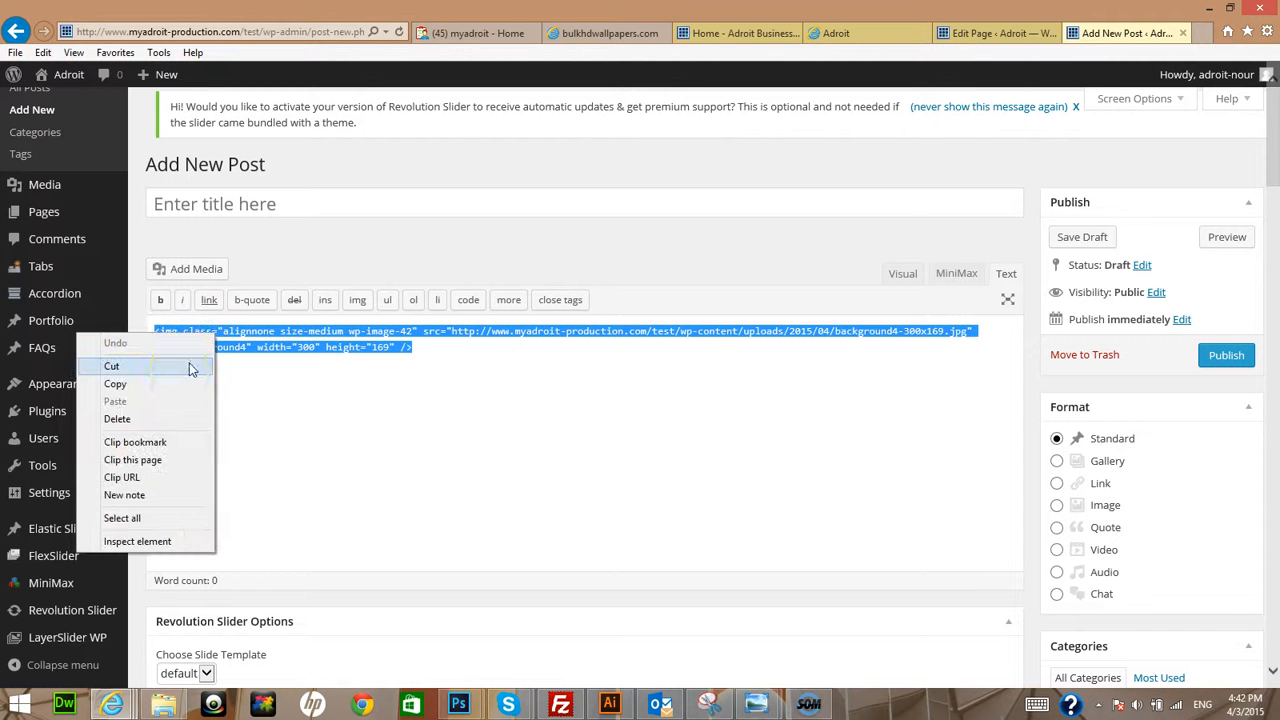
pyautogui.click(170, 369)
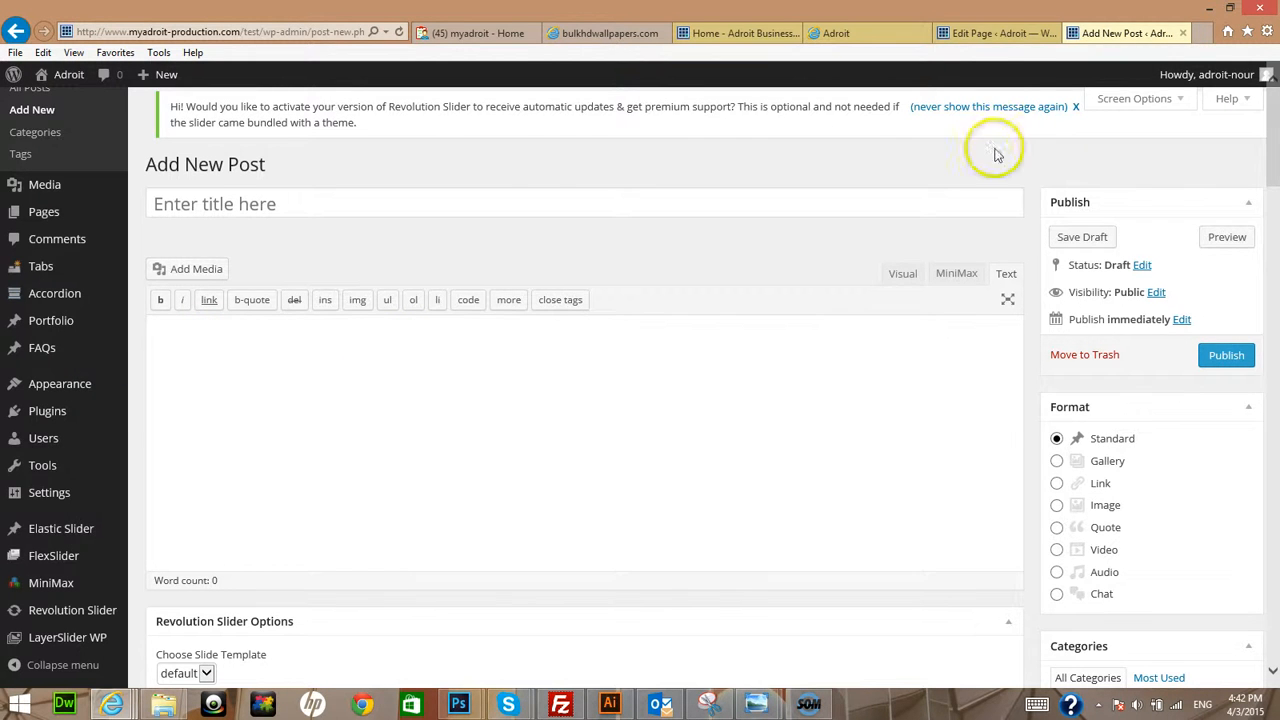
pyautogui.click(960, 32)
pyautogui.rightClick(686, 316)
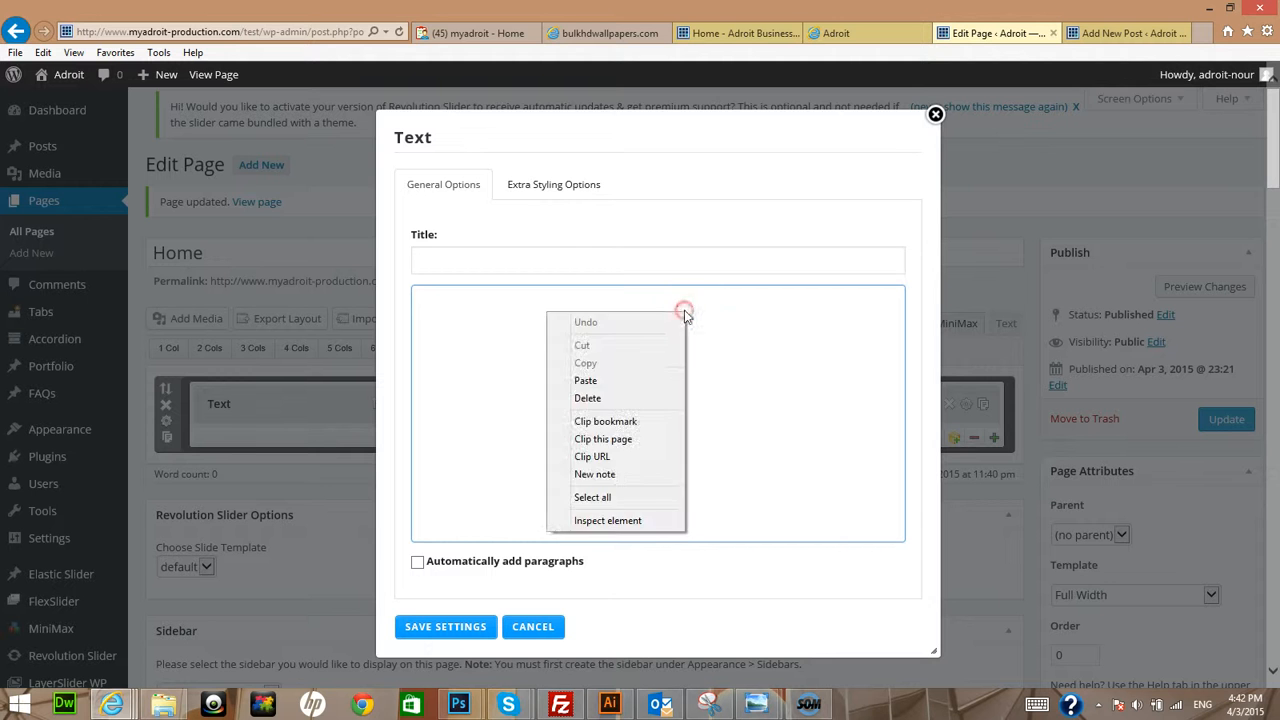
pyautogui.click(748, 339)
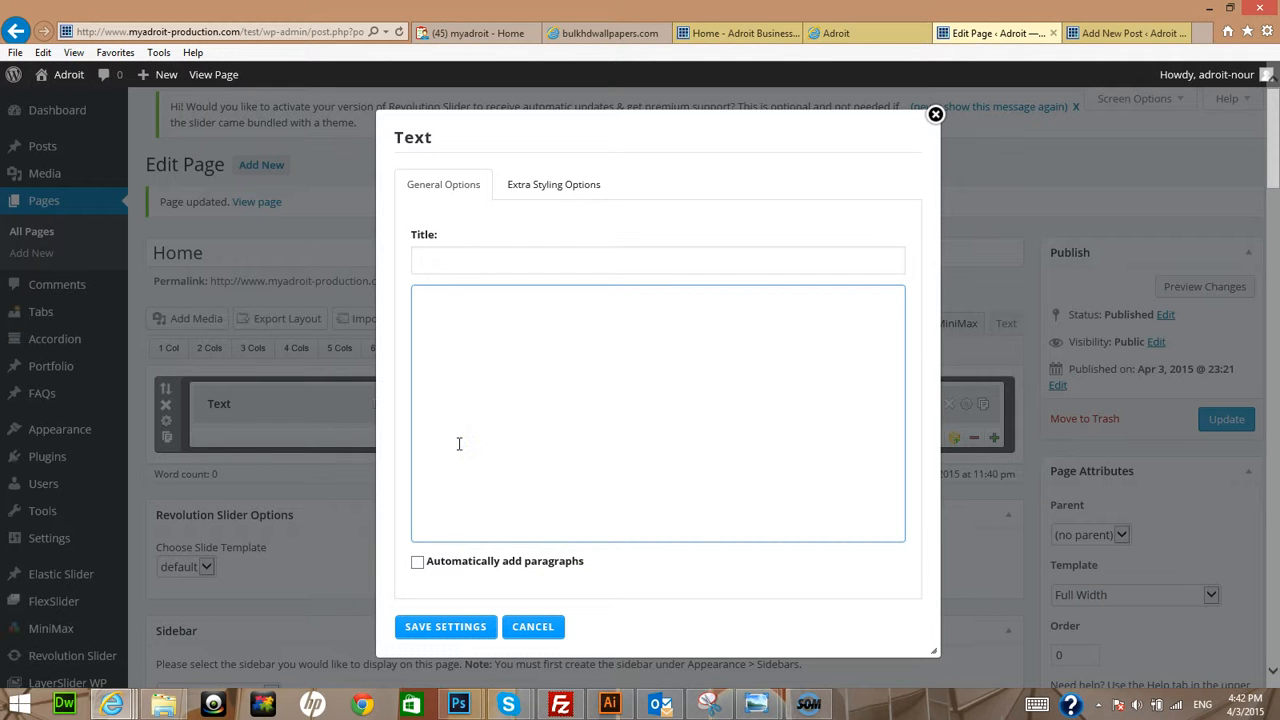
pyautogui.hotkey('ctrl', 'v')
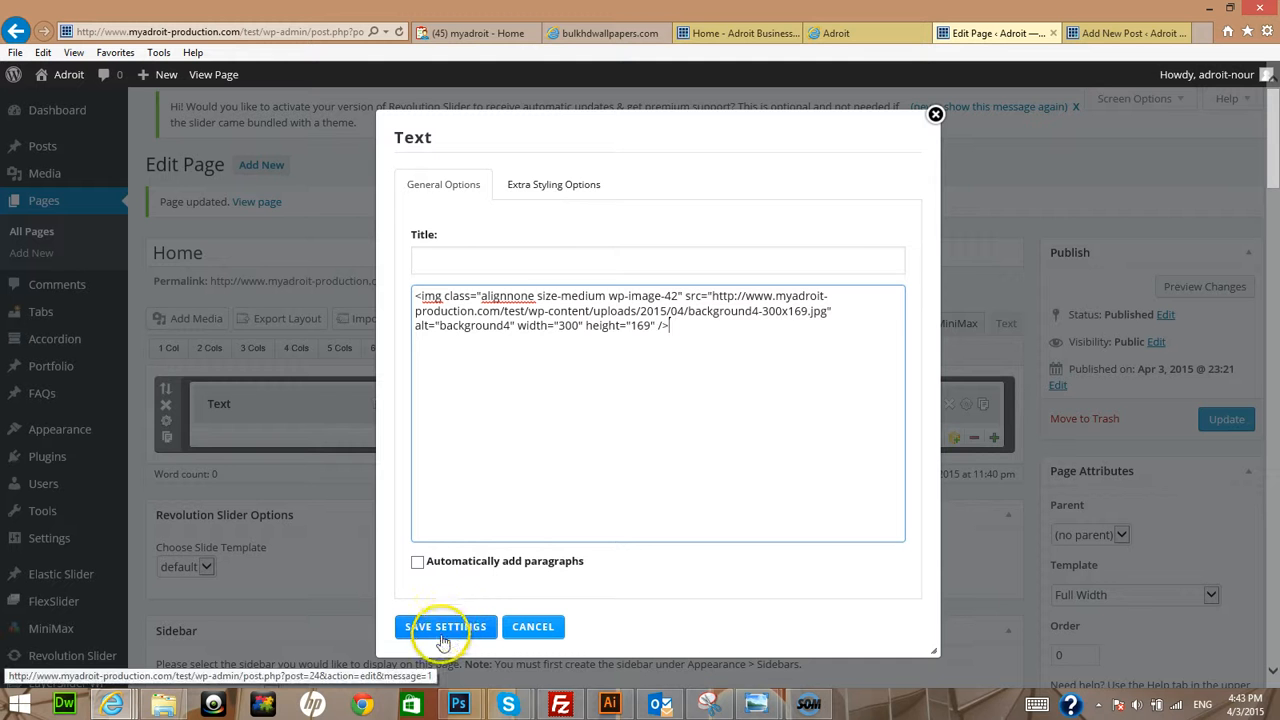
pyautogui.click(530, 629)
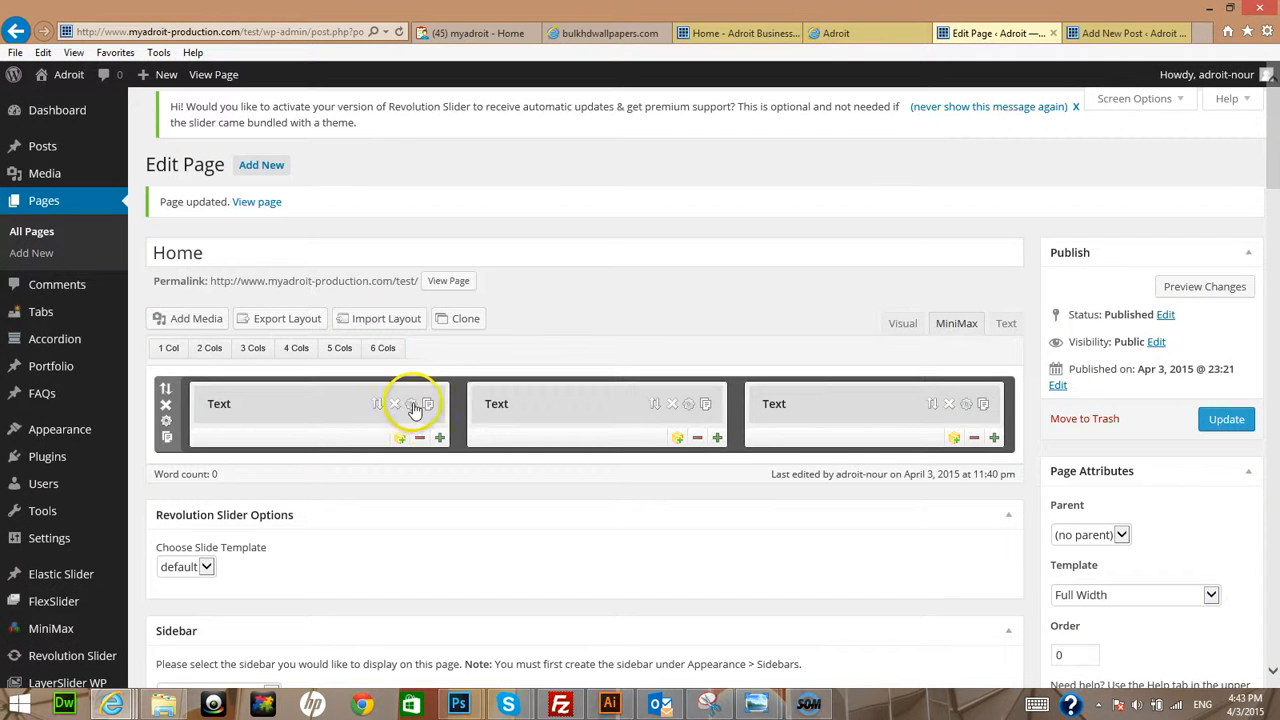
# Paste the background4 img code into the Website Design text module, save its settings and update the Home page
pyautogui.click(413, 405)
pyautogui.click(453, 336)
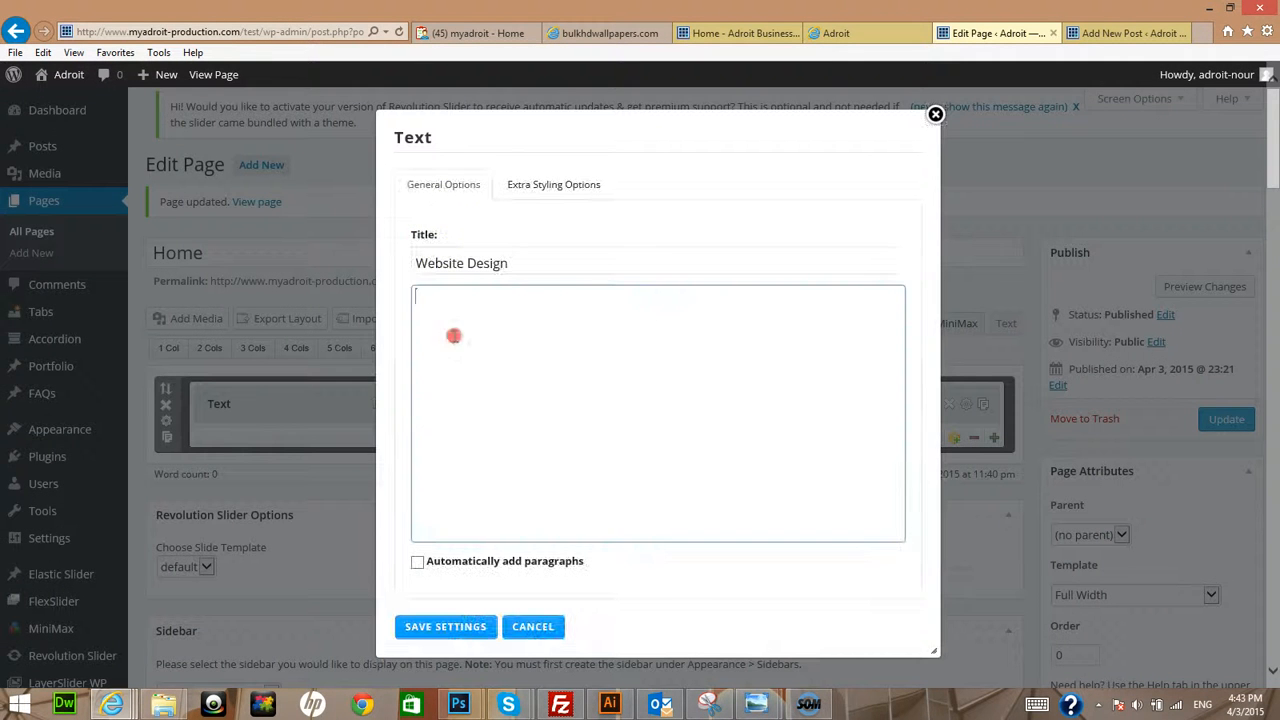
pyautogui.rightClick(453, 336)
pyautogui.click(394, 406)
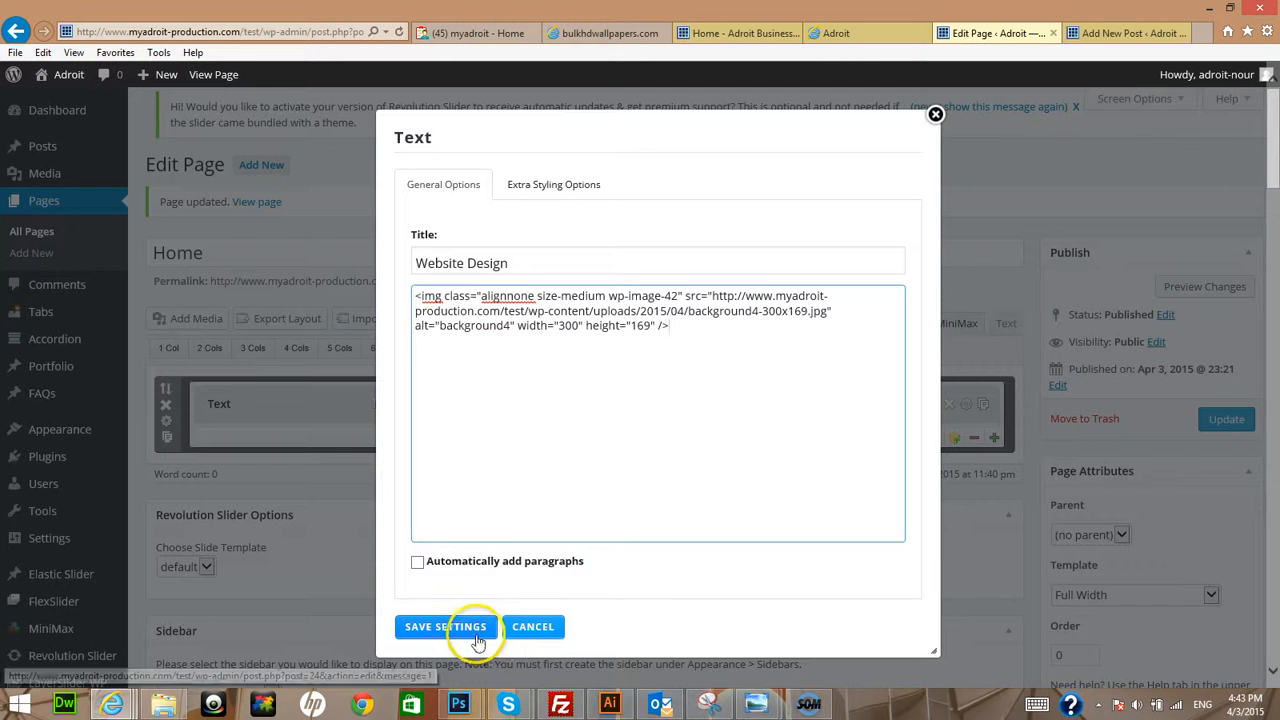
pyautogui.click(455, 630)
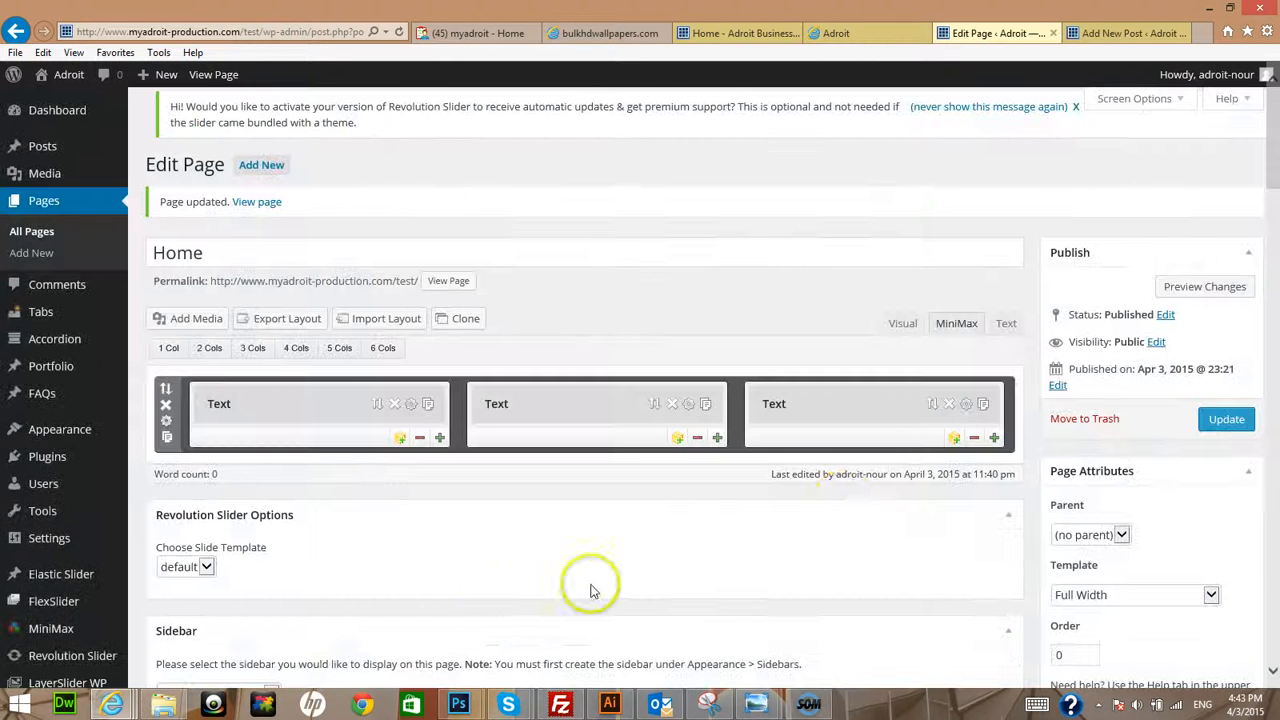
pyautogui.click(1230, 424)
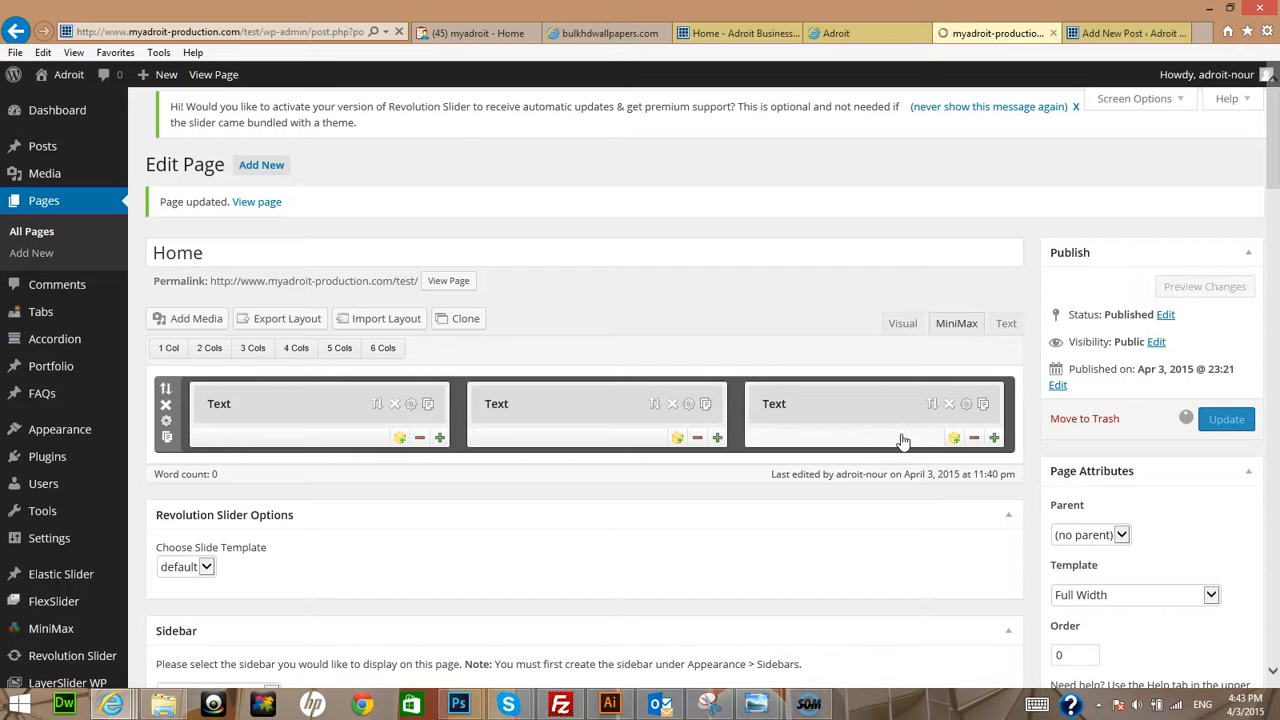
# Paste the background4 img code into the Graphic Design text module in the middle column and save its settings
pyautogui.click(689, 406)
pyautogui.click(583, 317)
pyautogui.rightClick(583, 320)
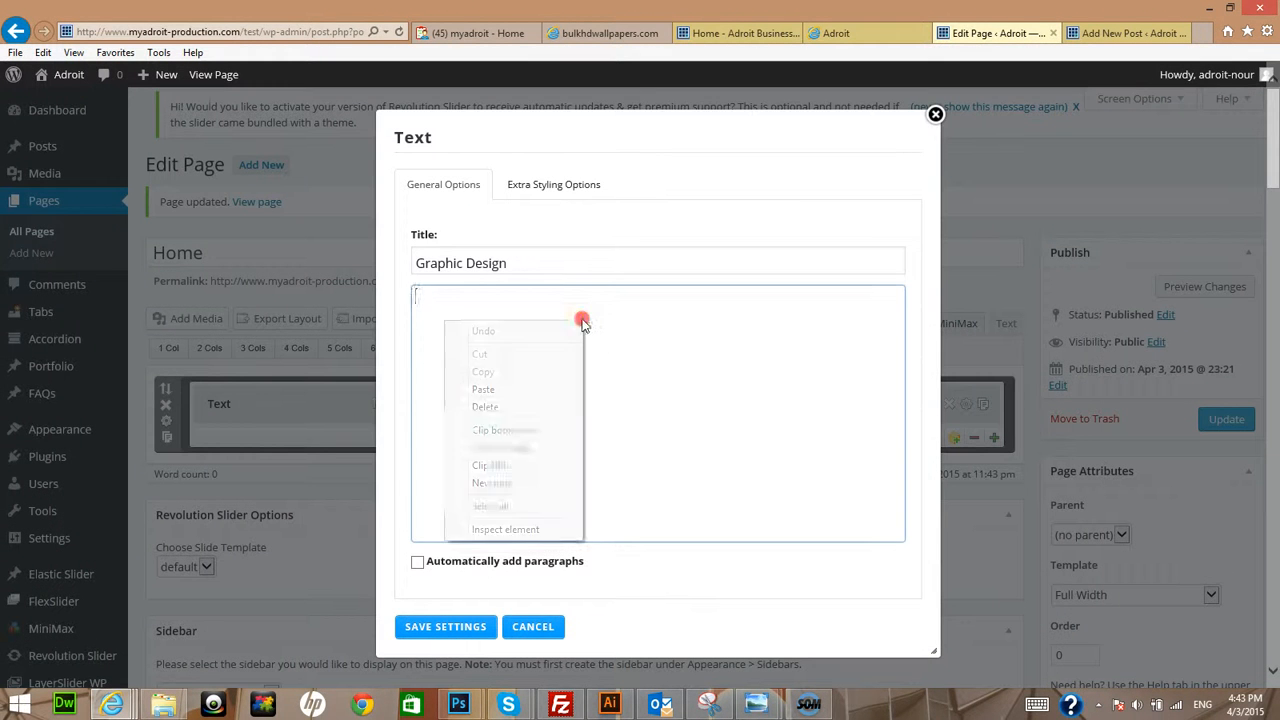
pyautogui.click(532, 390)
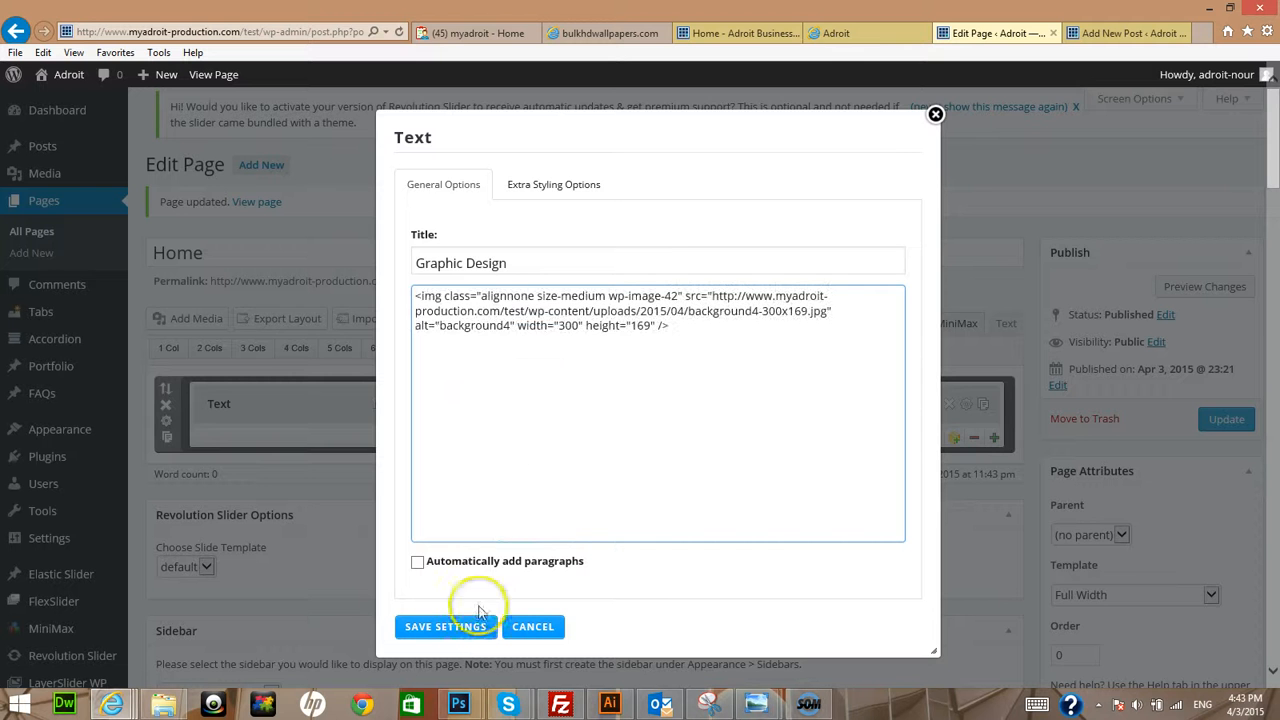
pyautogui.click(457, 626)
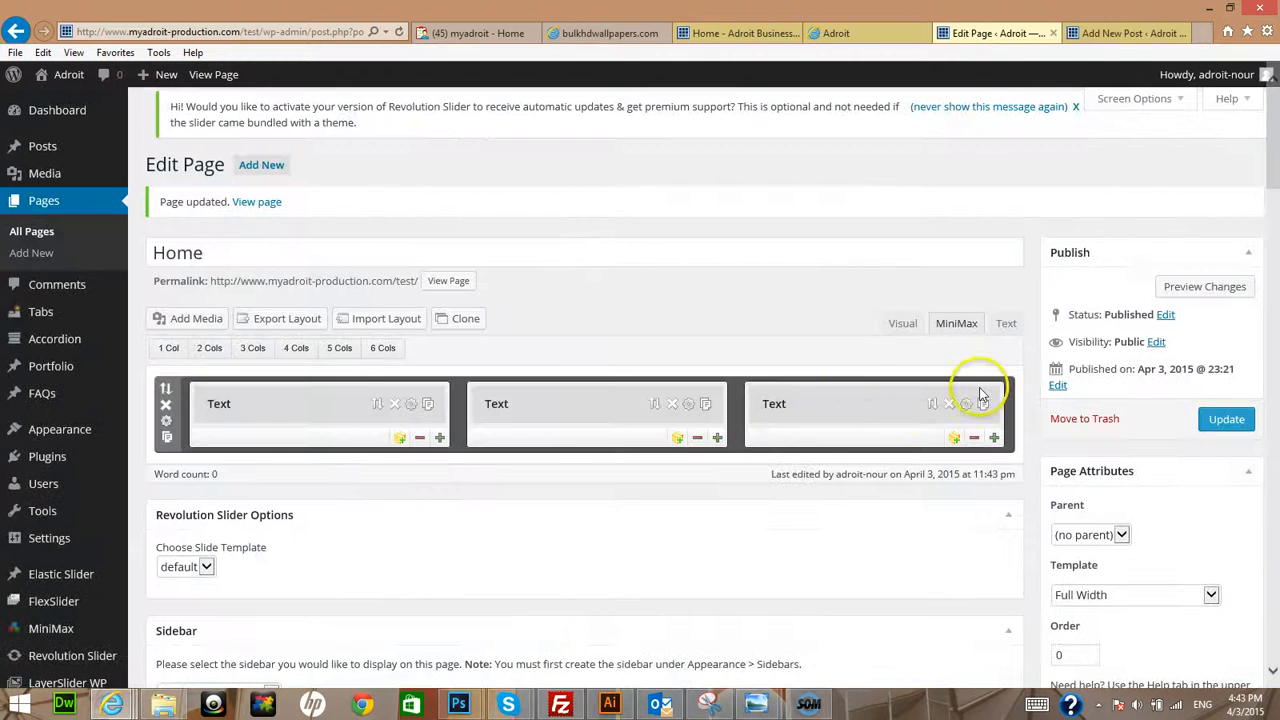
# Paste the background4 img code into the Print text module in the third column and save its settings
pyautogui.click(966, 405)
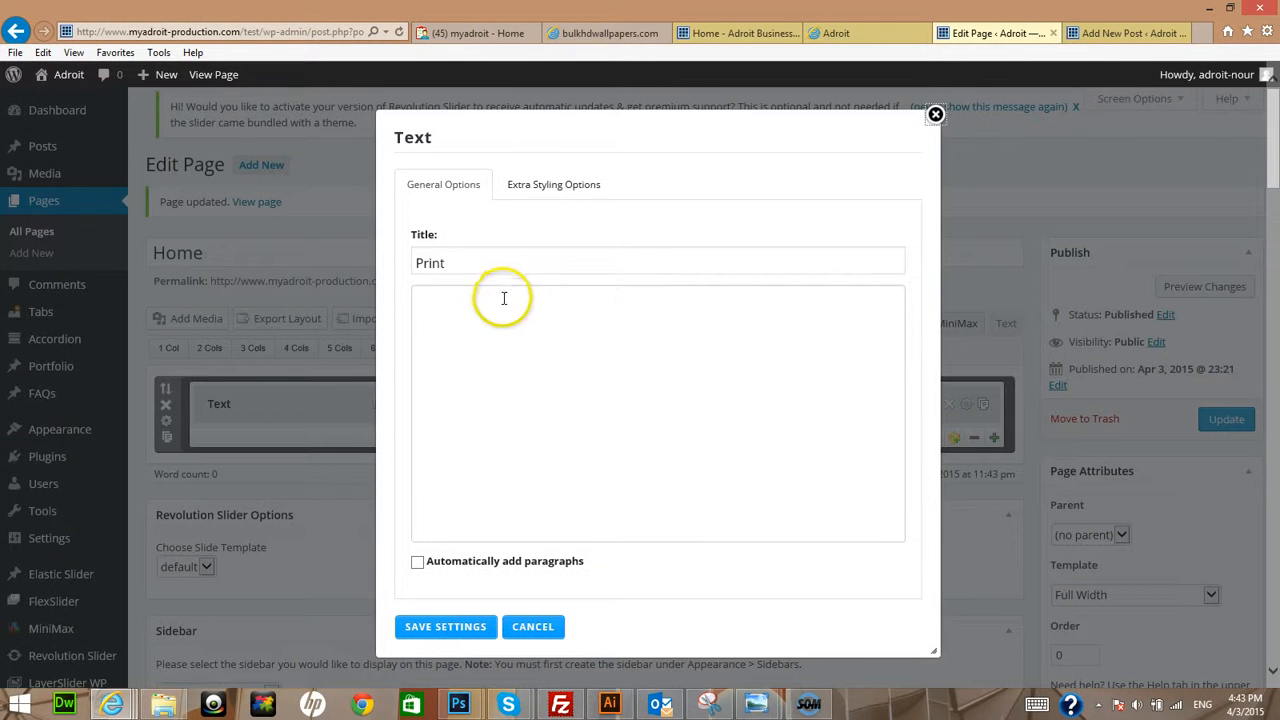
pyautogui.click(496, 313)
pyautogui.rightClick(496, 313)
pyautogui.click(465, 382)
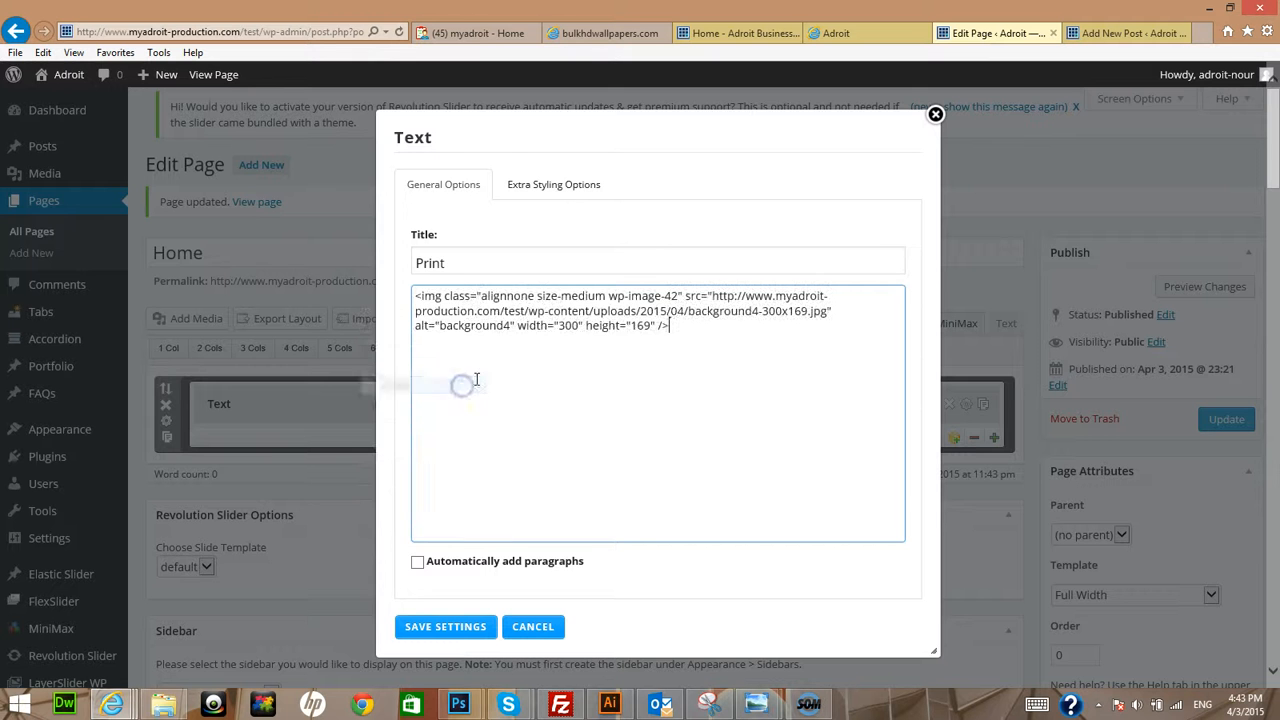
pyautogui.click(452, 626)
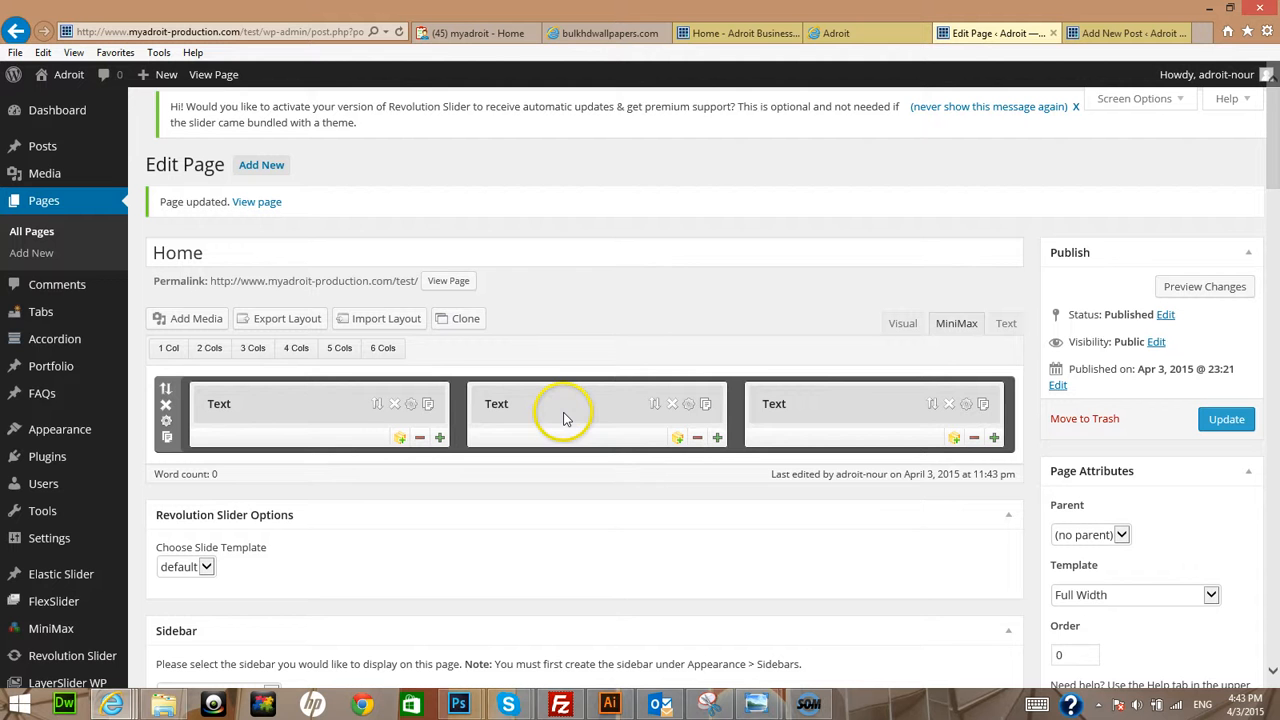
# Check the Print module's saved content without changing it, and update the Home page
pyautogui.click(966, 405)
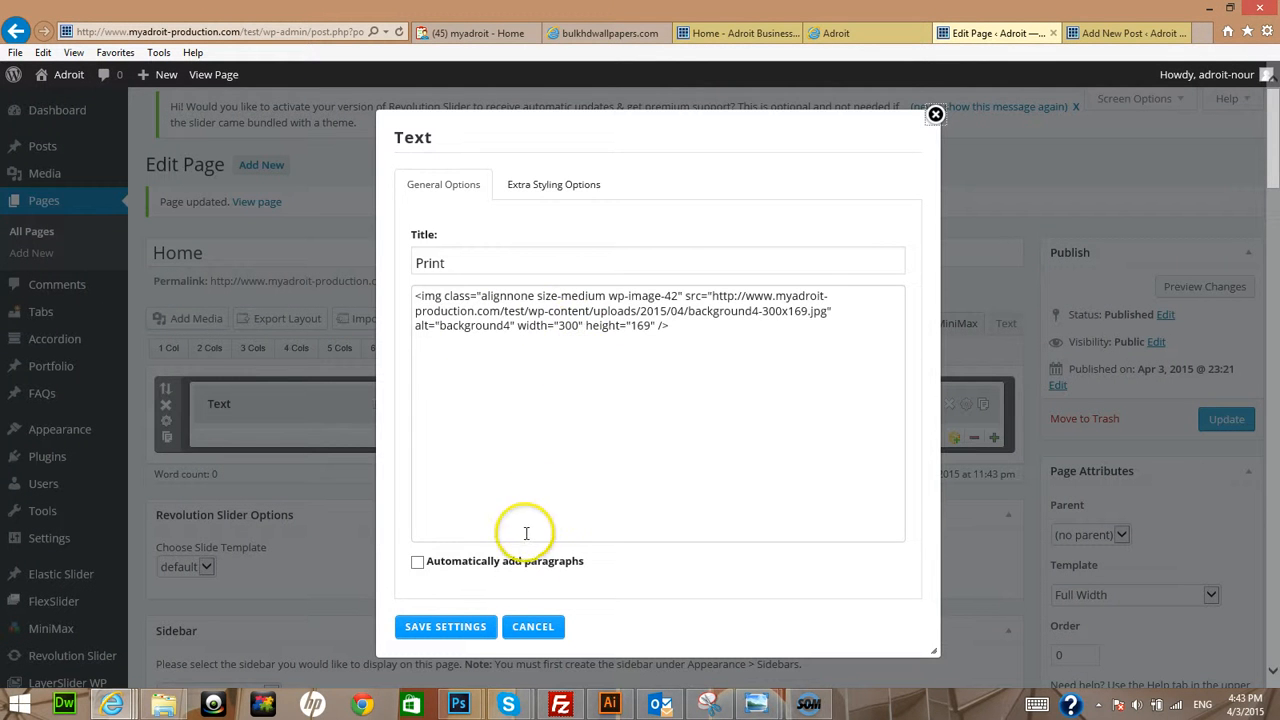
pyautogui.click(532, 626)
pyautogui.click(1224, 419)
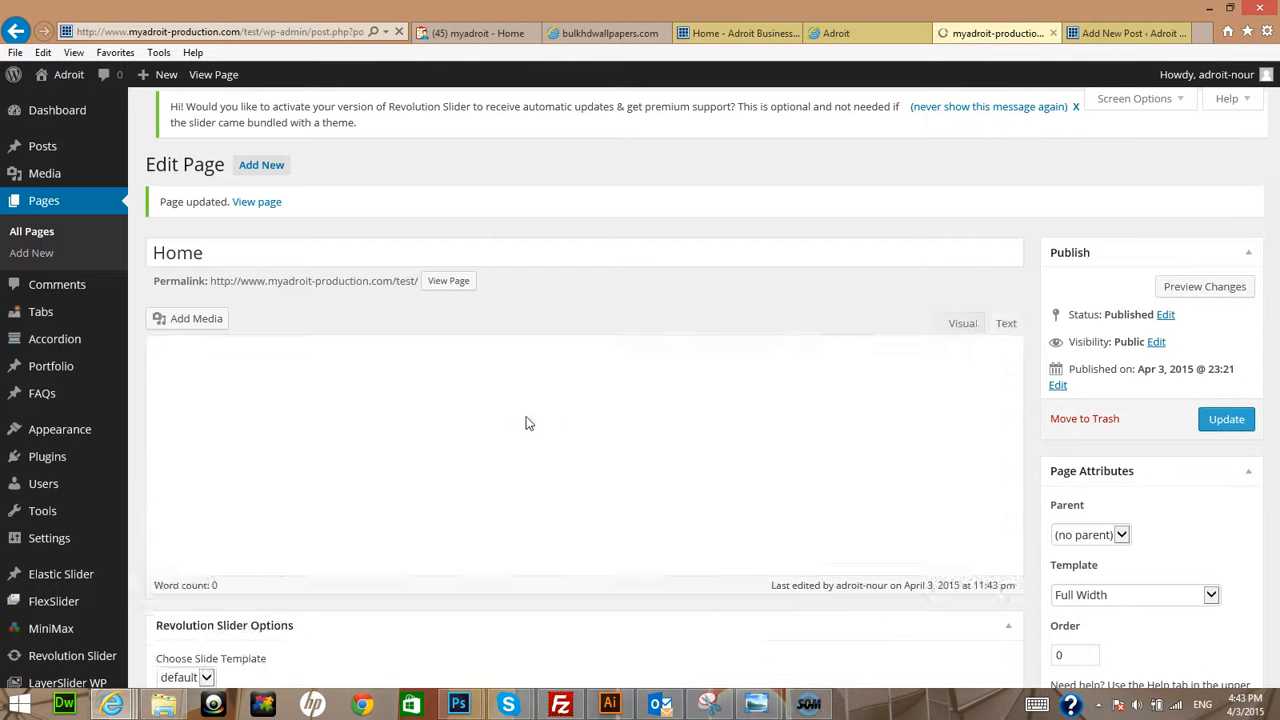
# Close the unused new post and examine the service images on the live test site, comparing it with the reference Adroit site
pyautogui.click(1110, 33)
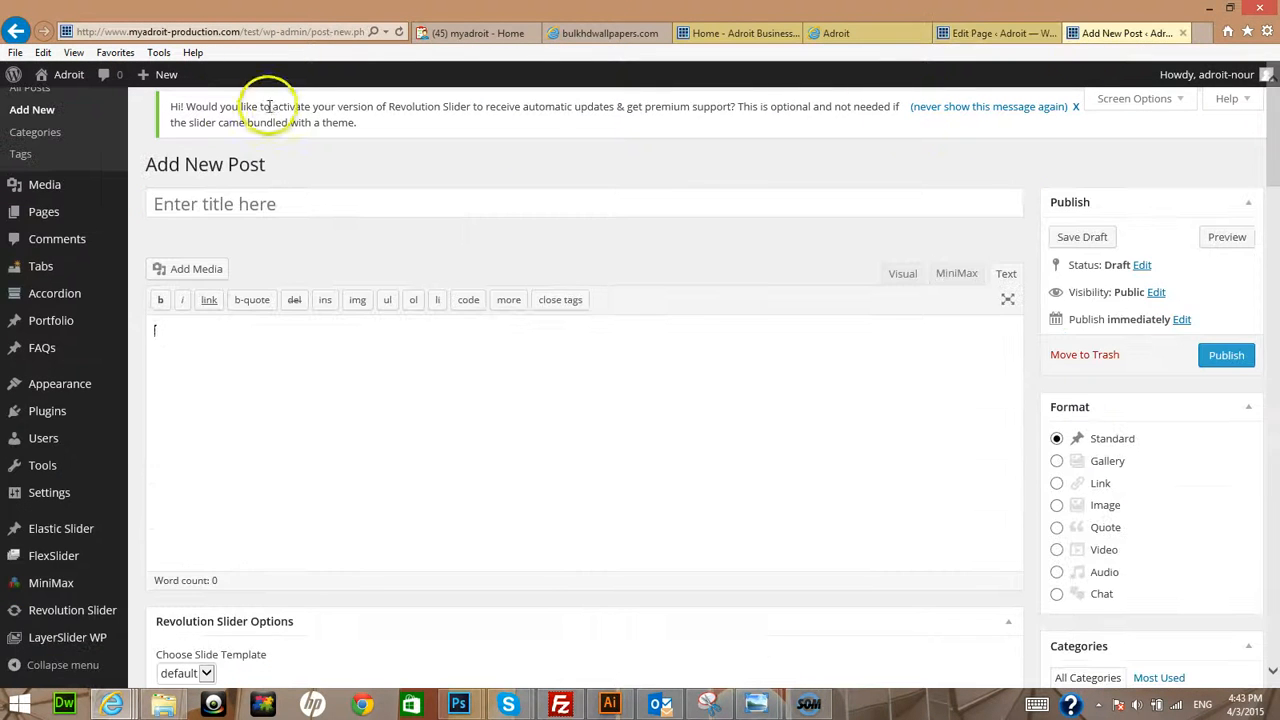
pyautogui.click(1182, 33)
pyautogui.moveTo(62, 75)
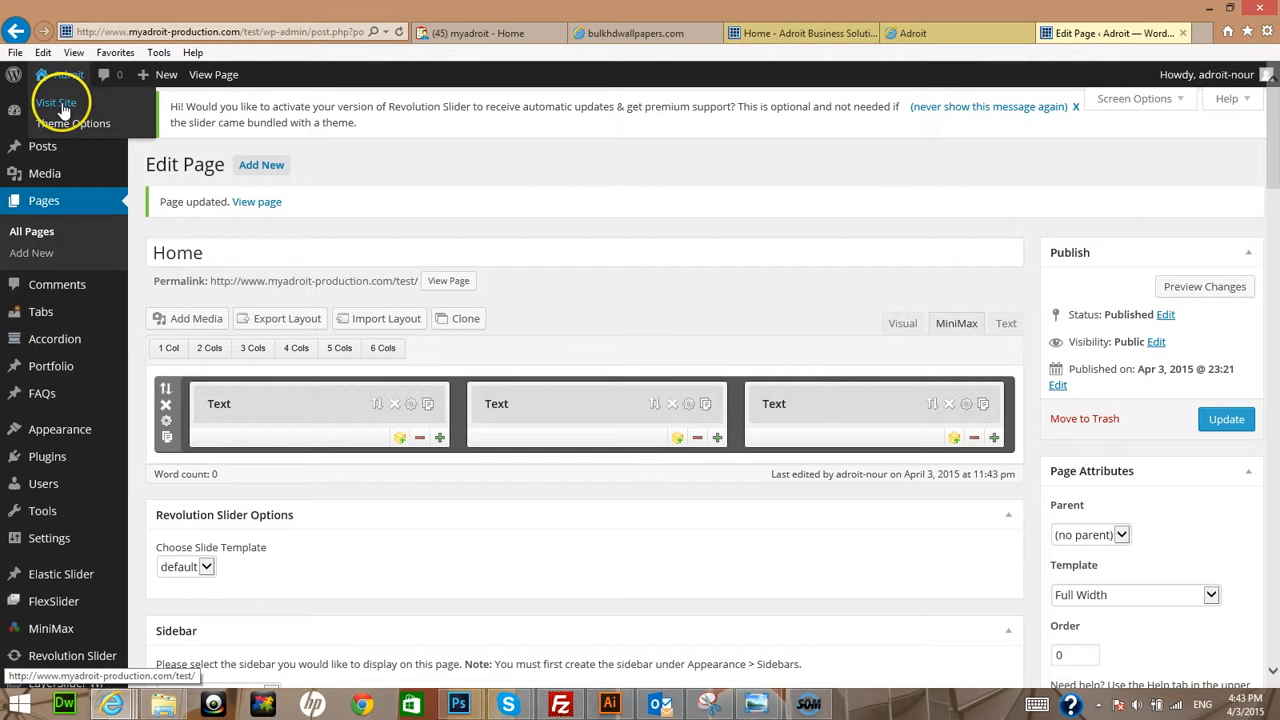
pyautogui.click(60, 104)
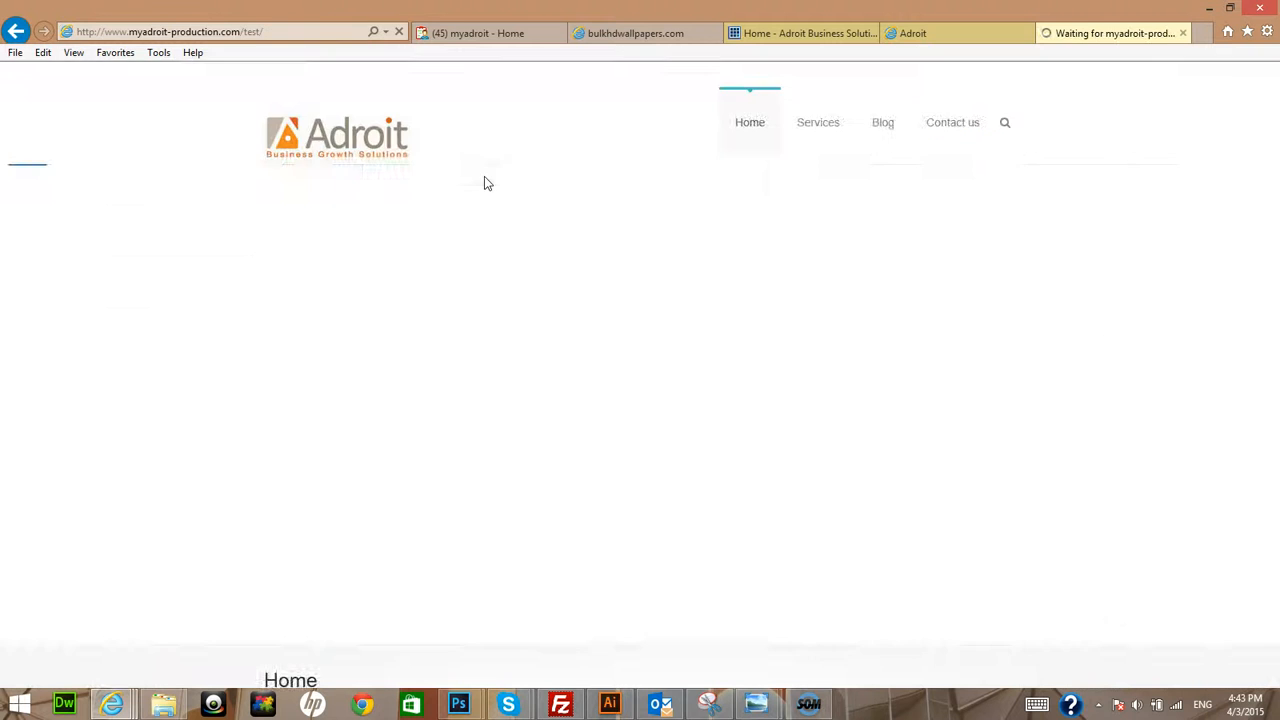
pyautogui.scroll(-5, 738, 328)
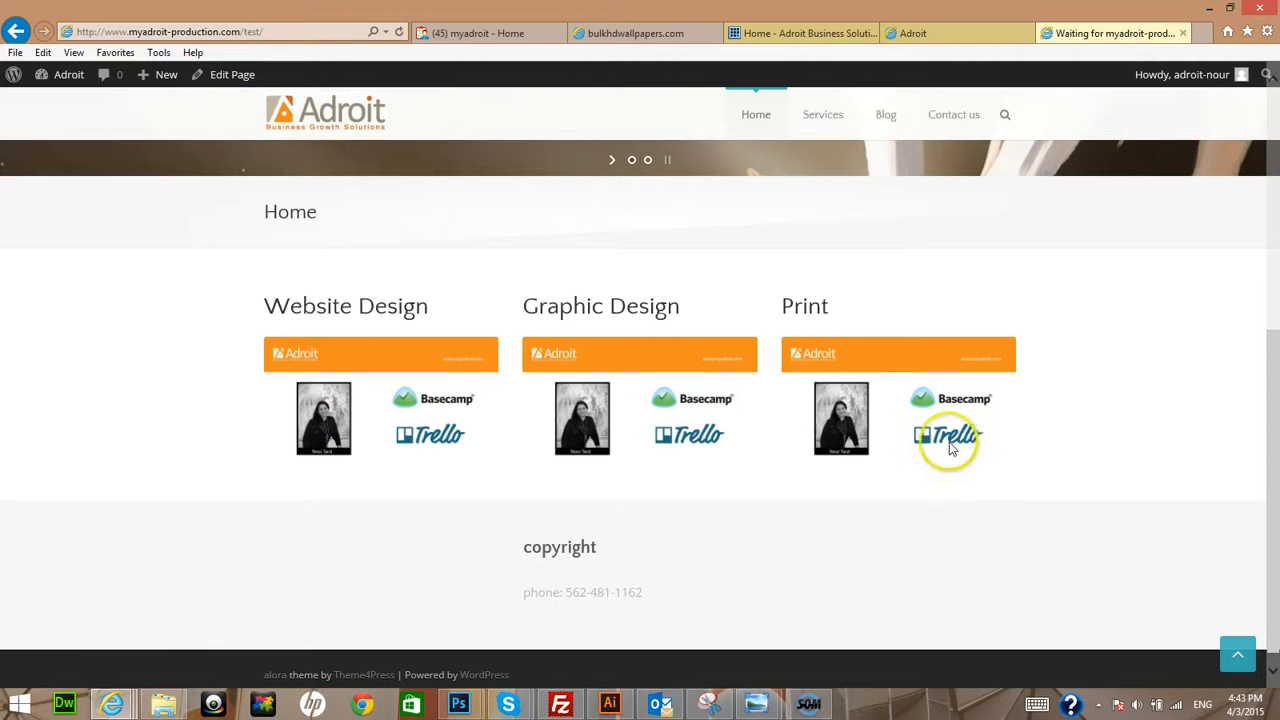
pyautogui.scroll(-1, 945, 485)
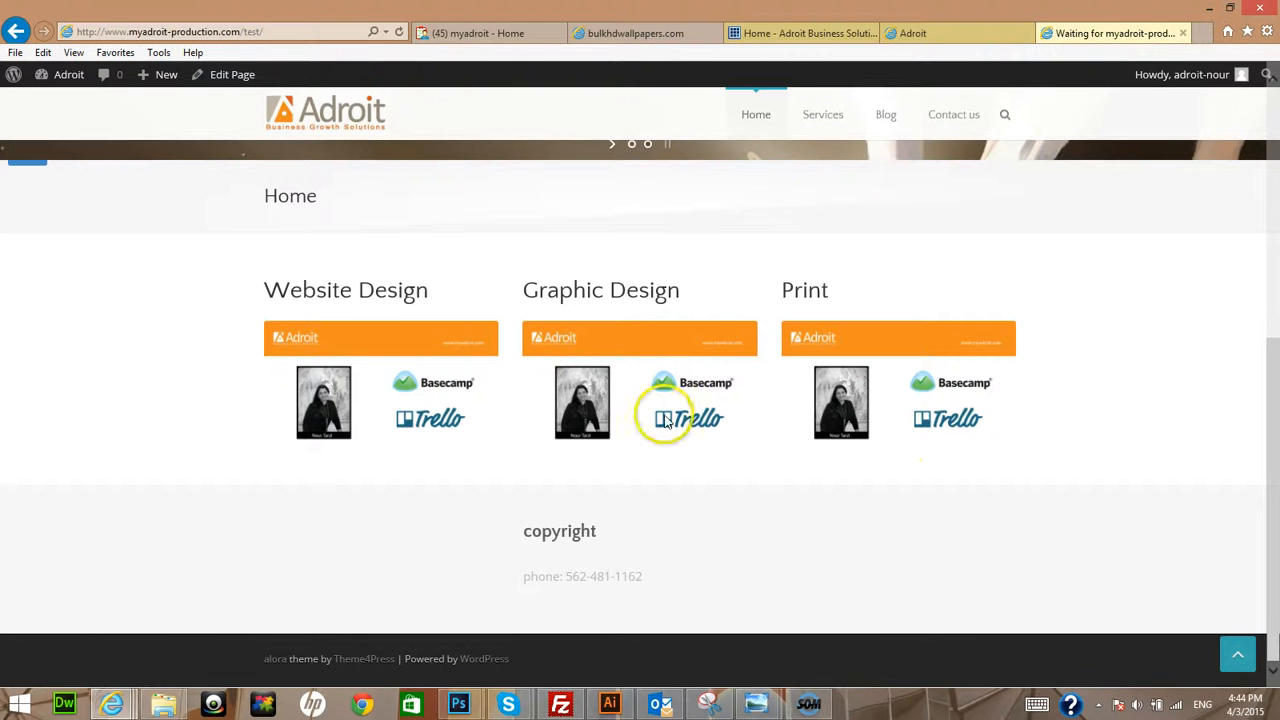
pyautogui.scroll(5, 836, 477)
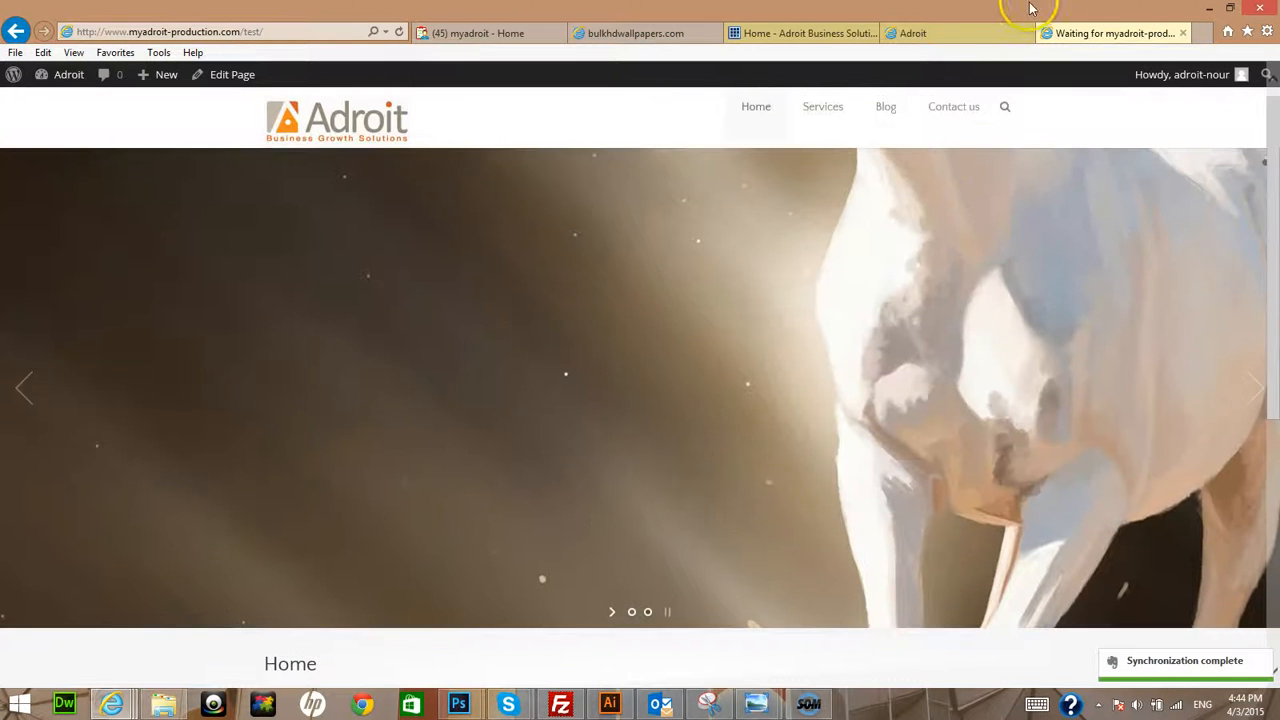
pyautogui.click(937, 33)
pyautogui.click(790, 35)
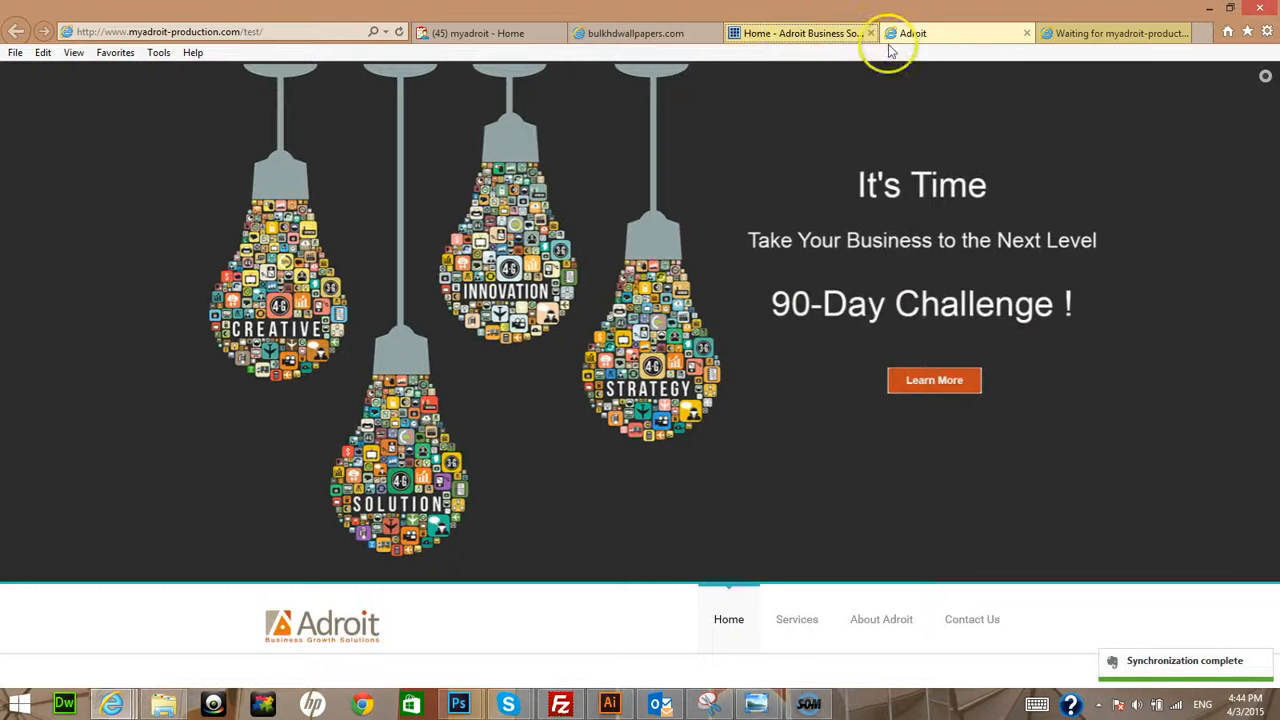
pyautogui.click(1078, 33)
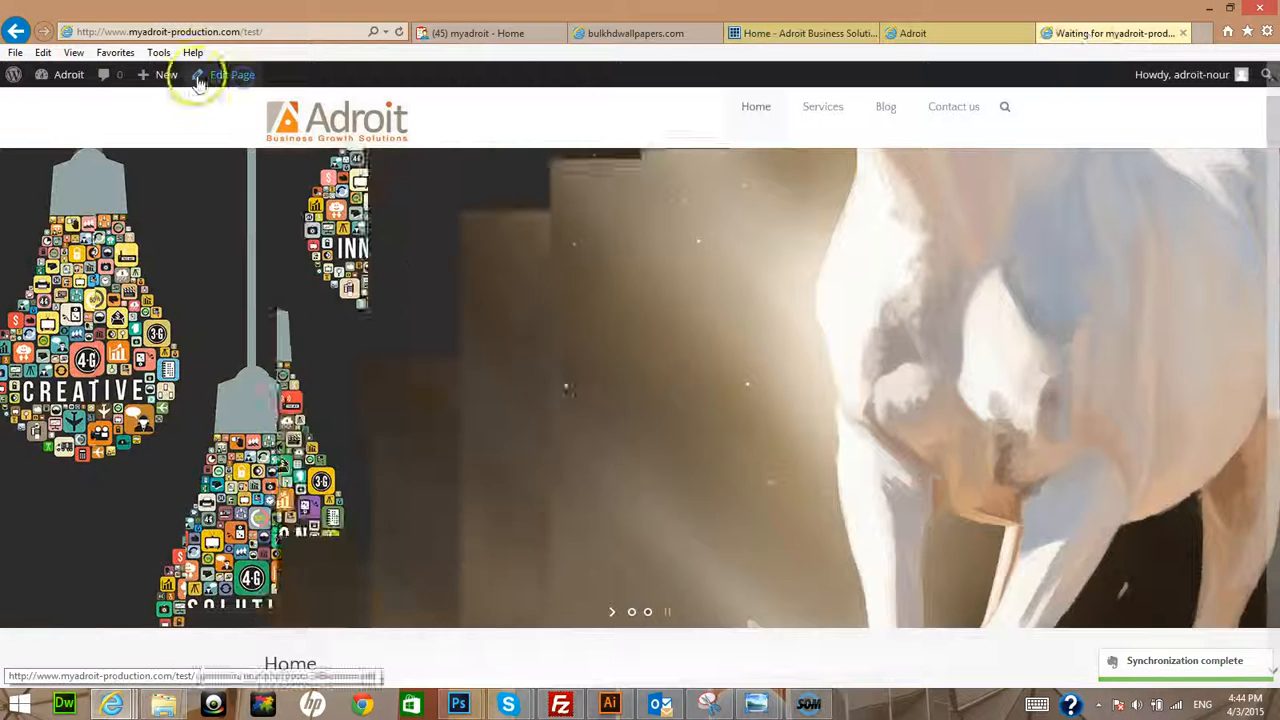
# Edit the Home page again and add a one-column row below the services row with a Text module in it
pyautogui.click(222, 76)
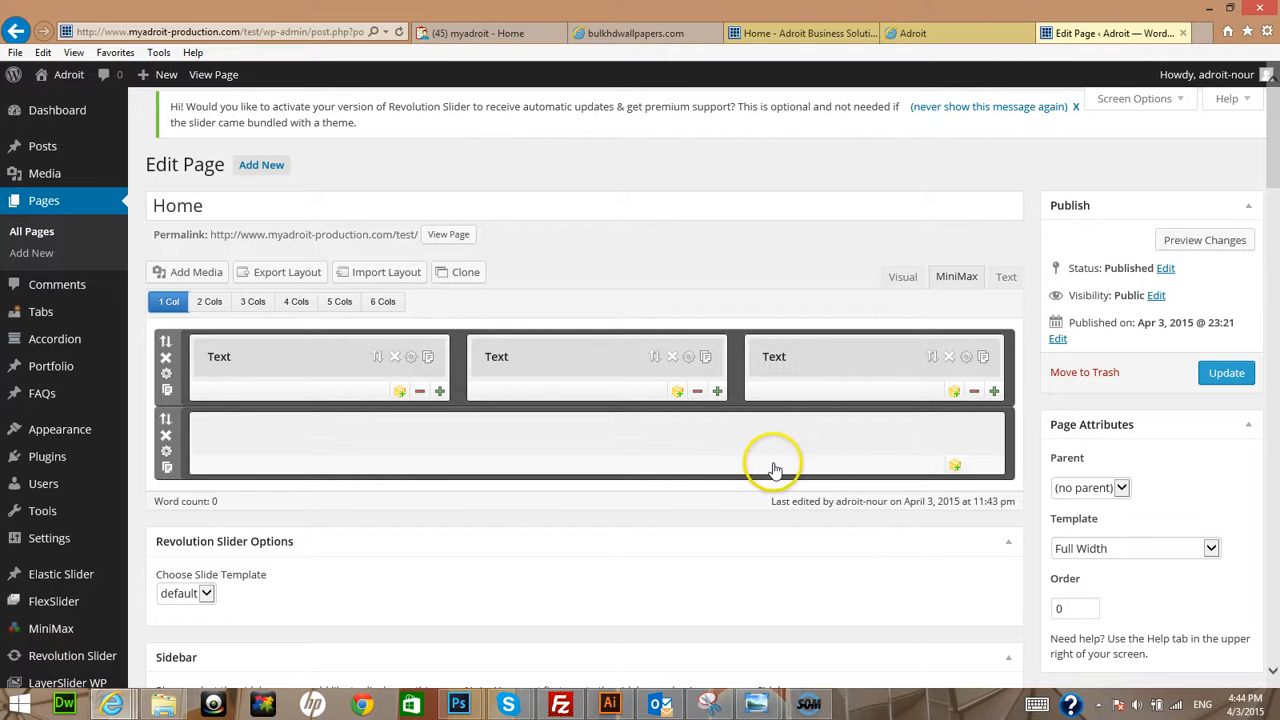
pyautogui.click(955, 466)
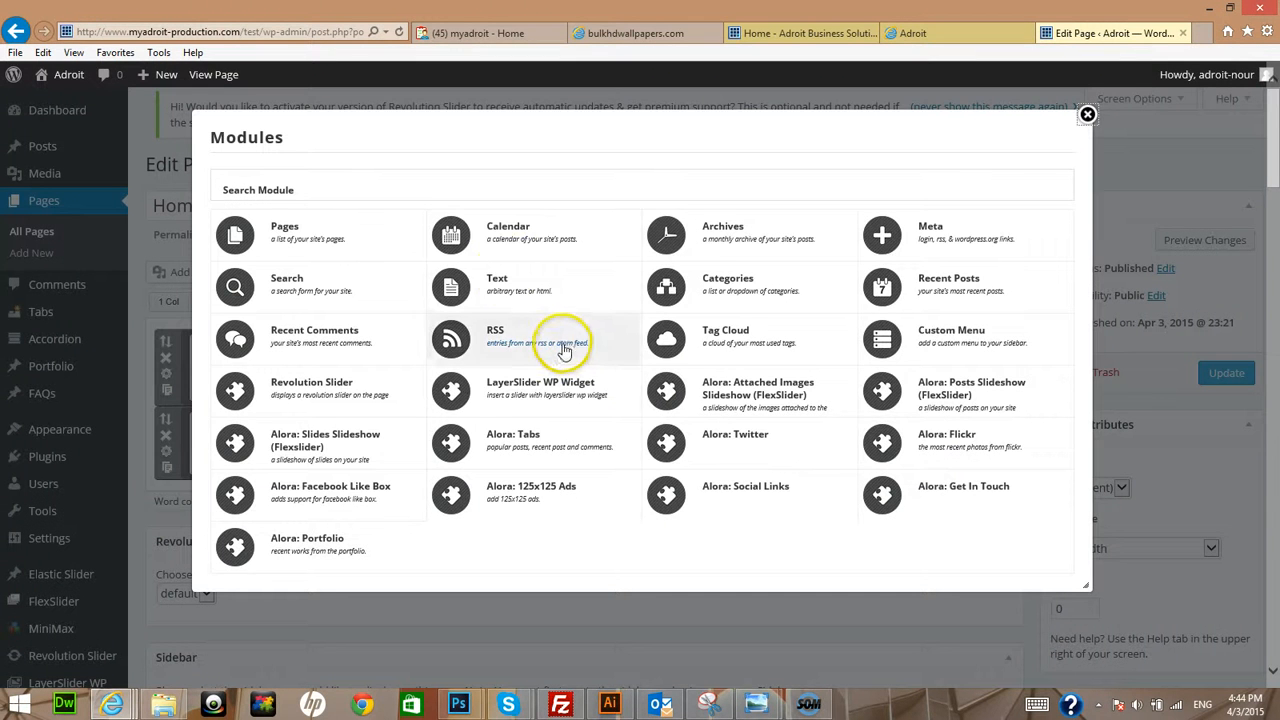
pyautogui.click(501, 278)
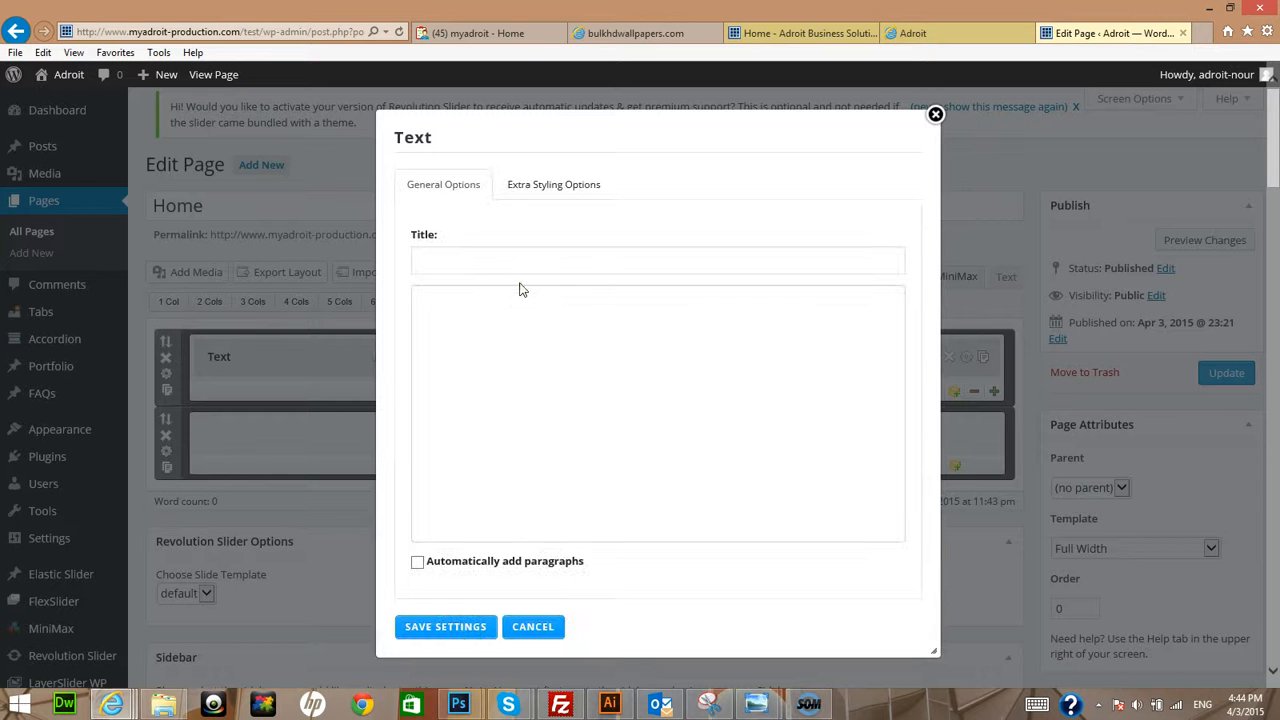
# Copy the branding text from "What people remember about you" through "So does Adroit." on myadroit.com
pyautogui.click(813, 33)
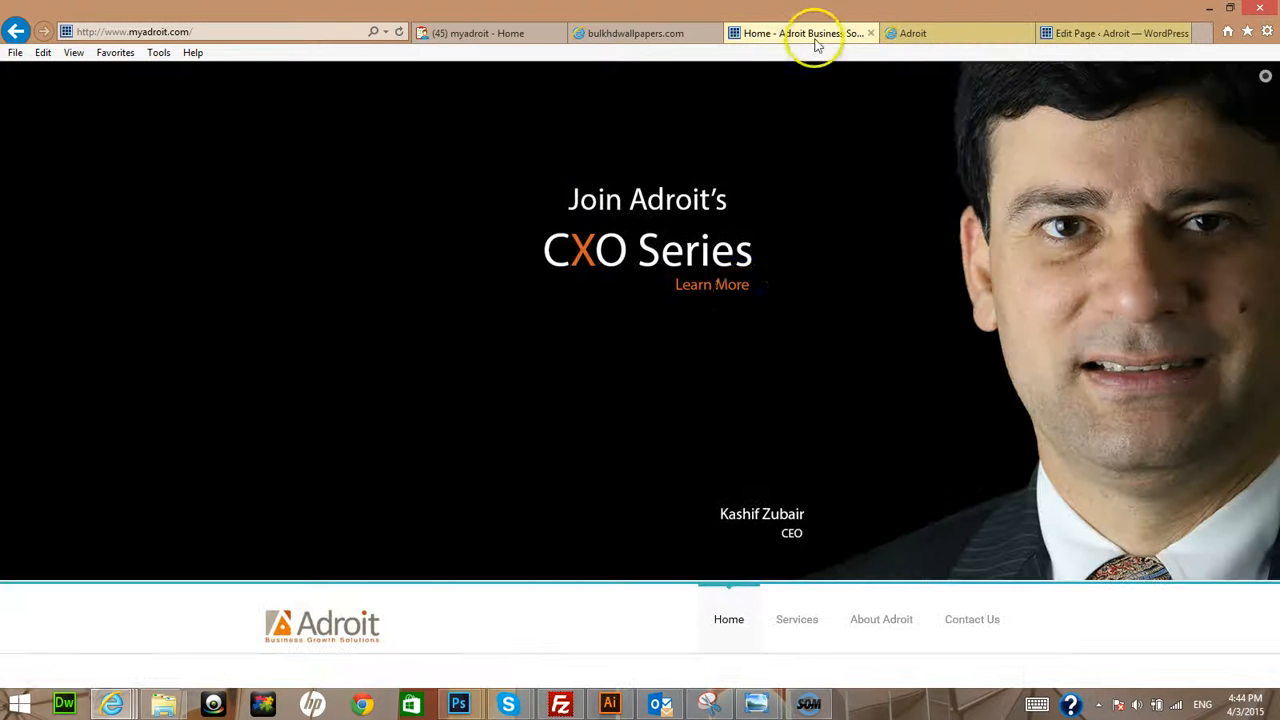
pyautogui.scroll(-10, 737, 294)
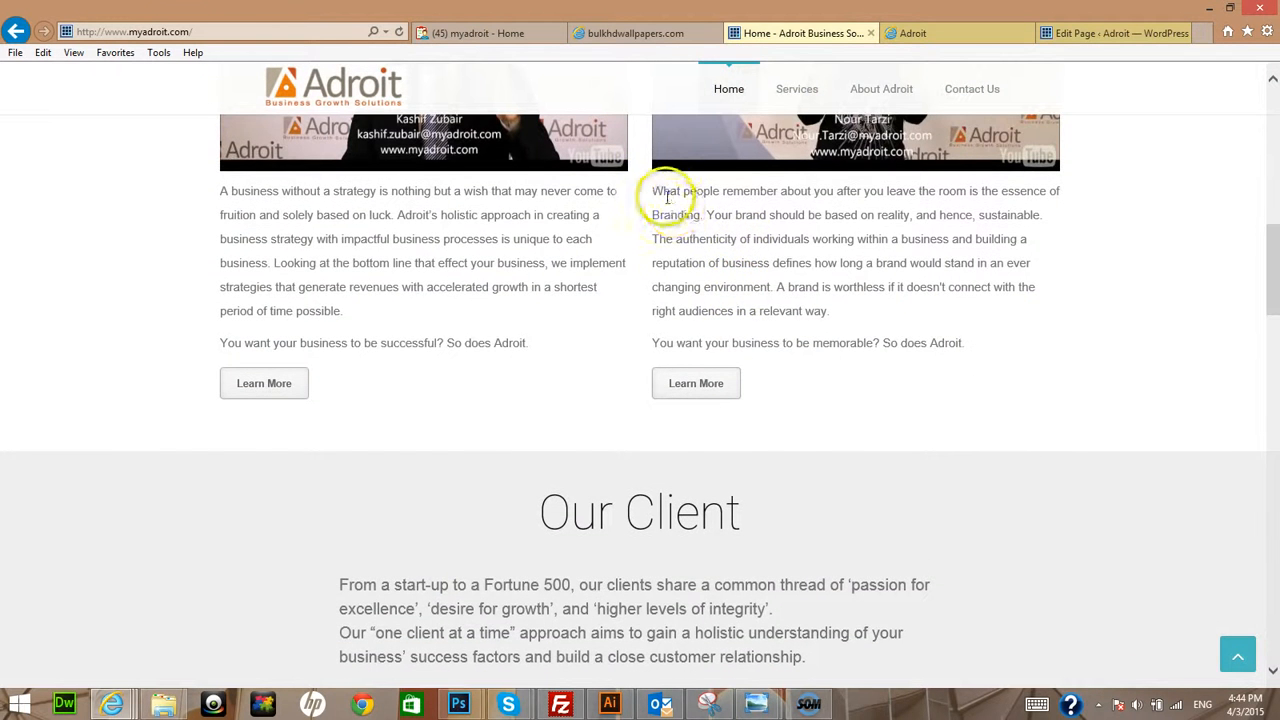
pyautogui.moveTo(656, 189); pyautogui.dragTo(928, 343)
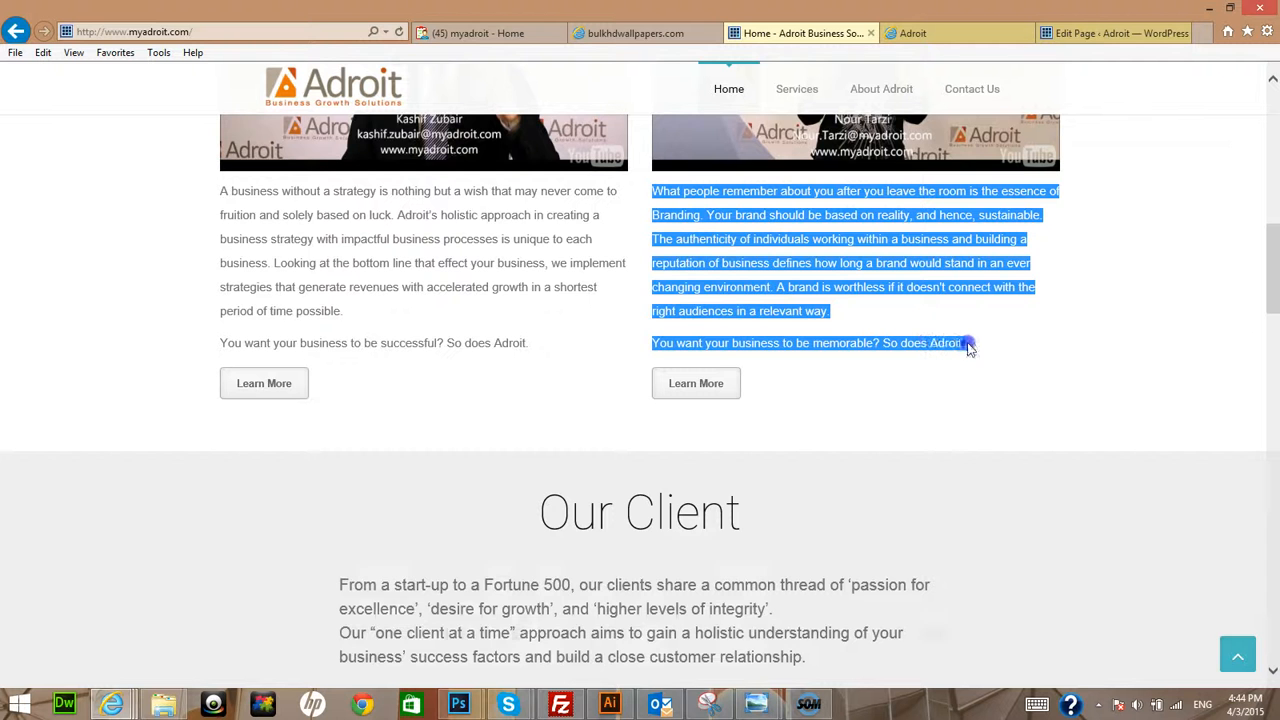
pyautogui.rightClick(785, 250)
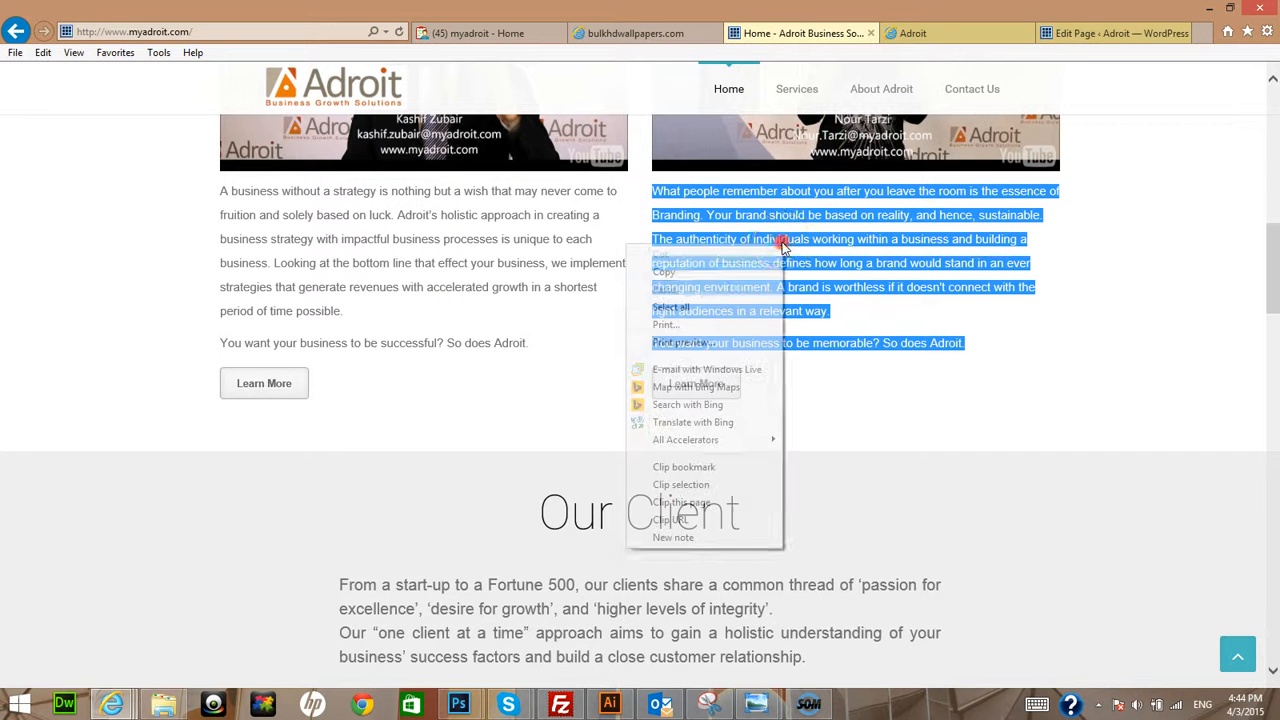
pyautogui.click(731, 272)
# Paste the copied branding text into the one-column row's untitled Text module and save its settings
pyautogui.click(1130, 40)
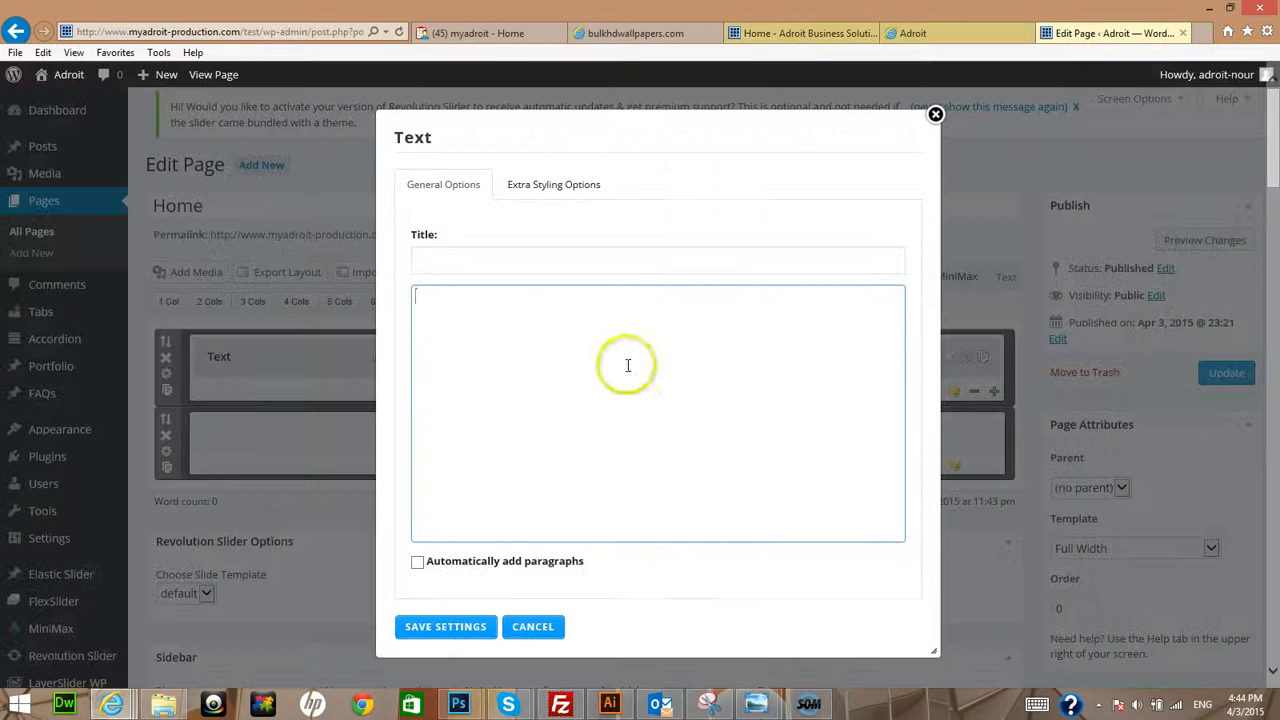
pyautogui.rightClick(536, 338)
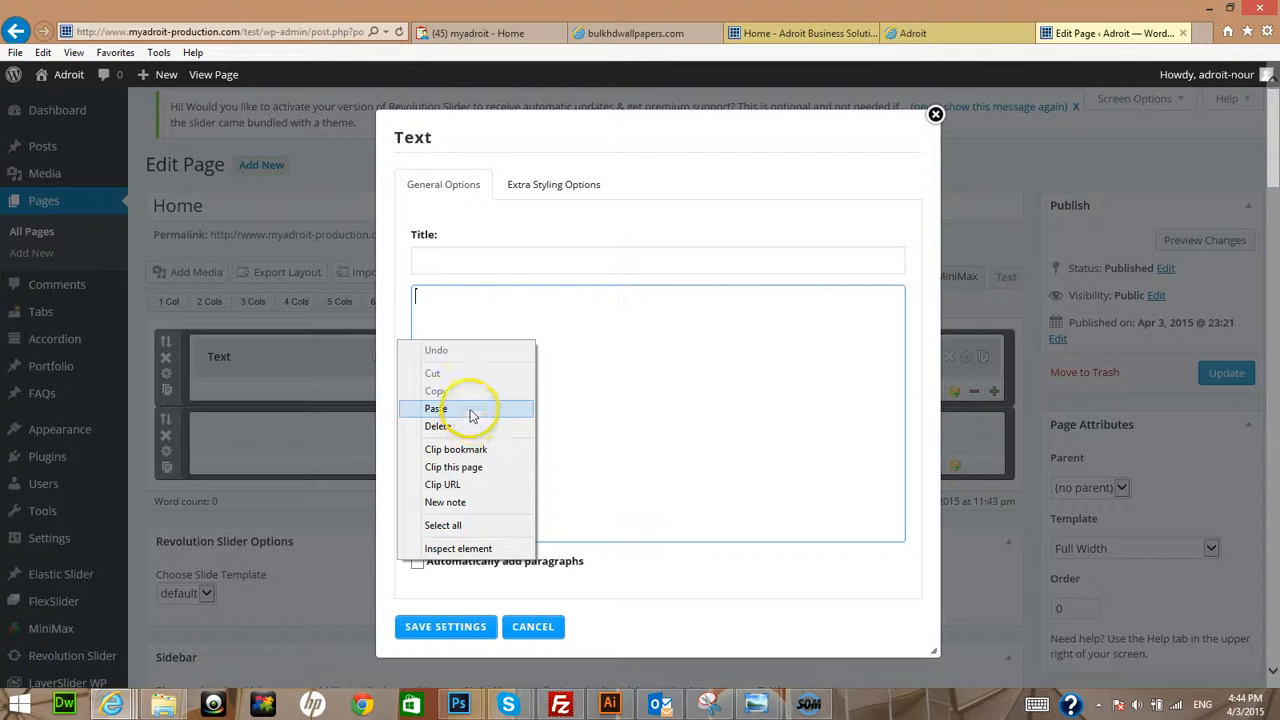
pyautogui.click(472, 409)
pyautogui.click(452, 626)
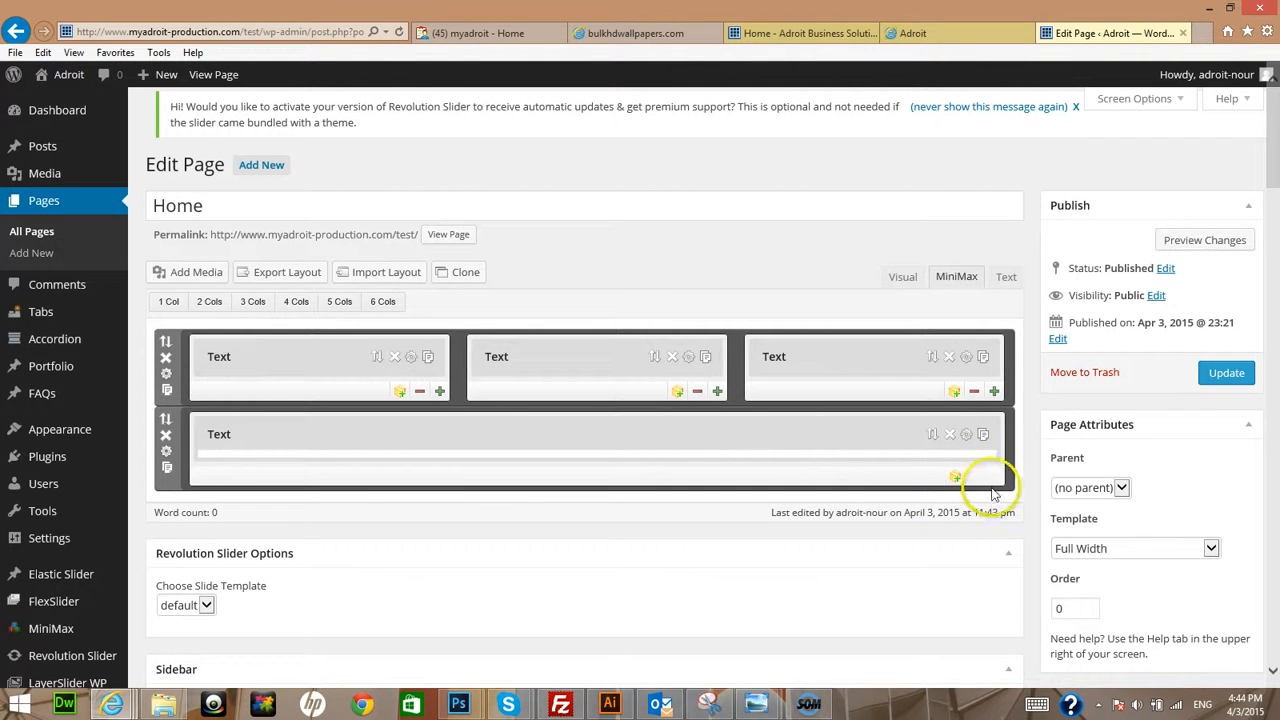
# Add a second Text module to the one-column row and open youtube.com in a new browser tab
pyautogui.click(957, 477)
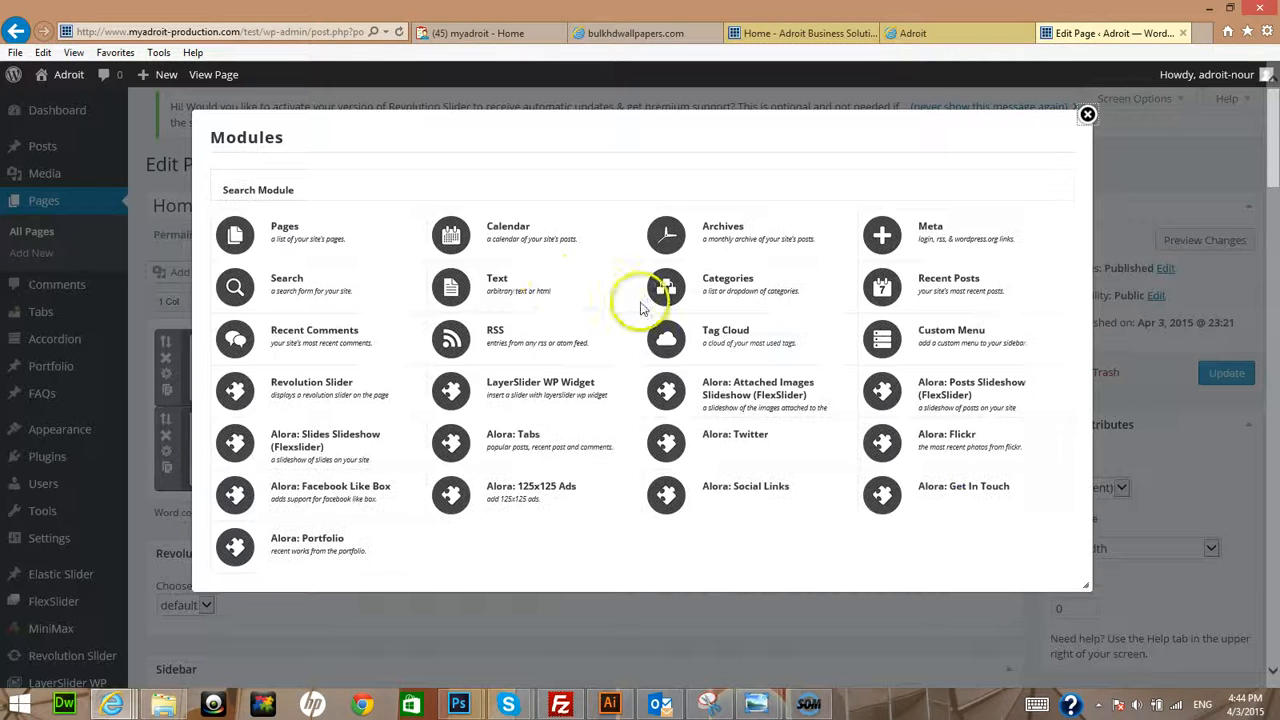
pyautogui.click(531, 283)
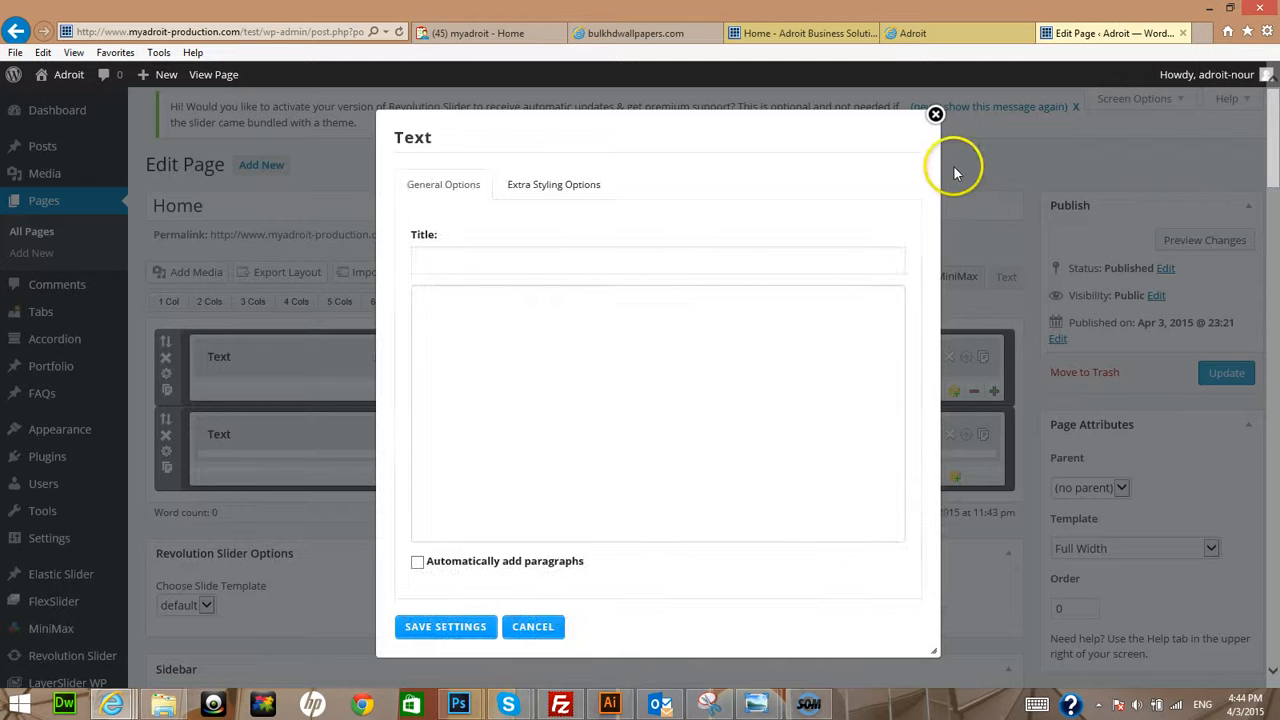
pyautogui.click(1204, 34)
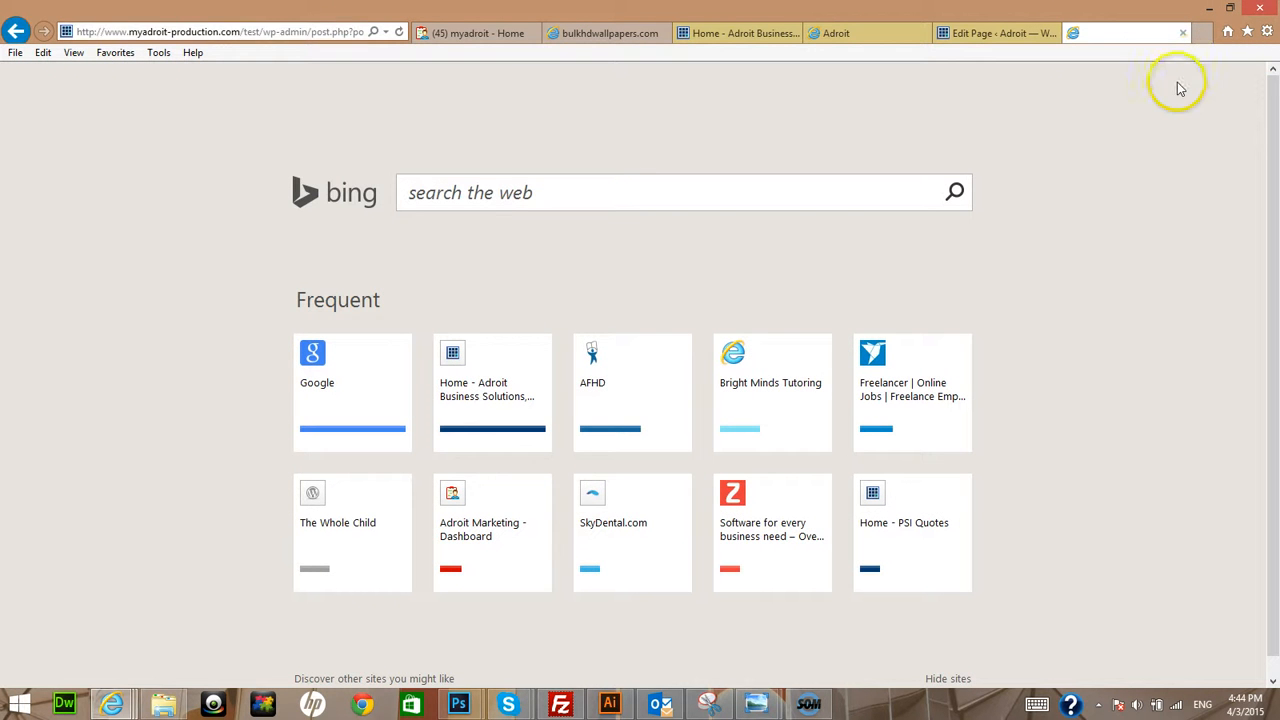
pyautogui.write('youtube.com/')
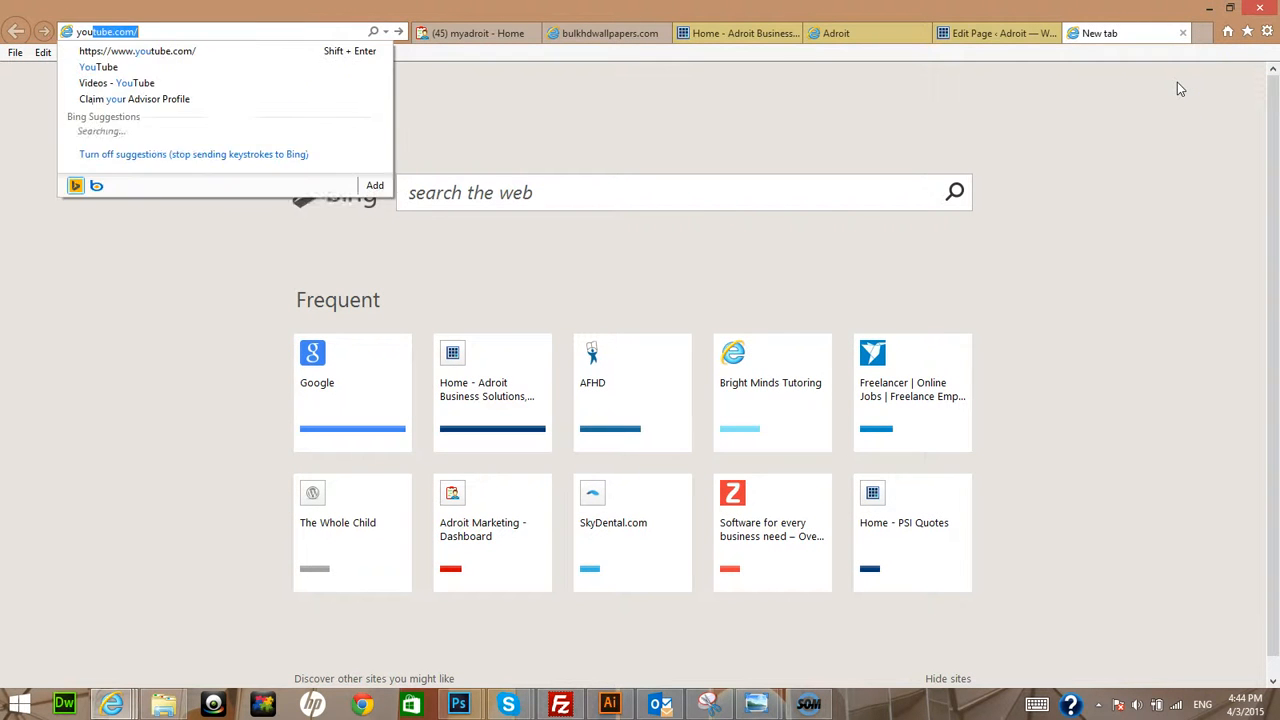
pyautogui.press('Return')
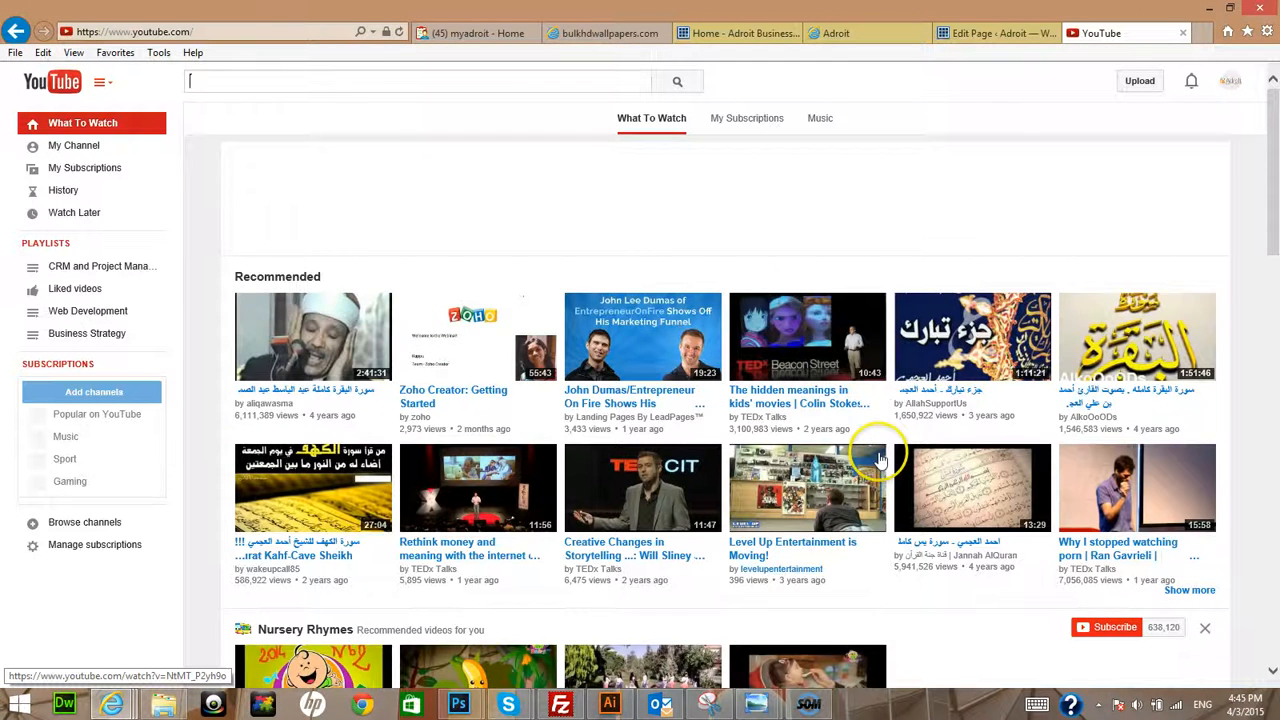
# Open the recommended TEDxCIT video "Creative Changes in Storytelling" and pause its playback
pyautogui.scroll(-3, 786, 443)
pyautogui.scroll(2, 684, 437)
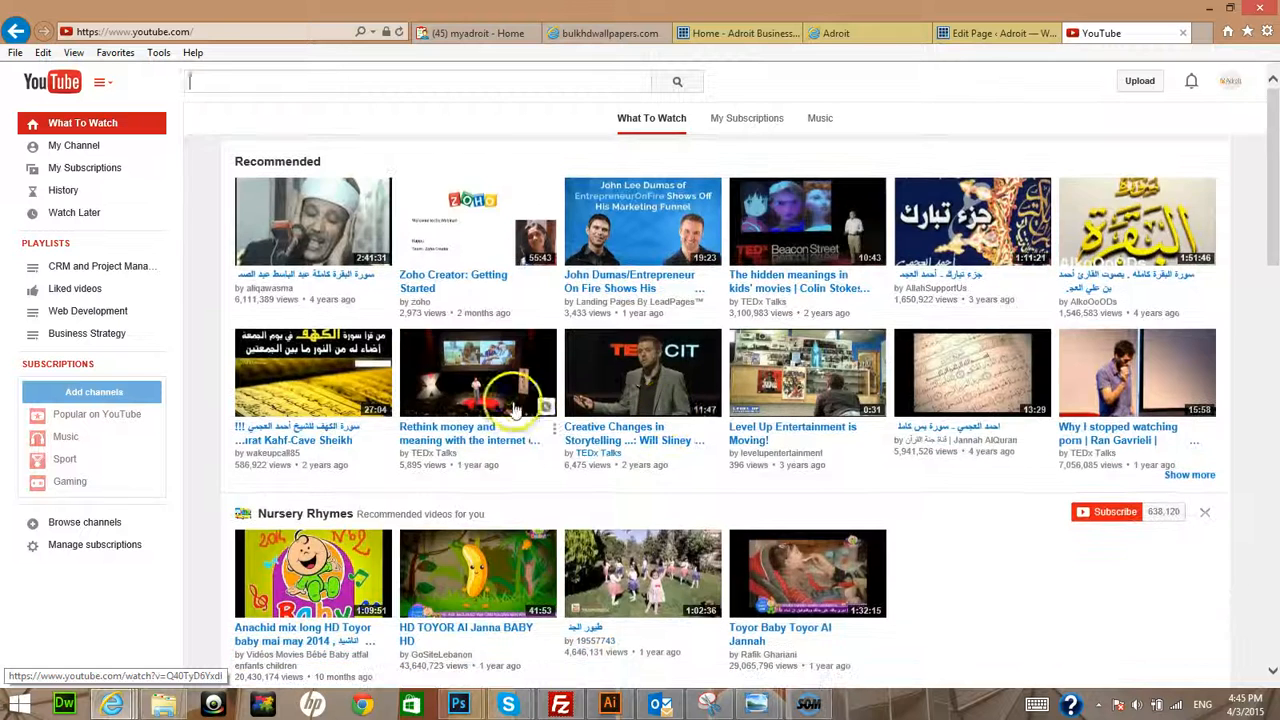
pyautogui.click(672, 378)
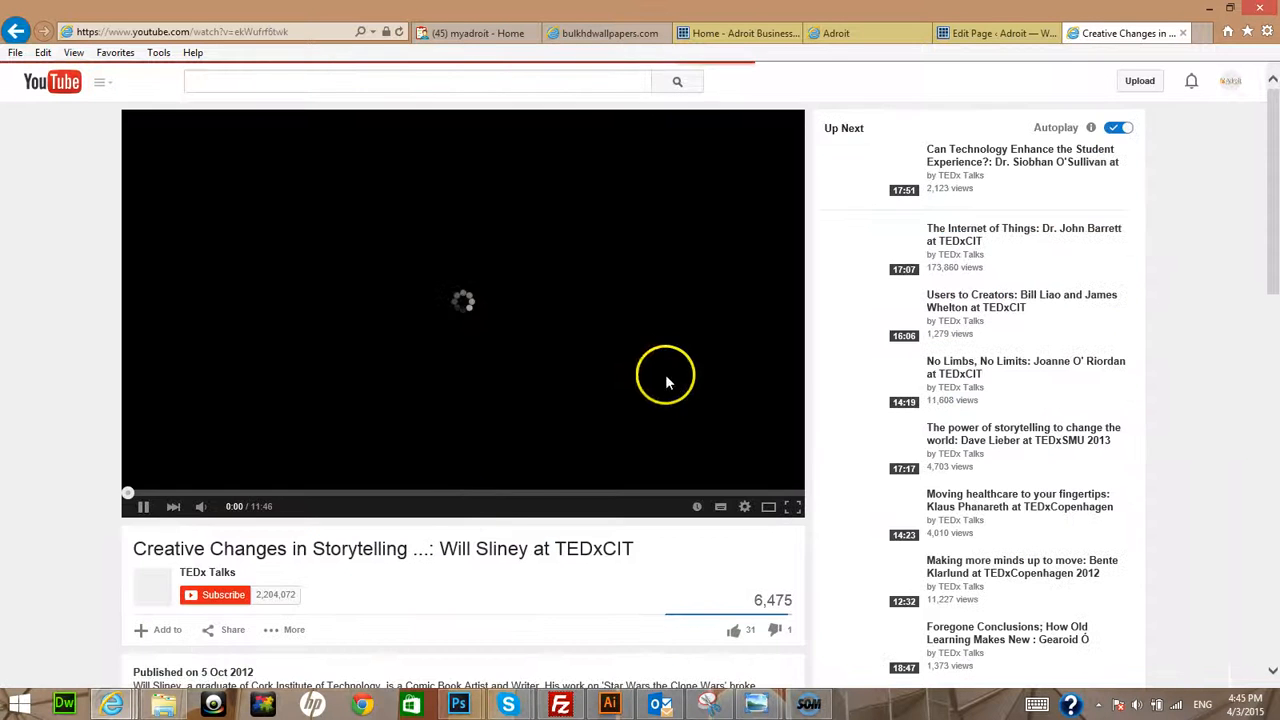
pyautogui.click(145, 510)
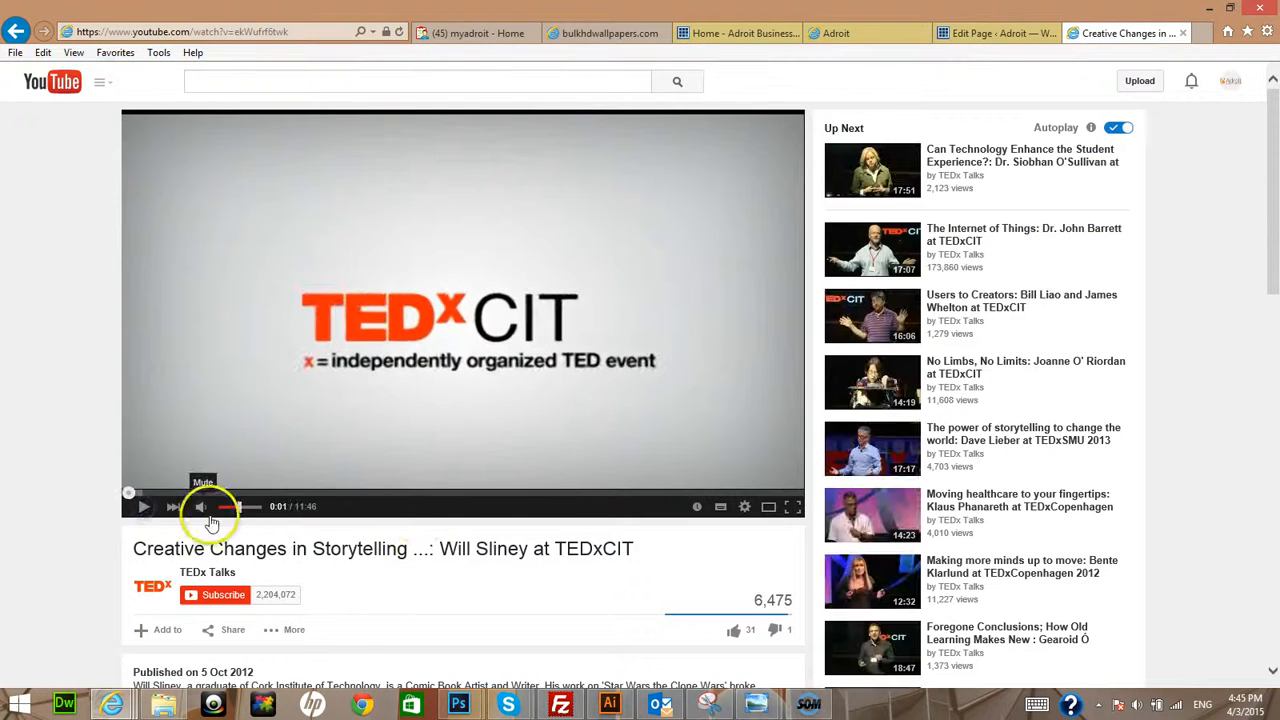
# Copy the iframe embed code of the TEDxCIT video from its sharing options
pyautogui.scroll(-2, 310, 600)
pyautogui.click(230, 452)
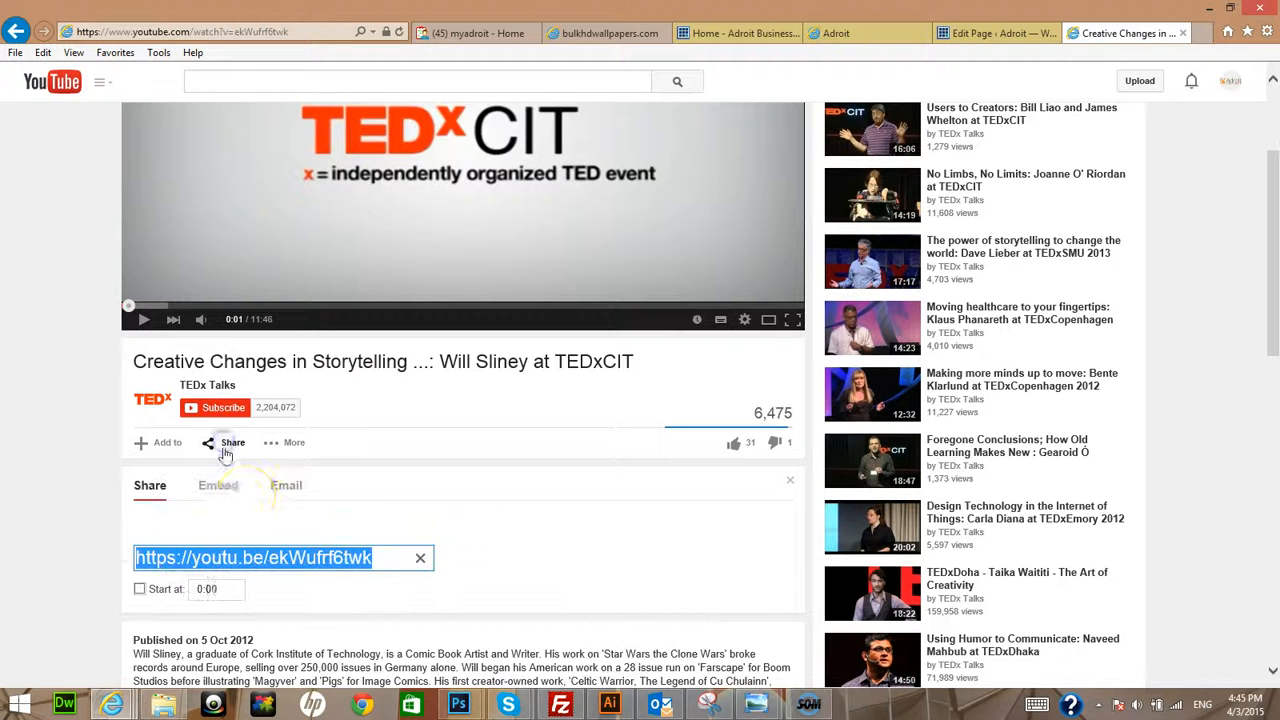
pyautogui.click(218, 487)
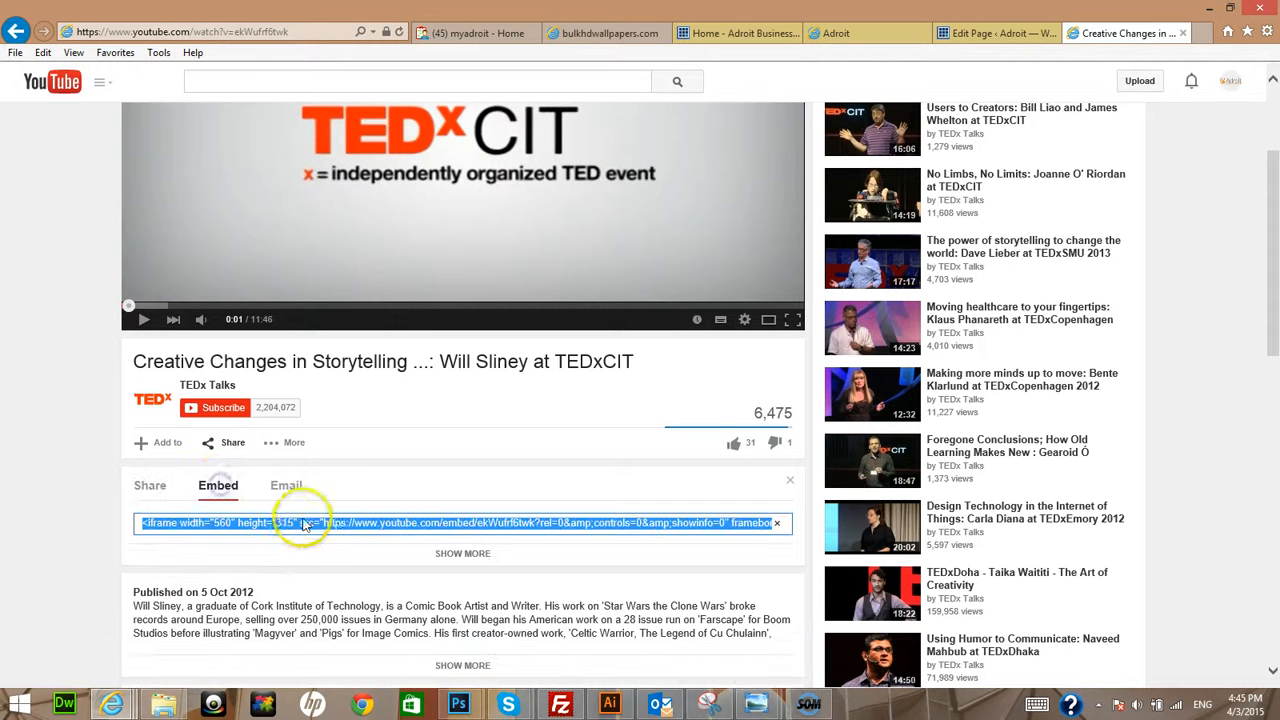
pyautogui.rightClick(312, 528)
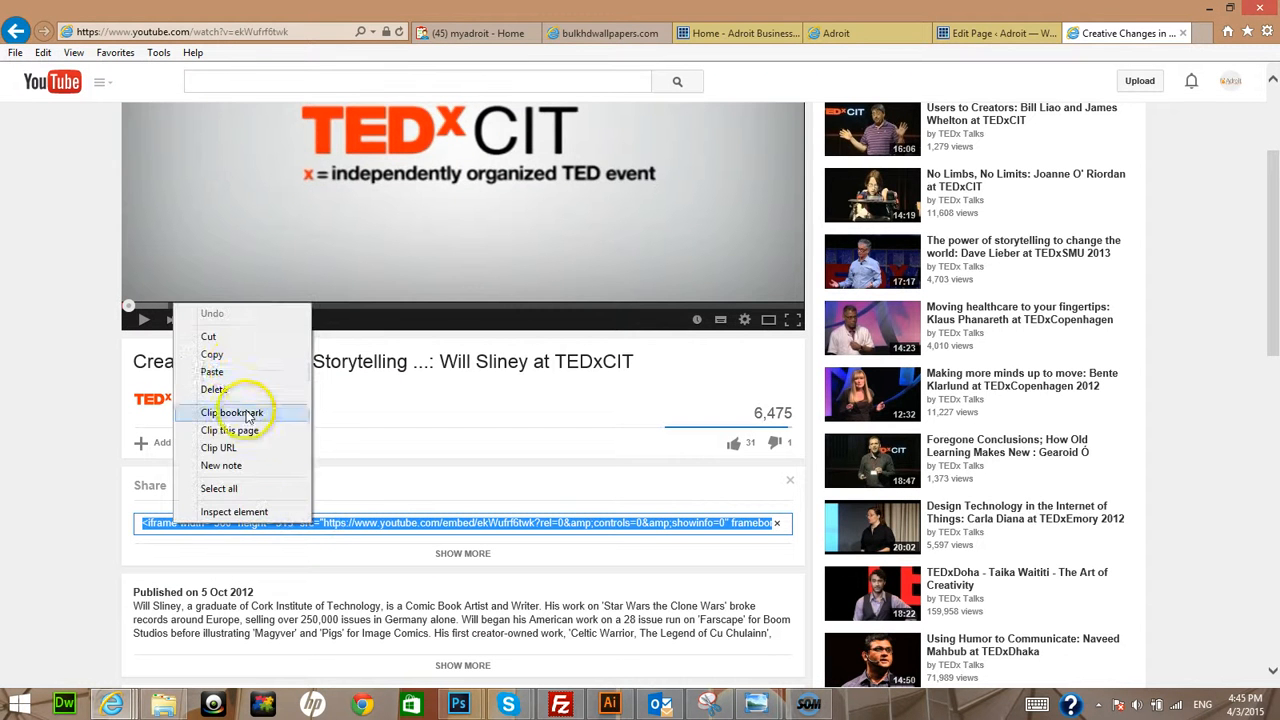
pyautogui.click(232, 355)
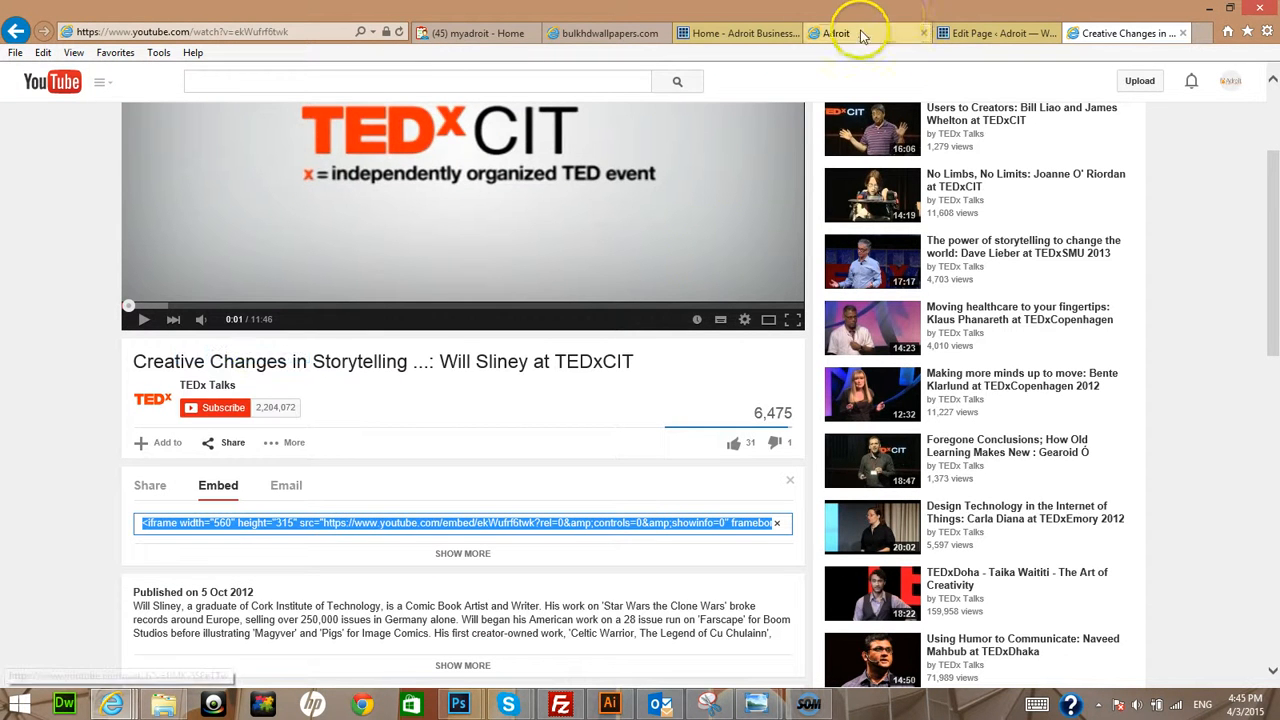
# Paste the YouTube embed code into the new untitled Text module, save its settings and update the Home page
pyautogui.click(915, 33)
pyautogui.click(963, 34)
pyautogui.click(655, 333)
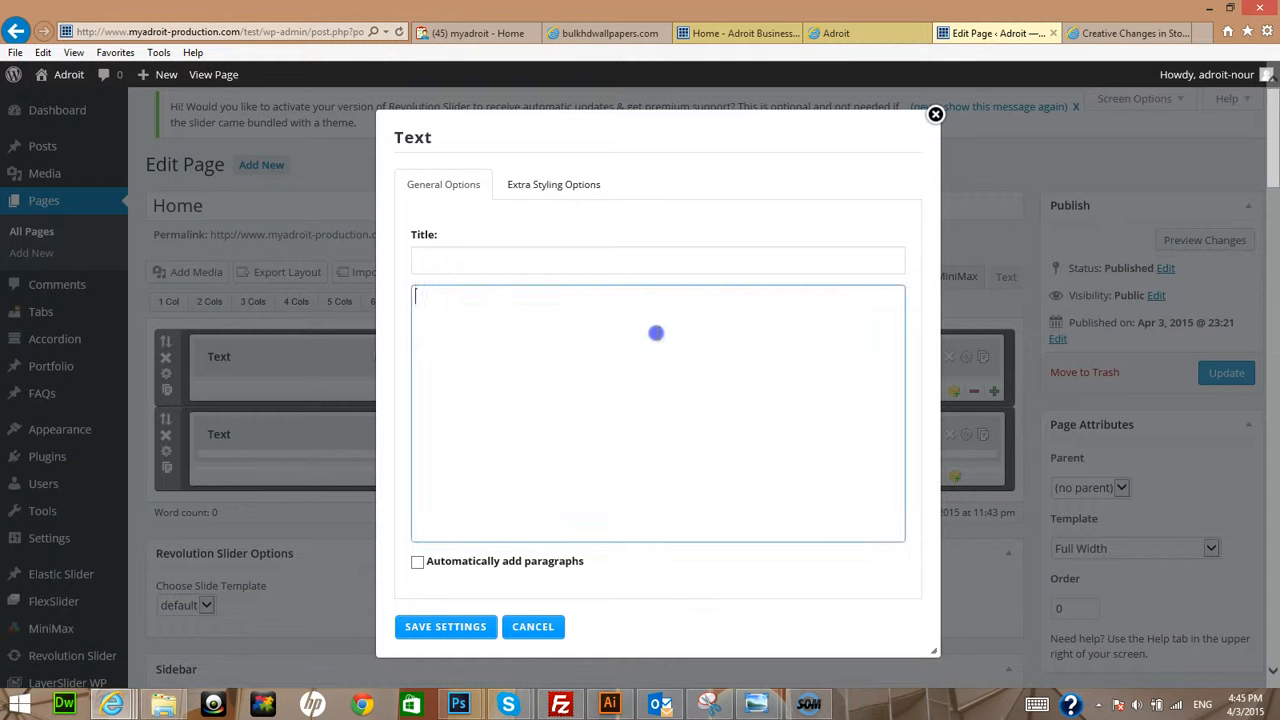
pyautogui.hotkey('ctrl', 'v')
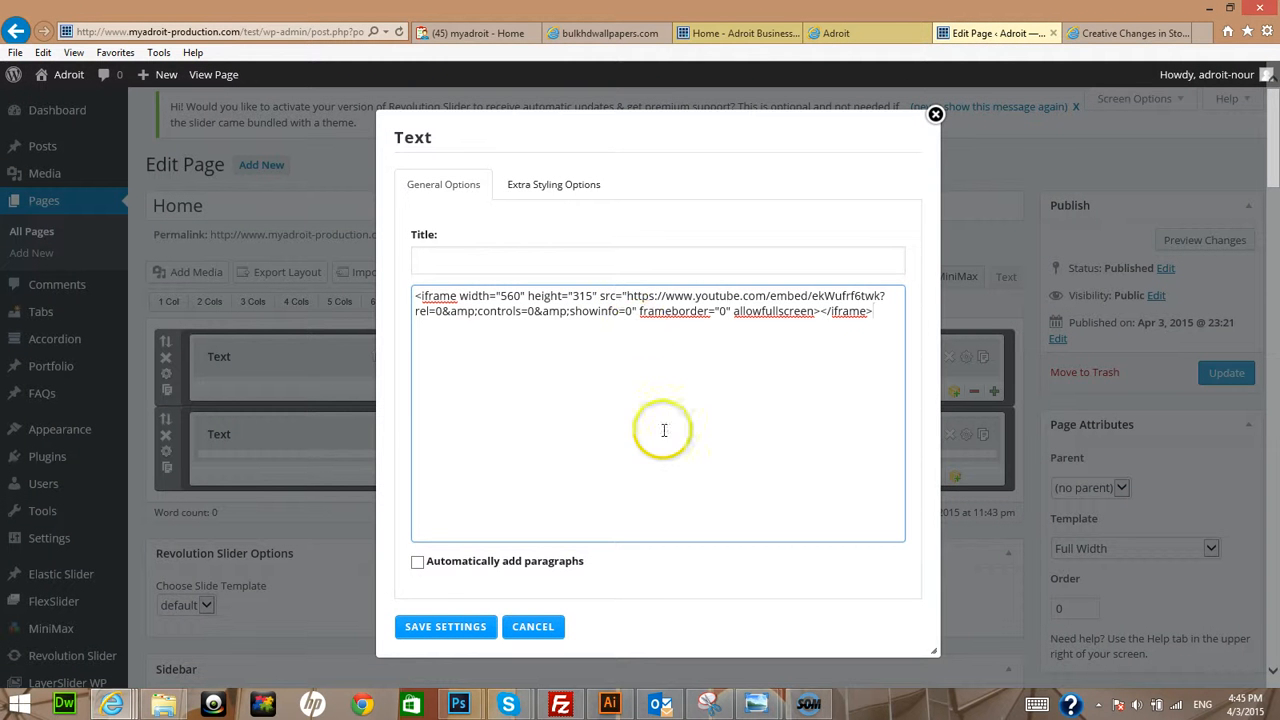
pyautogui.click(460, 630)
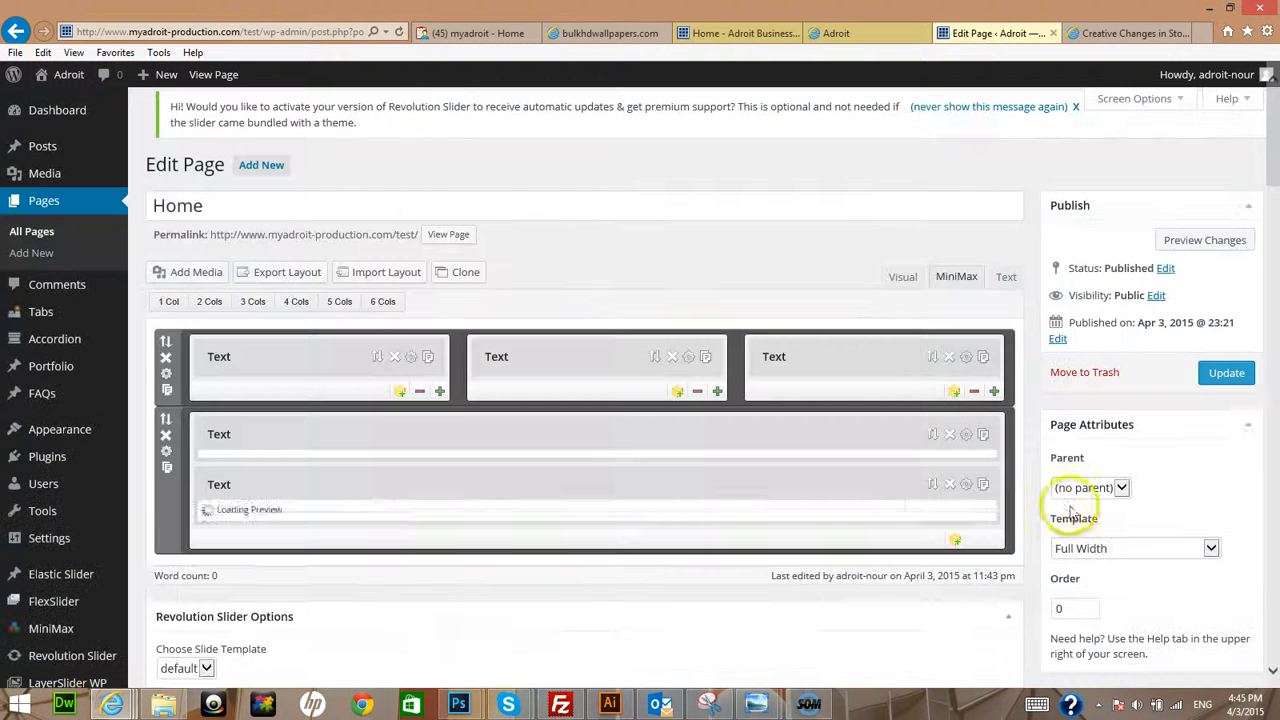
pyautogui.click(1230, 378)
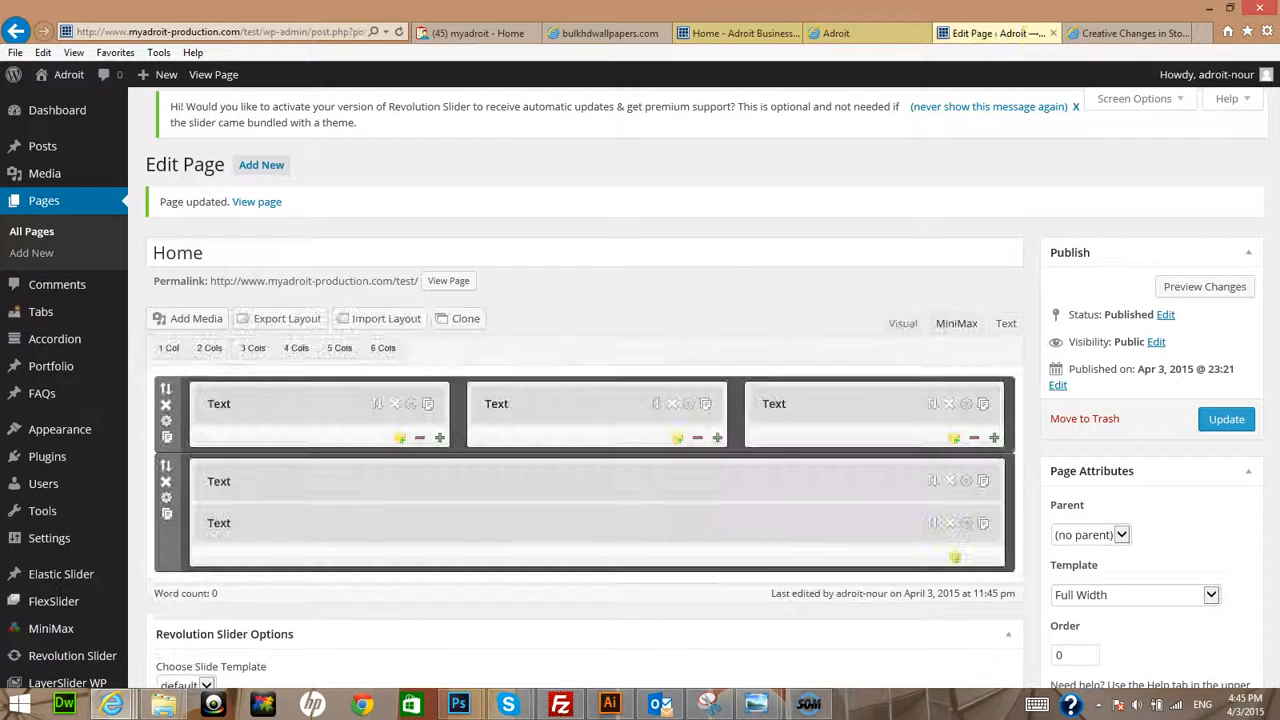
# Reload the live test site and examine the home page's slider, services row, branding text, embedded video and footer
pyautogui.click(878, 30)
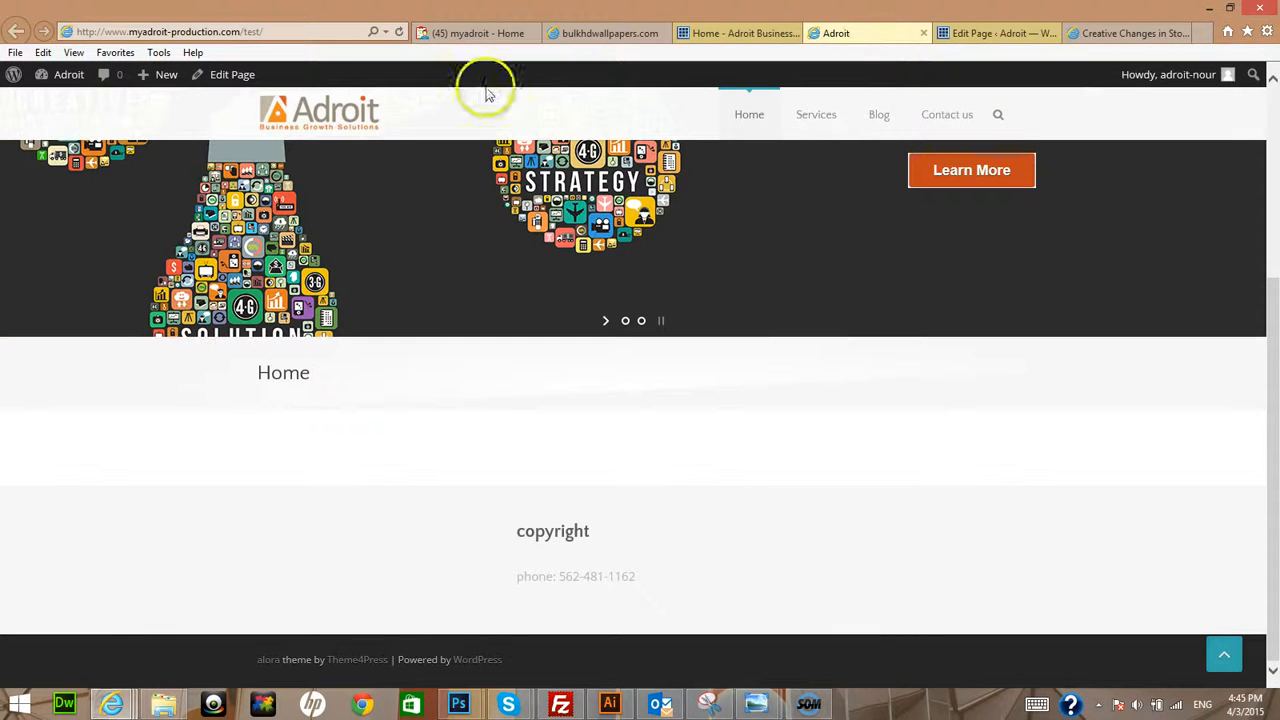
pyautogui.click(398, 31)
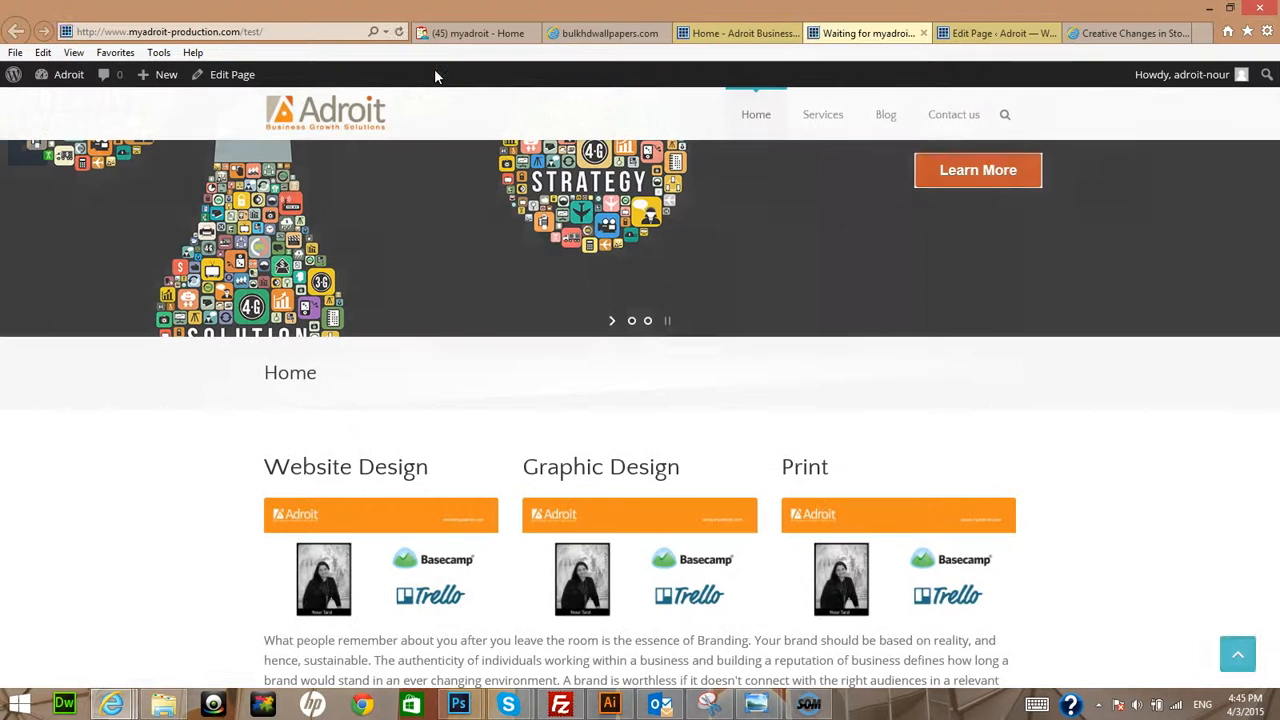
pyautogui.scroll(-4, 1174, 474)
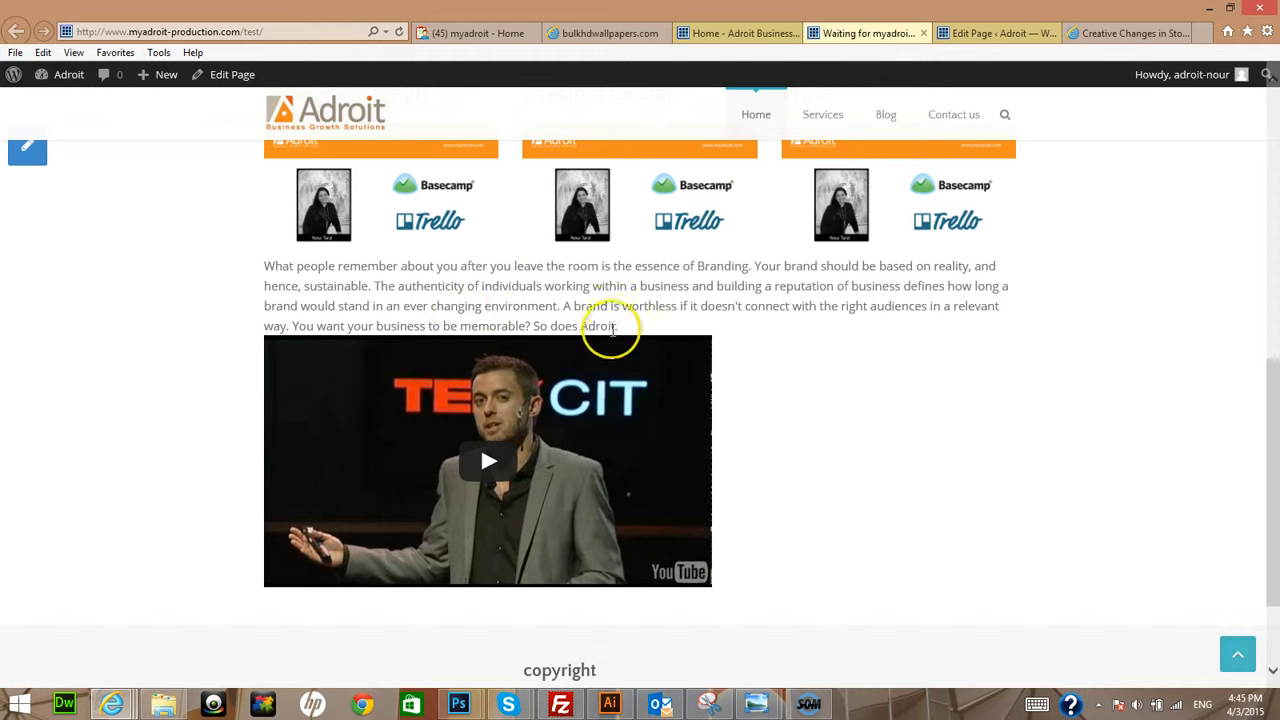
pyautogui.scroll(2, 620, 343)
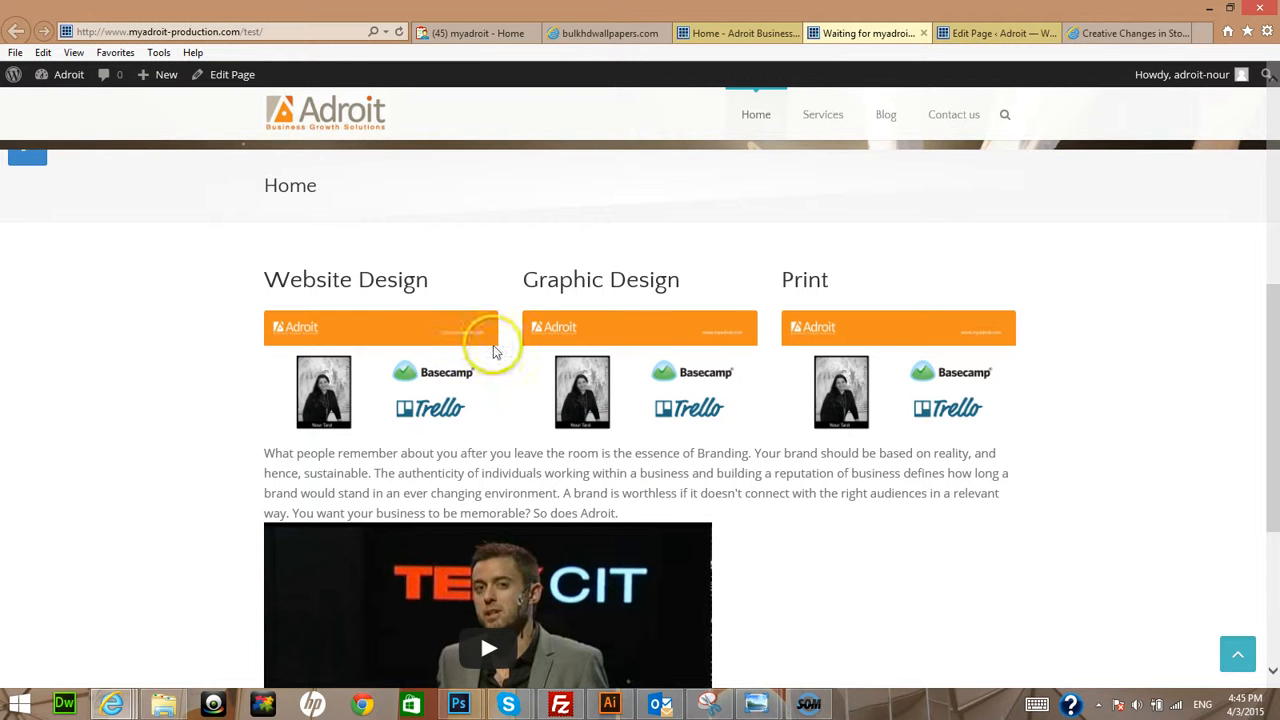
pyautogui.scroll(-3, 868, 445)
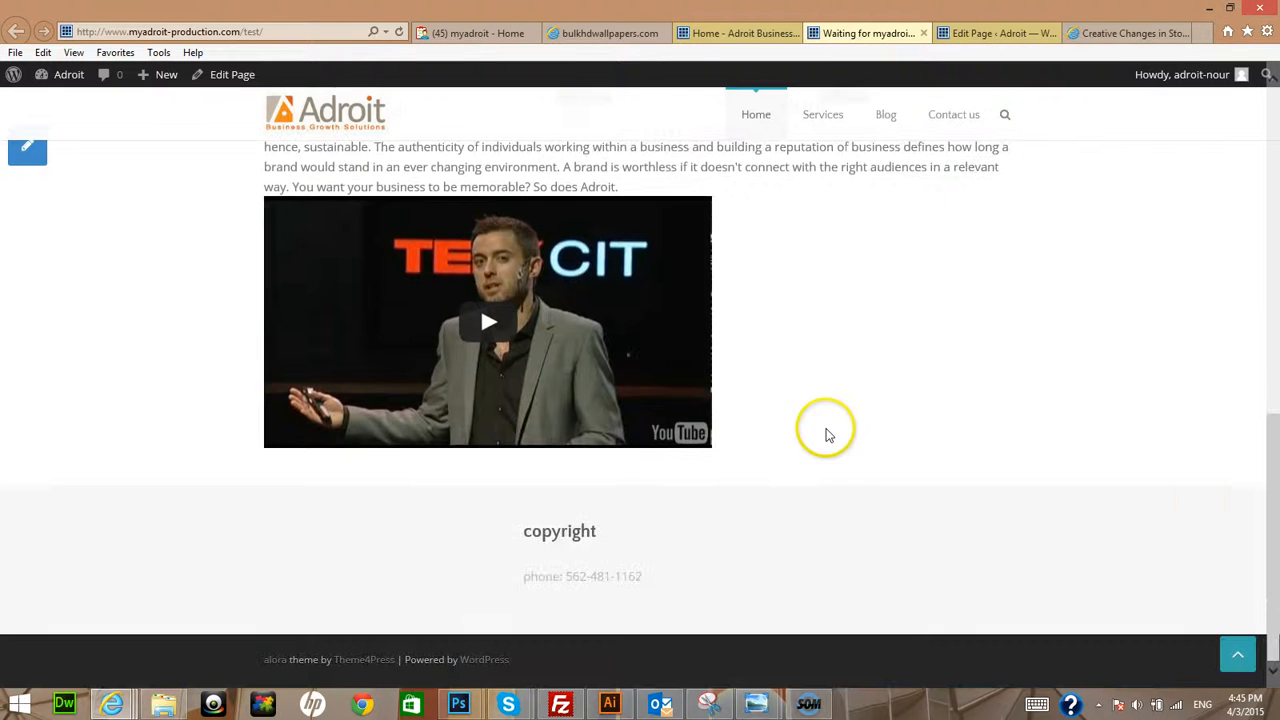
pyautogui.scroll(2, 827, 446)
pyautogui.scroll(5, 827, 446)
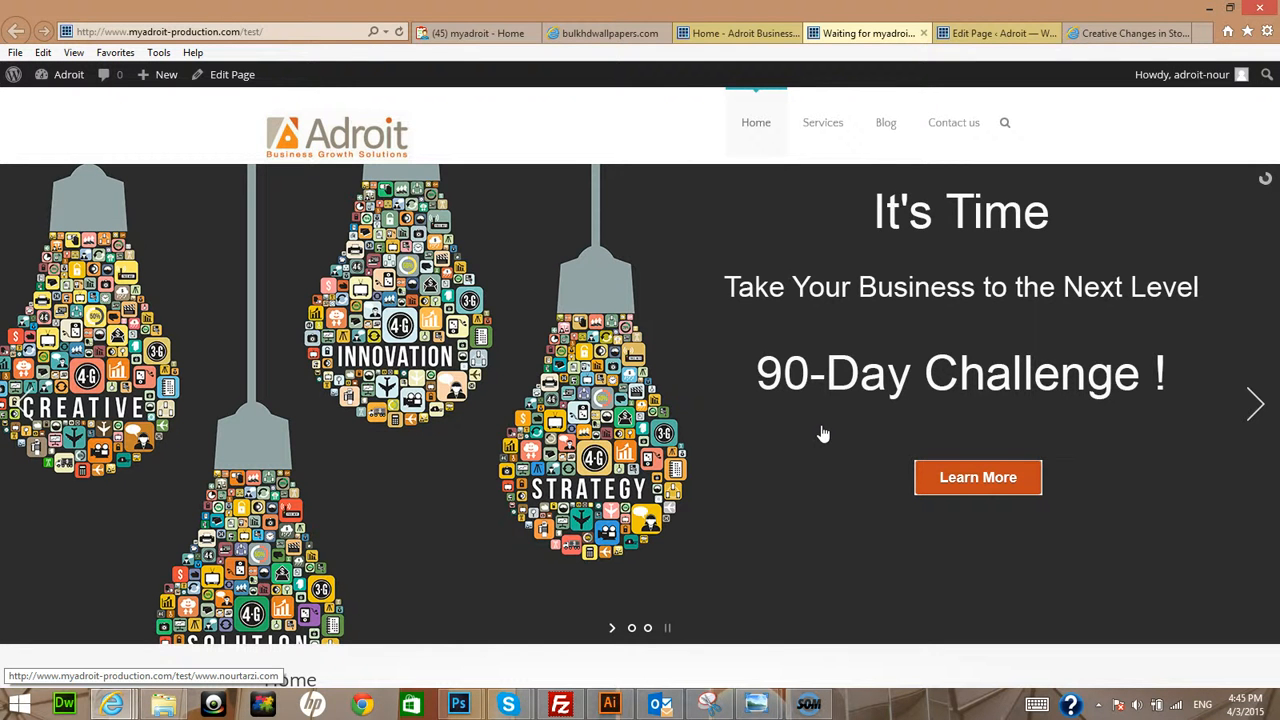
pyautogui.scroll(-10, 822, 433)
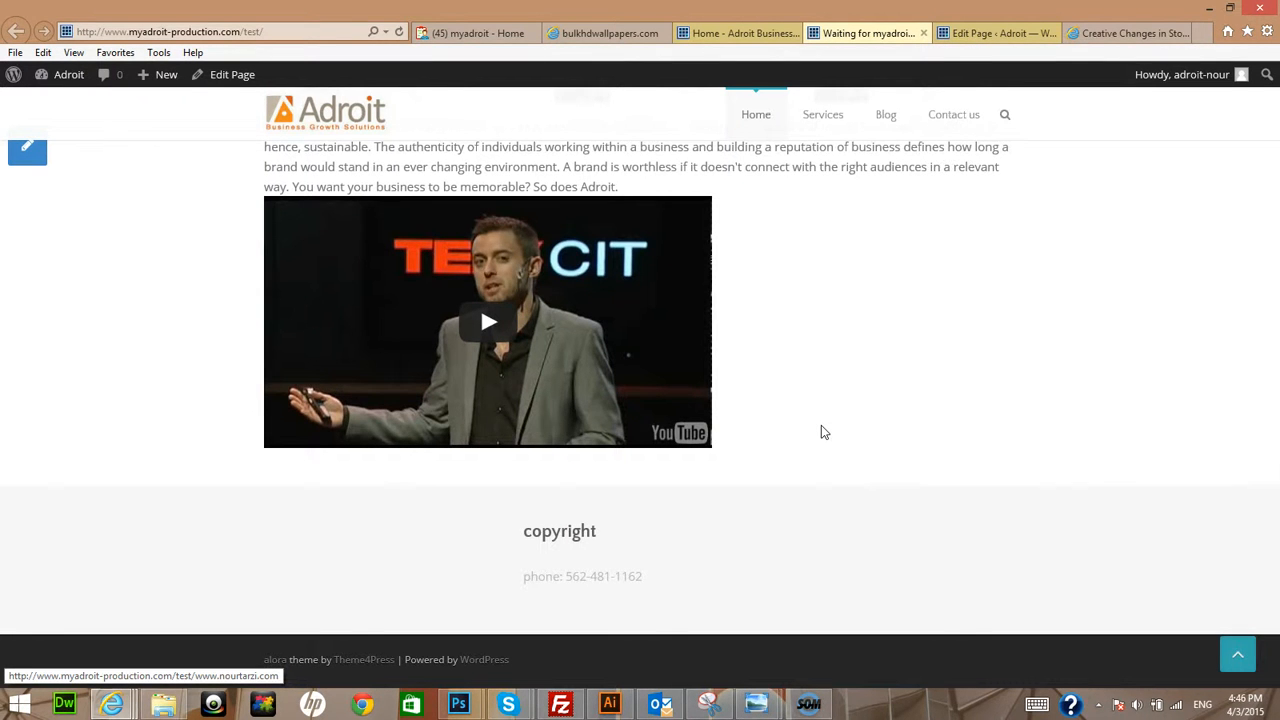
pyautogui.click(818, 418)
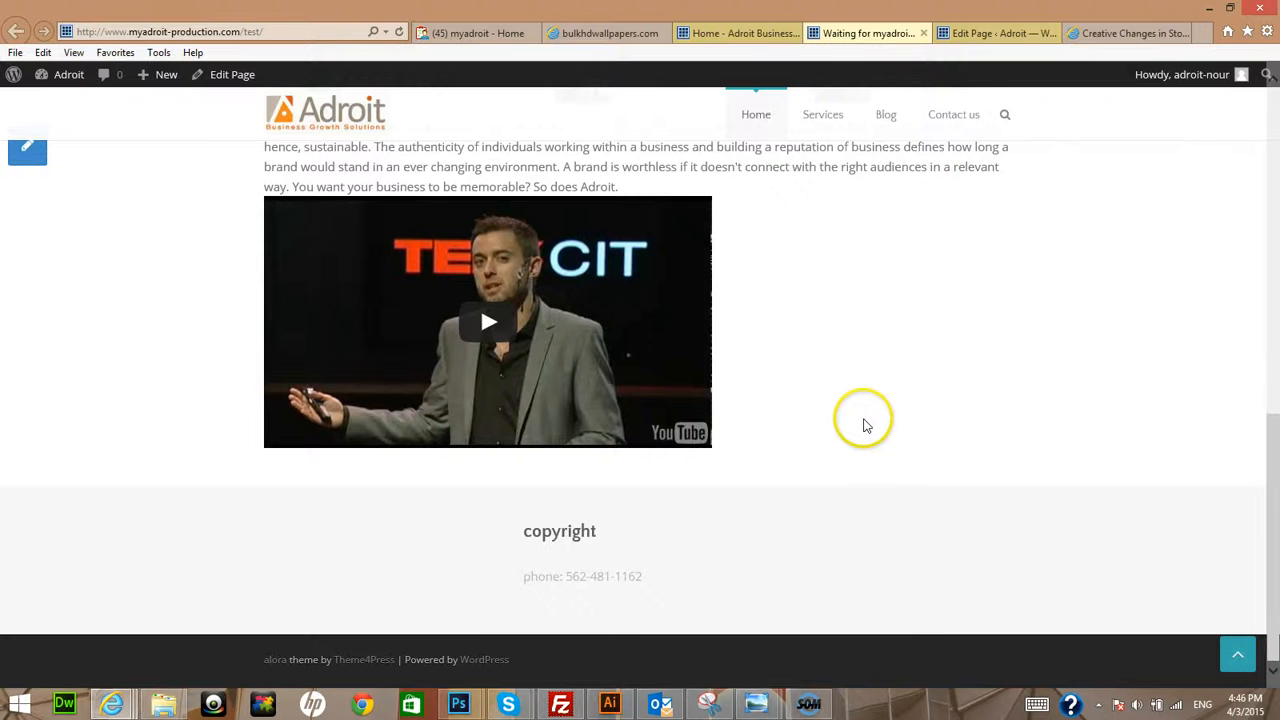
pyautogui.scroll(10, 864, 425)
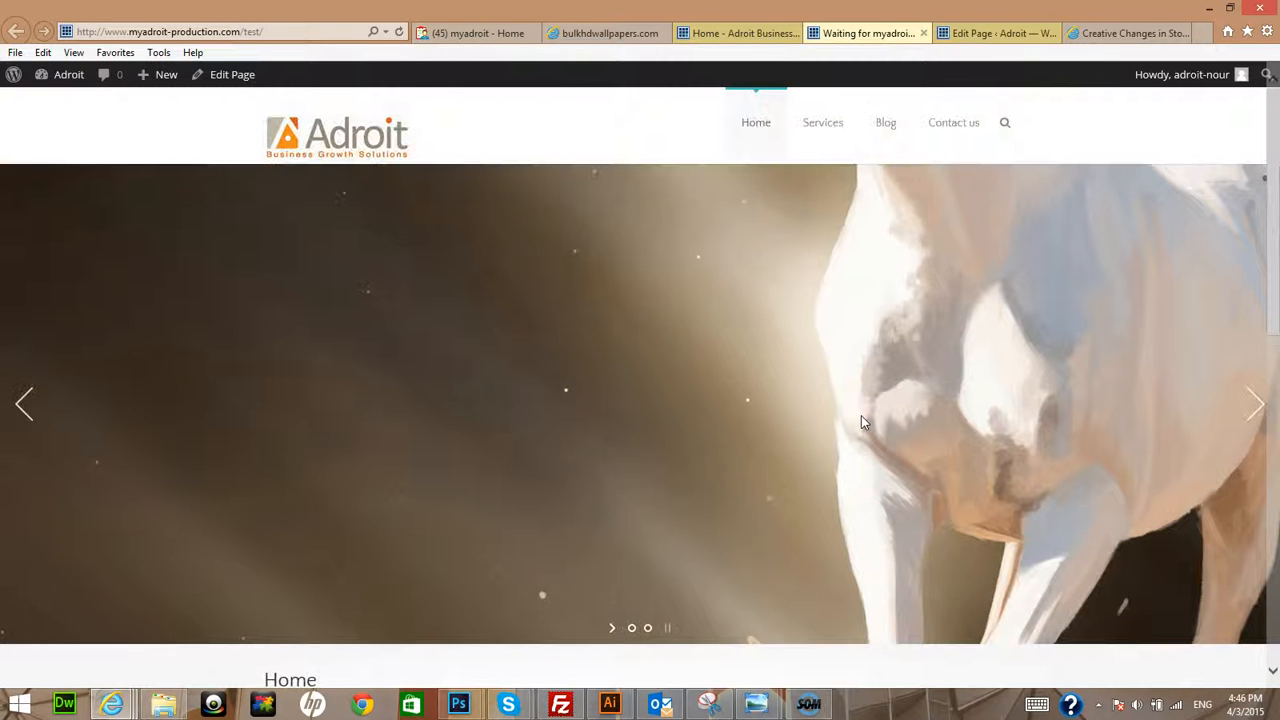
pyautogui.scroll(-5, 1144, 497)
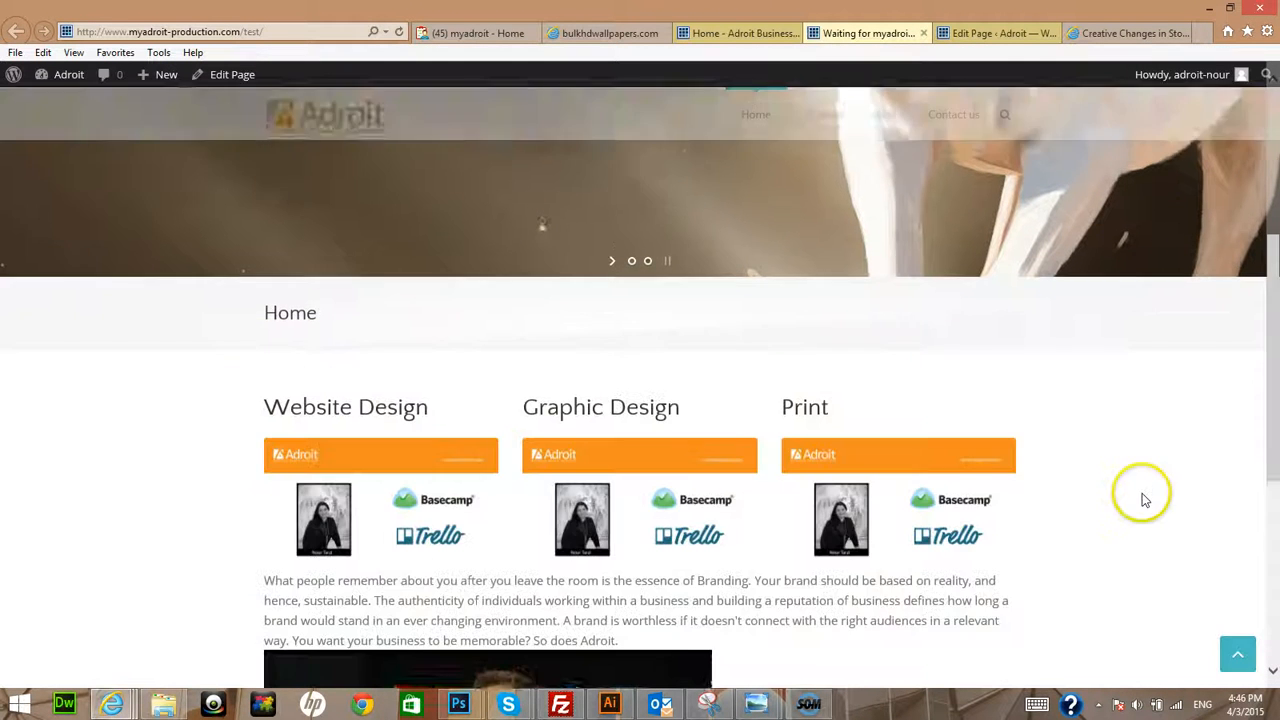
pyautogui.scroll(-5, 1144, 497)
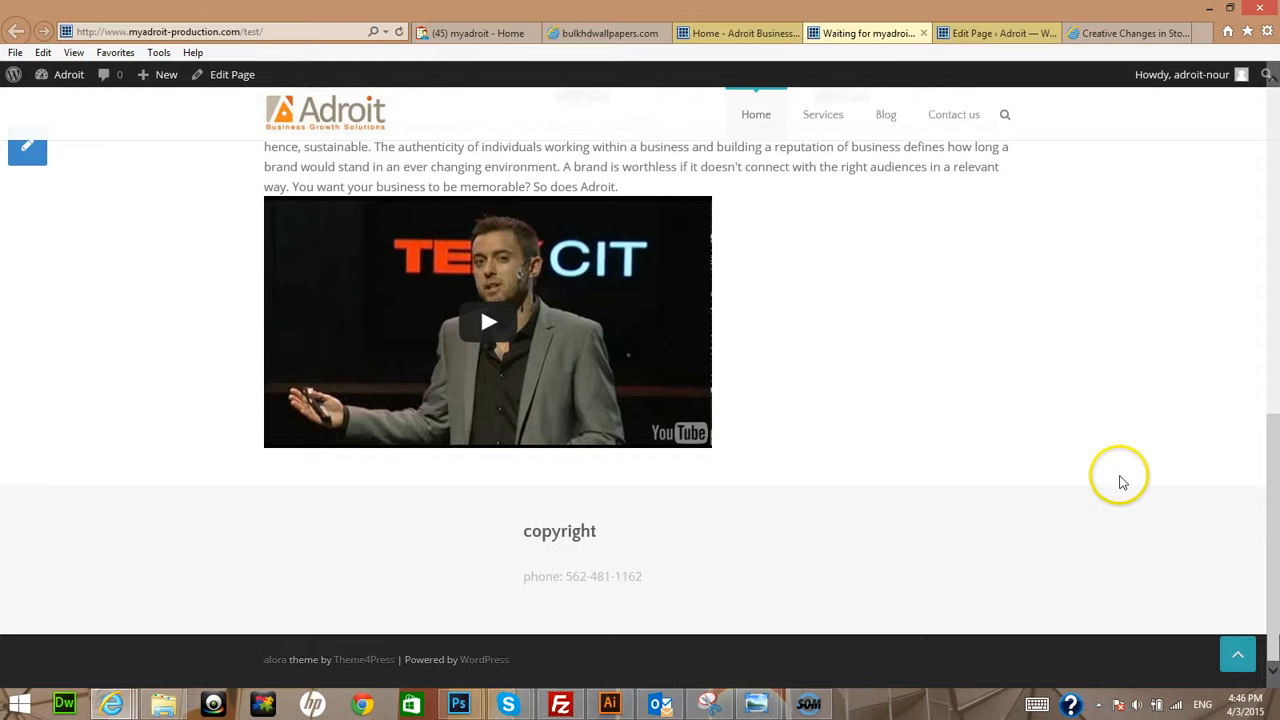